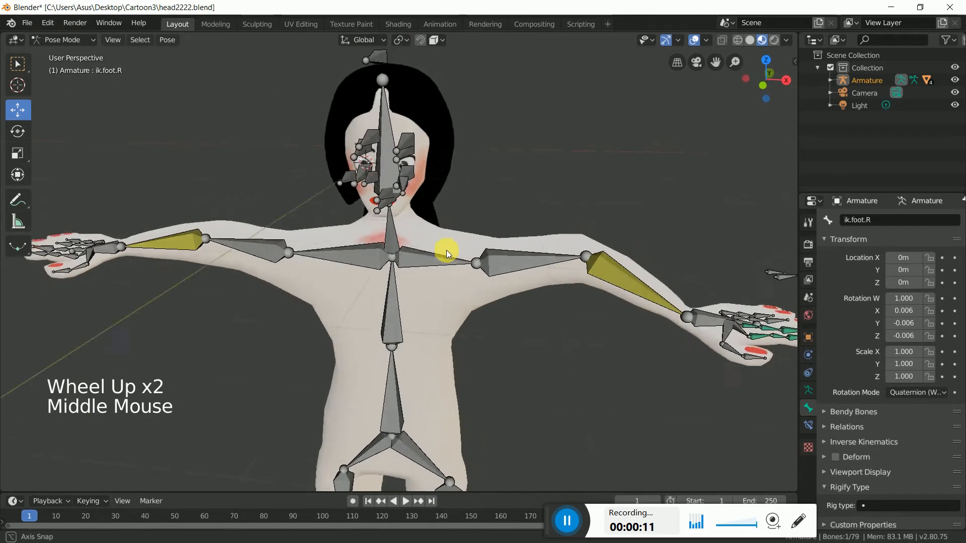
# - Hide the bone floating beside the face and a bone at the mouth in Pose Mode
pyautogui.scroll(-3, 454, 198)
pyautogui.keyDown('shift'); pyautogui.moveTo(466, 185); pyautogui.dragTo(475, 217, button='middle'); pyautogui.keyUp('shift')
pyautogui.click(515, 283)
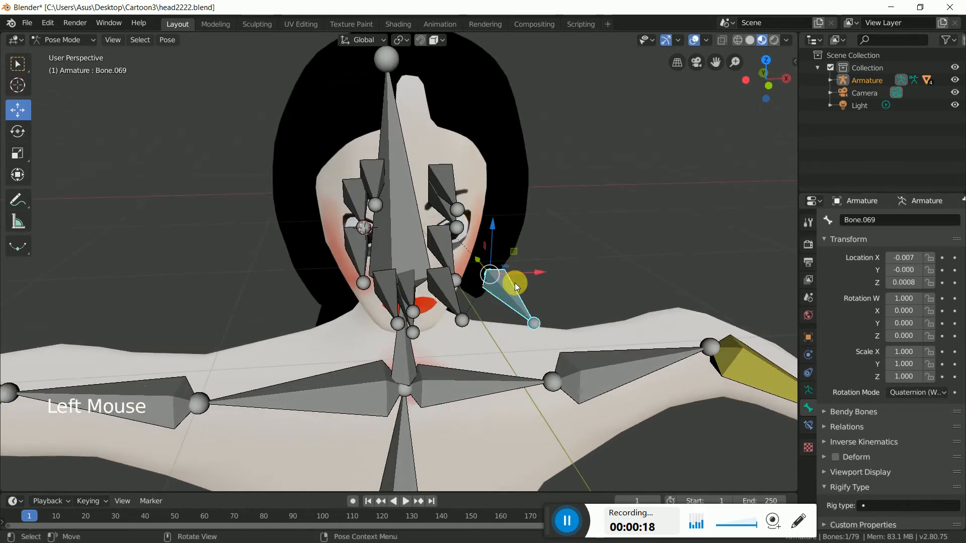
pyautogui.press('h')
pyautogui.click(382, 286)
pyautogui.press('h')
pyautogui.moveTo(437, 276)
pyautogui.mouseDown(button='middle')
pyautogui.moveTo(447, 243)
pyautogui.moveTo(439, 258)
pyautogui.mouseUp(button='middle')
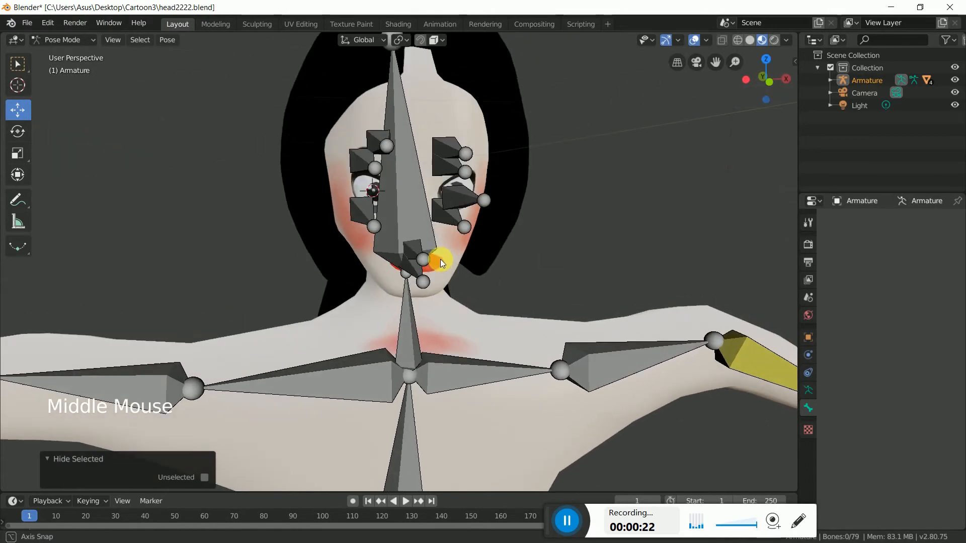
# - Move the eye control bone in front of the character's left eye toward the nose
pyautogui.click(458, 206)
pyautogui.moveTo(452, 197); pyautogui.dragTo(433, 237)
pyautogui.moveTo(434, 236); pyautogui.dragTo(377, 226, button='middle')
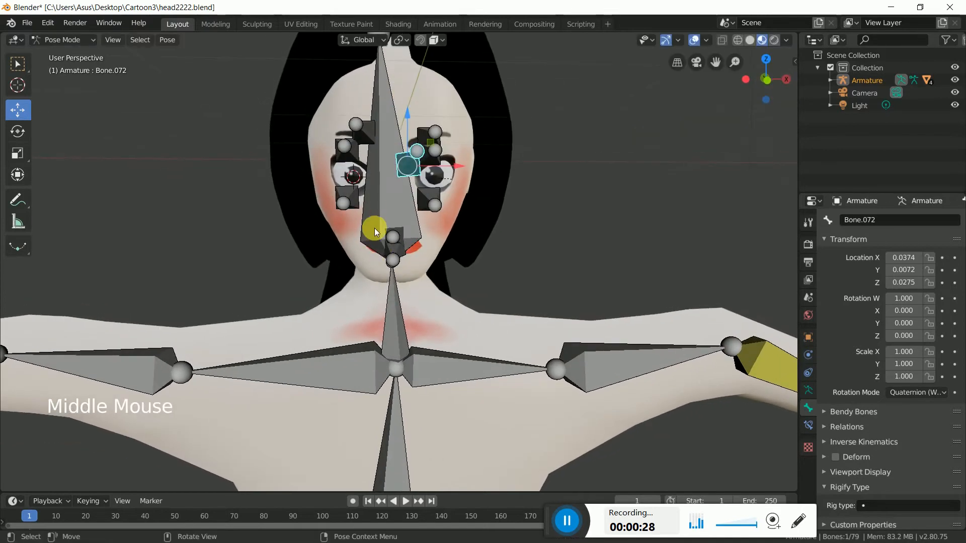
# - Test the face rig by moving the eyelid and eyebrow bones around both eyes
pyautogui.moveTo(341, 195); pyautogui.dragTo(380, 198)
pyautogui.click(340, 207)
pyautogui.moveTo(348, 171); pyautogui.dragTo(347, 162)
pyautogui.click(434, 199)
pyautogui.moveTo(434, 199); pyautogui.dragTo(425, 132)
pyautogui.click(433, 146)
pyautogui.click(530, 149)
pyautogui.click(544, 184)
pyautogui.click(424, 133)
pyautogui.click(482, 161)
pyautogui.click(372, 135)
pyautogui.moveTo(366, 142); pyautogui.dragTo(358, 128)
# - Move the left hand's IK bone about 0.24 m in X and 0.12 m in Z, and try rotating it
pyautogui.keyDown('shift'); pyautogui.moveTo(504, 252); pyautogui.dragTo(405, 222, button='middle'); pyautogui.keyUp('shift')
pyautogui.scroll(4, 509, 284)
pyautogui.moveTo(509, 284)
pyautogui.mouseDown(button='middle')
pyautogui.moveTo(453, 279)
pyautogui.moveTo(484, 270)
pyautogui.moveTo(521, 293)
pyautogui.mouseUp(button='middle')
pyautogui.scroll(-2, 521, 293)
pyautogui.keyDown('shift'); pyautogui.moveTo(548, 324); pyautogui.dragTo(439, 308, button='middle'); pyautogui.keyUp('shift')
pyautogui.click(454, 283)
pyautogui.moveTo(445, 281)
pyautogui.mouseDown()
pyautogui.moveTo(425, 295)
pyautogui.moveTo(327, 308)
pyautogui.moveTo(447, 278)
pyautogui.moveTo(345, 192)
pyautogui.moveTo(362, 328)
pyautogui.moveTo(476, 250)
pyautogui.moveTo(453, 334)
pyautogui.moveTo(458, 269)
pyautogui.mouseUp()
pyautogui.press('r')
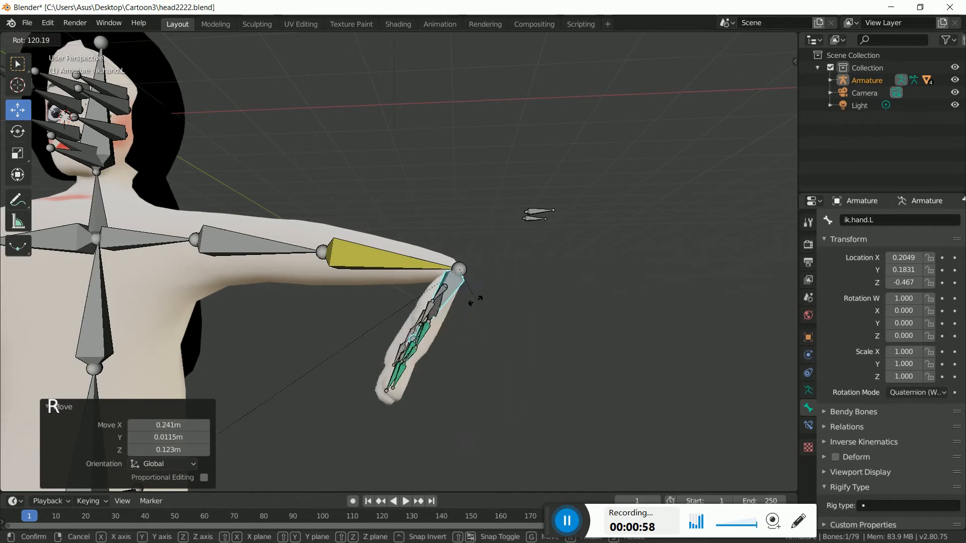
pyautogui.rightClick(494, 244)
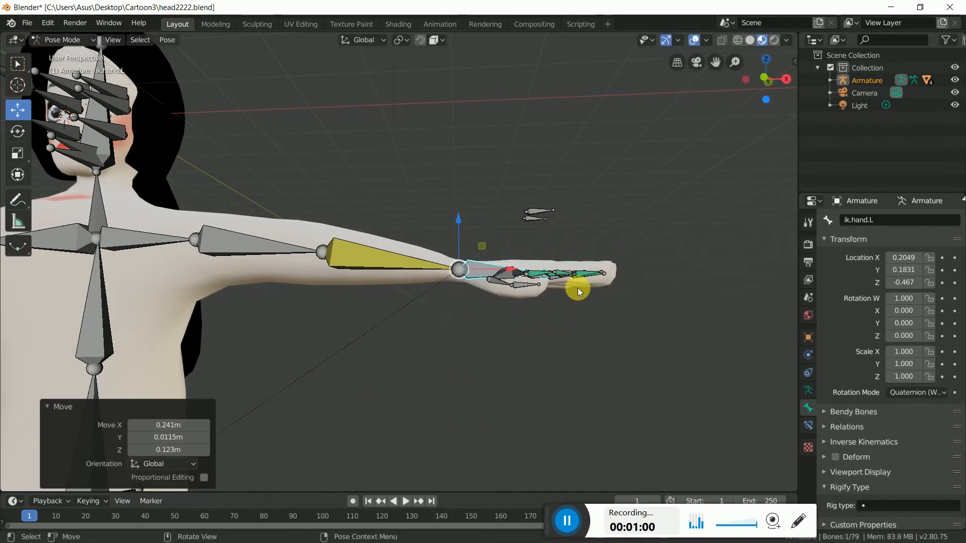
# - Try rotating the two finger IK control bones floating above the left hand
pyautogui.click(532, 222)
pyautogui.moveTo(473, 274); pyautogui.dragTo(480, 297, button='middle')
pyautogui.press('r')
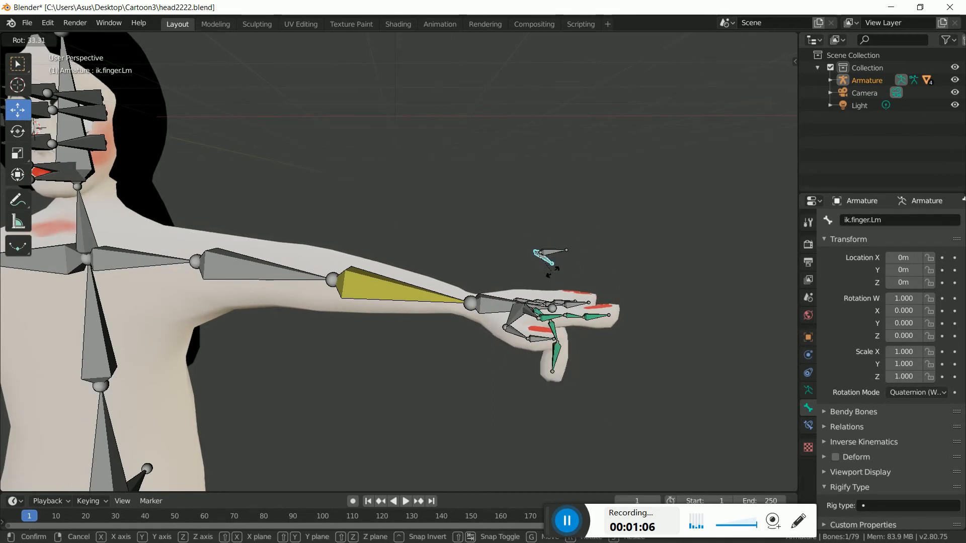
pyautogui.click(604, 268)
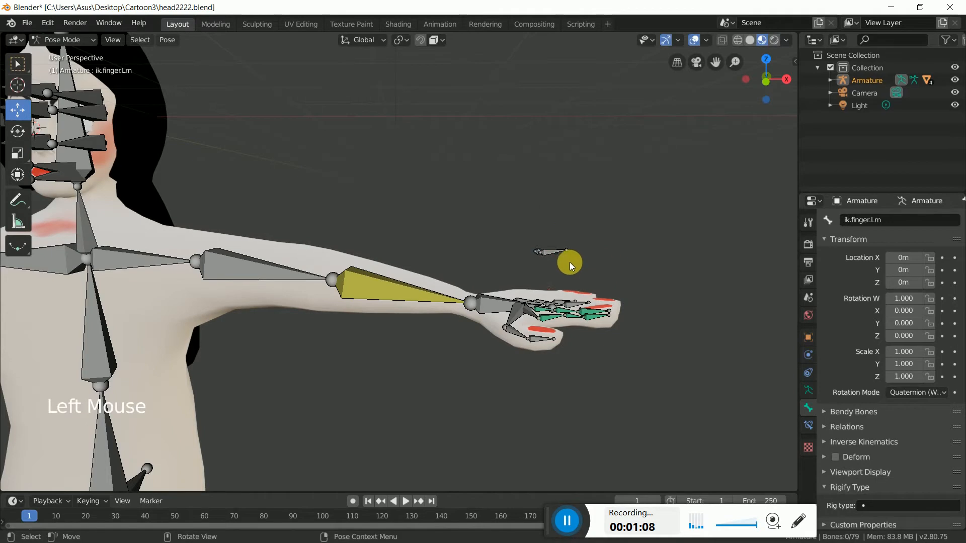
pyautogui.press('r')
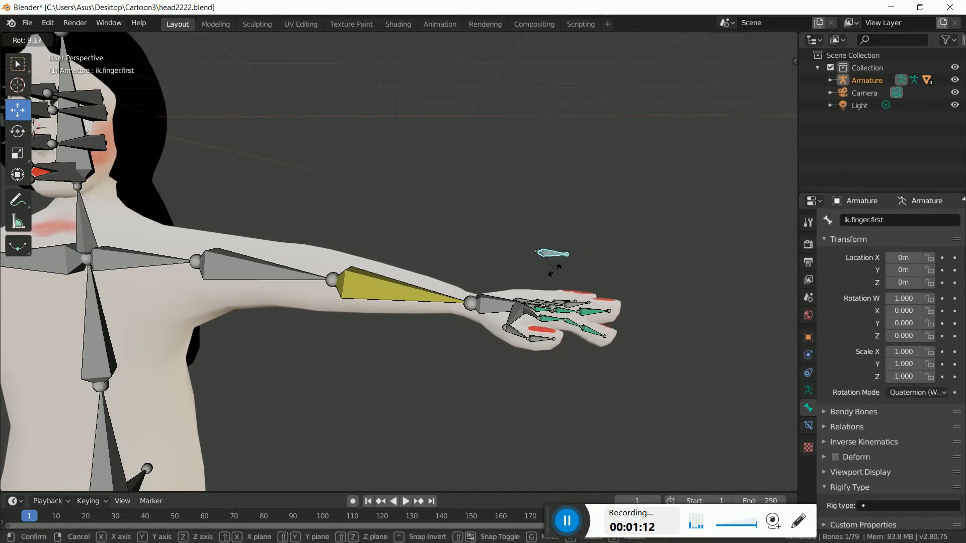
pyautogui.click(501, 297)
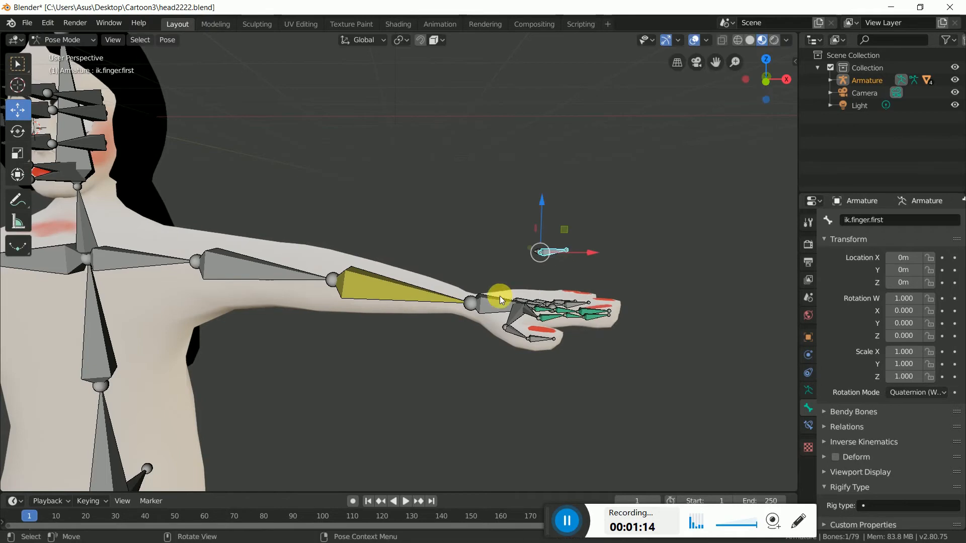
# - Move the left foot's IK bone about -0.2 m in Y and 0.29 m in Z, and try rotating it
pyautogui.keyDown('shift'); pyautogui.moveTo(265, 327); pyautogui.dragTo(401, 319, button='middle'); pyautogui.keyUp('shift')
pyautogui.scroll(5, 409, 292)
pyautogui.scroll(-3, 402, 327)
pyautogui.keyDown('shift'); pyautogui.moveTo(412, 366); pyautogui.dragTo(472, 209, button='middle'); pyautogui.keyUp('shift')
pyautogui.click(395, 419)
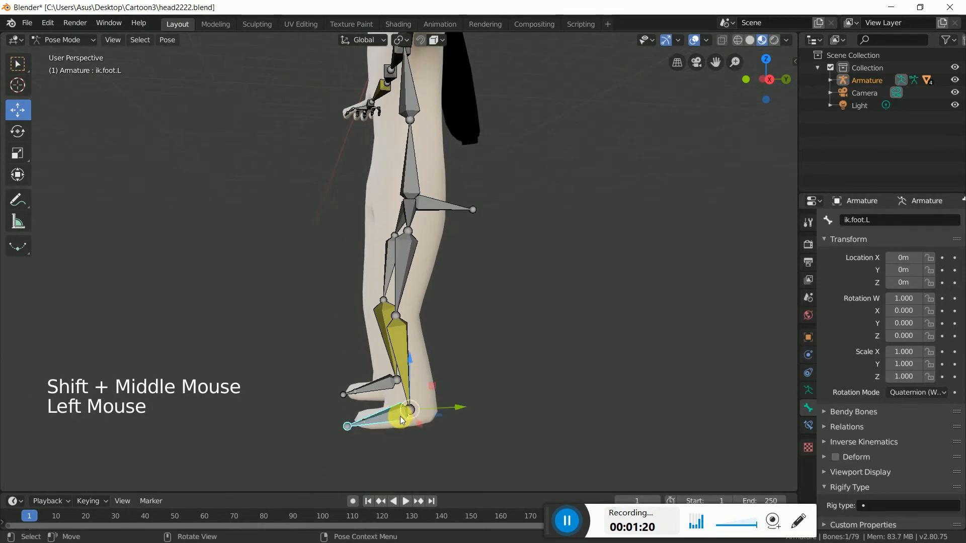
pyautogui.moveTo(404, 409)
pyautogui.mouseDown()
pyautogui.moveTo(377, 388)
pyautogui.moveTo(356, 395)
pyautogui.moveTo(416, 398)
pyautogui.moveTo(410, 390)
pyautogui.moveTo(347, 380)
pyautogui.moveTo(394, 405)
pyautogui.moveTo(437, 368)
pyautogui.moveTo(368, 385)
pyautogui.moveTo(378, 401)
pyautogui.moveTo(397, 387)
pyautogui.moveTo(400, 396)
pyautogui.mouseUp()
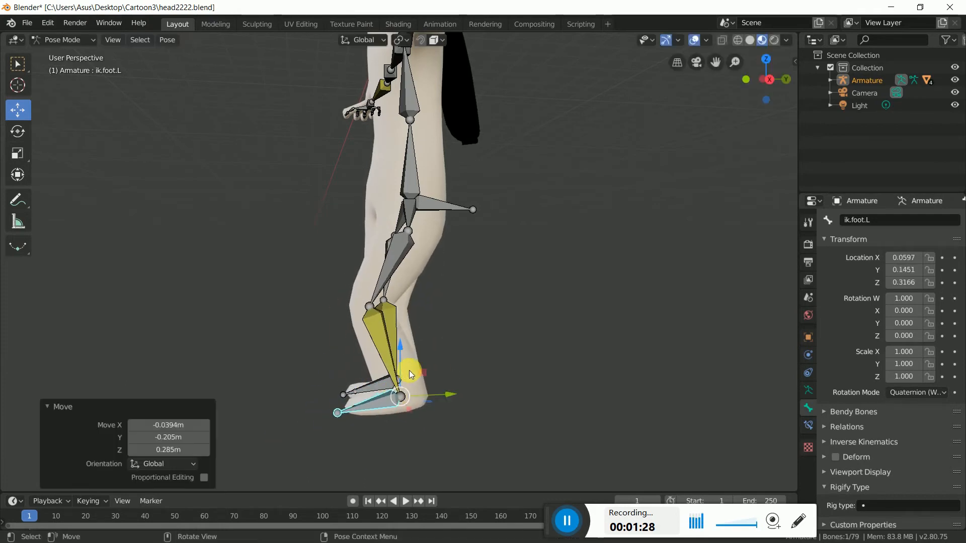
pyautogui.press('r')
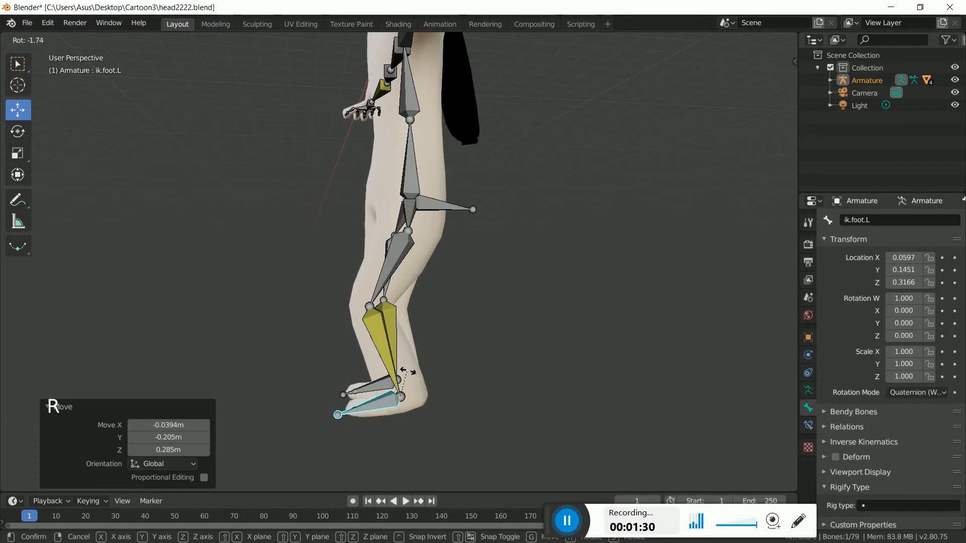
pyautogui.rightClick(409, 375)
pyautogui.moveTo(414, 411); pyautogui.dragTo(503, 409, button='middle')
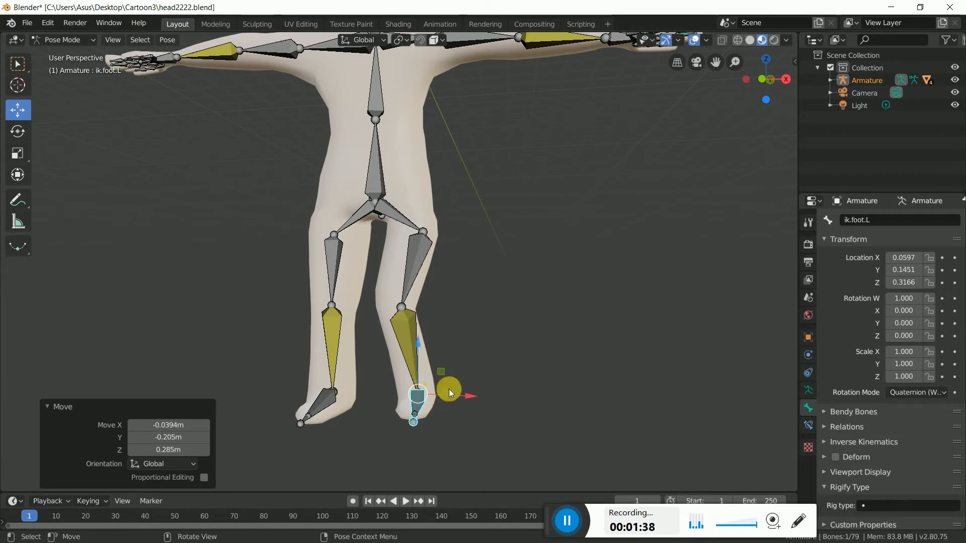
# - Clear the parent of both the left and right foot IK bones in Edit Mode
pyautogui.click(64, 39)
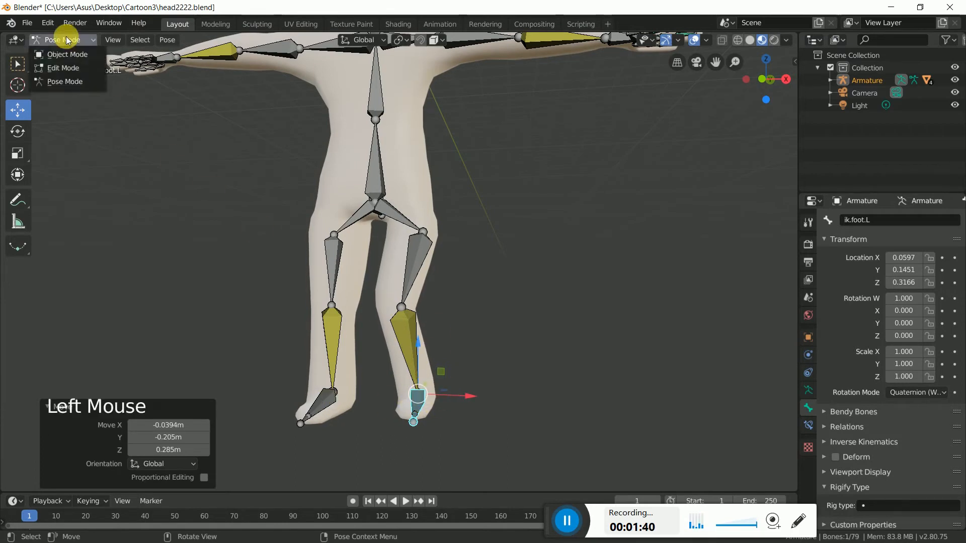
pyautogui.click(61, 69)
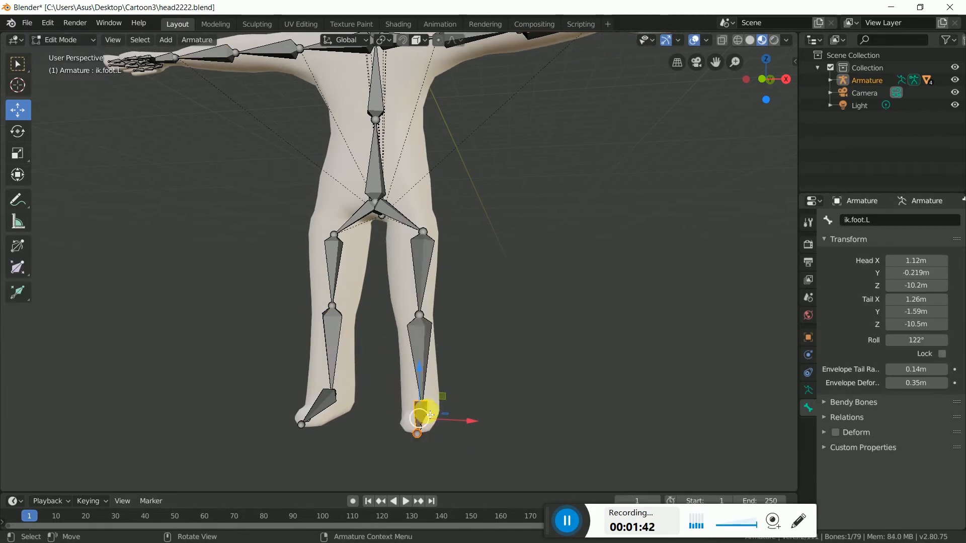
pyautogui.hotkey('alt', 'p')
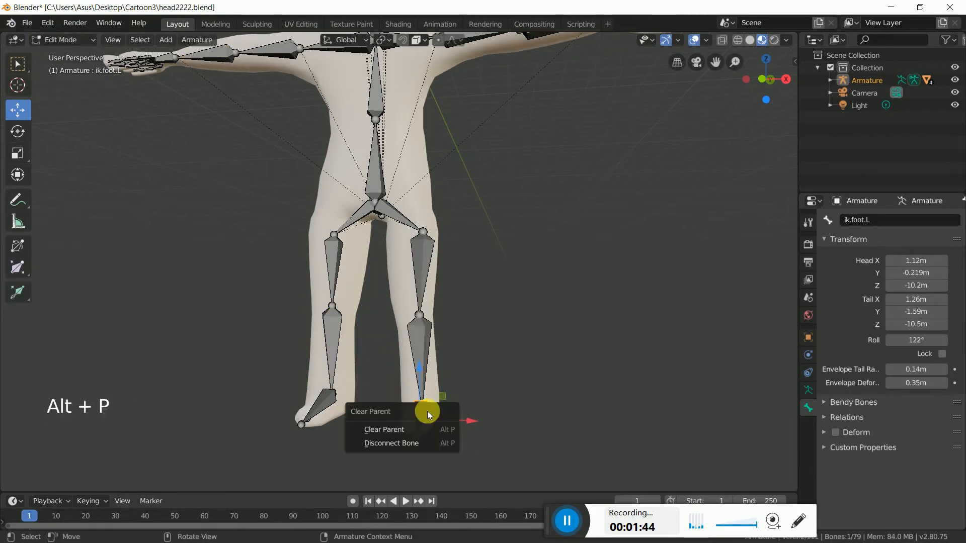
pyautogui.click(397, 429)
pyautogui.click(325, 408)
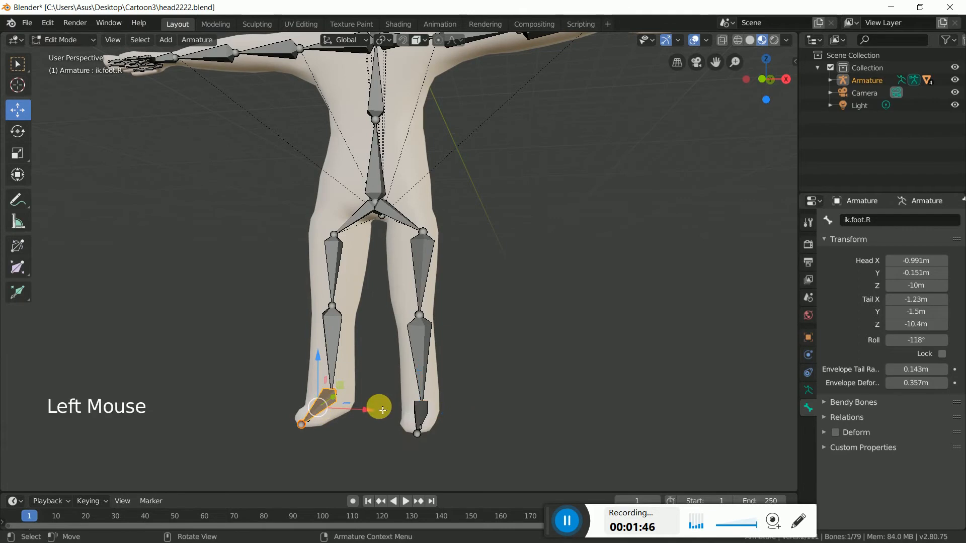
pyautogui.hotkey('alt', 'p')
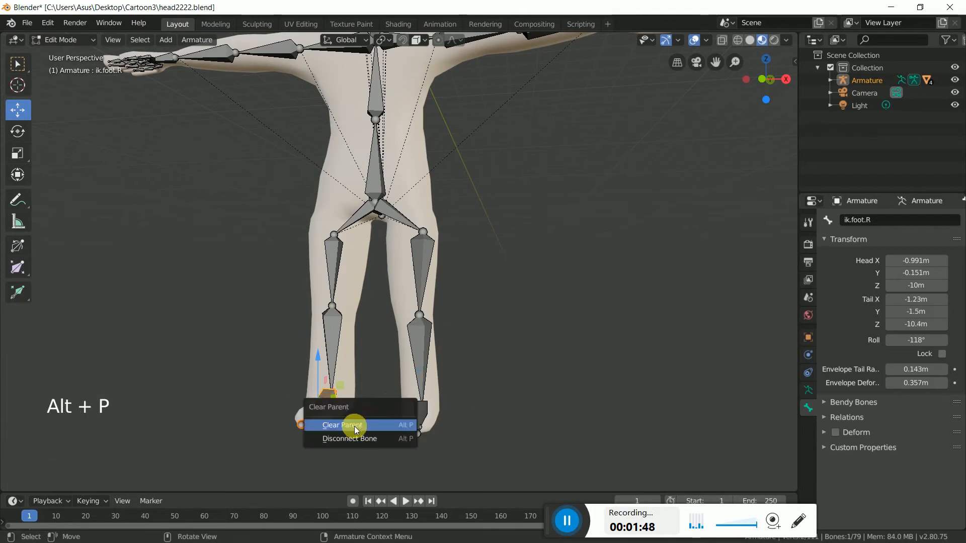
pyautogui.click(367, 422)
# - Switch the armature back to Pose Mode and move the left foot's IK bone backward
pyautogui.moveTo(509, 347); pyautogui.dragTo(294, 203, button='middle')
pyautogui.click(71, 40)
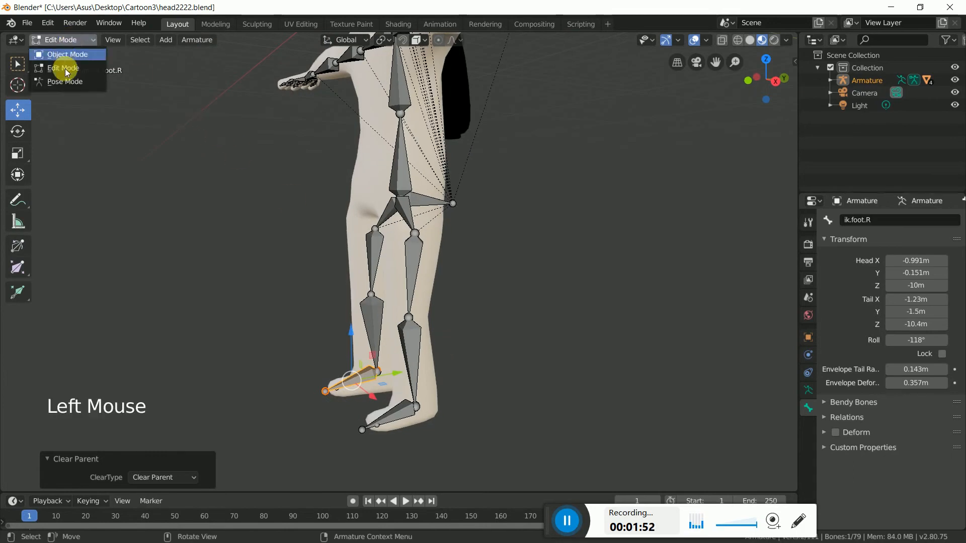
pyautogui.click(67, 81)
pyautogui.click(379, 400)
pyautogui.moveTo(380, 399); pyautogui.dragTo(432, 407)
# - Try moving the root bone that extends behind the hips
pyautogui.click(425, 206)
pyautogui.moveTo(399, 201); pyautogui.dragTo(424, 225)
pyautogui.press('Escape')
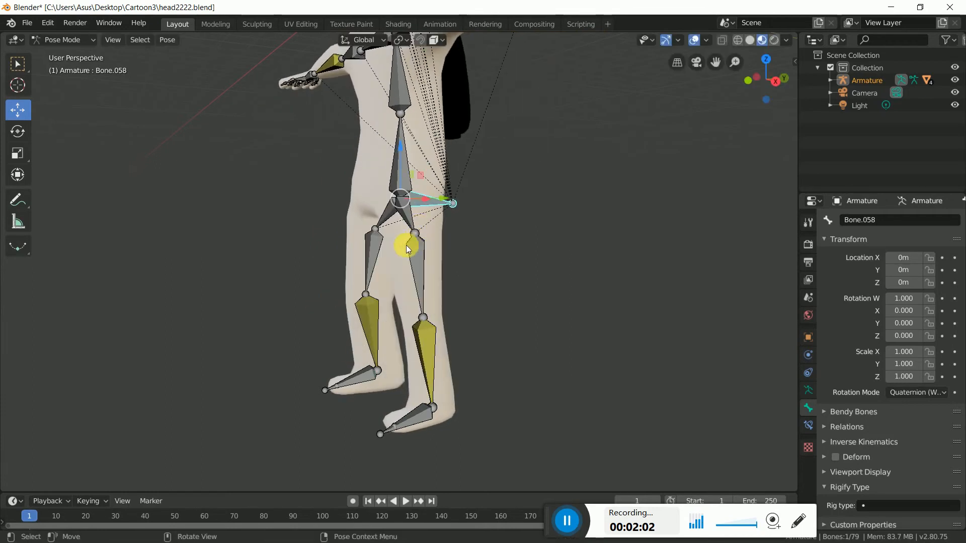
pyautogui.scroll(5, 407, 245)
pyautogui.moveTo(355, 224); pyautogui.dragTo(523, 296, button='middle')
pyautogui.scroll(-5, 467, 314)
pyautogui.keyDown('shift'); pyautogui.moveTo(471, 360); pyautogui.dragTo(448, 259, button='middle'); pyautogui.keyUp('shift')
pyautogui.scroll(2, 500, 277)
pyautogui.scroll(-3, 525, 281)
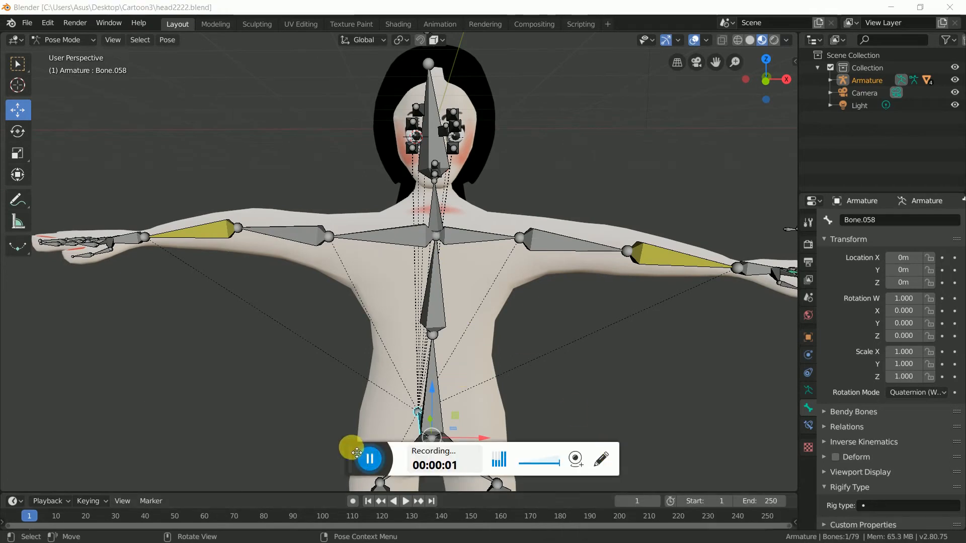
pyautogui.moveTo(356, 453); pyautogui.dragTo(601, 519)
# - Switch the armature to Object Mode and turn off its In Front viewport display option
pyautogui.moveTo(510, 328); pyautogui.dragTo(491, 293, button='middle')
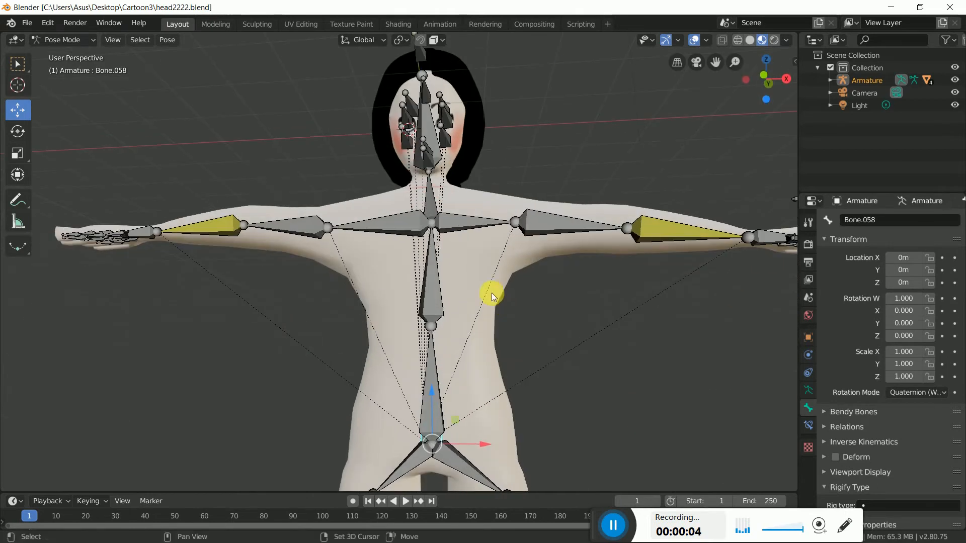
pyautogui.click(80, 49)
pyautogui.click(73, 61)
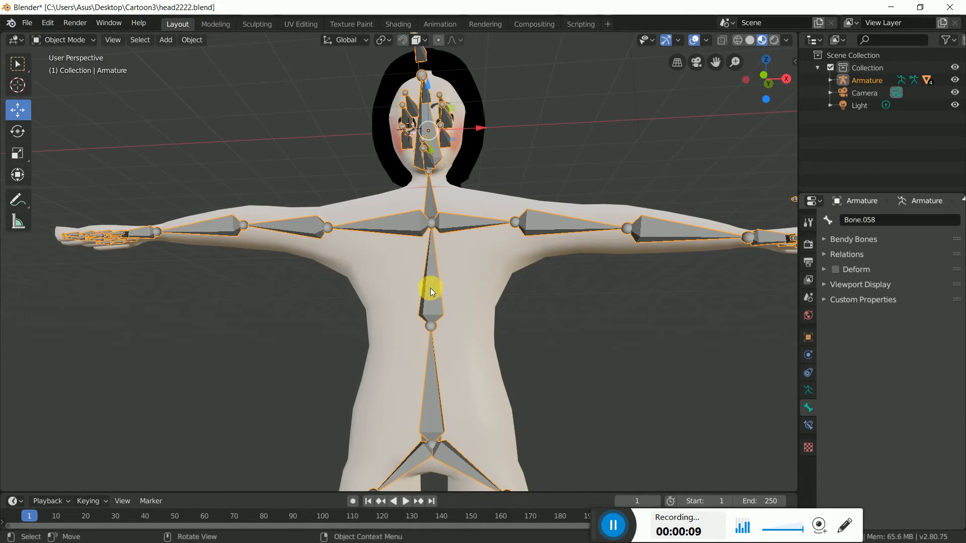
pyautogui.click(808, 391)
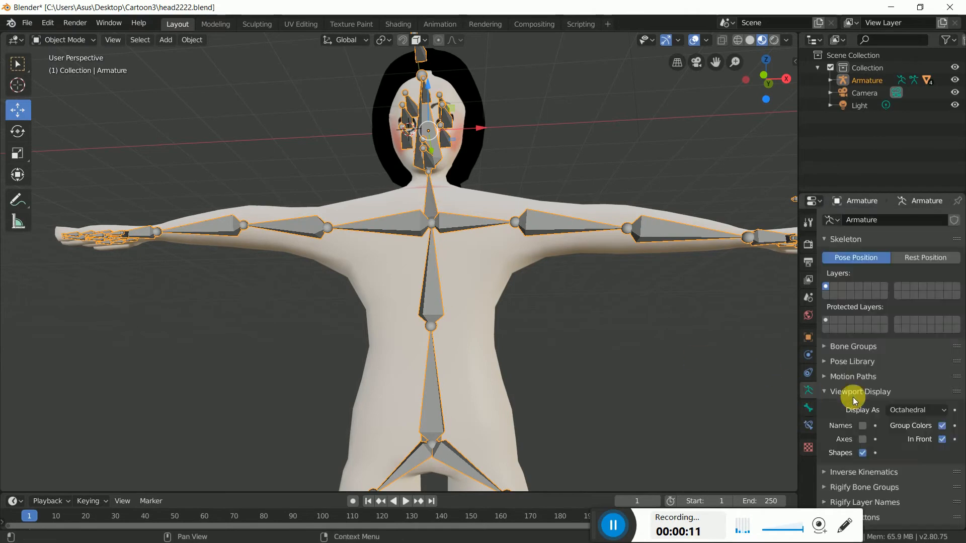
pyautogui.click(942, 439)
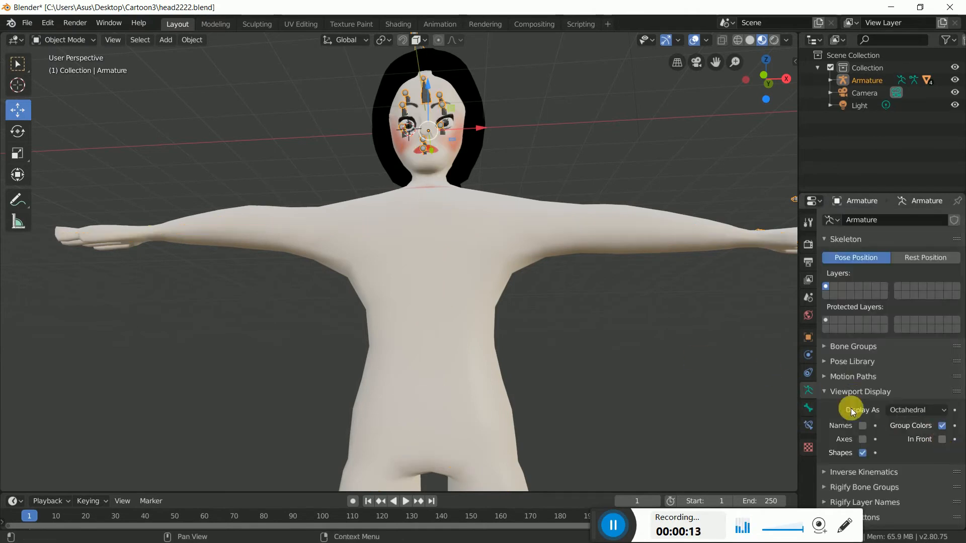
# - Select the body mesh and enter Edit Mode with vertex selection, focused on the lips
pyautogui.keyDown('shift'); pyautogui.moveTo(489, 234); pyautogui.dragTo(472, 278, button='middle'); pyautogui.keyUp('shift')
pyautogui.click(468, 374)
pyautogui.scroll(4, 473, 361)
pyautogui.scroll(1, 472, 278)
pyautogui.scroll(4, 472, 278)
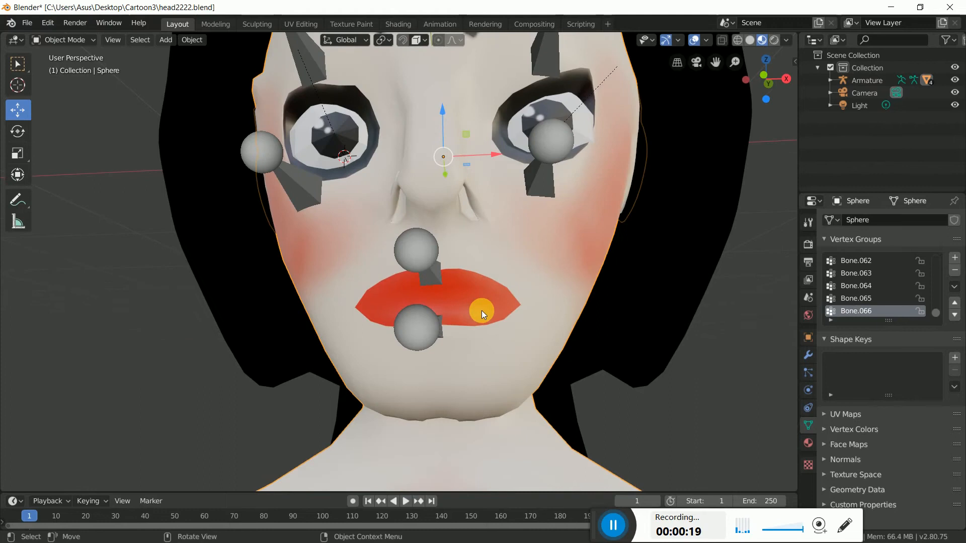
pyautogui.click(73, 42)
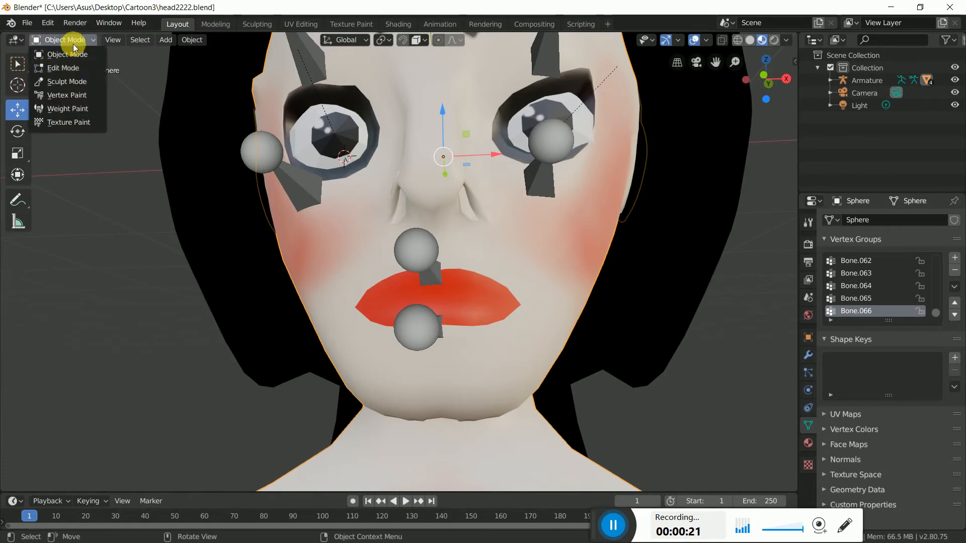
pyautogui.click(70, 71)
pyautogui.scroll(4, 536, 363)
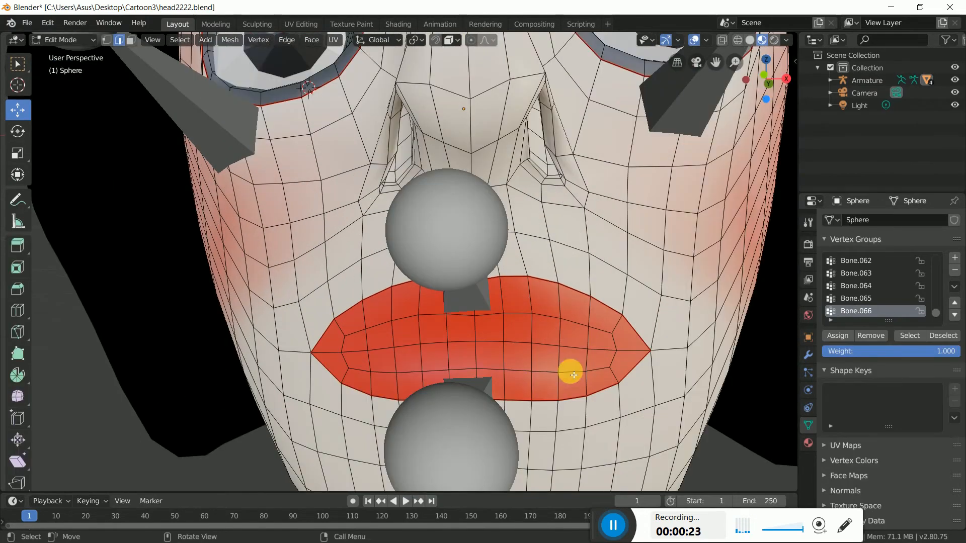
pyautogui.click(103, 40)
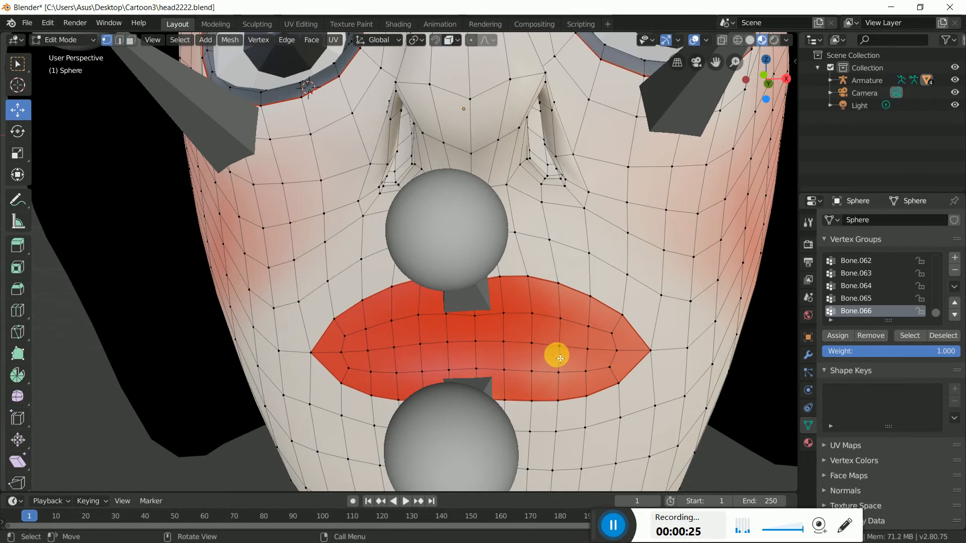
# - Circle-select the middle row of vertices across the lips, rip the mesh along it, and return to Object Mode
pyautogui.press('c')
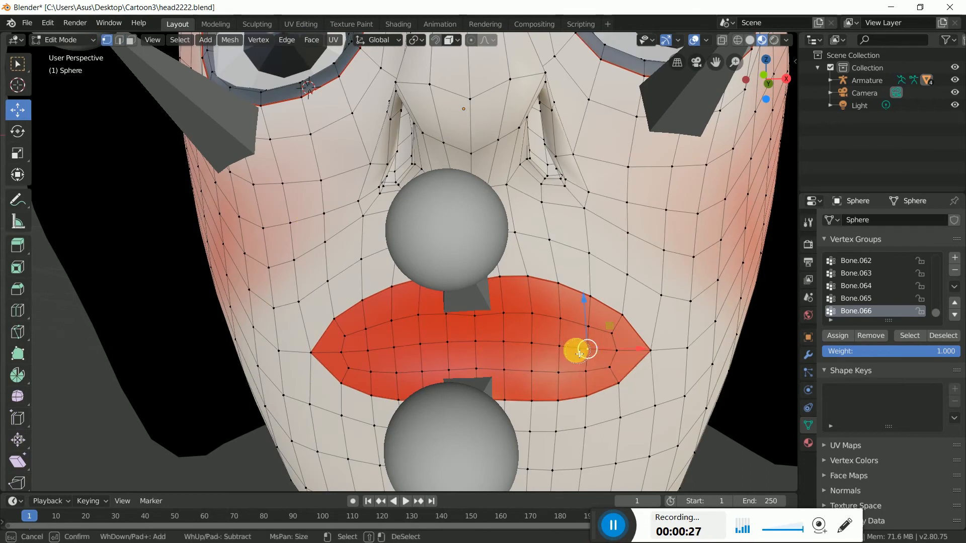
pyautogui.moveTo(545, 348); pyautogui.dragTo(459, 348)
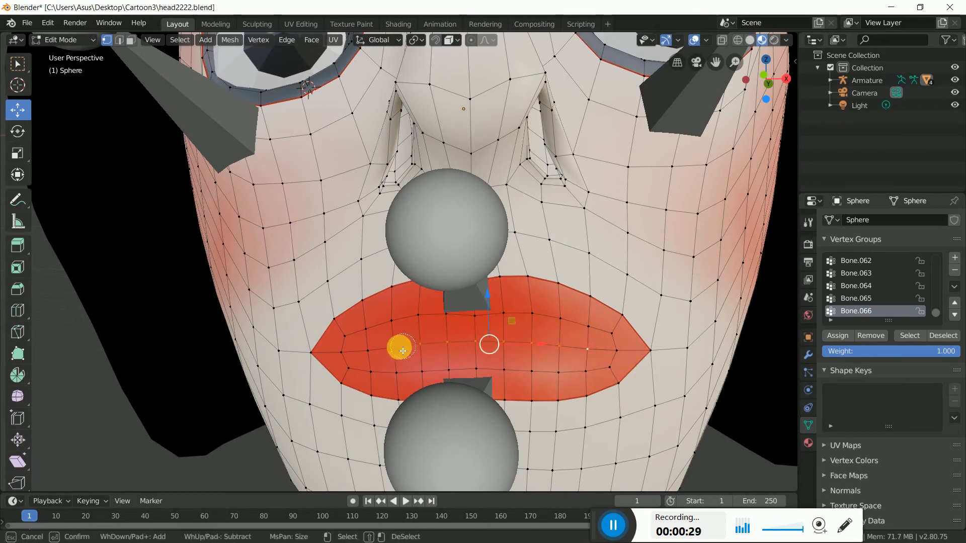
pyautogui.press('Escape')
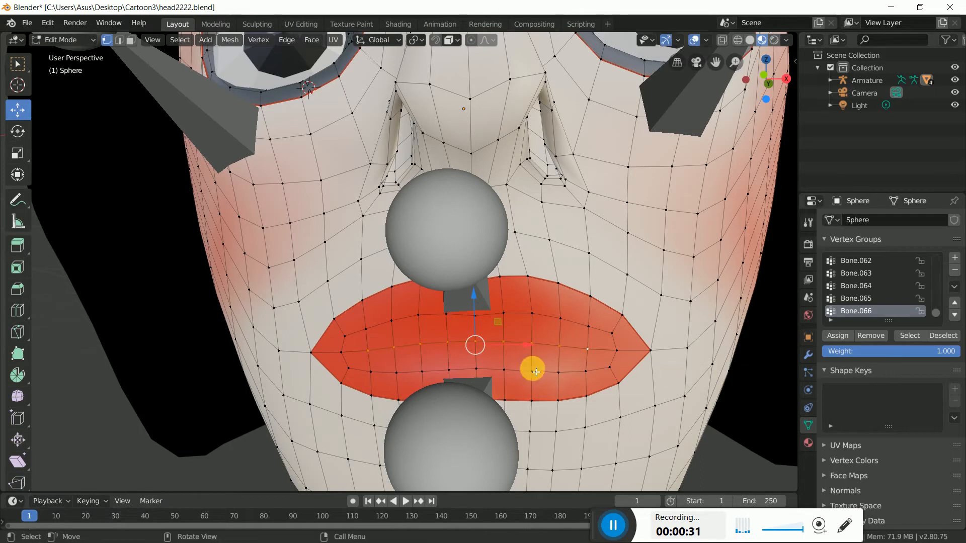
pyautogui.moveTo(477, 338)
pyautogui.mouseDown()
pyautogui.moveTo(465, 351)
pyautogui.moveTo(479, 324)
pyautogui.moveTo(474, 341)
pyautogui.mouseUp()
pyautogui.scroll(-6, 539, 370)
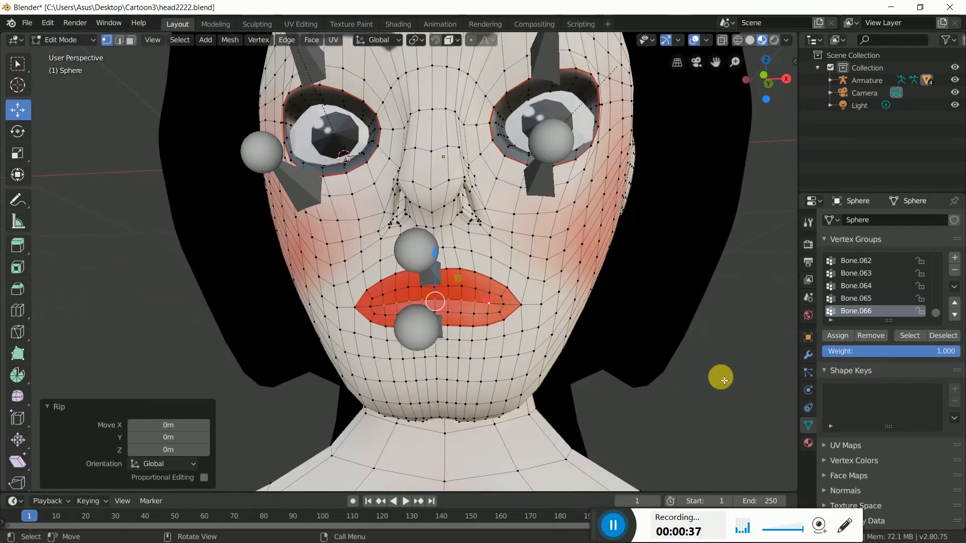
pyautogui.scroll(-3, 580, 352)
pyautogui.moveTo(578, 340)
pyautogui.mouseDown(button='middle')
pyautogui.moveTo(591, 347)
pyautogui.moveTo(572, 346)
pyautogui.mouseUp(button='middle')
pyautogui.click(68, 40)
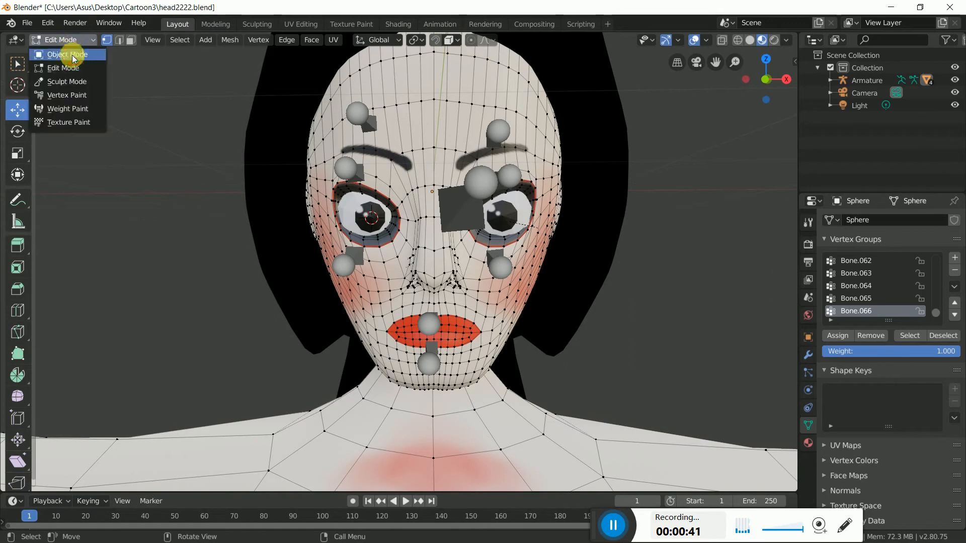
pyautogui.click(75, 54)
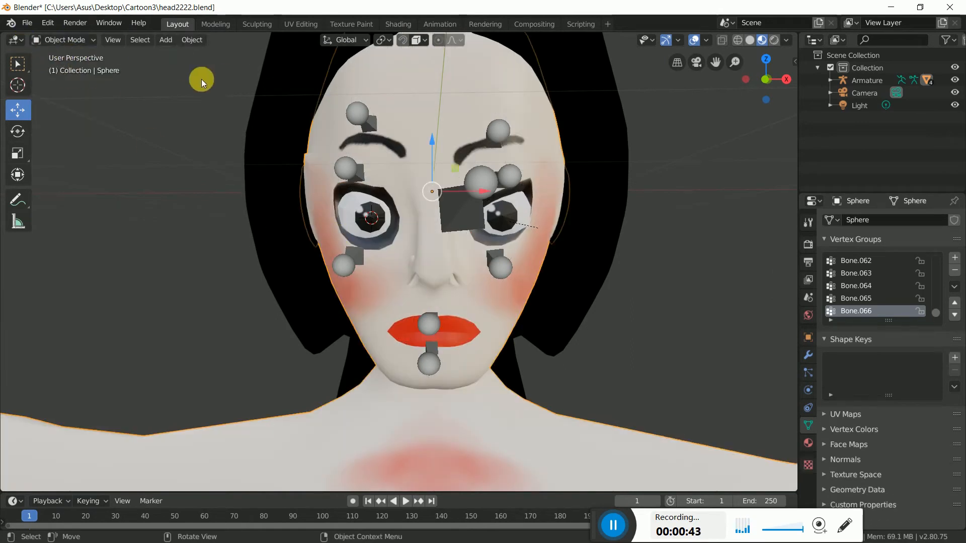
# - Select the armature through the bone in front of the face and switch it to Pose Mode
pyautogui.moveTo(545, 383); pyautogui.dragTo(475, 382, button='middle')
pyautogui.click(192, 236)
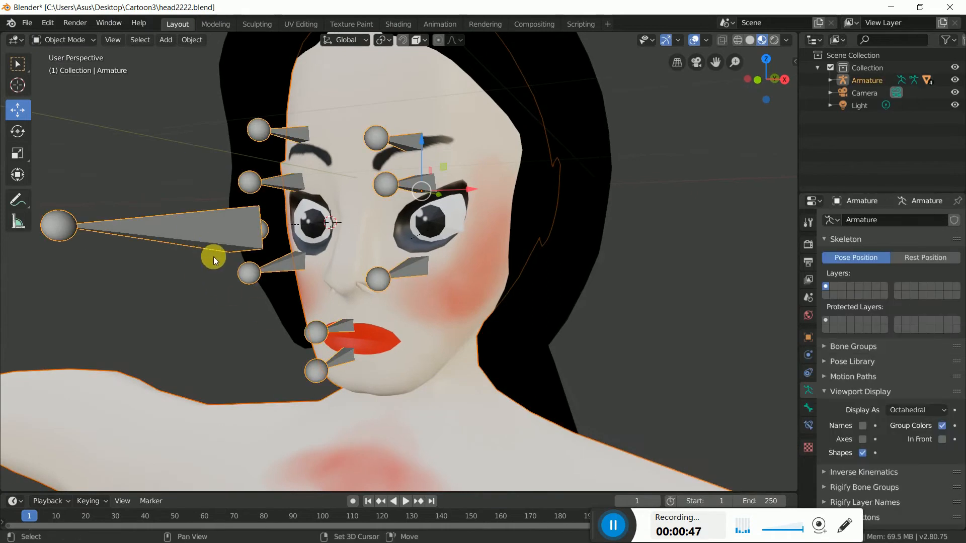
pyautogui.click(70, 41)
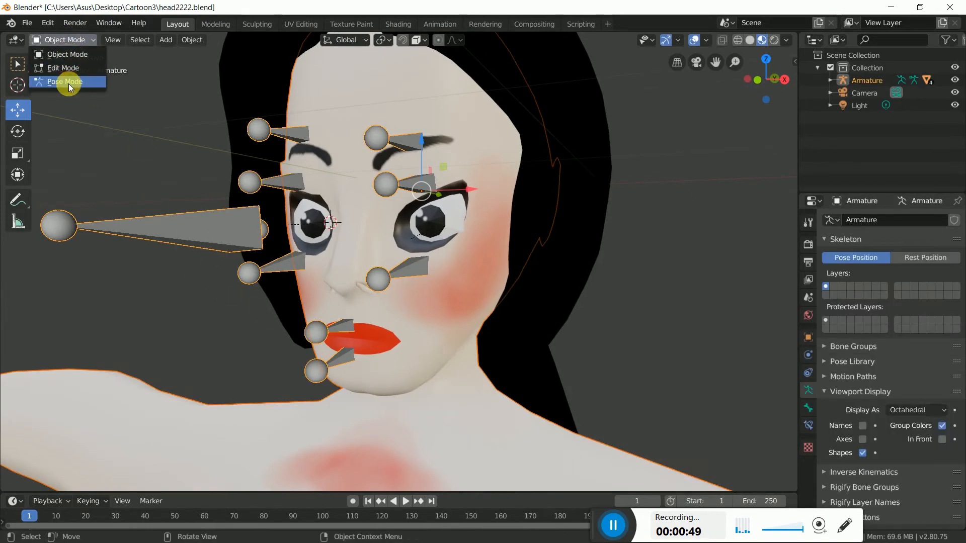
pyautogui.click(69, 82)
# - Select the upper and lower lip bones and set the parent to Armature Deform With Automatic Weights
pyautogui.moveTo(173, 209); pyautogui.dragTo(452, 309, button='middle')
pyautogui.click(271, 268)
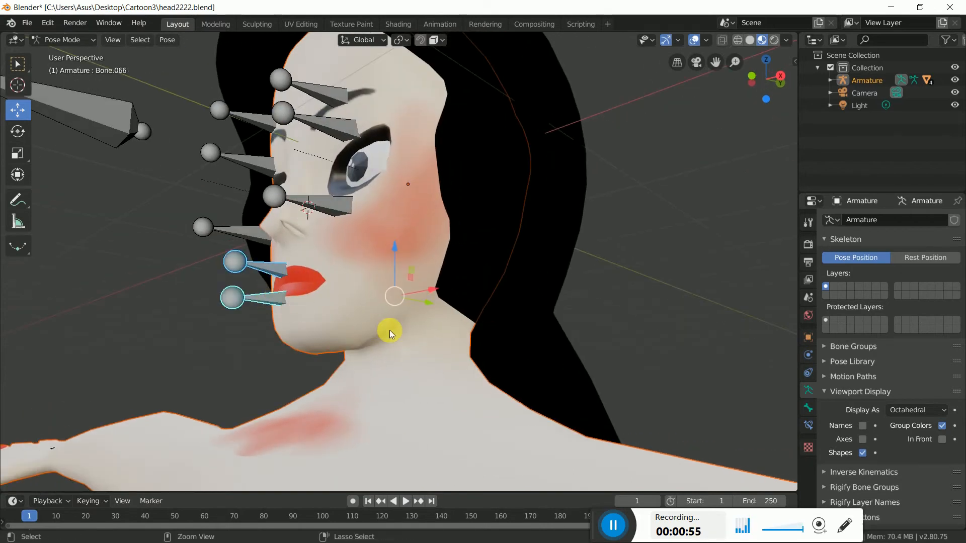
pyautogui.hotkey('ctrl', 'p')
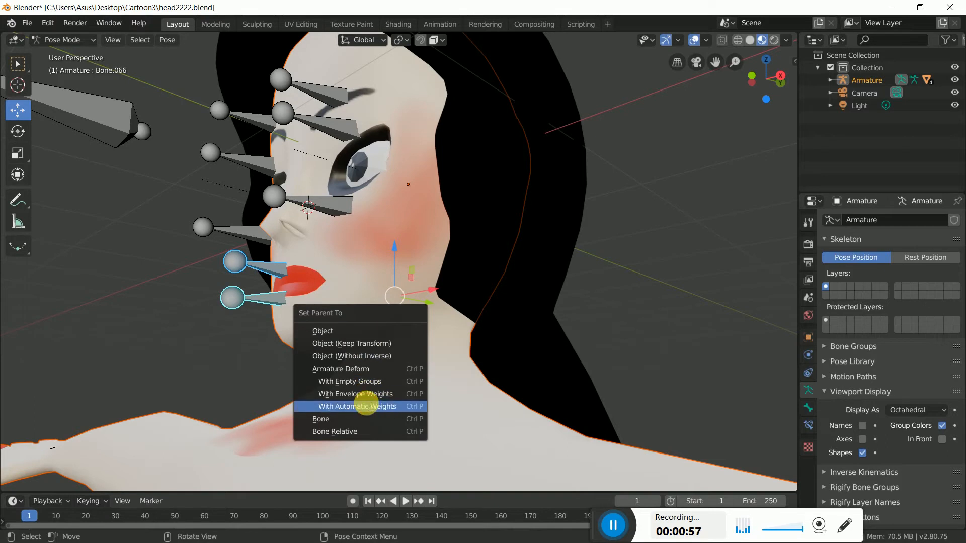
pyautogui.click(370, 407)
# - View the face from the front and move the selected lip bone along the Z axis
pyautogui.moveTo(367, 403); pyautogui.dragTo(452, 372, button='middle')
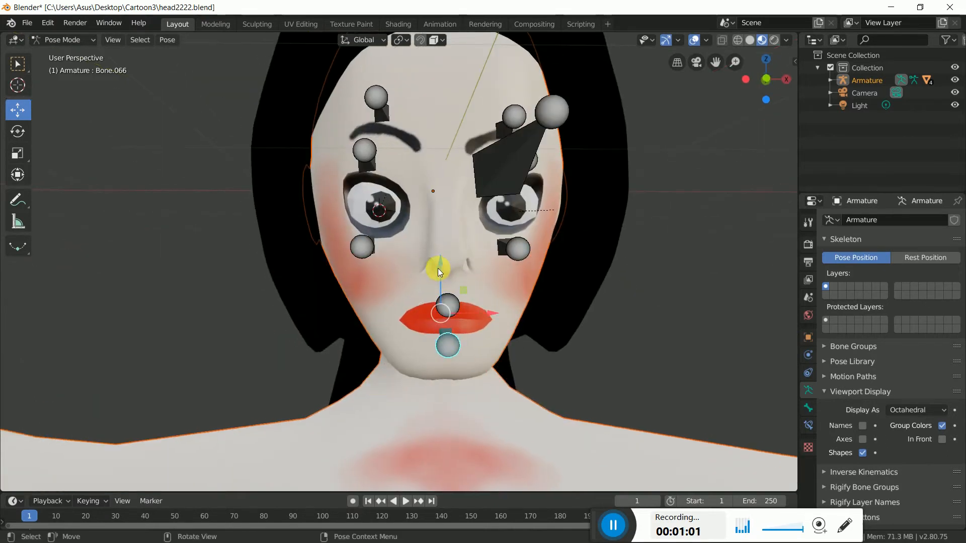
pyautogui.press('g')
pyautogui.press('z')
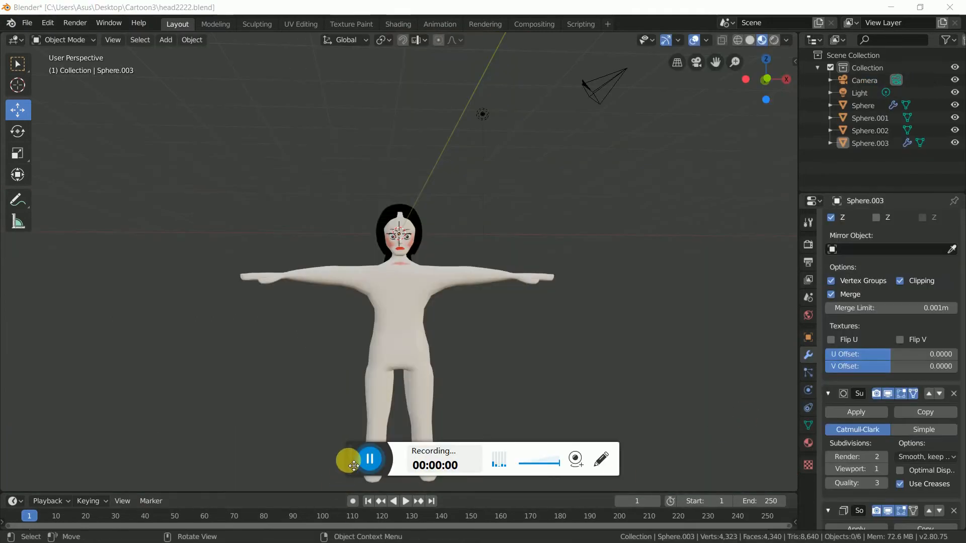
# - Select the character's body mesh and apply its Subdivision Surface and Mirror modifiers
pyautogui.moveTo(353, 465); pyautogui.dragTo(574, 530)
pyautogui.moveTo(520, 312); pyautogui.dragTo(508, 333, button='middle')
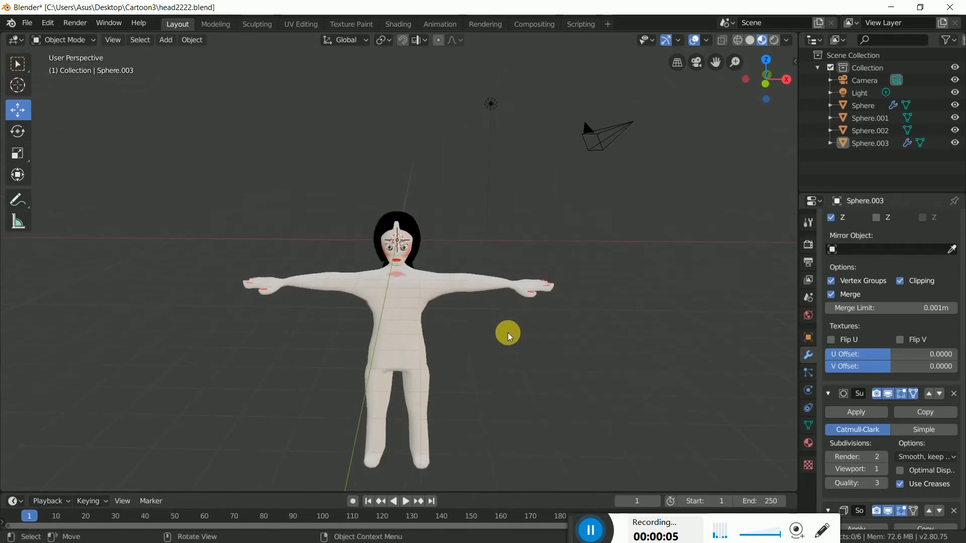
pyautogui.moveTo(443, 342); pyautogui.dragTo(449, 254, button='middle')
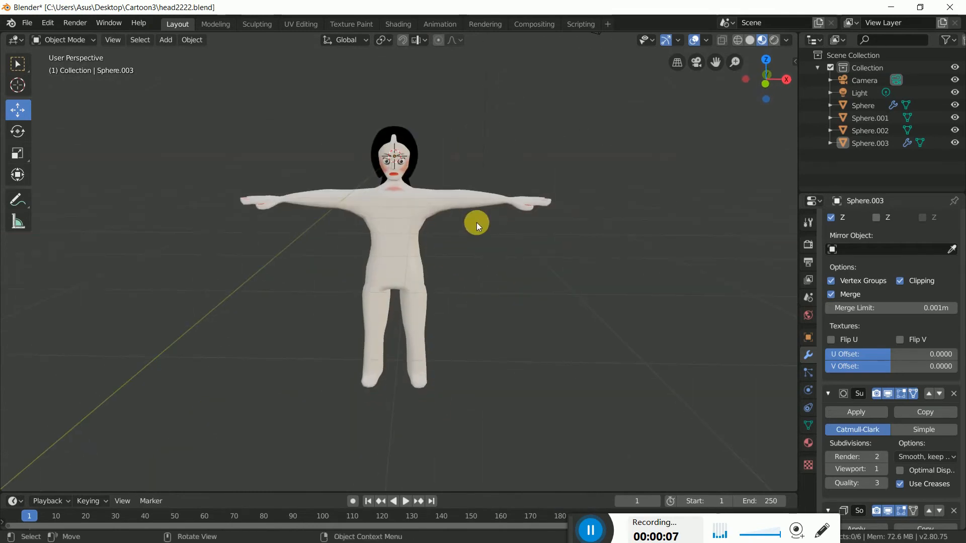
pyautogui.moveTo(596, 203); pyautogui.dragTo(484, 251, button='middle')
pyautogui.scroll(2, 588, 220)
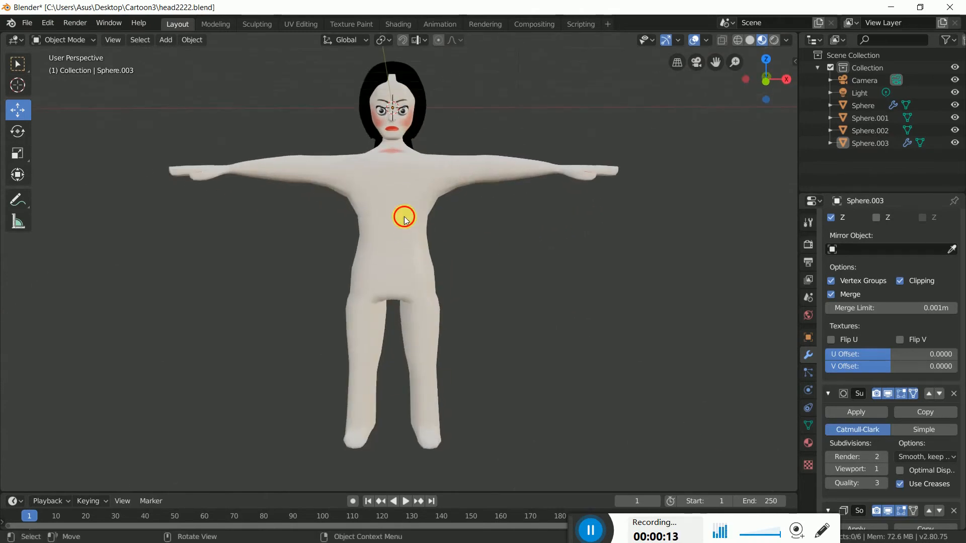
pyautogui.click(397, 182)
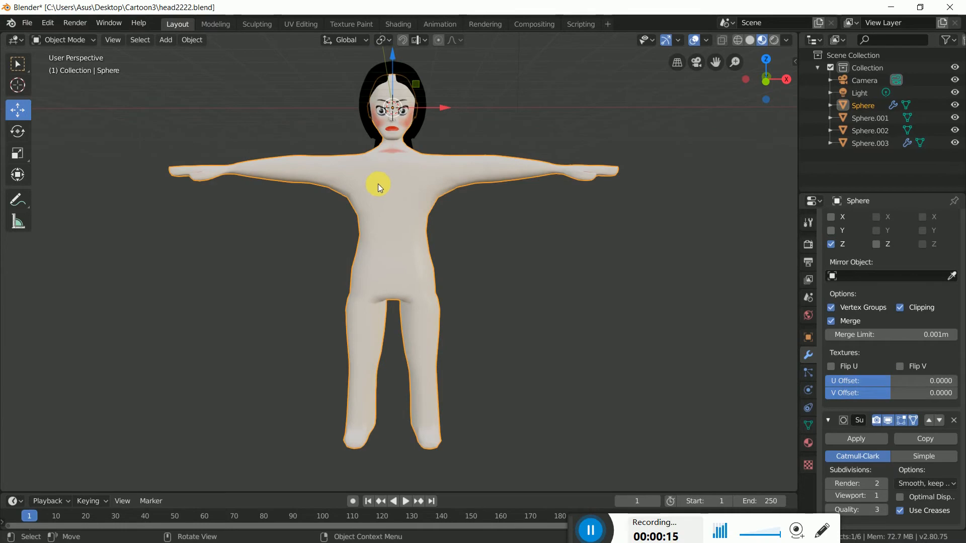
pyautogui.moveTo(532, 325)
pyautogui.mouseDown(button='middle')
pyautogui.moveTo(424, 337)
pyautogui.moveTo(530, 321)
pyautogui.mouseUp(button='middle')
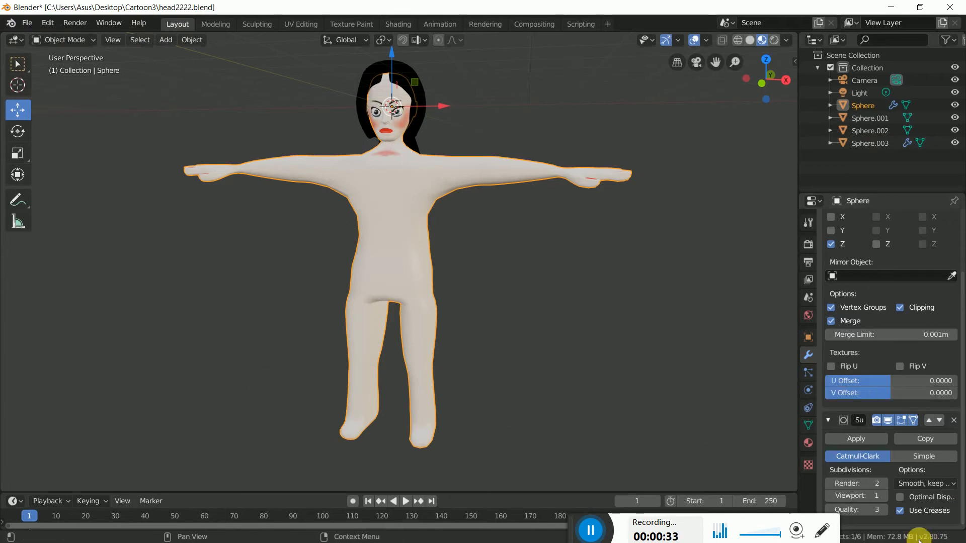
pyautogui.click(863, 440)
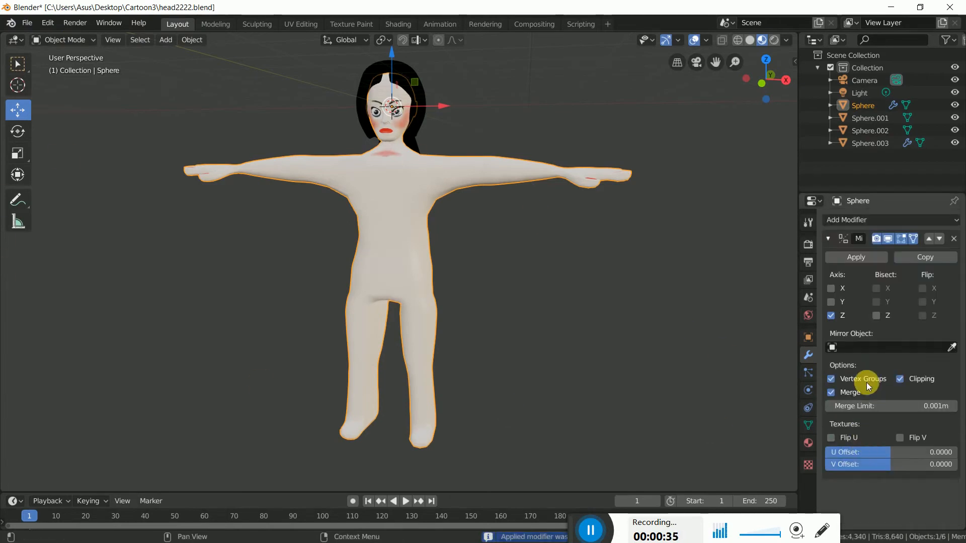
pyautogui.click(850, 255)
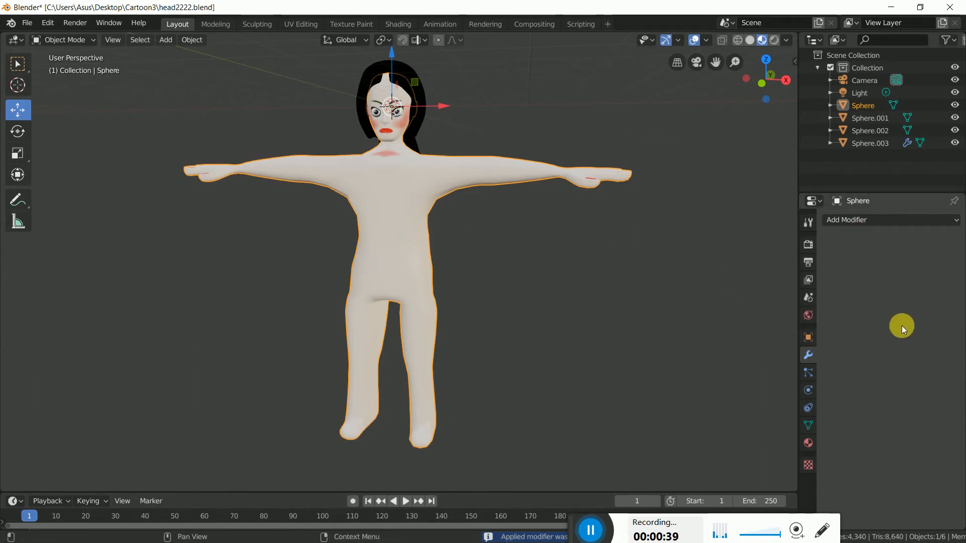
# - Select the black hair mesh and apply its Mirror, Subdivision Surface and Solidify modifiers
pyautogui.moveTo(515, 276); pyautogui.dragTo(538, 347, button='middle')
pyautogui.click(427, 218)
pyautogui.moveTo(463, 283); pyautogui.dragTo(482, 240, button='middle')
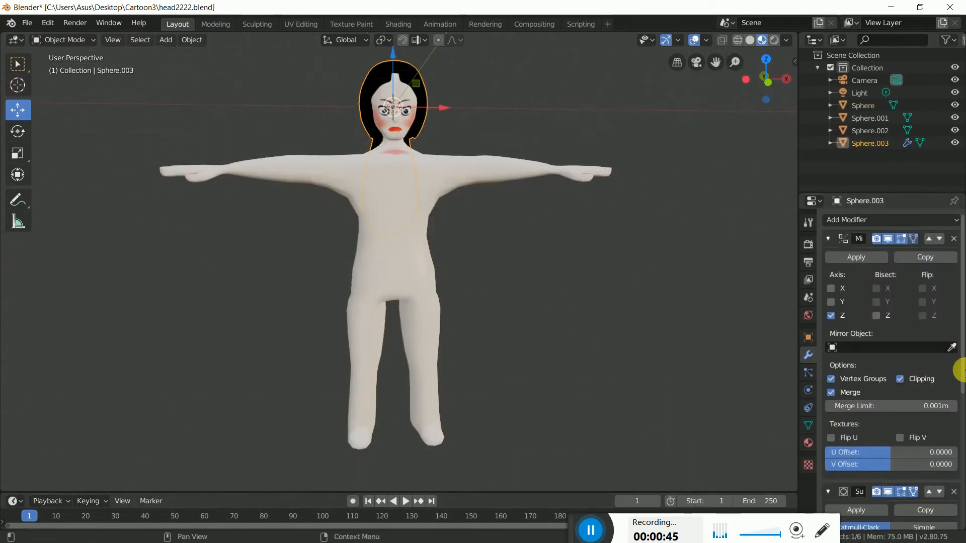
pyautogui.keyDown('shift'); pyautogui.moveTo(456, 158); pyautogui.dragTo(554, 323, button='middle'); pyautogui.keyUp('shift')
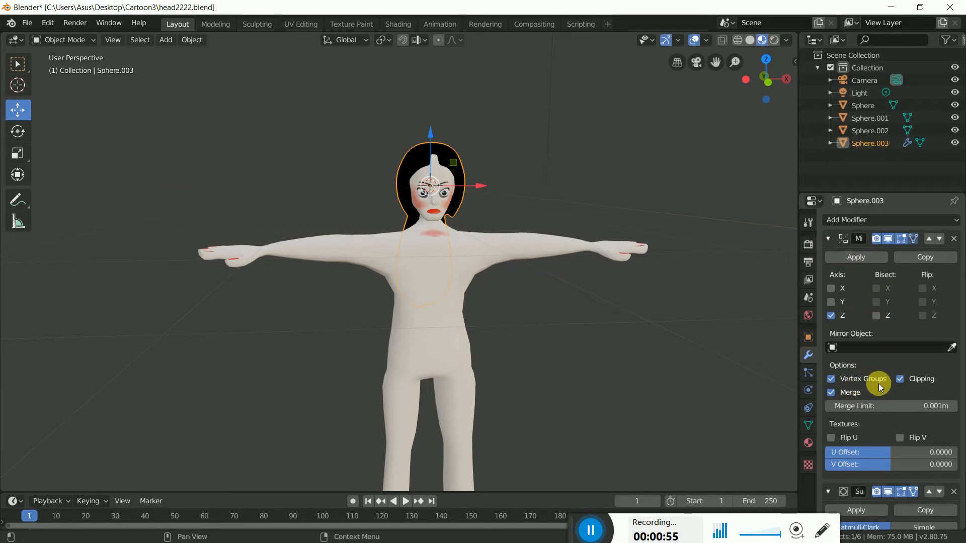
pyautogui.scroll(-6, 875, 372)
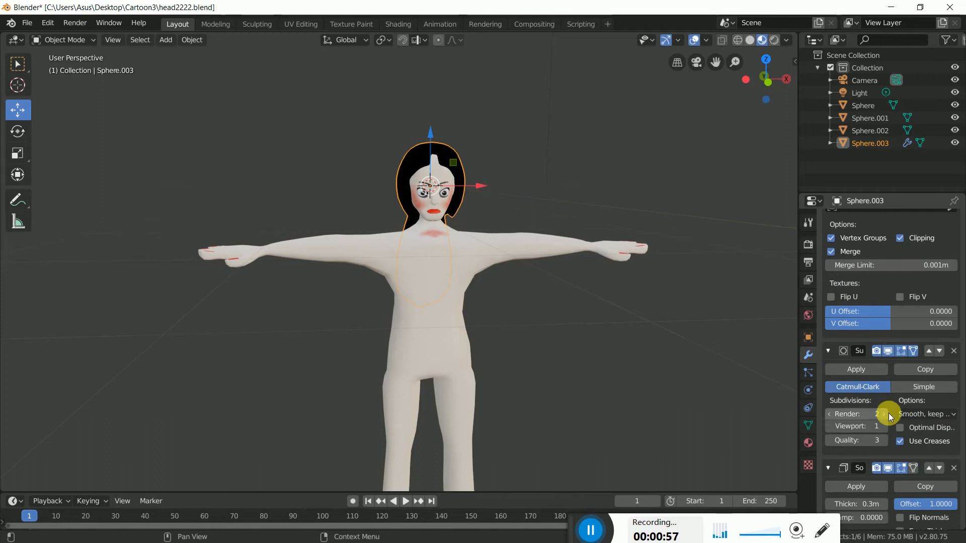
pyautogui.scroll(-4, 888, 410)
pyautogui.scroll(7, 874, 361)
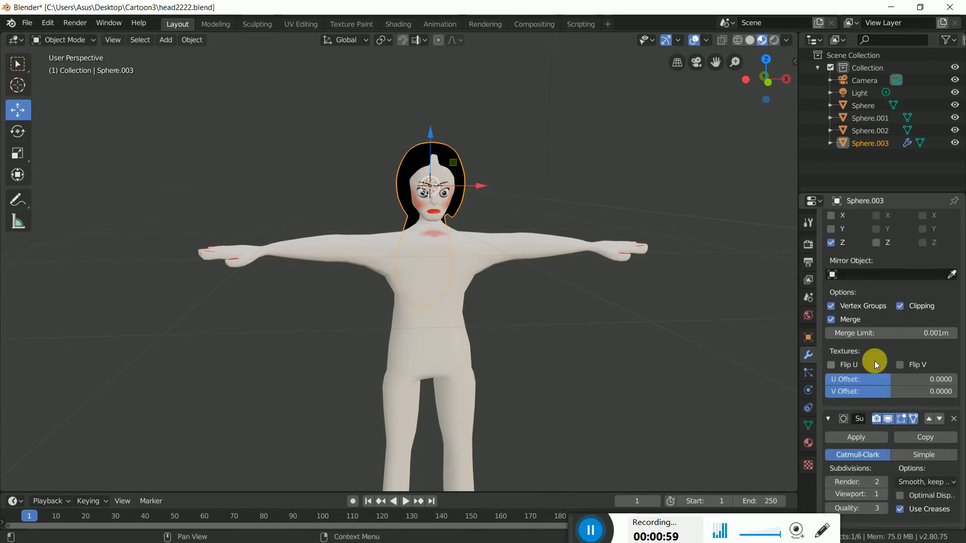
pyautogui.scroll(3, 874, 361)
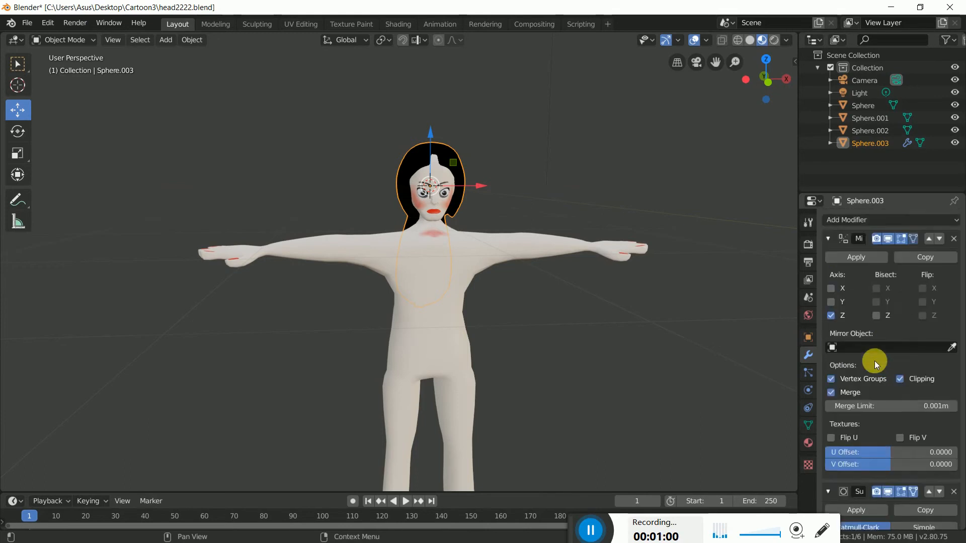
pyautogui.click(855, 257)
pyautogui.click(858, 257)
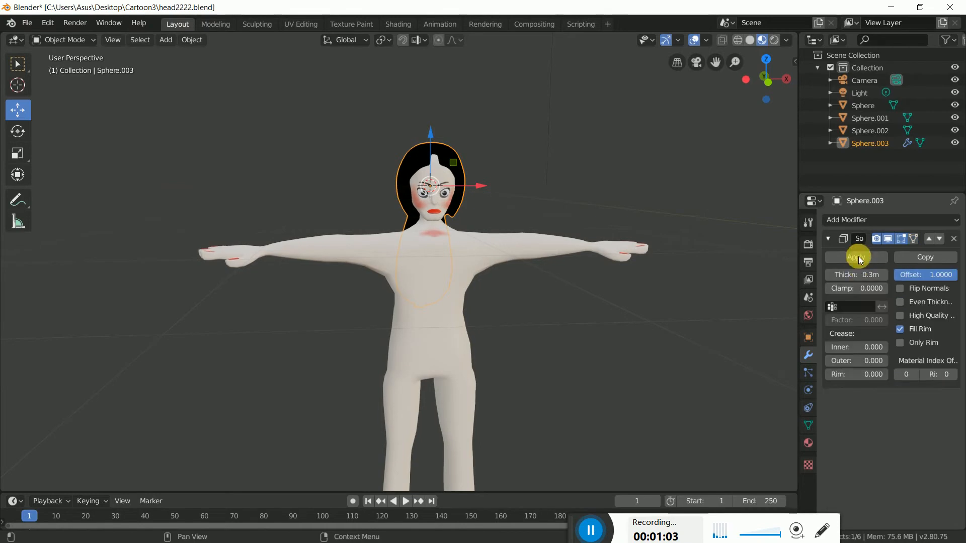
pyautogui.click(855, 256)
# - Select the body mesh and enable the Screencast Keys display in the viewport
pyautogui.moveTo(626, 316); pyautogui.dragTo(461, 399, button='middle')
pyautogui.scroll(4, 532, 330)
pyautogui.scroll(-4, 462, 397)
pyautogui.click(406, 328)
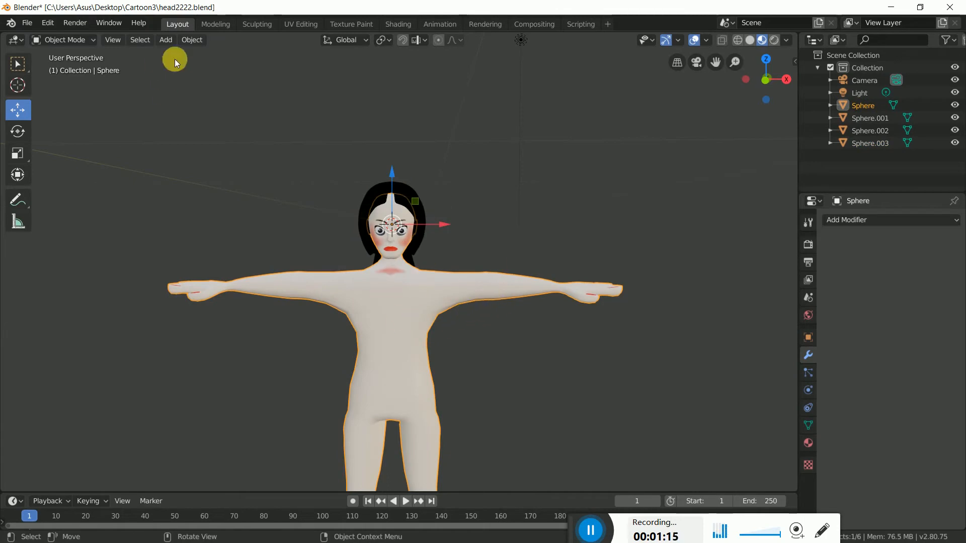
pyautogui.click(166, 40)
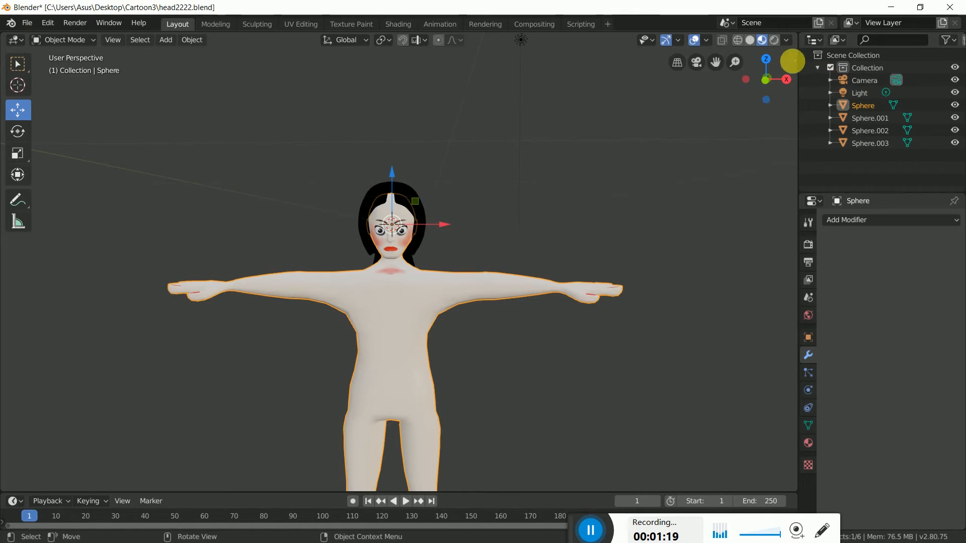
pyautogui.click(793, 65)
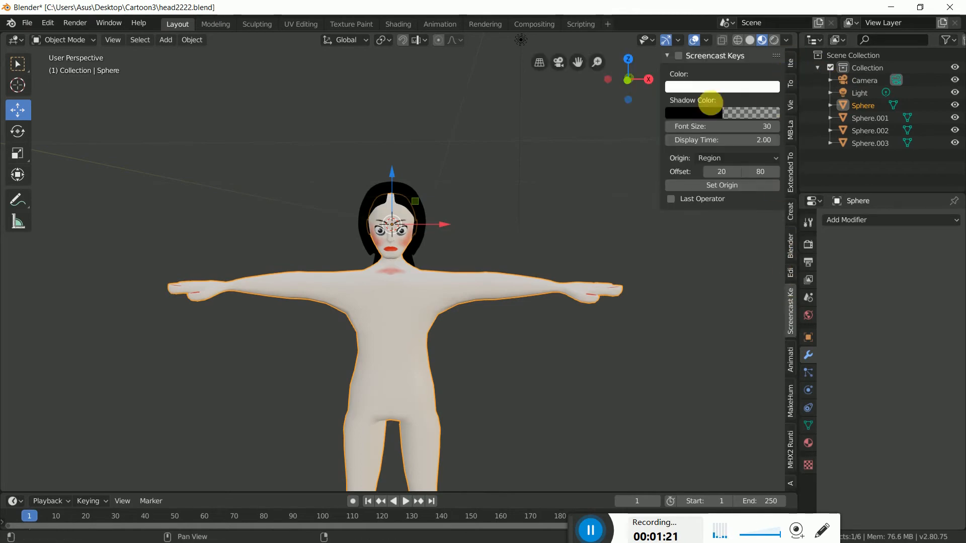
pyautogui.click(679, 56)
pyautogui.press('n')
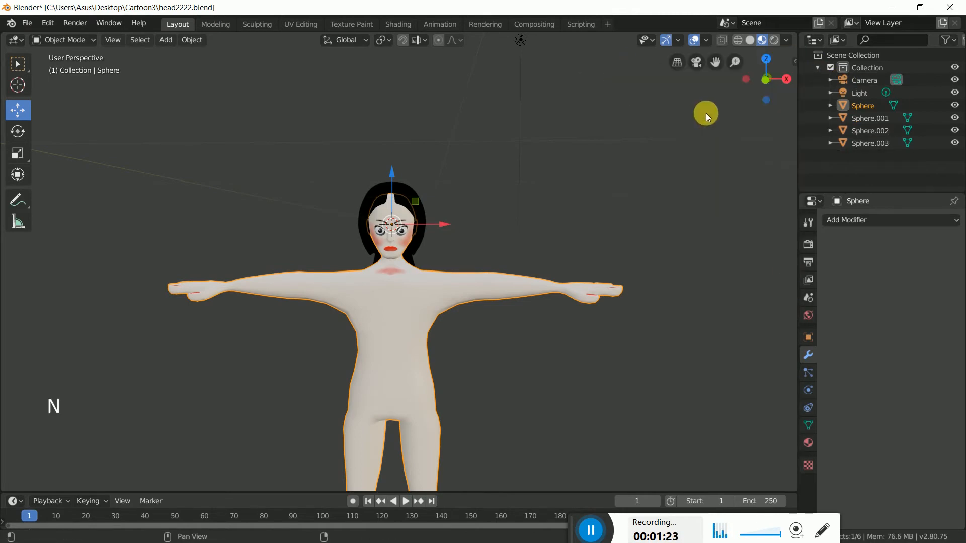
# - Add a single-bone armature to the scene at the world origin
pyautogui.click(165, 40)
pyautogui.moveTo(187, 85)
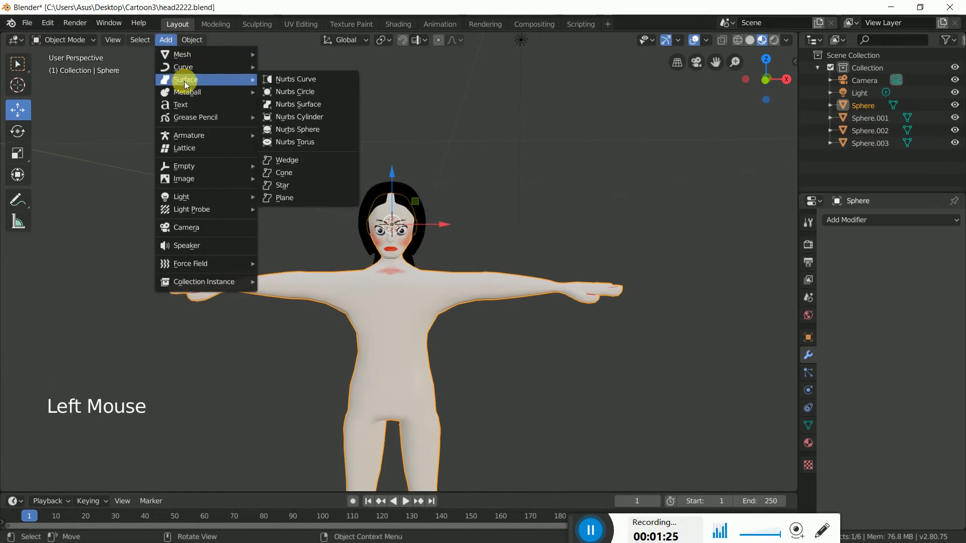
pyautogui.moveTo(198, 138)
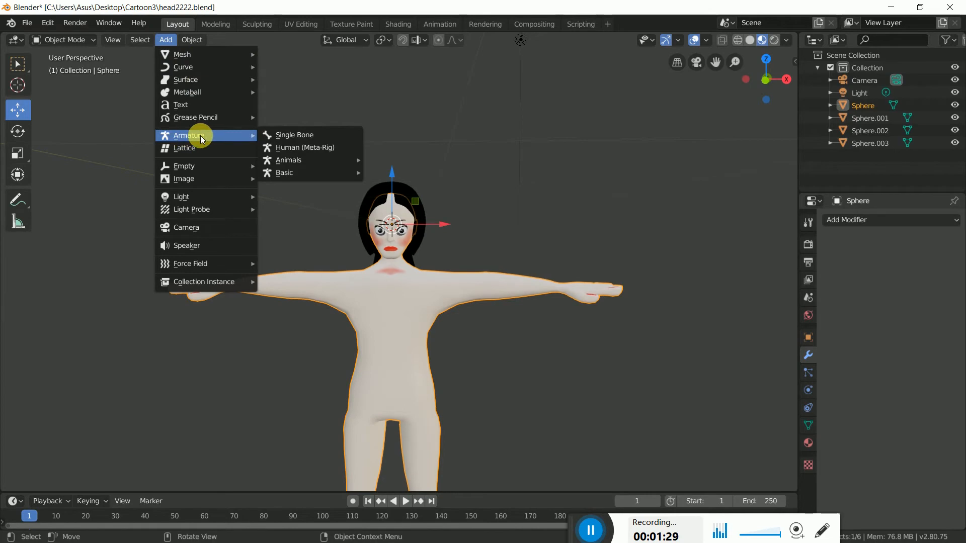
pyautogui.click(307, 136)
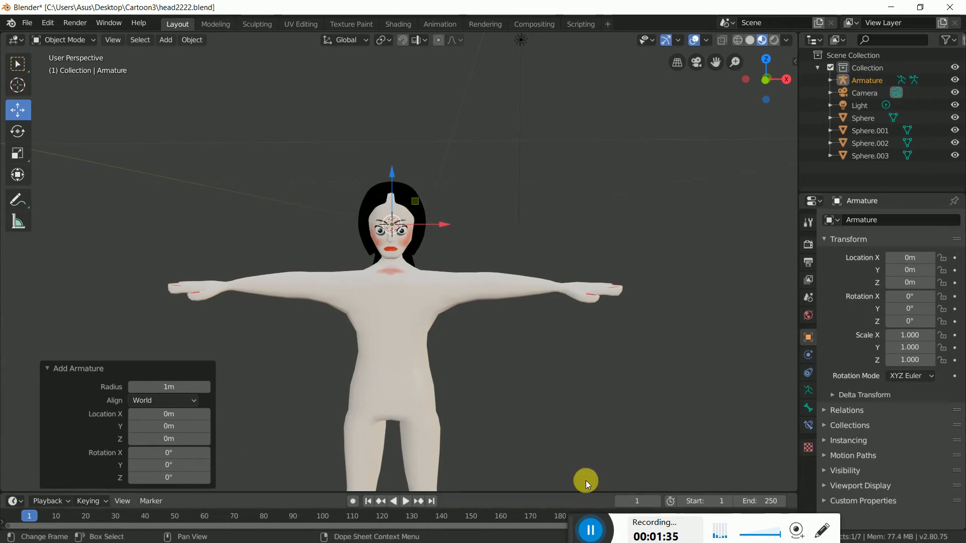
# - Turn on the armature's In Front viewport display option
pyautogui.moveTo(576, 524); pyautogui.dragTo(568, 528)
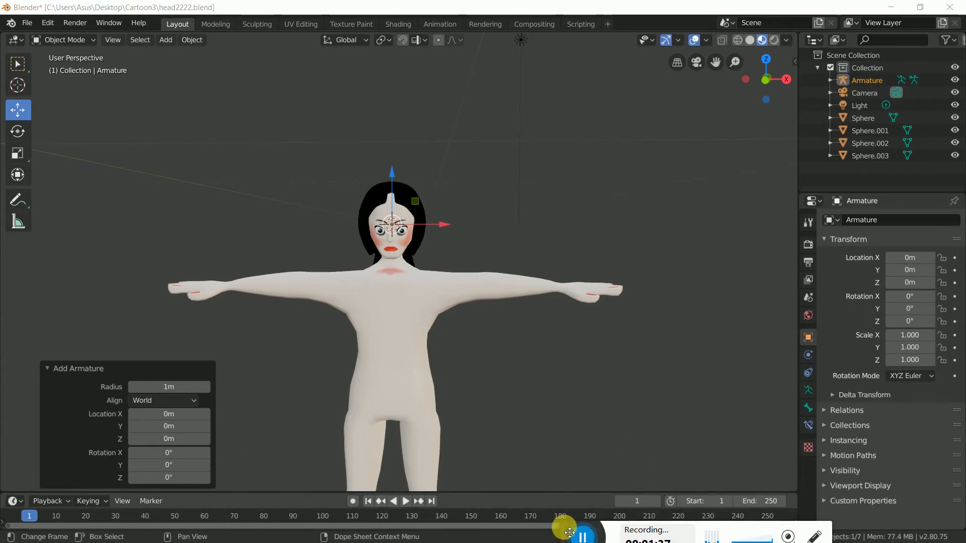
pyautogui.click(808, 390)
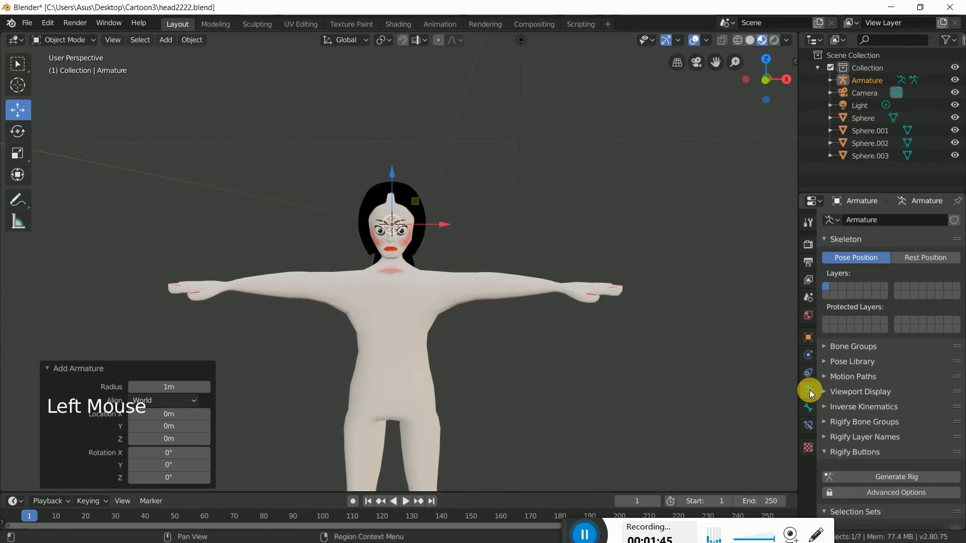
pyautogui.click(827, 392)
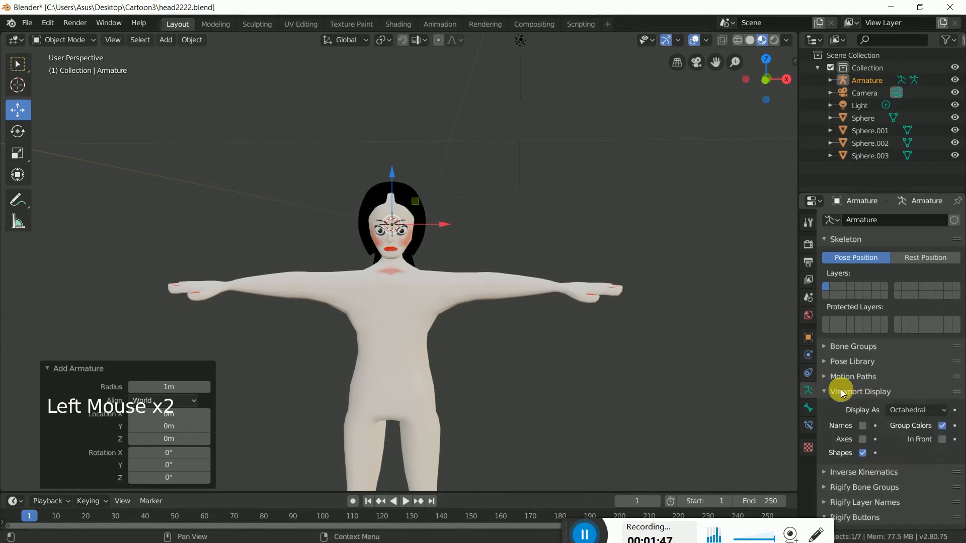
pyautogui.click(941, 440)
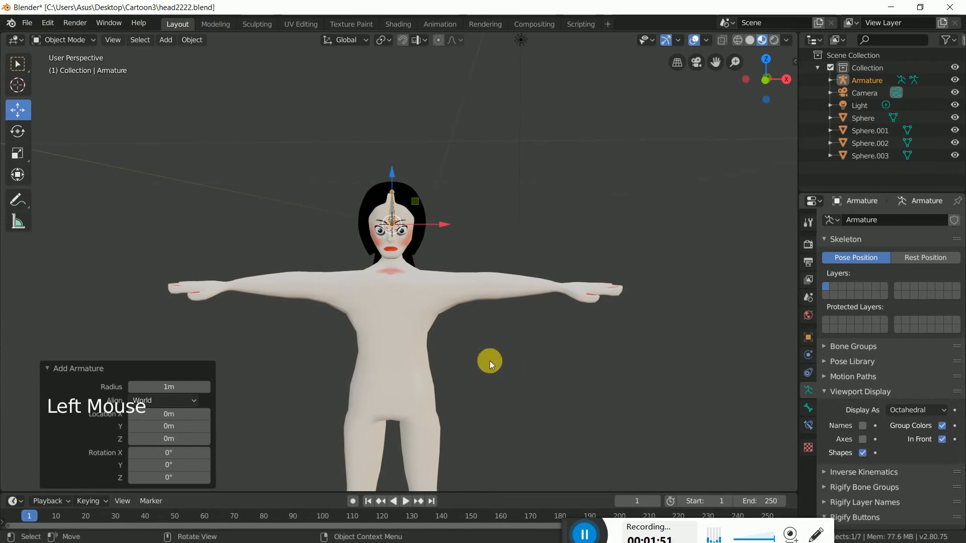
# - Enter Edit Mode on the armature, move the bone down 5.59 m along Z to the hips, and select its tip
pyautogui.moveTo(492, 255); pyautogui.dragTo(543, 250, button='middle')
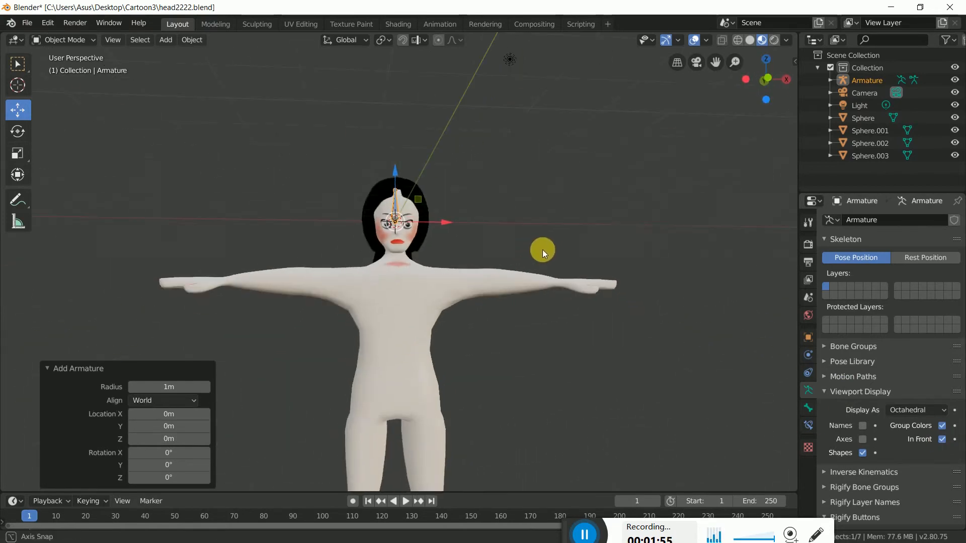
pyautogui.click(73, 41)
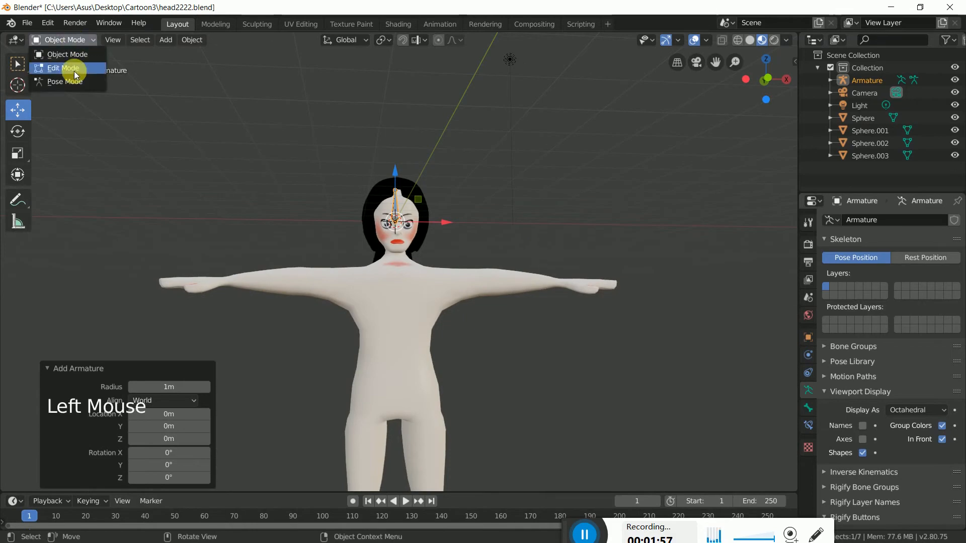
pyautogui.click(71, 70)
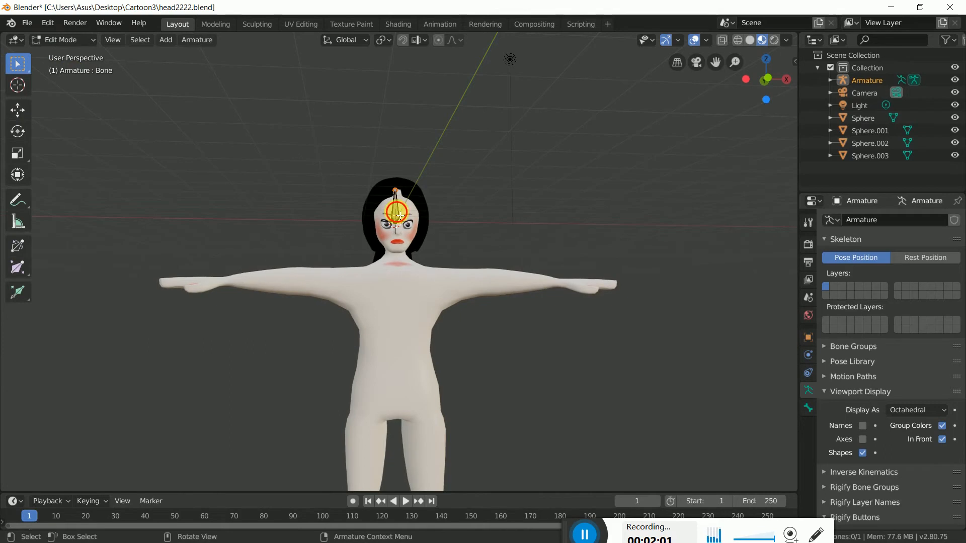
pyautogui.click(400, 215)
pyautogui.click(18, 110)
pyautogui.moveTo(391, 159); pyautogui.dragTo(399, 337)
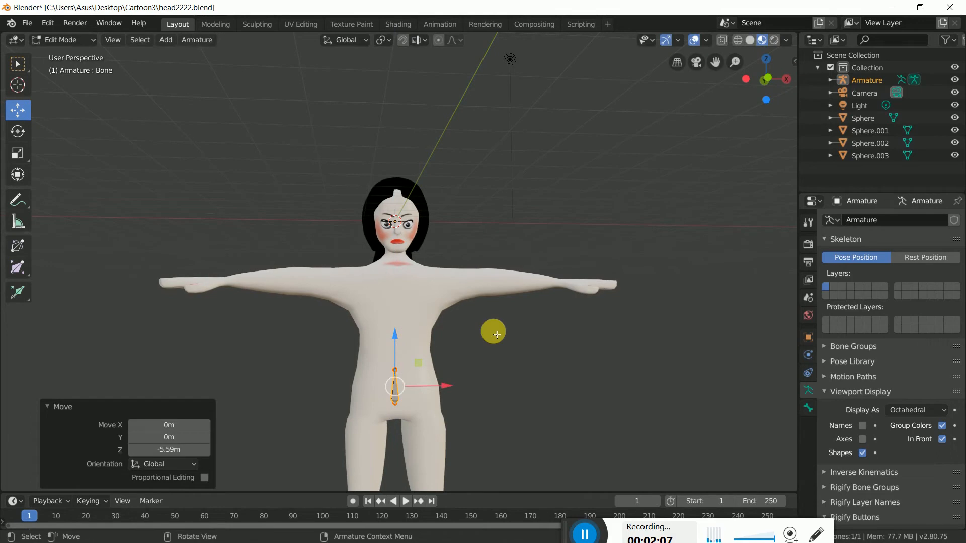
pyautogui.click(542, 358)
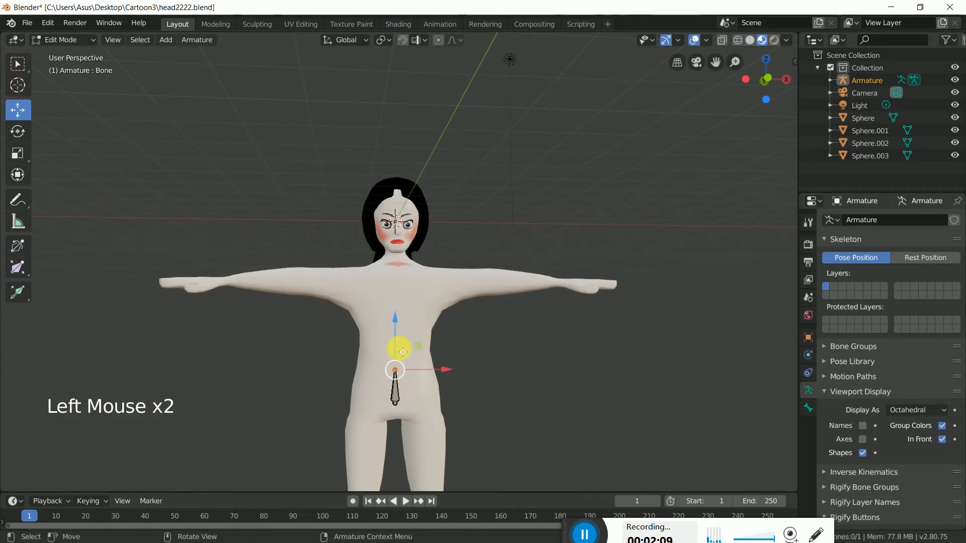
# - Raise the hip bone's tip 0.948 m along Z and turn on snapping with Volume as the target
pyautogui.moveTo(395, 308); pyautogui.dragTo(396, 276)
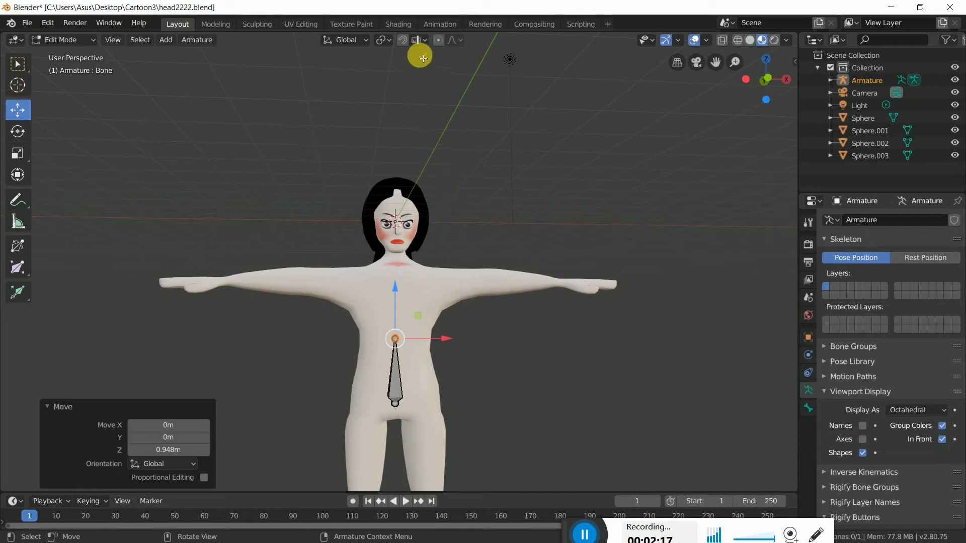
pyautogui.click(403, 40)
pyautogui.click(424, 42)
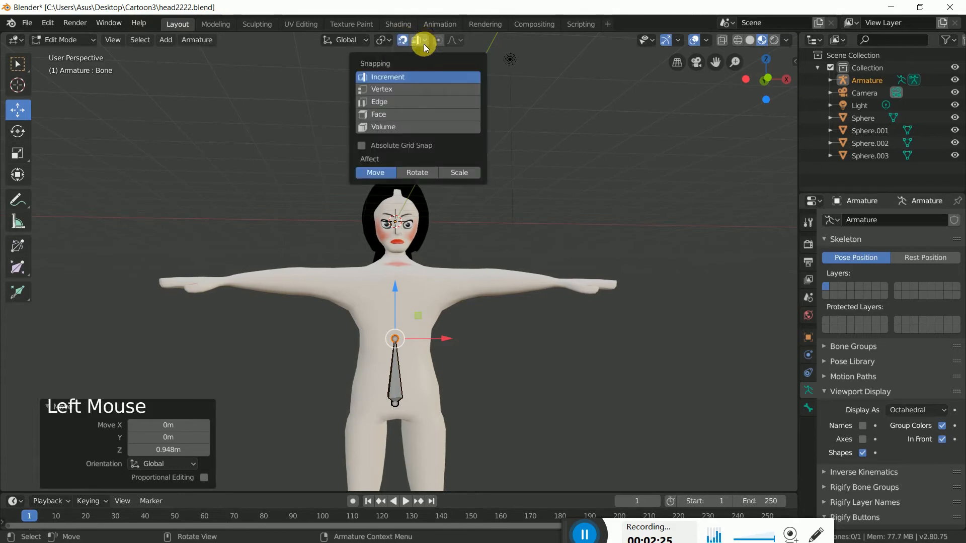
pyautogui.click(378, 127)
pyautogui.click(433, 159)
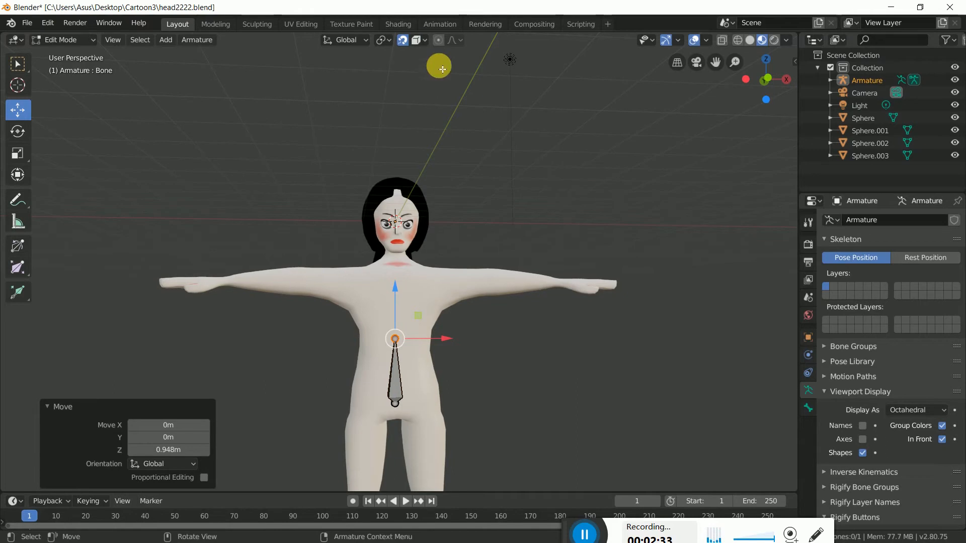
pyautogui.click(385, 43)
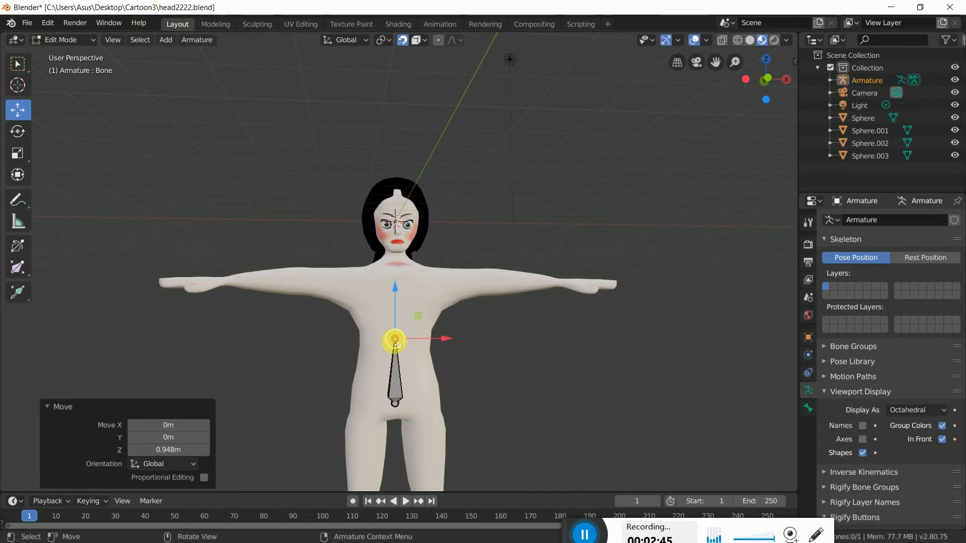
# - Extrude a spine bone about 1.8 m up to the chest, then a four-bone chain along the character's left arm into the hand
pyautogui.press('e')
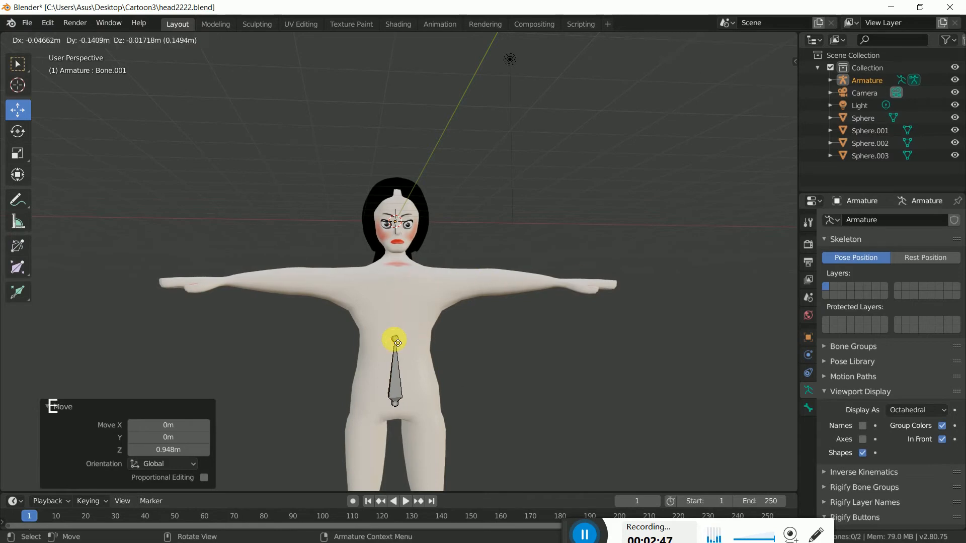
pyautogui.click(399, 283)
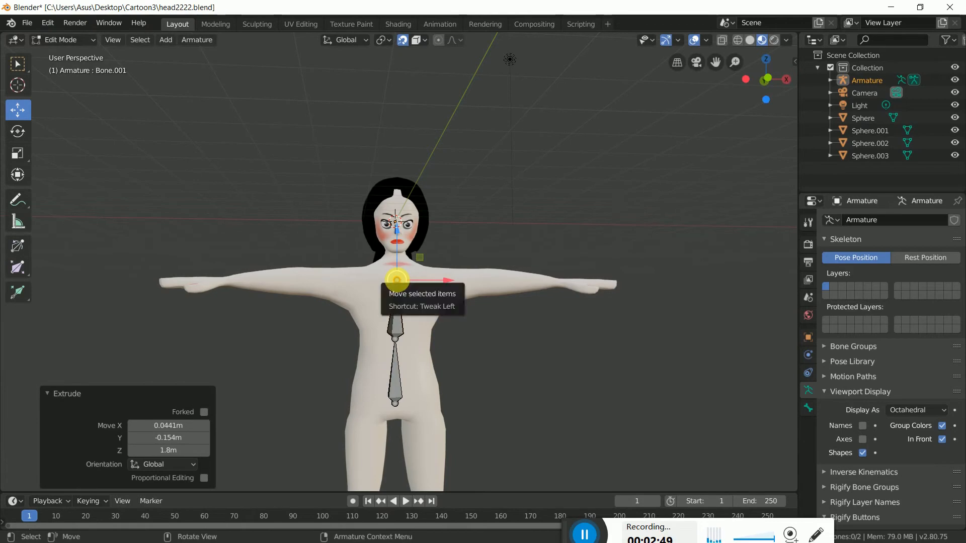
pyautogui.press('e')
pyautogui.click(444, 282)
pyautogui.press('e')
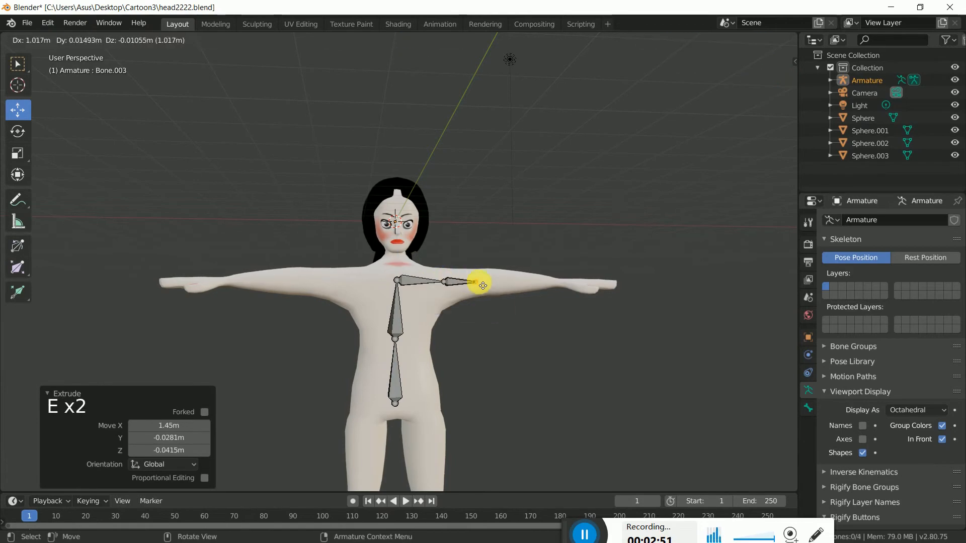
pyautogui.click(503, 283)
pyautogui.press('e')
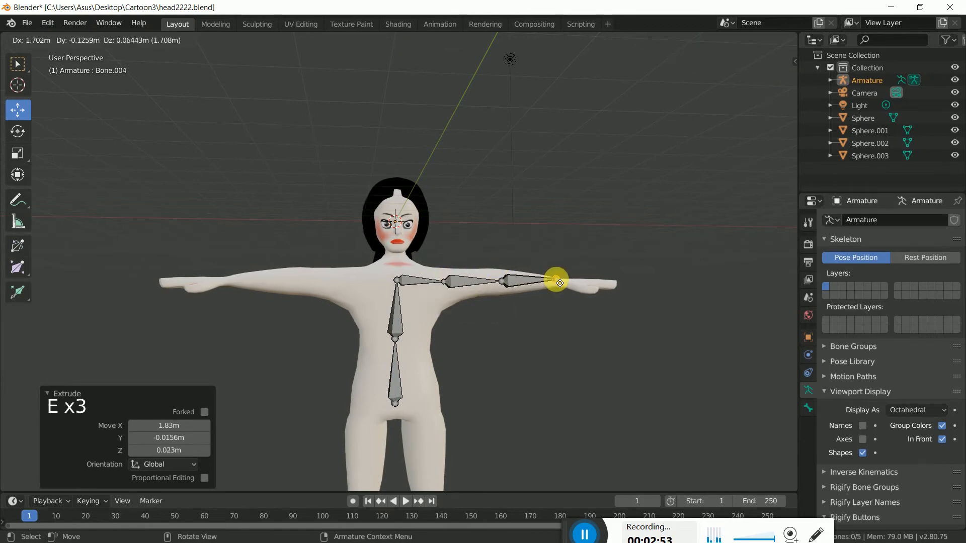
pyautogui.click(559, 282)
pyautogui.press('e')
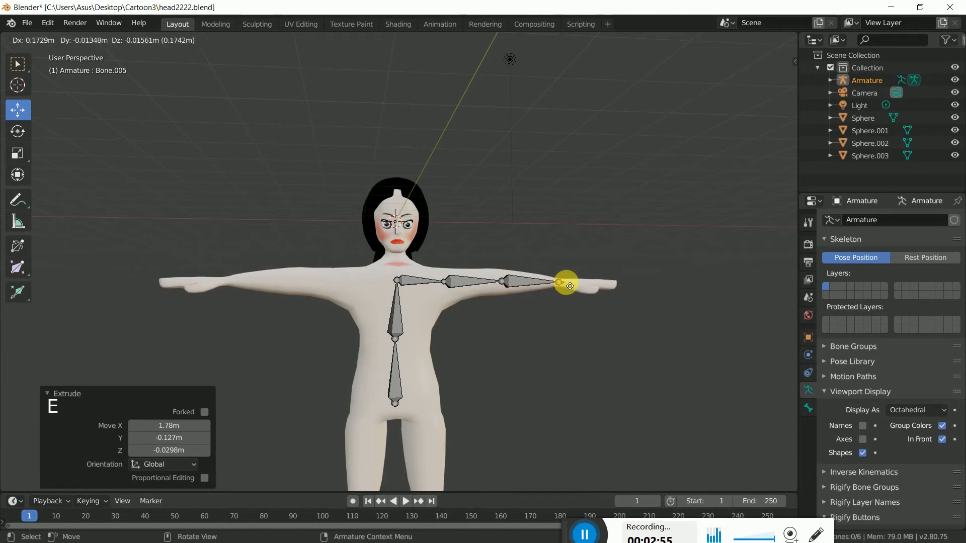
pyautogui.click(589, 285)
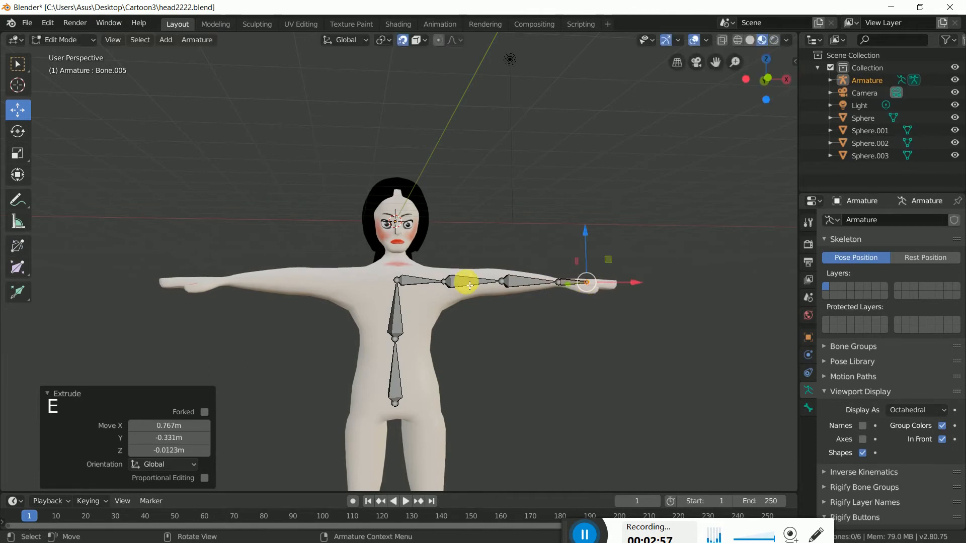
# - Extrude a four-bone chain from the chest joint along the character's right arm into the hand
pyautogui.click(396, 279)
pyautogui.press('e')
pyautogui.click(335, 280)
pyautogui.press('e')
pyautogui.click(280, 280)
pyautogui.press('e')
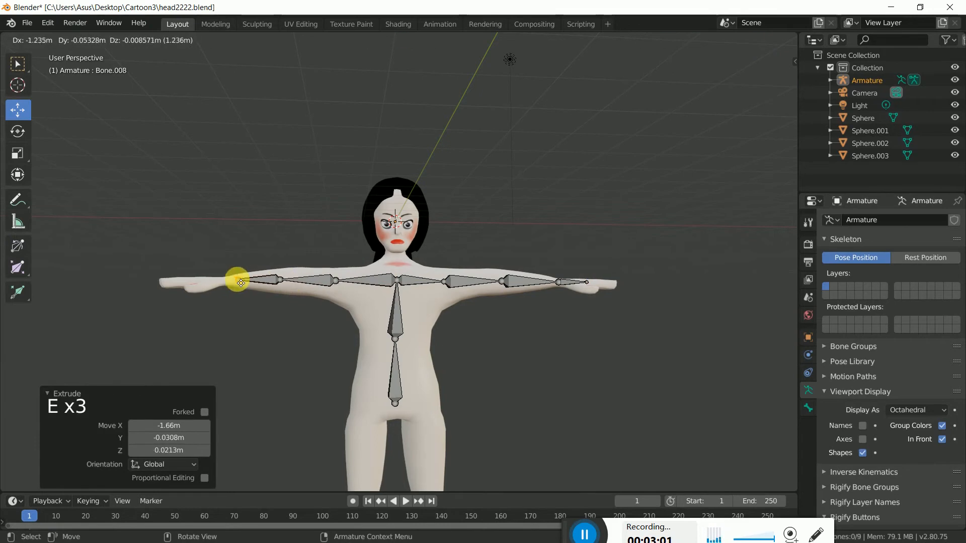
pyautogui.click(229, 282)
pyautogui.press('e')
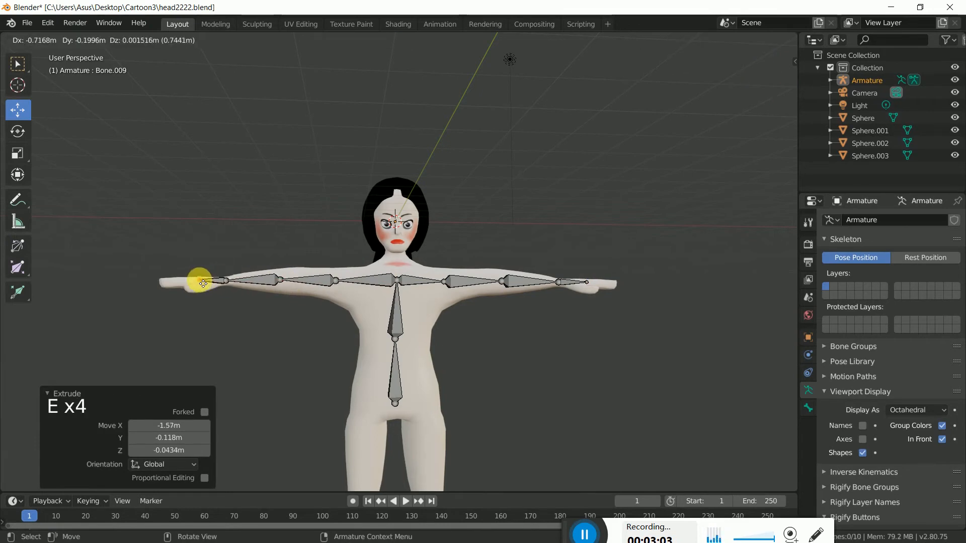
pyautogui.click(203, 283)
# - Extrude hip, thigh and shin bones from the base of the spine down the character's left leg to the ankle
pyautogui.scroll(2, 483, 375)
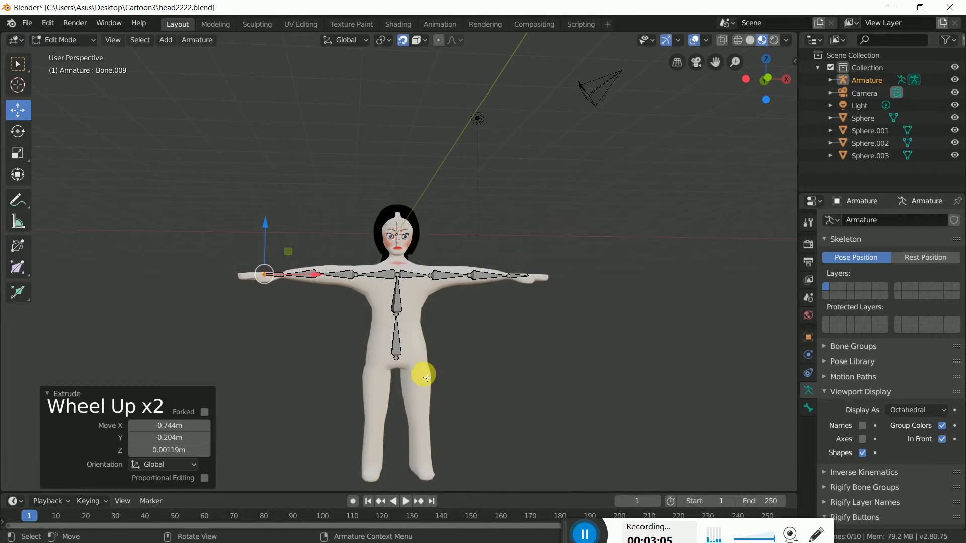
pyautogui.click(397, 362)
pyautogui.press('e')
pyautogui.click(426, 378)
pyautogui.press('e')
pyautogui.click(422, 419)
pyautogui.press('e')
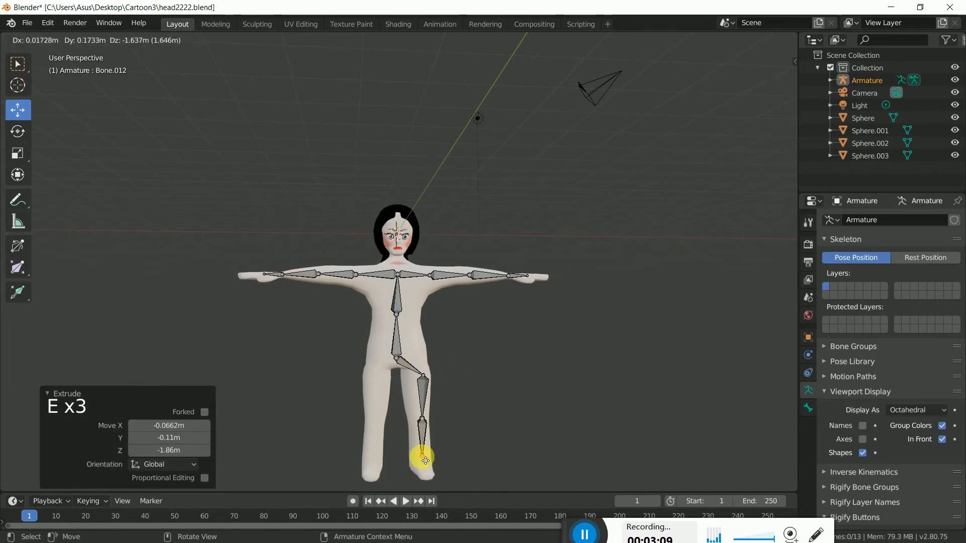
pyautogui.click(426, 469)
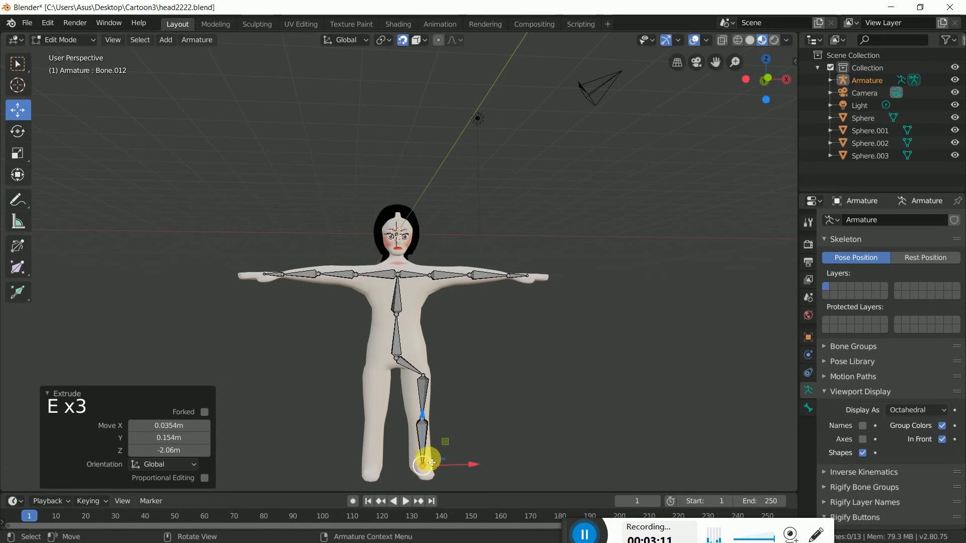
# - Extrude hip, thigh and shin bones from the base of the spine down the character's right leg to the ankle
pyautogui.click(395, 358)
pyautogui.press('e')
pyautogui.click(375, 376)
pyautogui.press('e')
pyautogui.click(377, 417)
pyautogui.press('e')
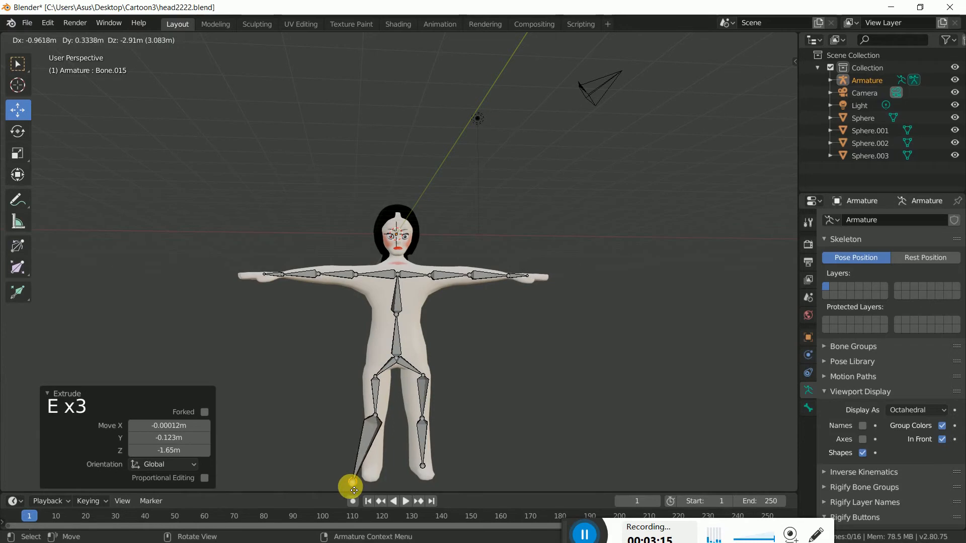
pyautogui.click(377, 466)
pyautogui.moveTo(553, 425); pyautogui.dragTo(397, 488, button='middle')
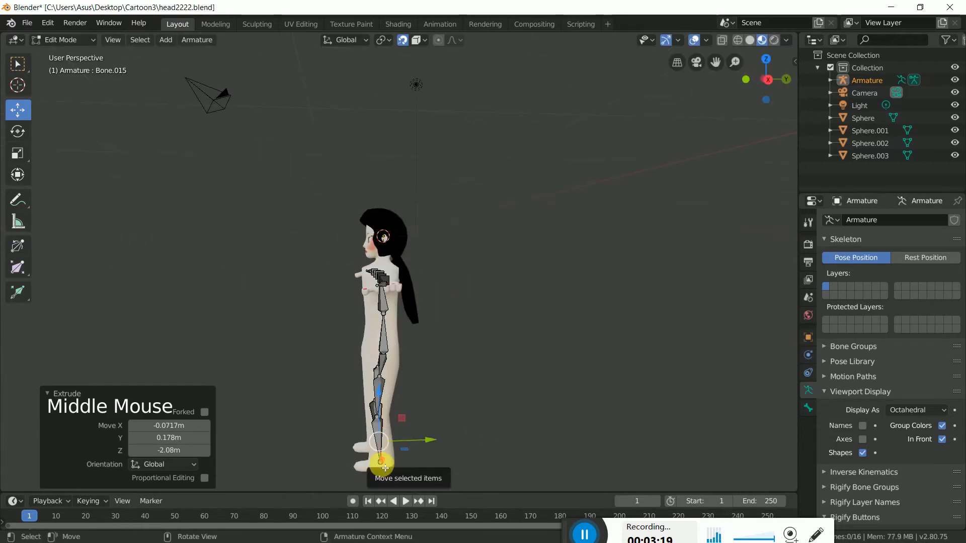
pyautogui.moveTo(380, 463); pyautogui.dragTo(382, 462)
pyautogui.moveTo(428, 476); pyautogui.dragTo(494, 472, button='middle')
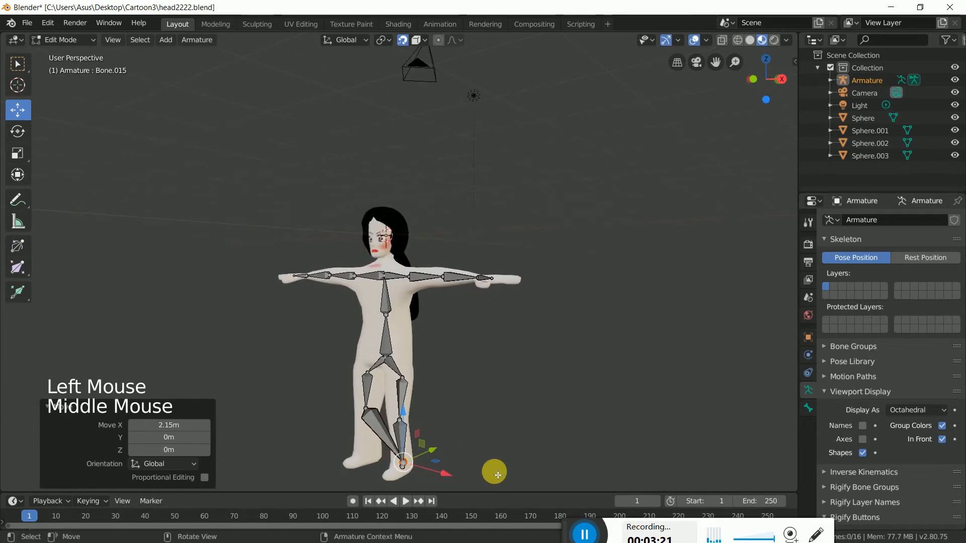
pyautogui.hotkey('ctrl', 'z')
# - Extrude a foot bone from each ankle joint forward to the toes, on the right foot and then the left
pyautogui.moveTo(487, 477); pyautogui.dragTo(463, 385, button='middle')
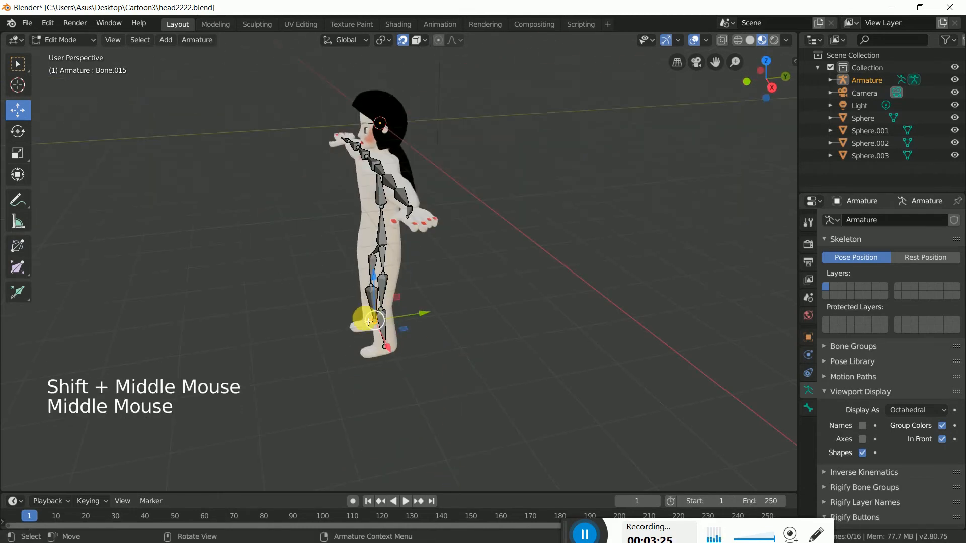
pyautogui.press('e')
pyautogui.click(356, 327)
pyautogui.click(445, 378)
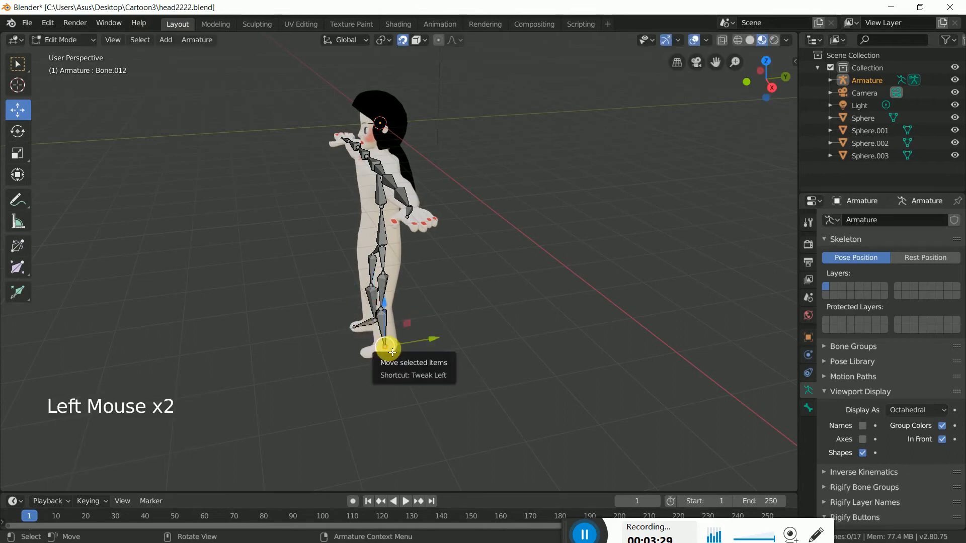
pyautogui.press('e')
pyautogui.click(368, 358)
pyautogui.moveTo(392, 339); pyautogui.dragTo(500, 309, button='middle')
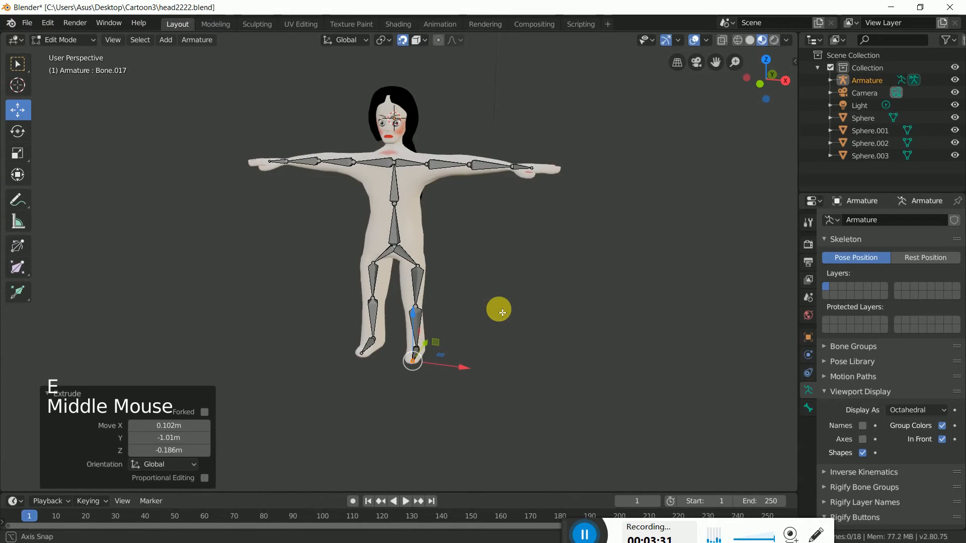
pyautogui.moveTo(555, 532)
pyautogui.mouseDown()
pyautogui.moveTo(340, 457)
pyautogui.moveTo(552, 523)
pyautogui.mouseUp()
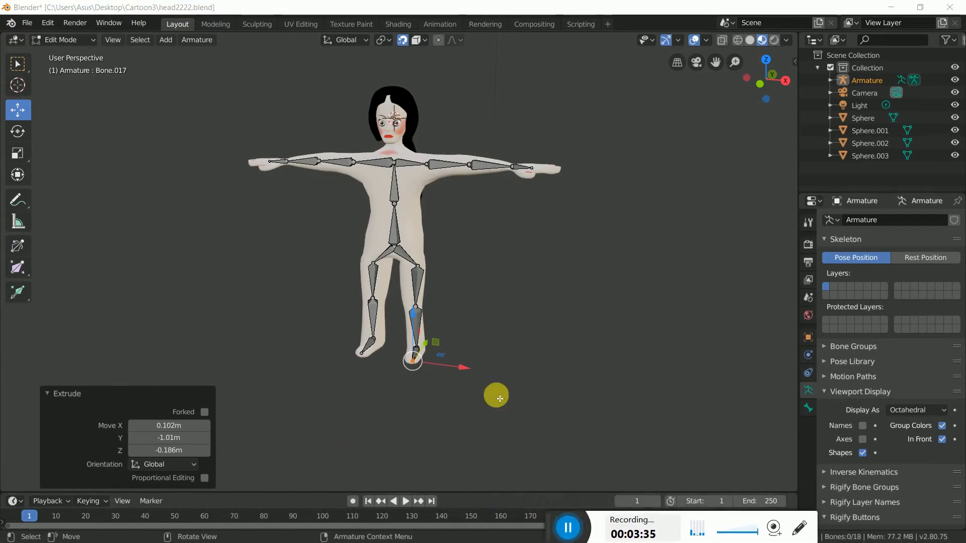
# - Extrude a neck bone and a head bone up from the chest joint, and raise the head bone's tip about 0.27 m to the crown
pyautogui.moveTo(414, 211); pyautogui.dragTo(428, 276, button='middle')
pyautogui.scroll(-3, 442, 280)
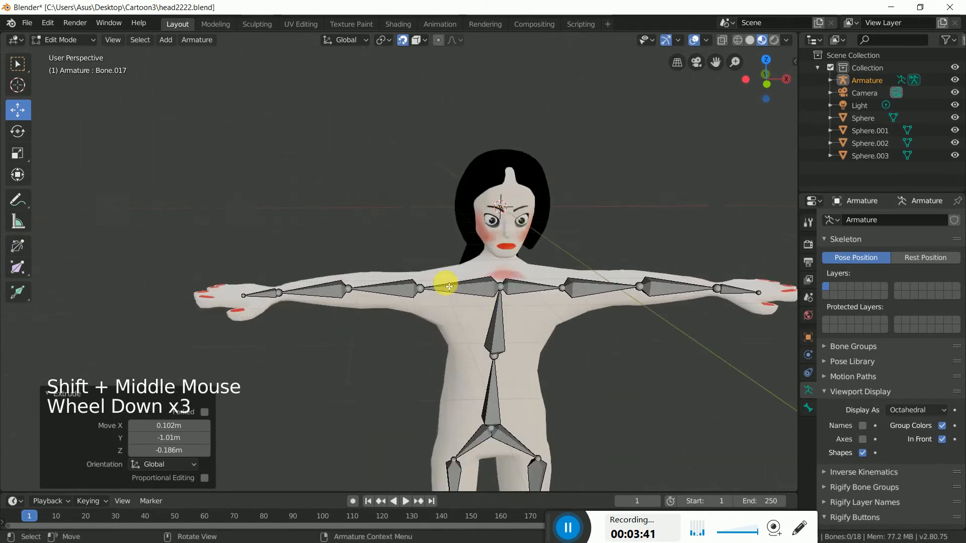
pyautogui.moveTo(495, 297); pyautogui.dragTo(468, 268, button='middle')
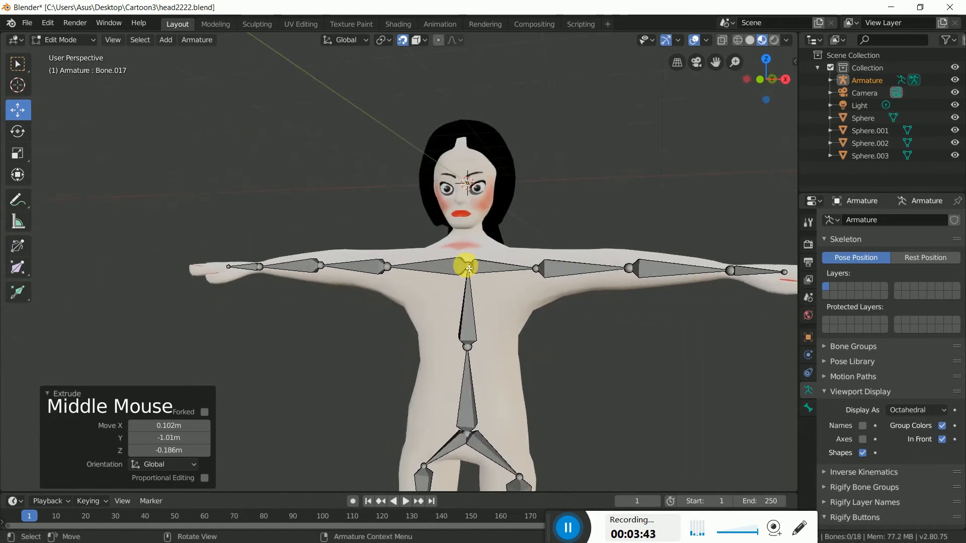
pyautogui.click(469, 267)
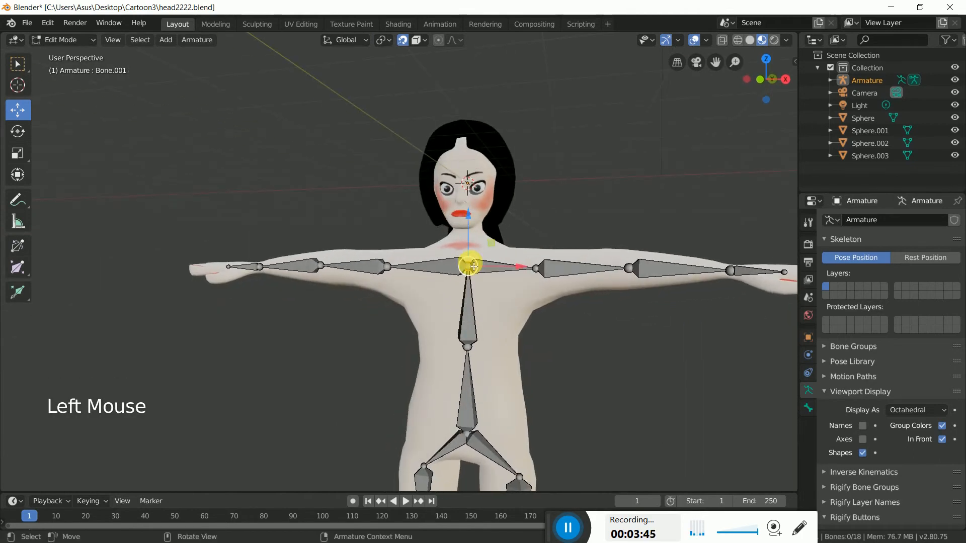
pyautogui.press('e')
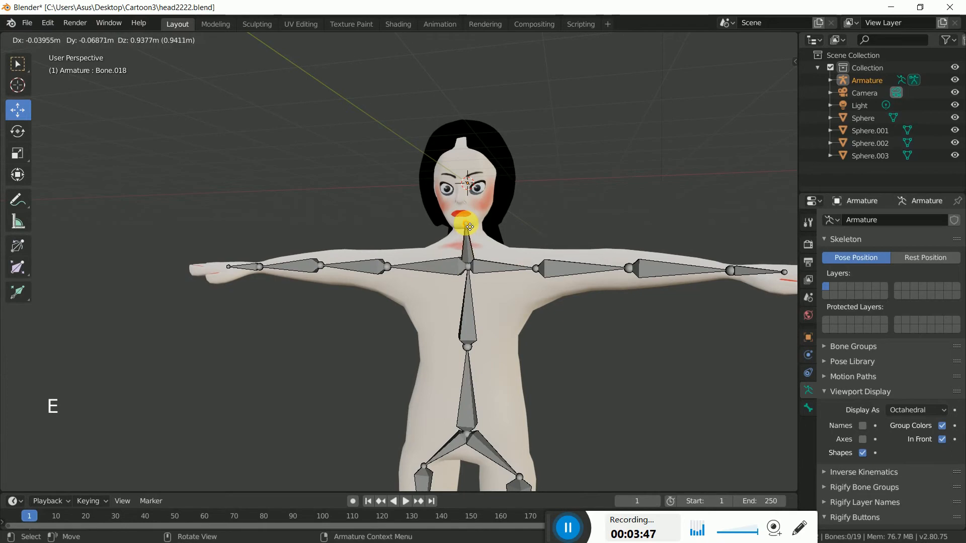
pyautogui.click(470, 233)
pyautogui.press('e')
pyautogui.click(467, 176)
pyautogui.moveTo(468, 176); pyautogui.dragTo(466, 138)
# - Move the left hand bone's tip back into the palm by about -0.142 m in X, 0.342 m in Y and -0.028 m in Z
pyautogui.scroll(4, 512, 247)
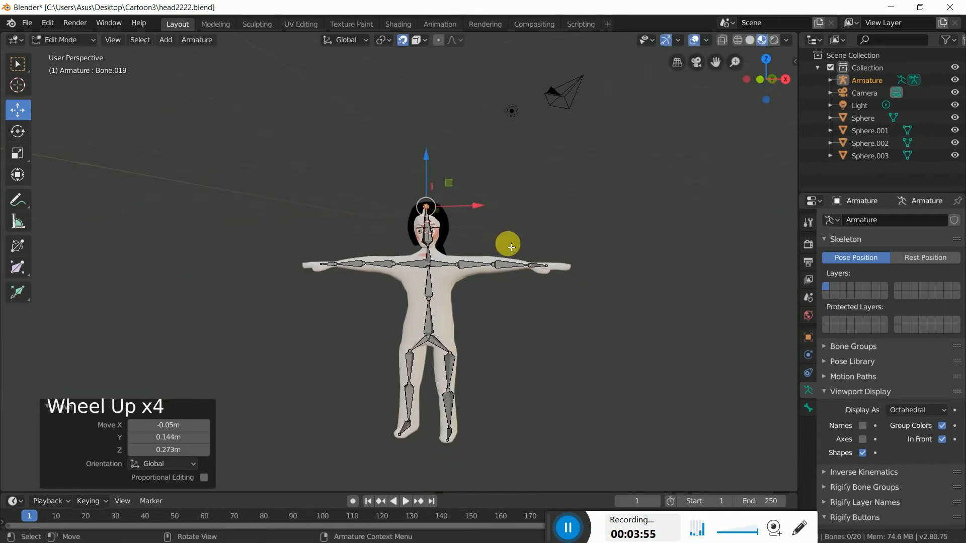
pyautogui.moveTo(518, 288); pyautogui.dragTo(482, 280, button='middle')
pyautogui.scroll(-4, 430, 202)
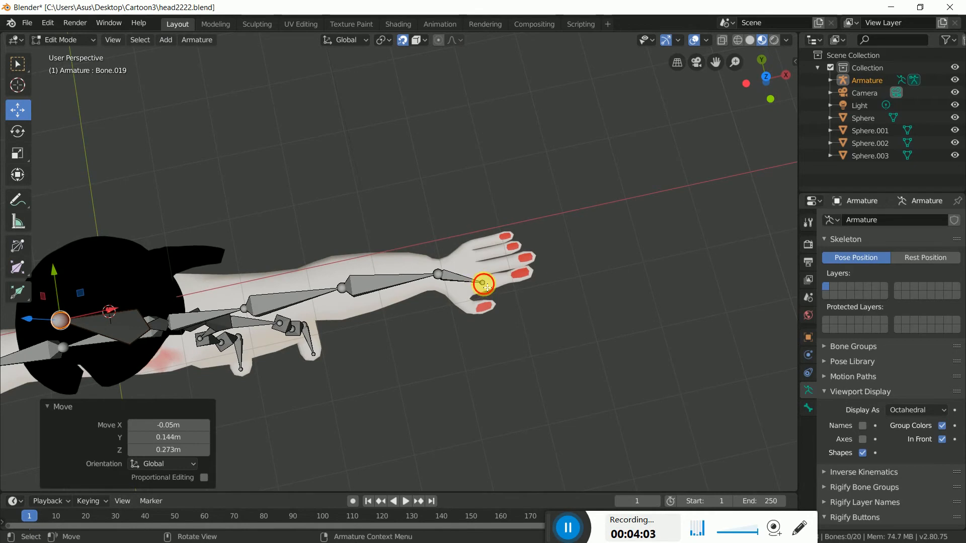
pyautogui.click(485, 284)
pyautogui.moveTo(486, 285); pyautogui.dragTo(475, 270)
# - Extrude a palm bone and three finger bones from the left hand bone's tip to the end of the little finger
pyautogui.press('e')
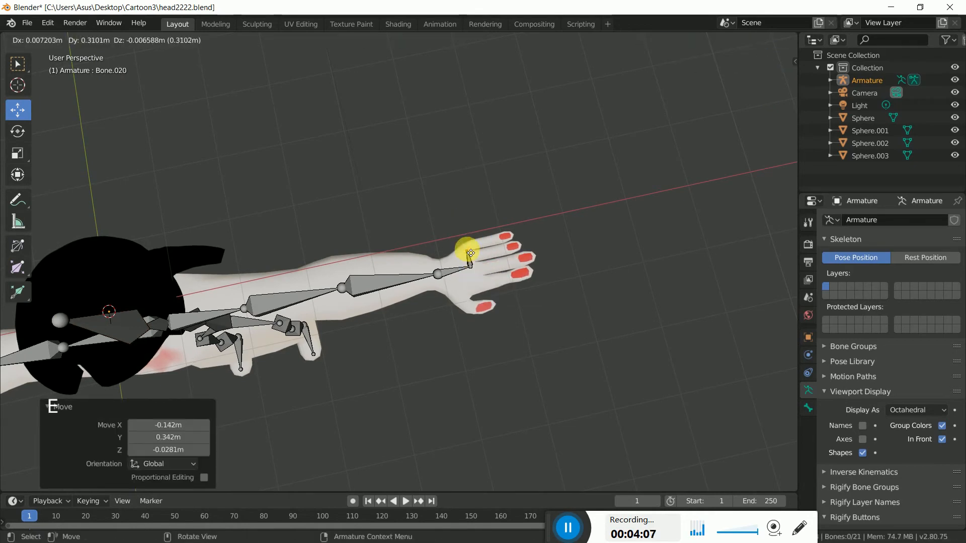
pyautogui.click(470, 251)
pyautogui.press('e')
pyautogui.click(480, 244)
pyautogui.press('e')
pyautogui.click(497, 239)
pyautogui.press('e')
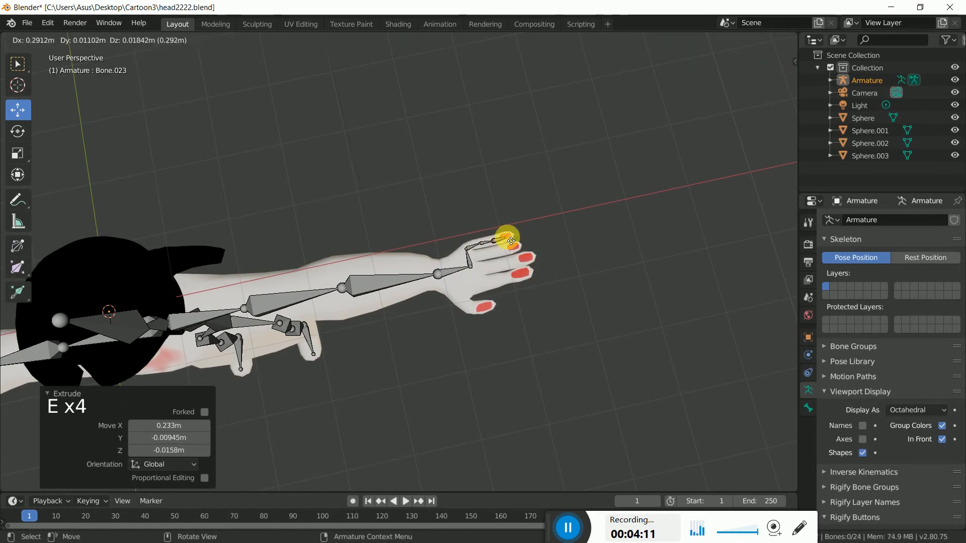
pyautogui.click(568, 236)
# - Extrude a palm bone and three finger bones from the left hand bone's tip to the end of the ring finger
pyautogui.click(475, 270)
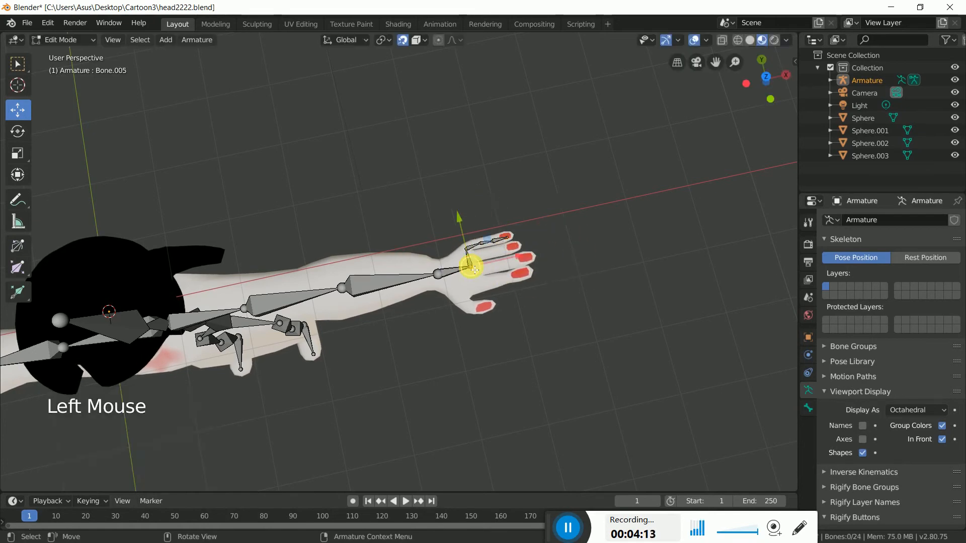
pyautogui.press('e')
pyautogui.click(477, 259)
pyautogui.press('e')
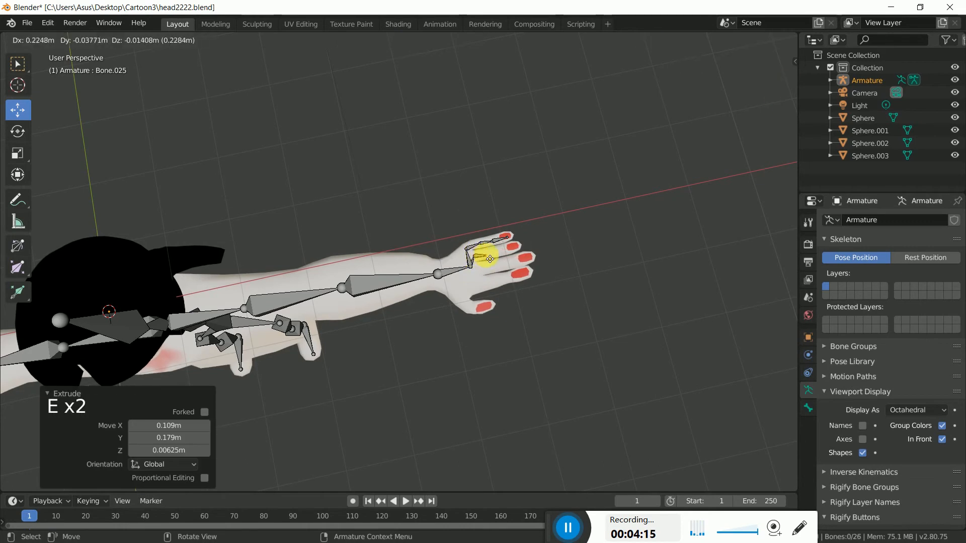
pyautogui.click(490, 256)
pyautogui.press('e')
pyautogui.click(502, 255)
pyautogui.press('e')
pyautogui.click(519, 250)
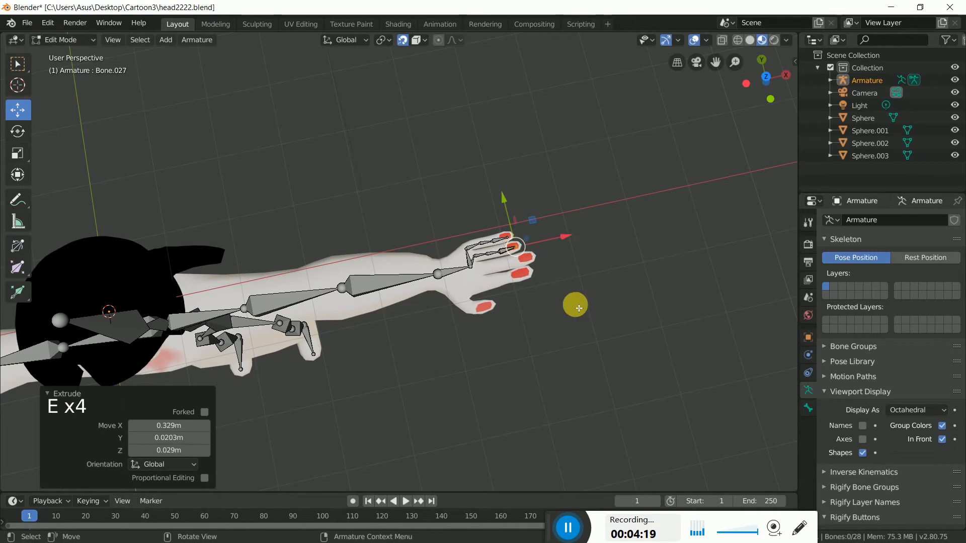
# - Extrude a palm bone and three finger bones from the left hand bone's tip to the end of the middle finger
pyautogui.click(523, 294)
pyautogui.press('e')
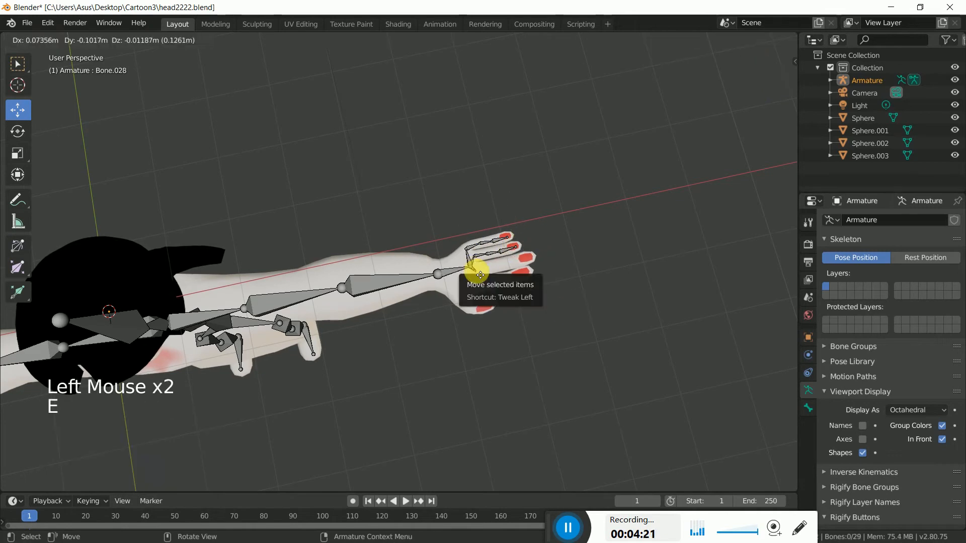
pyautogui.click(481, 272)
pyautogui.press('e')
pyautogui.click(492, 267)
pyautogui.press('e')
pyautogui.click(511, 268)
pyautogui.press('e')
pyautogui.click(526, 259)
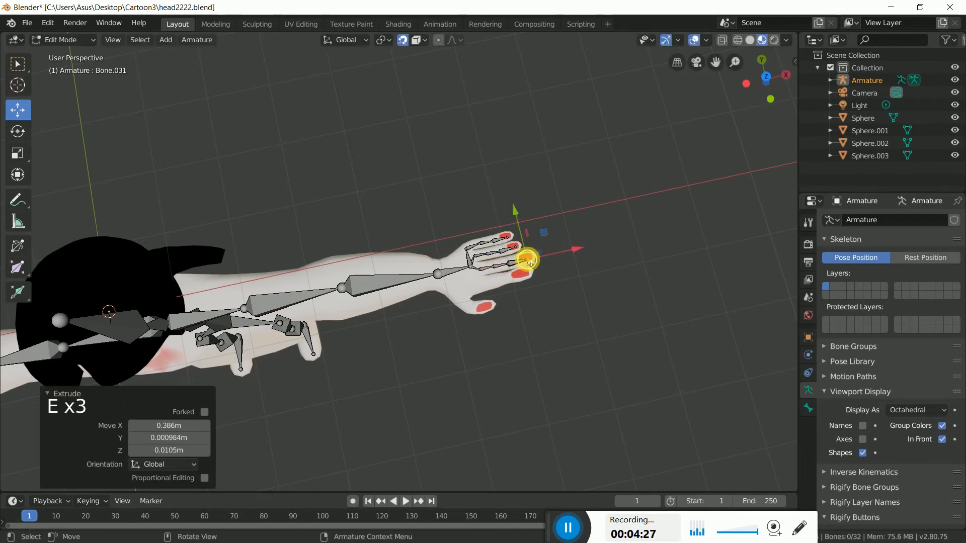
# - Extrude a palm bone and three finger bones from the left hand bone's tip to the end of the index finger
pyautogui.click(474, 273)
pyautogui.press('e')
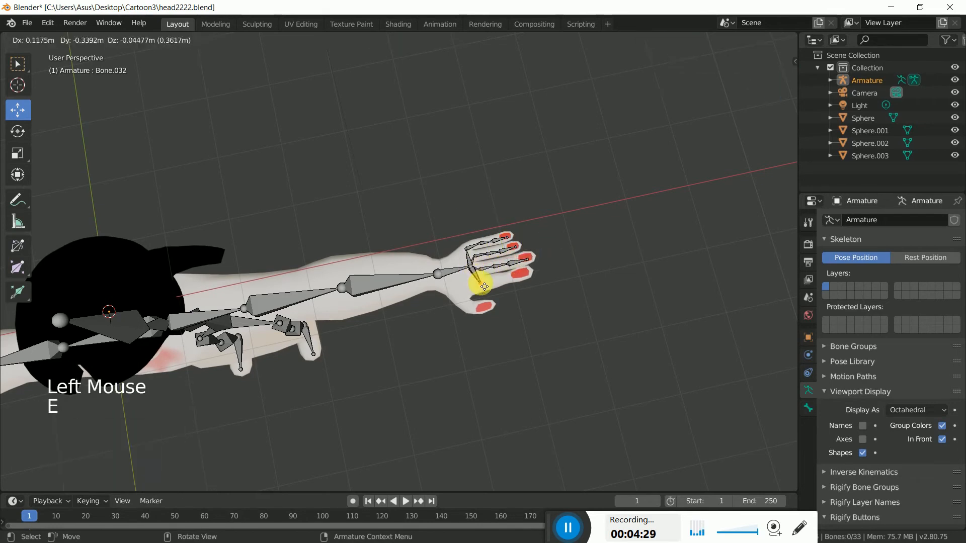
pyautogui.click(484, 287)
pyautogui.moveTo(484, 287); pyautogui.dragTo(486, 289)
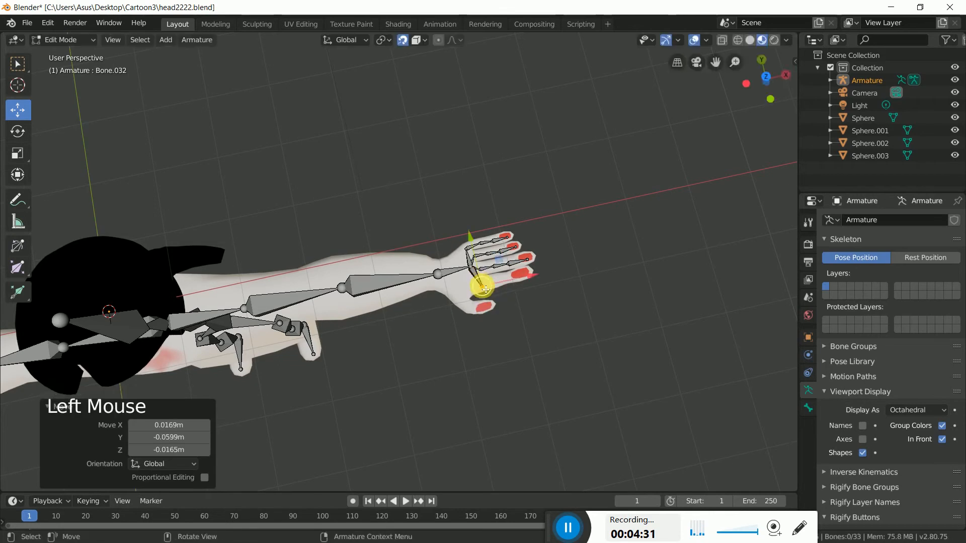
pyautogui.press('e')
pyautogui.click(500, 276)
pyautogui.press('e')
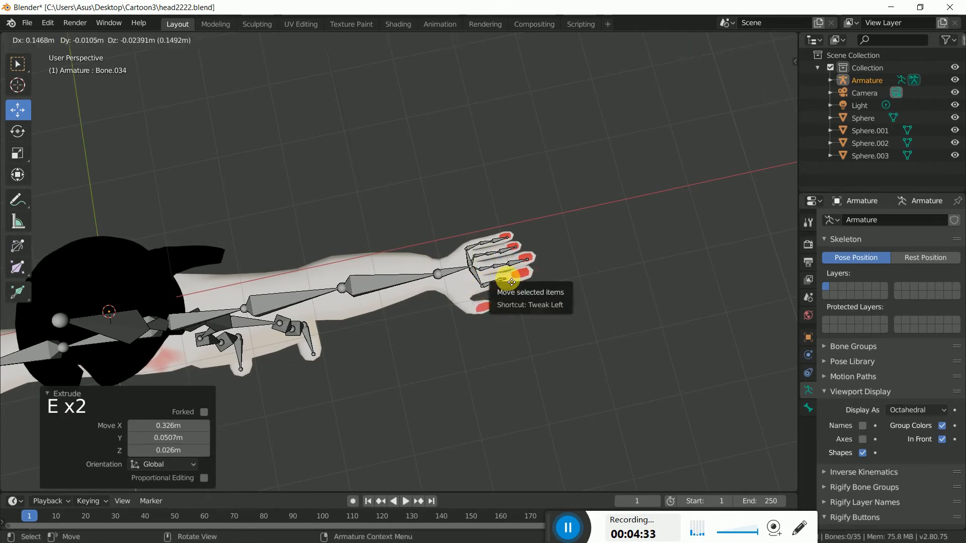
pyautogui.click(512, 274)
pyautogui.press('e')
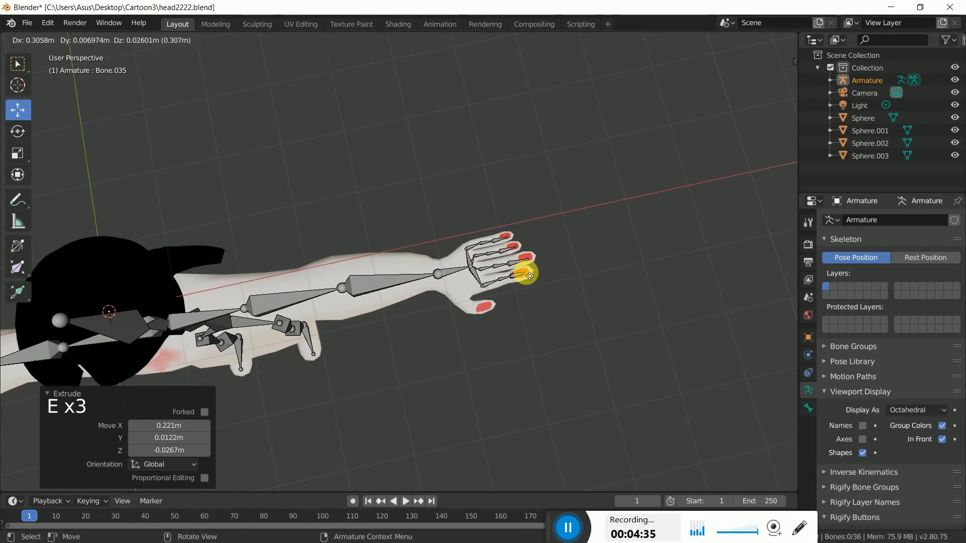
pyautogui.click(526, 272)
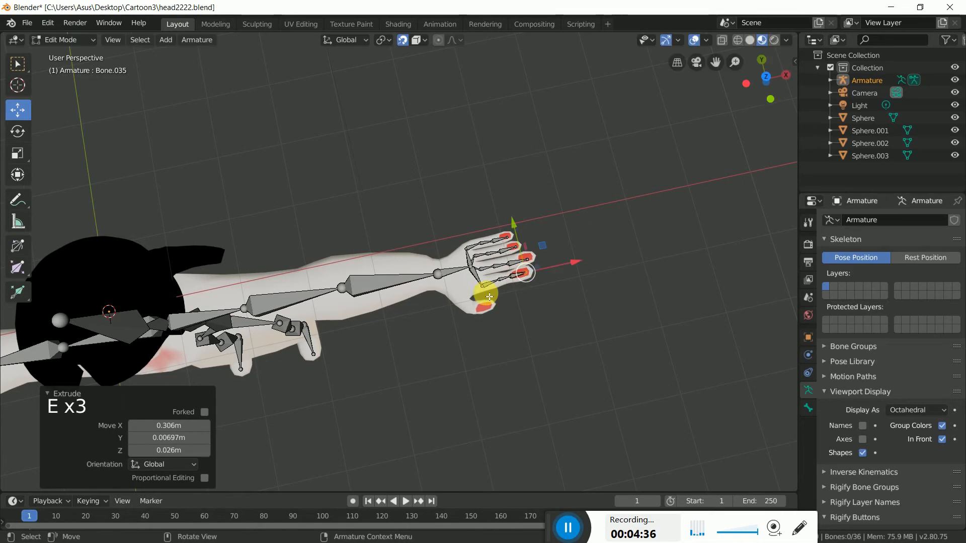
# - Extrude a chain of three bones from the left hand bone's tip to the end of the thumb
pyautogui.click(473, 269)
pyautogui.press('e')
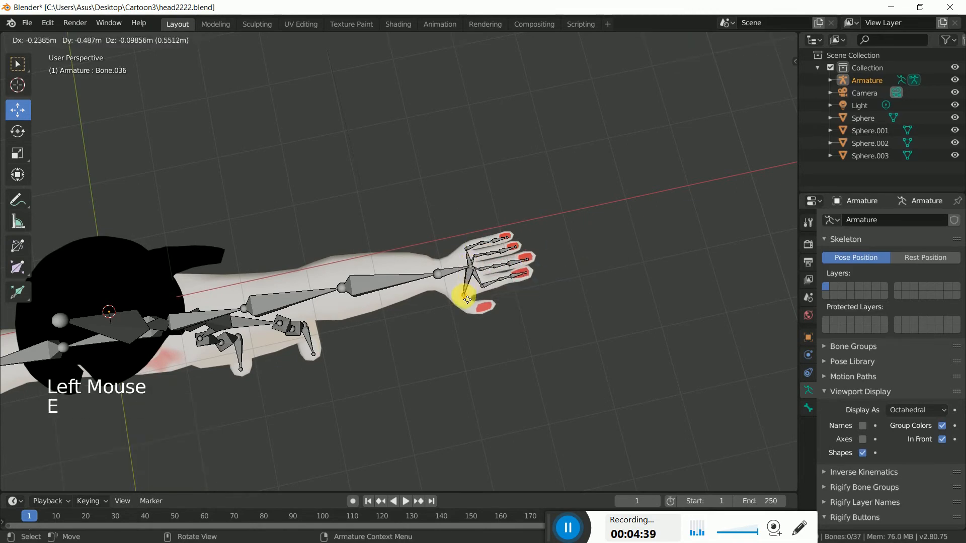
pyautogui.click(466, 299)
pyautogui.press('e')
pyautogui.click(477, 310)
pyautogui.press('e')
pyautogui.click(493, 309)
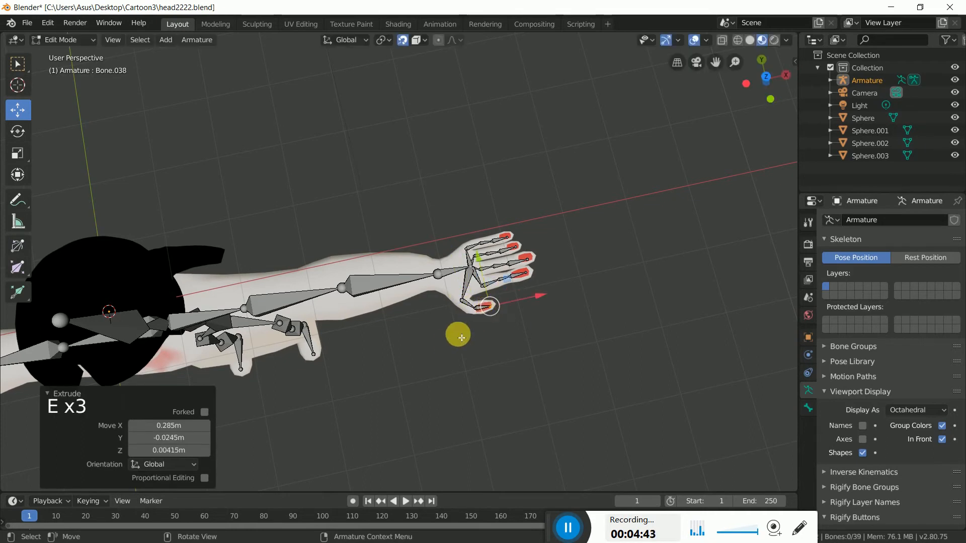
# - Move the right hand bone's tip within the palm by about 0.174 m in X, 0.12 m in Y and -0.055 m in Z
pyautogui.scroll(5, 445, 341)
pyautogui.moveTo(396, 343); pyautogui.dragTo(466, 278, button='middle')
pyautogui.scroll(-1, 467, 287)
pyautogui.scroll(-4, 463, 286)
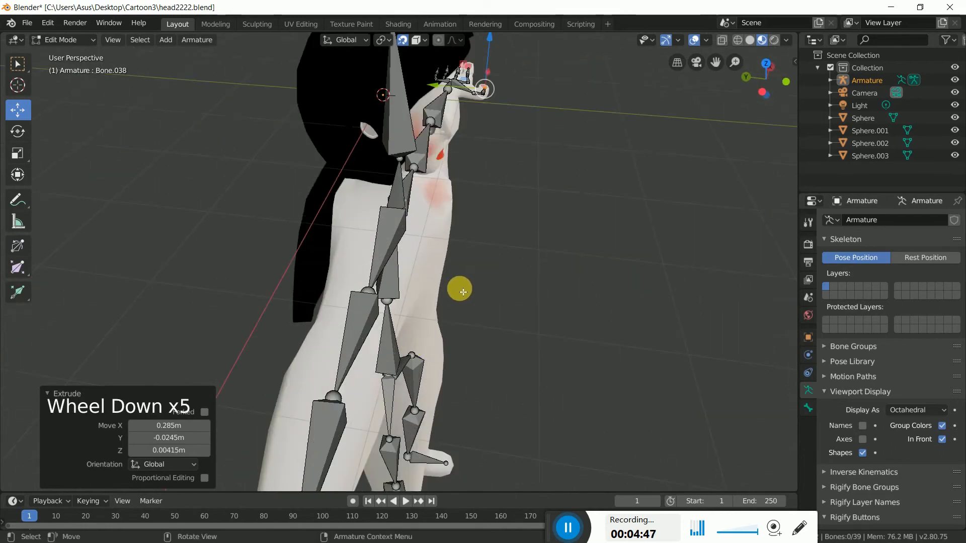
pyautogui.keyDown('shift'); pyautogui.moveTo(403, 349); pyautogui.dragTo(444, 281, button='middle'); pyautogui.keyUp('shift')
pyautogui.keyDown('shift'); pyautogui.moveTo(383, 283); pyautogui.dragTo(425, 231, button='middle'); pyautogui.keyUp('shift')
pyautogui.scroll(2, 476, 314)
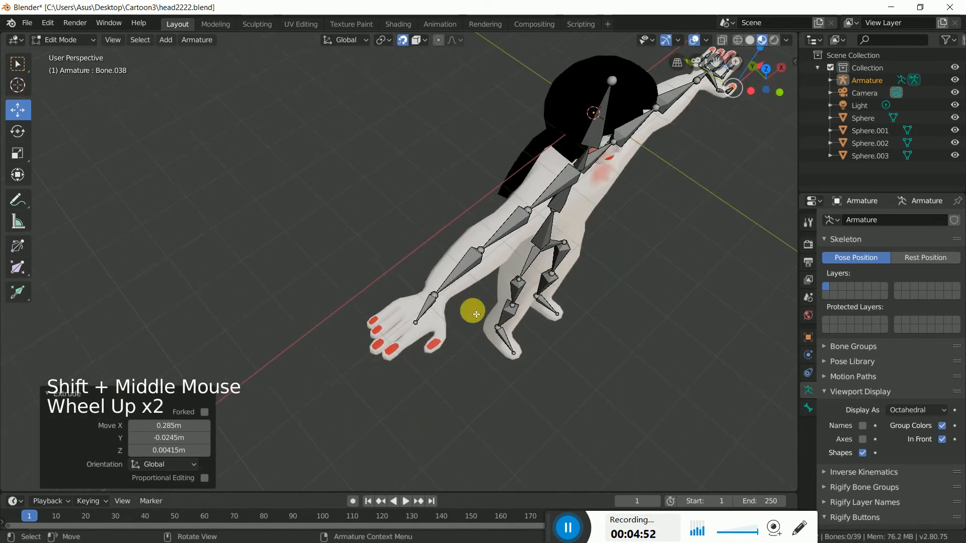
pyautogui.click(415, 322)
pyautogui.moveTo(415, 323); pyautogui.dragTo(409, 319)
pyautogui.moveTo(409, 319); pyautogui.dragTo(424, 339, button='middle')
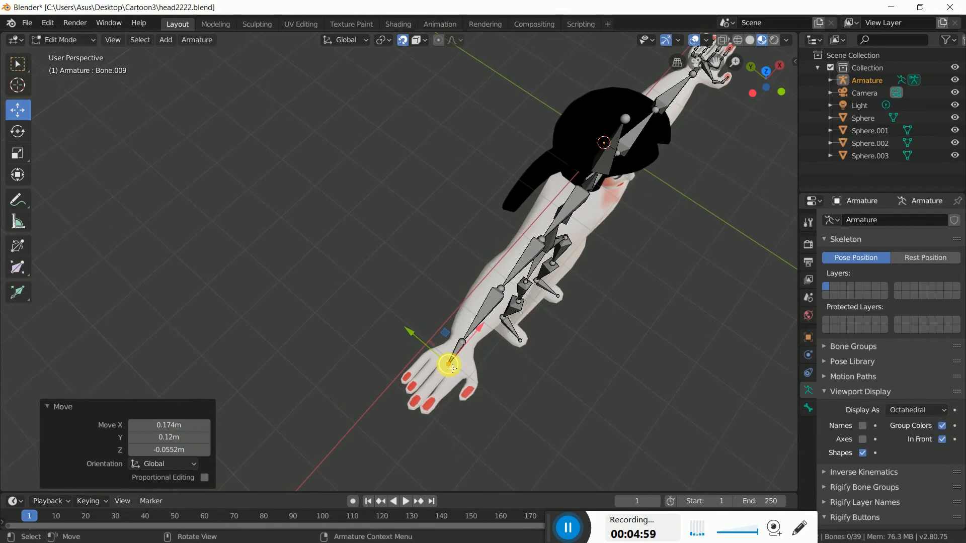
# - Extrude a palm bone and three finger bones from the right hand bone's tip to the end of the little finger
pyautogui.press('e')
pyautogui.click(435, 356)
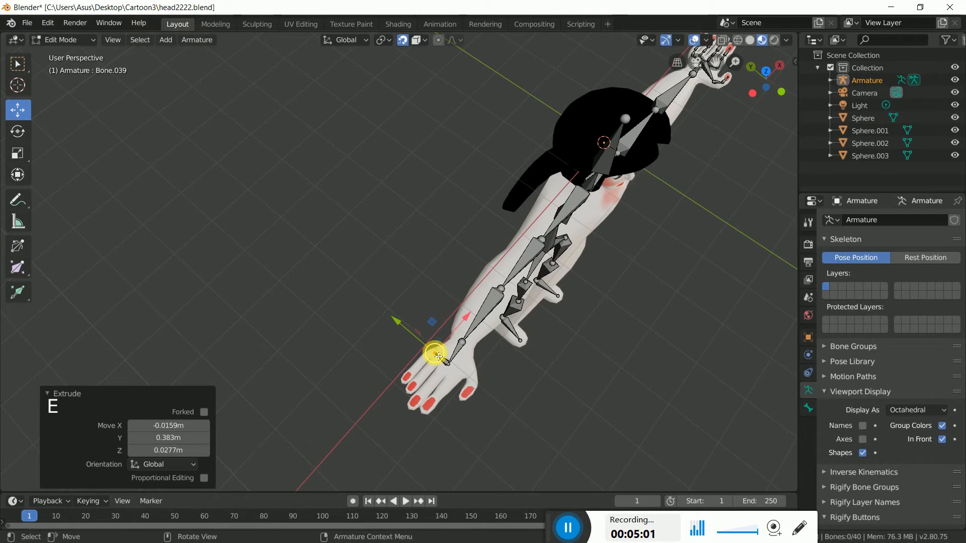
pyautogui.press('e')
pyautogui.click(424, 366)
pyautogui.press('e')
pyautogui.click(414, 370)
pyautogui.press('e')
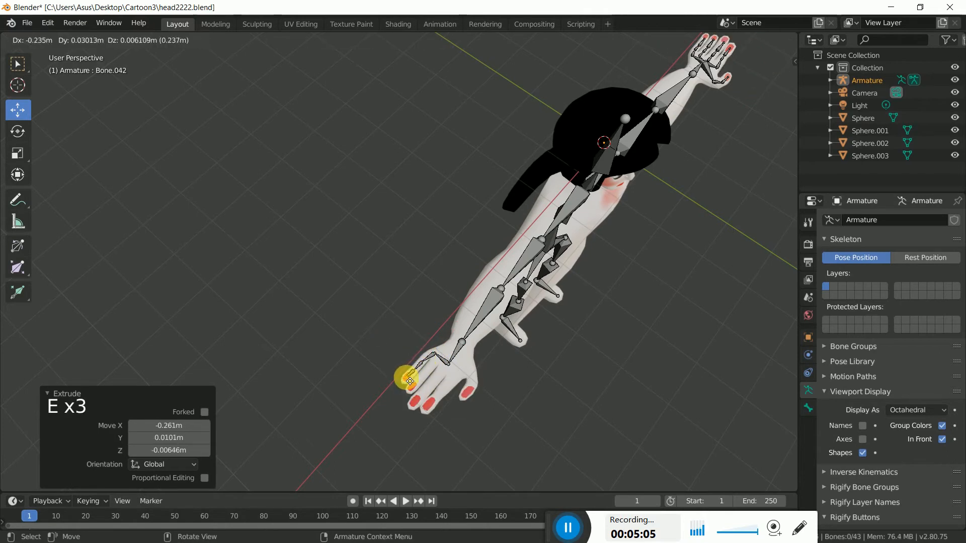
pyautogui.click(408, 381)
# - Extrude a palm bone and three finger bones from the right hand bone's tip to the end of the ring finger
pyautogui.click(452, 371)
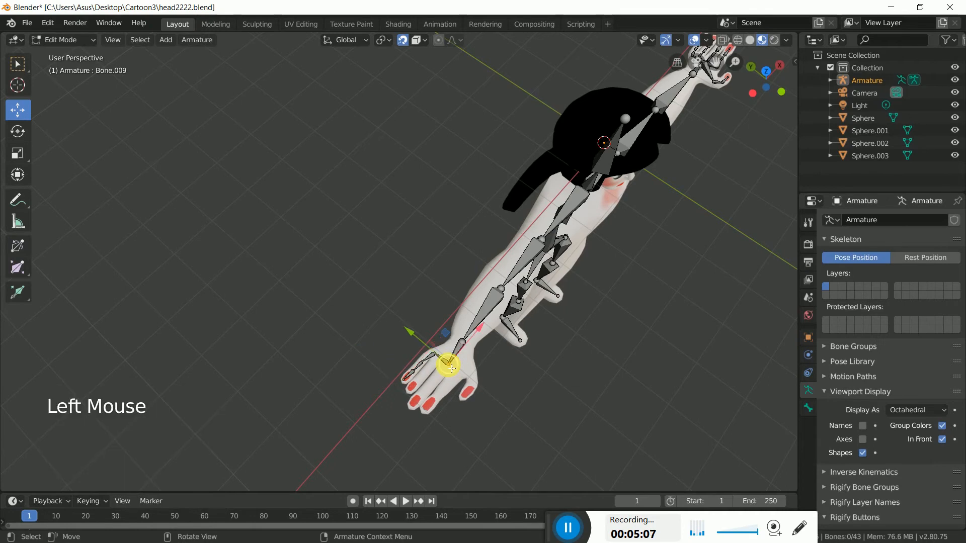
pyautogui.press('e')
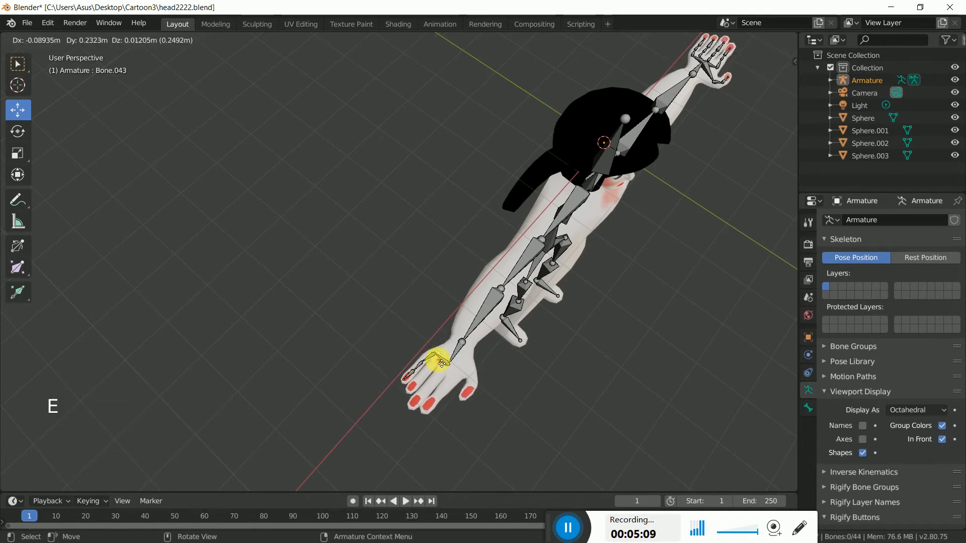
pyautogui.click(441, 363)
pyautogui.press('e')
pyautogui.click(431, 375)
pyautogui.press('e')
pyautogui.click(423, 377)
pyautogui.press('e')
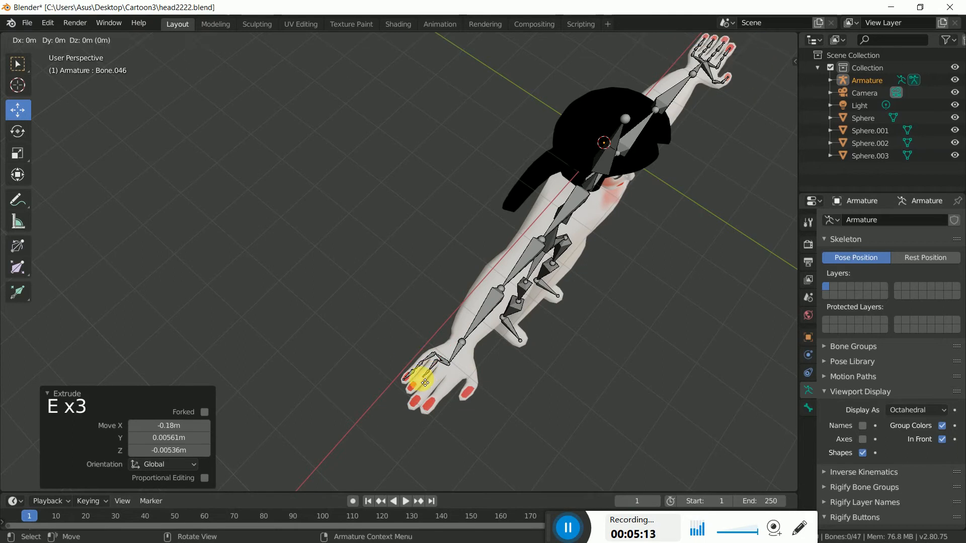
pyautogui.click(416, 390)
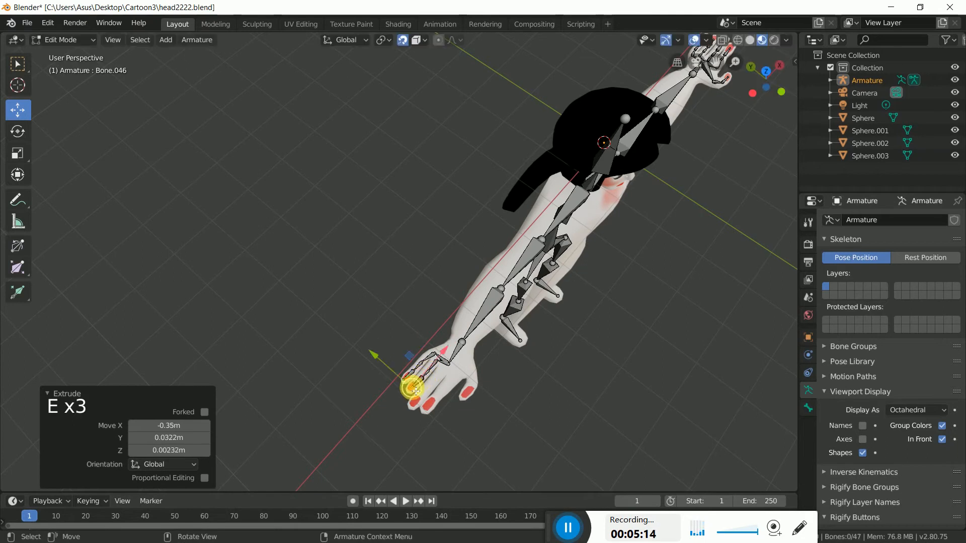
# - Extrude a palm bone and three finger bones from the right hand bone's tip to the end of the middle finger
pyautogui.click(451, 368)
pyautogui.press('e')
pyautogui.click(444, 371)
pyautogui.press('e')
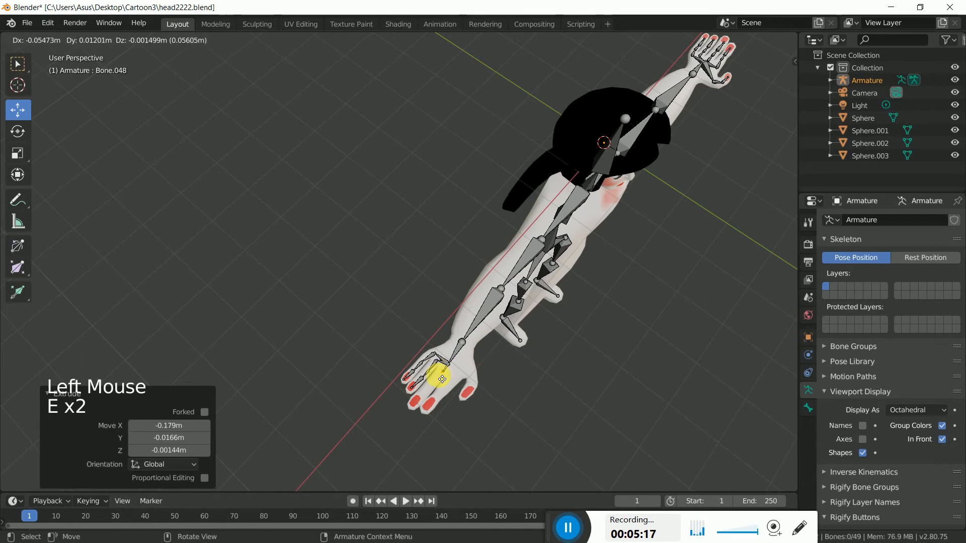
pyautogui.click(437, 383)
pyautogui.press('e')
pyautogui.click(426, 397)
pyautogui.press('e')
pyautogui.click(414, 408)
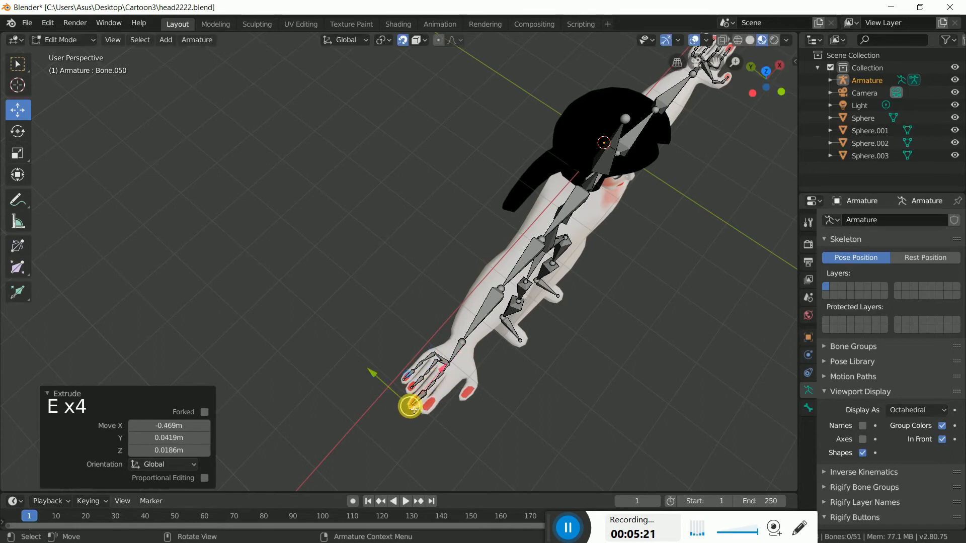
# - Extrude a palm bone and three finger bones from the right hand bone's tip to the end of the index finger
pyautogui.click(457, 373)
pyautogui.click(451, 369)
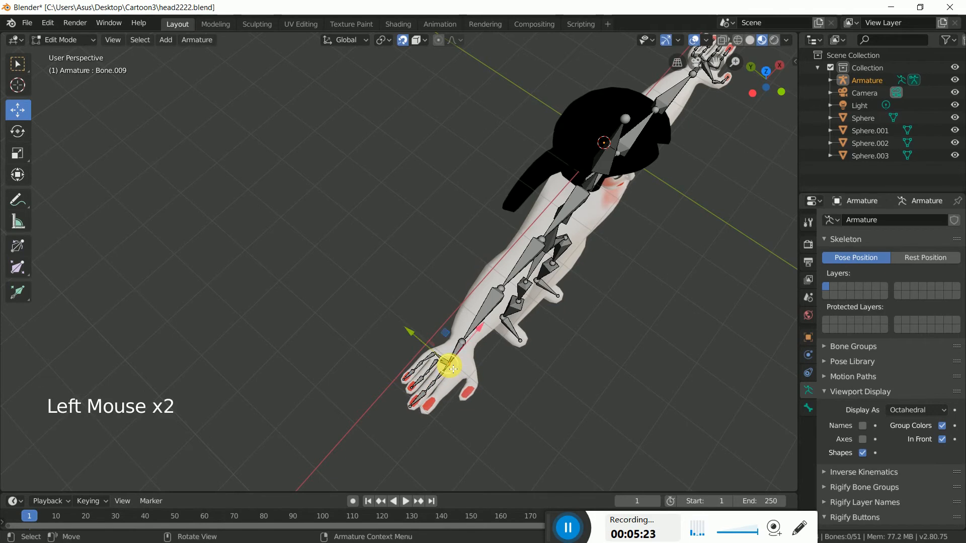
pyautogui.press('e')
pyautogui.click(457, 379)
pyautogui.press('e')
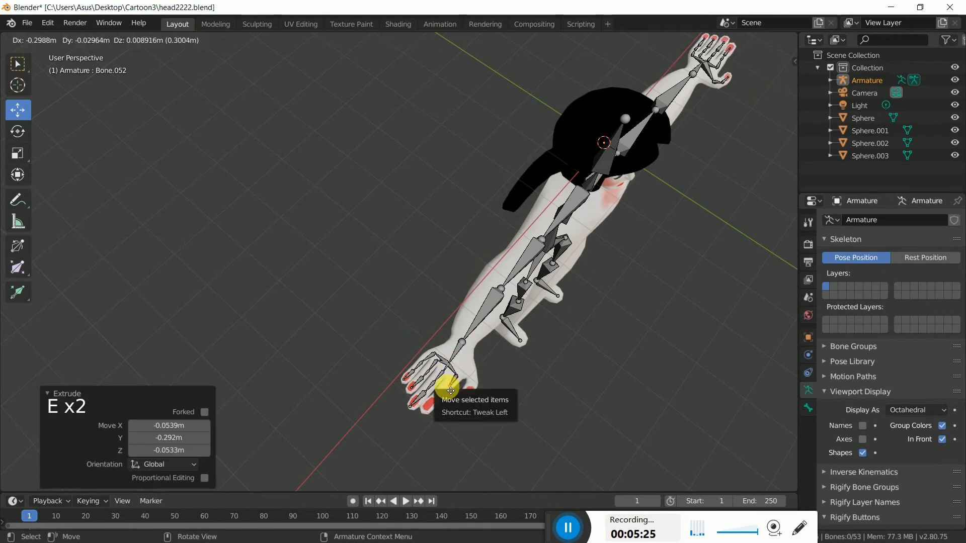
pyautogui.click(446, 391)
pyautogui.press('e')
pyautogui.click(440, 399)
pyautogui.press('e')
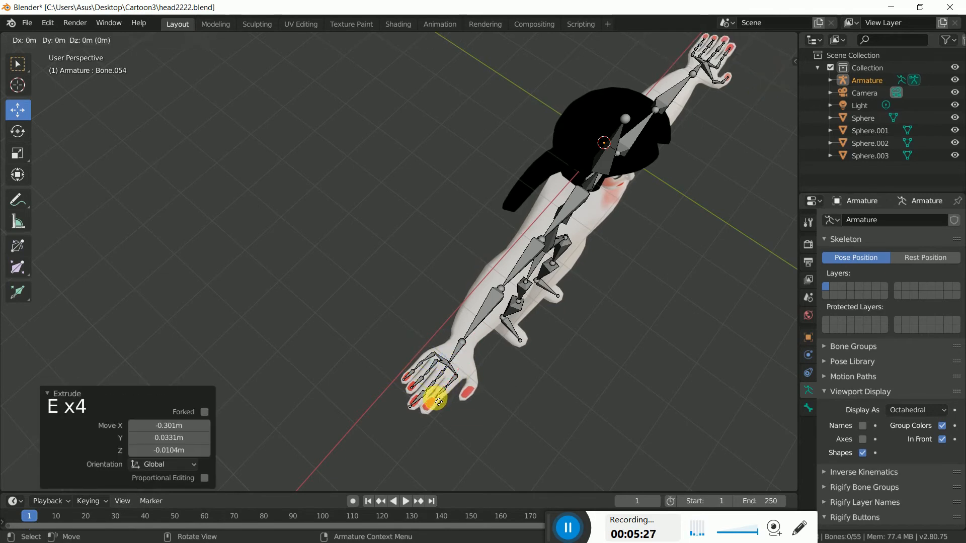
pyautogui.click(429, 411)
# - Extrude a chain of three bones from the right hand bone's tip to the end of the thumb
pyautogui.click(468, 373)
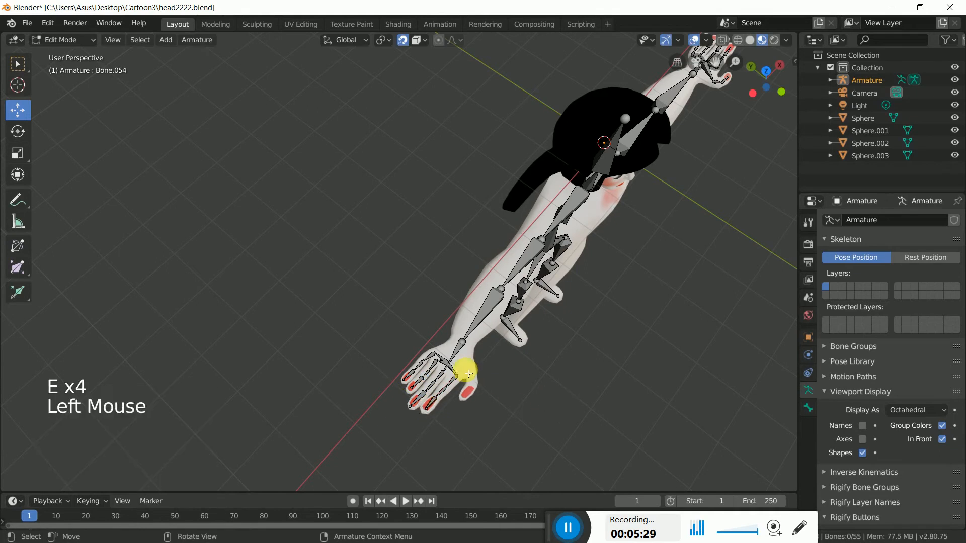
pyautogui.press('e')
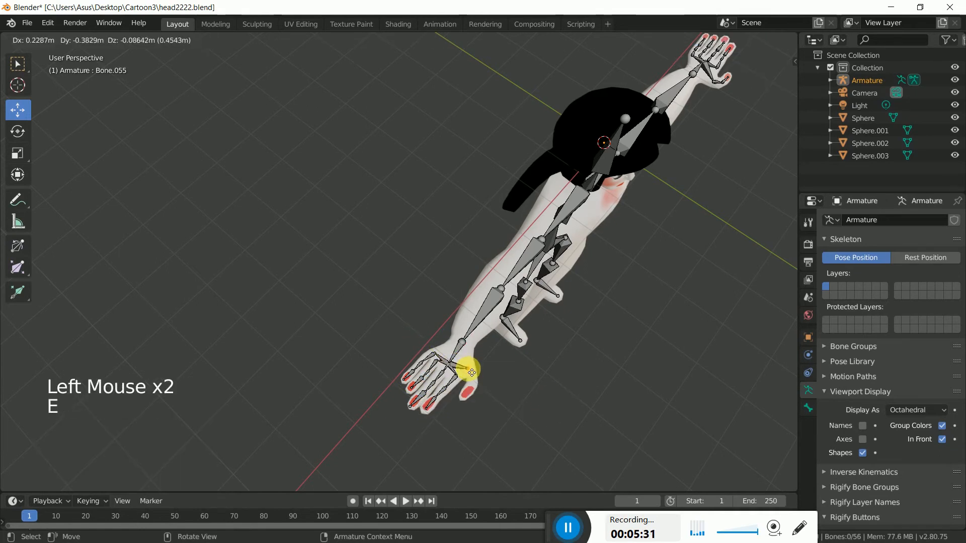
pyautogui.click(477, 374)
pyautogui.press('e')
pyautogui.click(475, 386)
pyautogui.press('e')
pyautogui.click(470, 399)
# - Extrude a bone backward from the hip joint by about -0.233 m in X, 1.62 m in Y and -0.141 m in Z
pyautogui.moveTo(474, 390); pyautogui.dragTo(543, 325, button='middle')
pyautogui.keyDown('shift'); pyautogui.moveTo(612, 276); pyautogui.dragTo(512, 297, button='middle'); pyautogui.keyUp('shift')
pyautogui.click(377, 292)
pyautogui.press('e')
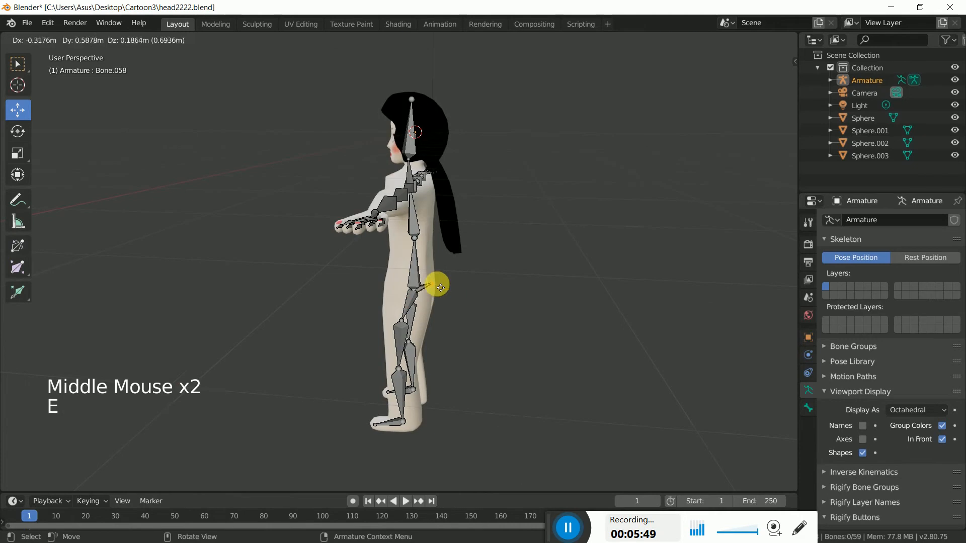
pyautogui.click(449, 286)
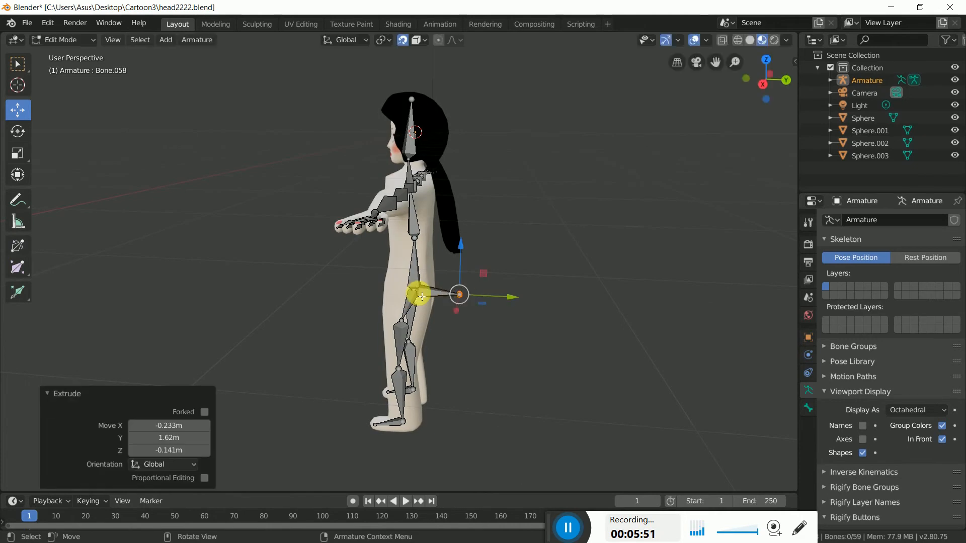
# - Turn off Deform for the bone that points backward from the hips
pyautogui.click(523, 336)
pyautogui.click(447, 296)
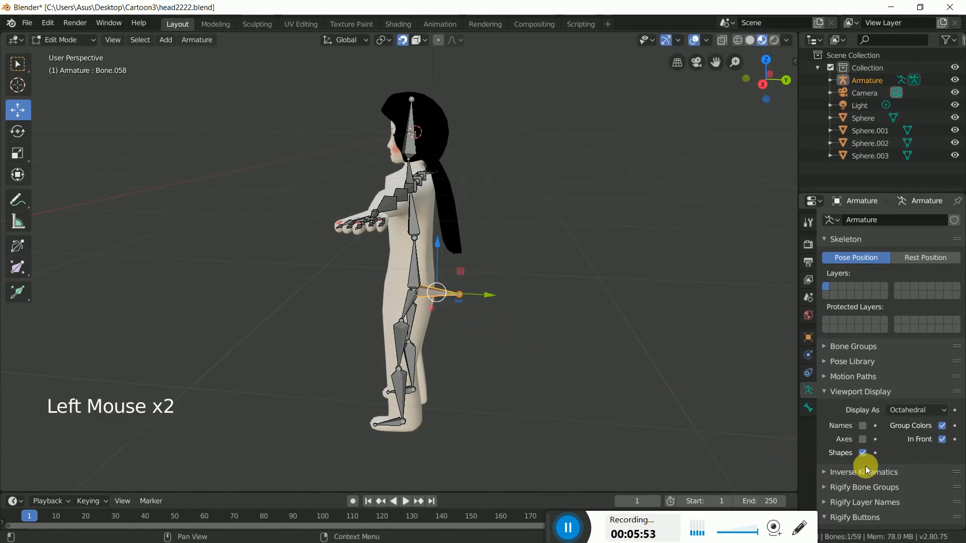
pyautogui.click(808, 408)
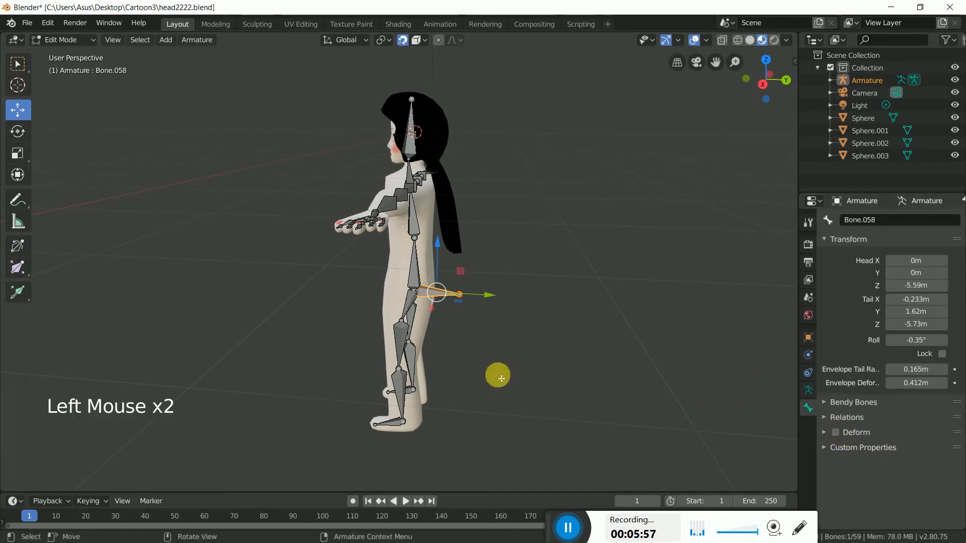
# - Duplicate the left hand bone in place and scale the copy up by about 1.639
pyautogui.moveTo(332, 261); pyautogui.dragTo(479, 297, button='middle')
pyautogui.scroll(-4, 484, 294)
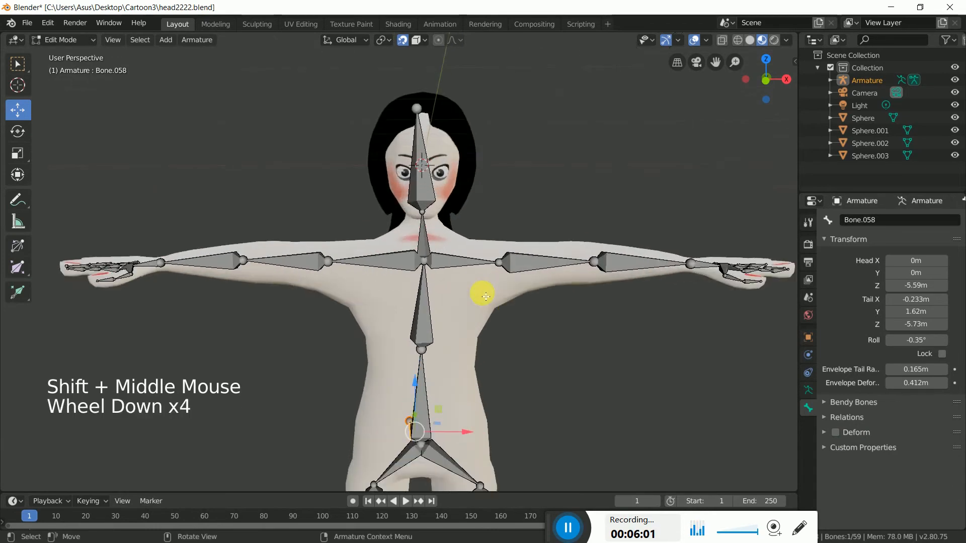
pyautogui.keyDown('shift'); pyautogui.moveTo(556, 295); pyautogui.dragTo(350, 292, button='middle'); pyautogui.keyUp('shift')
pyautogui.scroll(4, 438, 304)
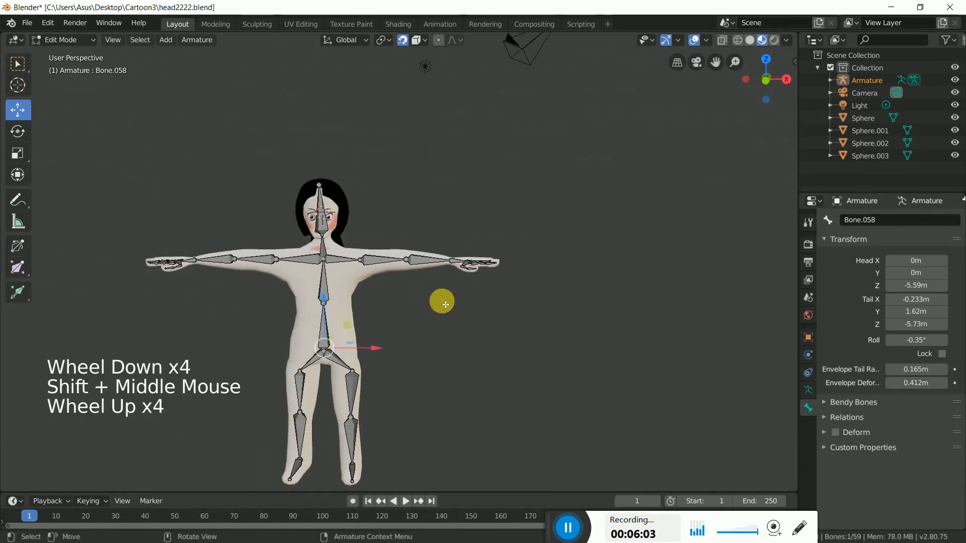
pyautogui.scroll(-4, 415, 312)
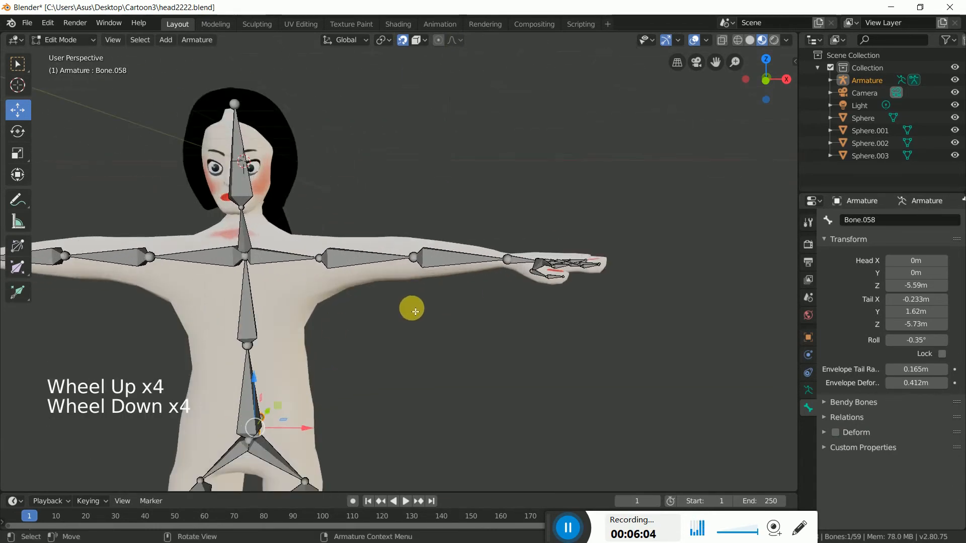
pyautogui.click(525, 263)
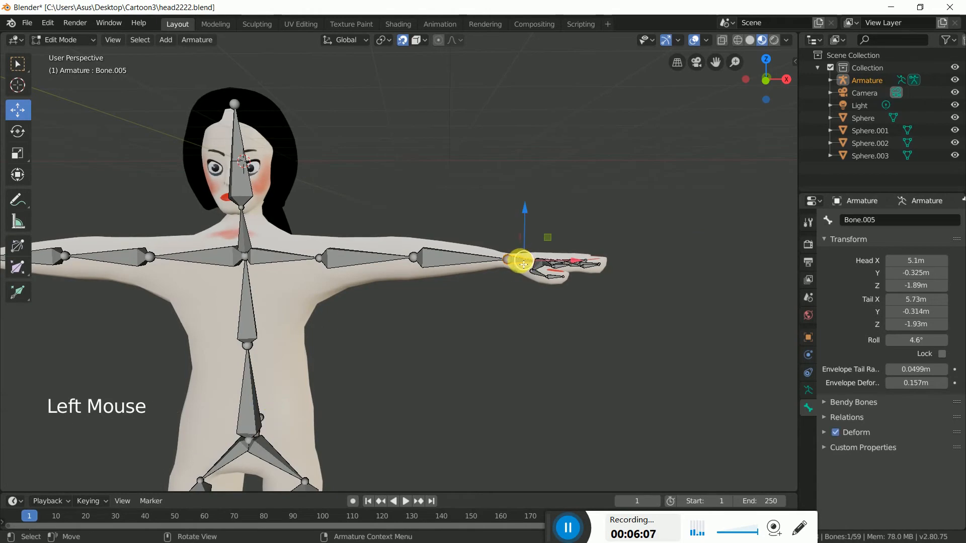
pyautogui.hotkey('shift', 'd')
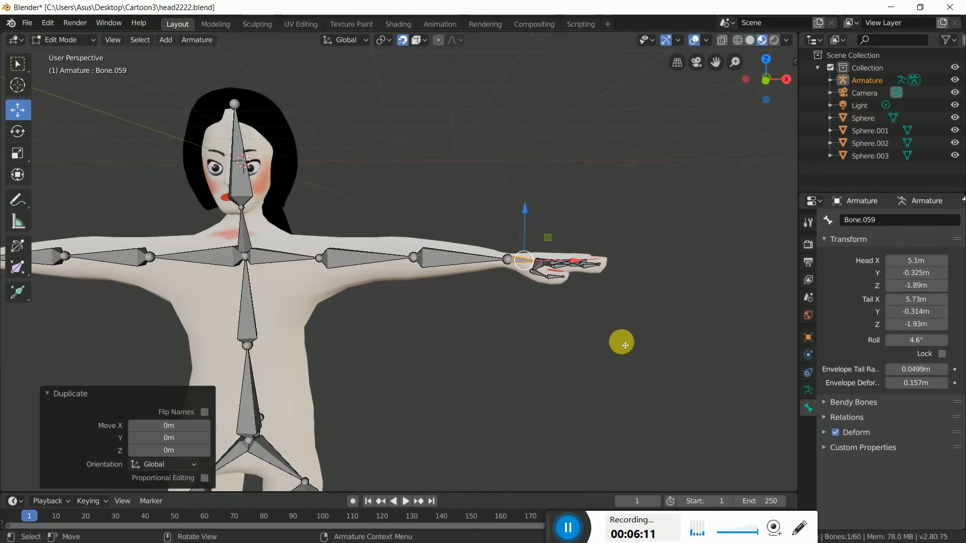
pyautogui.press('s')
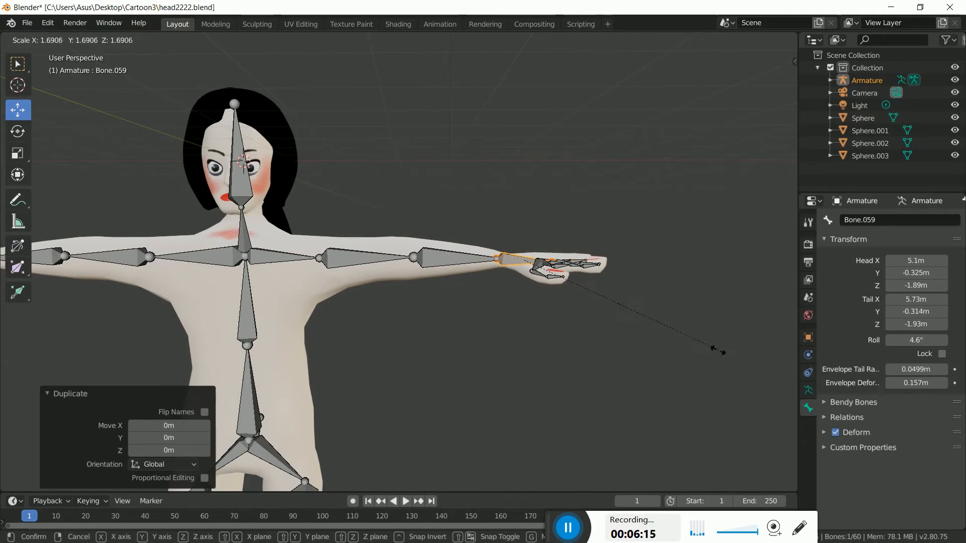
pyautogui.click(710, 349)
# - Turn off snapping for moving the enlarged copy of the left hand bone
pyautogui.moveTo(576, 261); pyautogui.dragTo(525, 260)
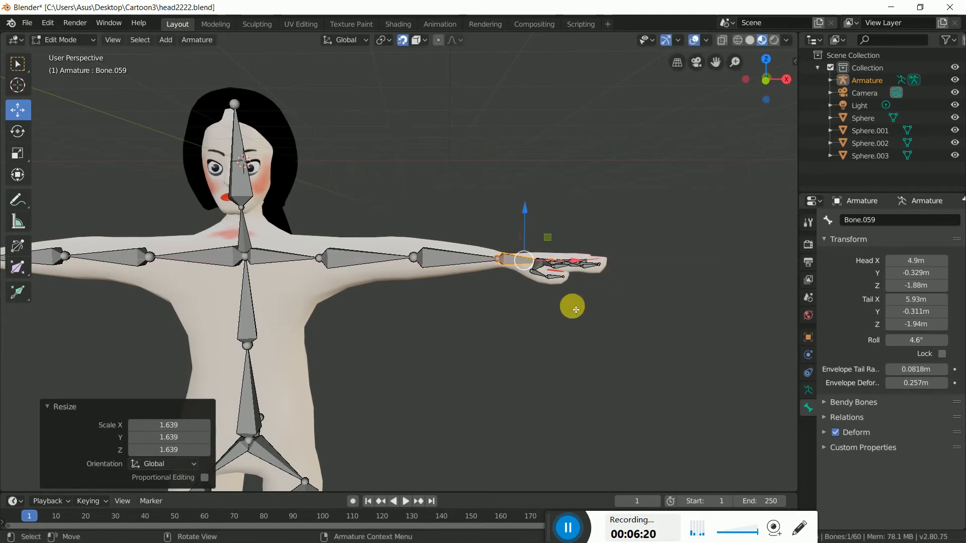
pyautogui.click(403, 40)
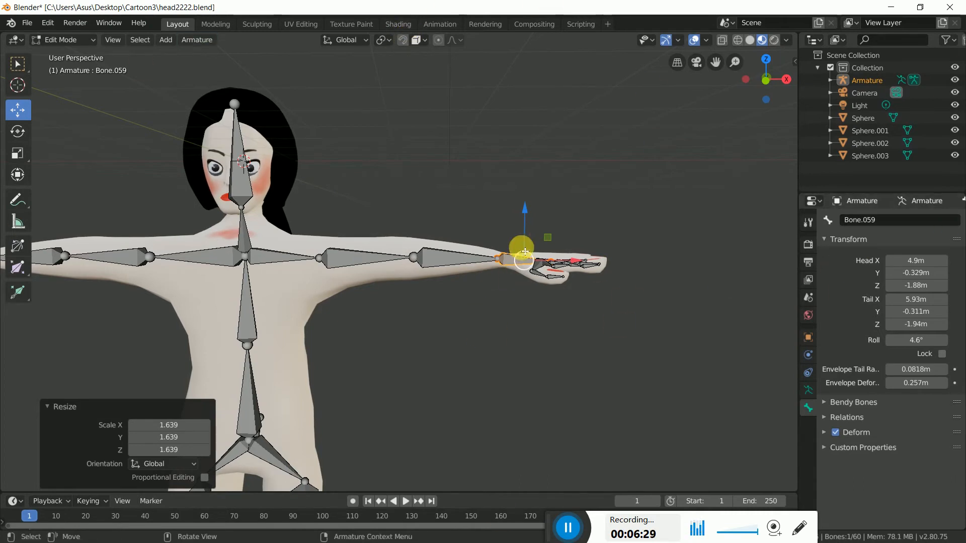
# - Rename the enlarged copy of the left hand bone as ik.hand.L
pyautogui.click(880, 221)
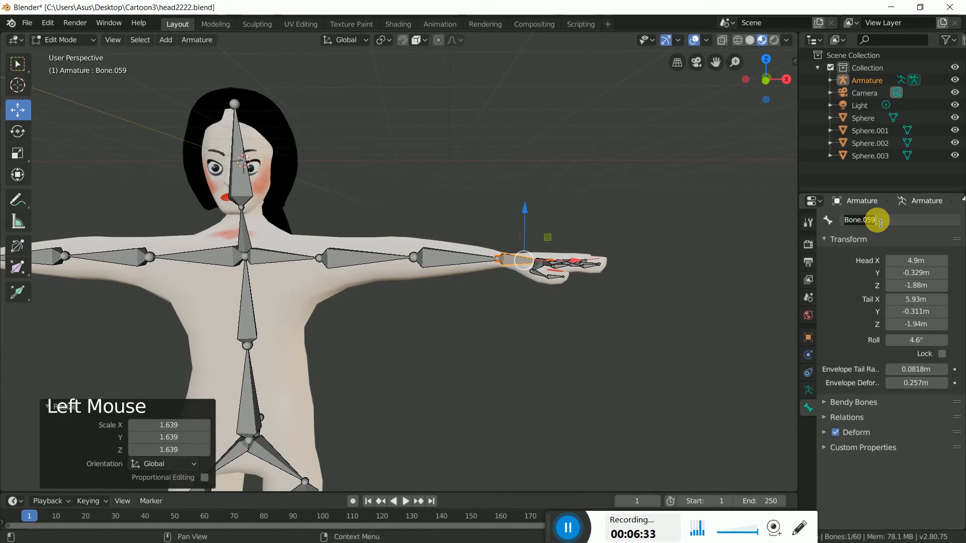
pyautogui.write('ik.han')
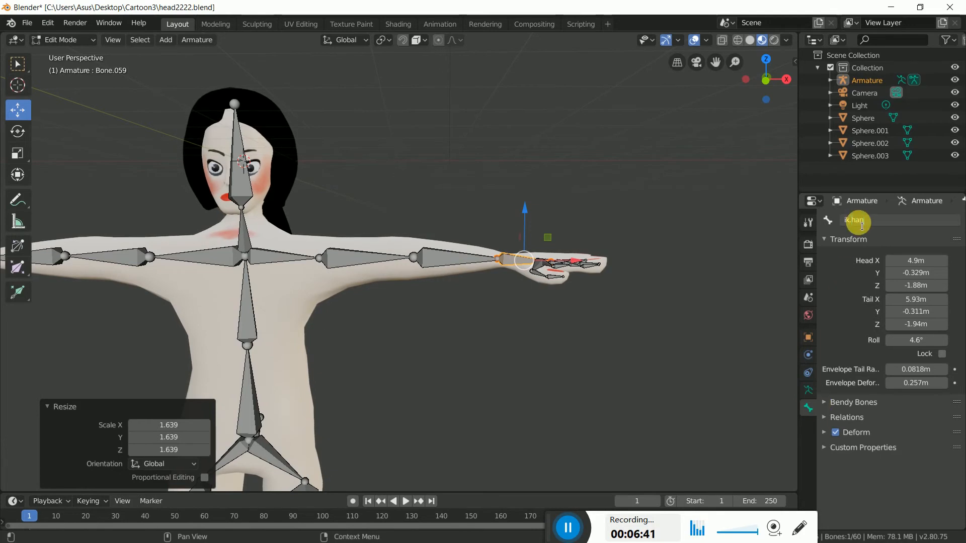
pyautogui.write('L')
pyautogui.press('Return')
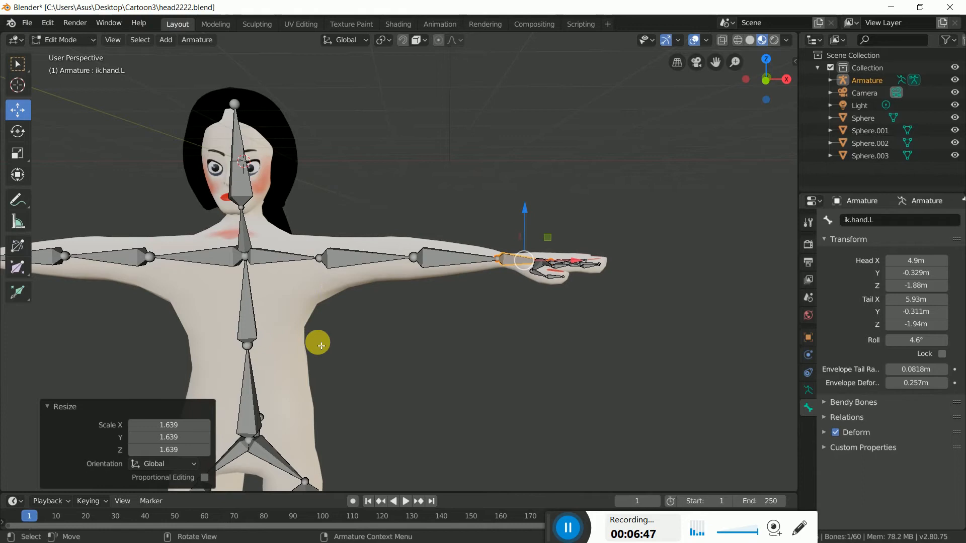
# - Clear the parent of the ik.hand.L bone
pyautogui.keyDown('shift'); pyautogui.moveTo(323, 340); pyautogui.dragTo(626, 340, button='middle'); pyautogui.keyUp('shift')
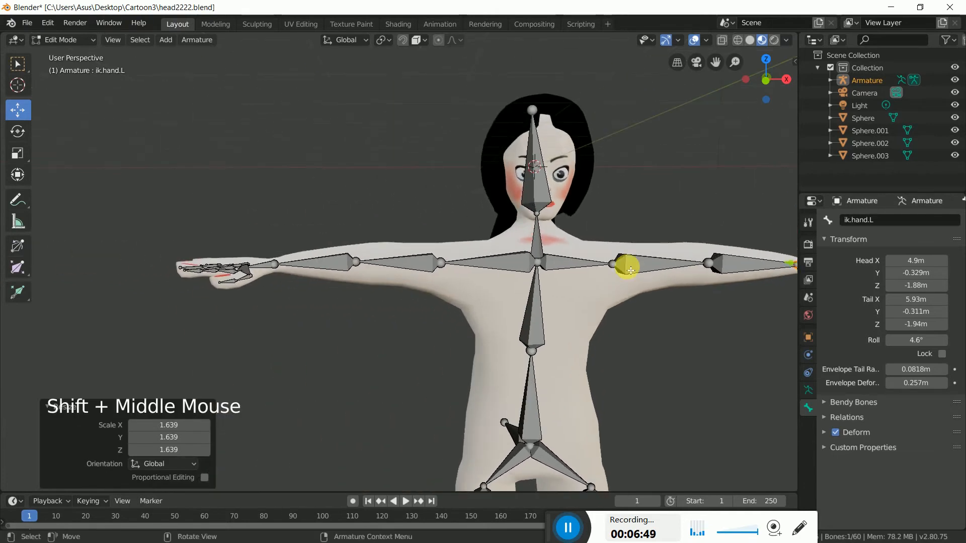
pyautogui.click(268, 272)
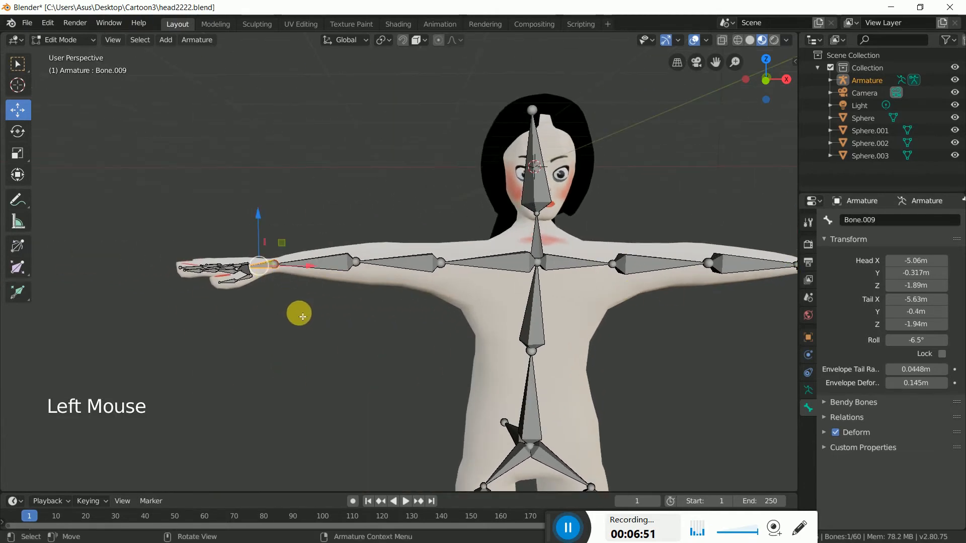
pyautogui.scroll(3, 608, 354)
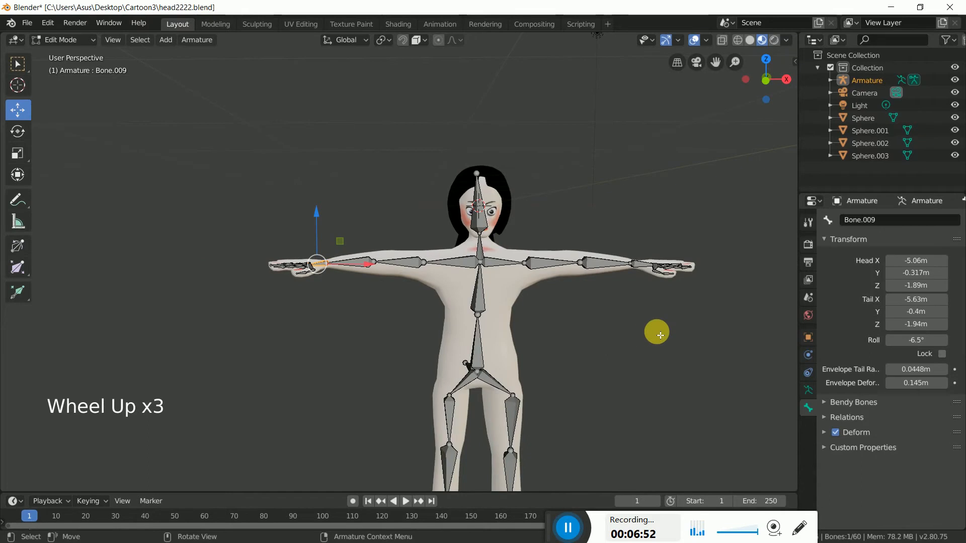
pyautogui.click(644, 265)
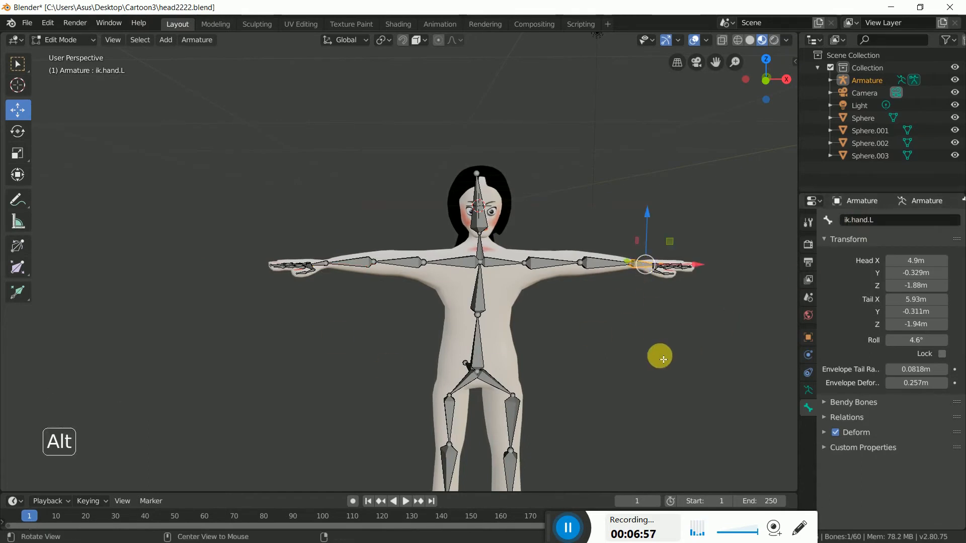
pyautogui.hotkey('alt', 'p')
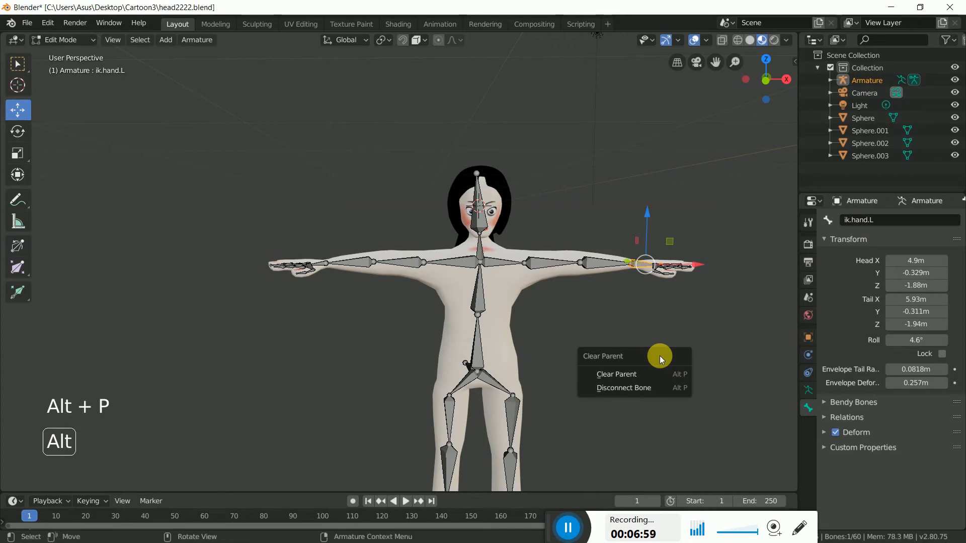
pyautogui.click(622, 379)
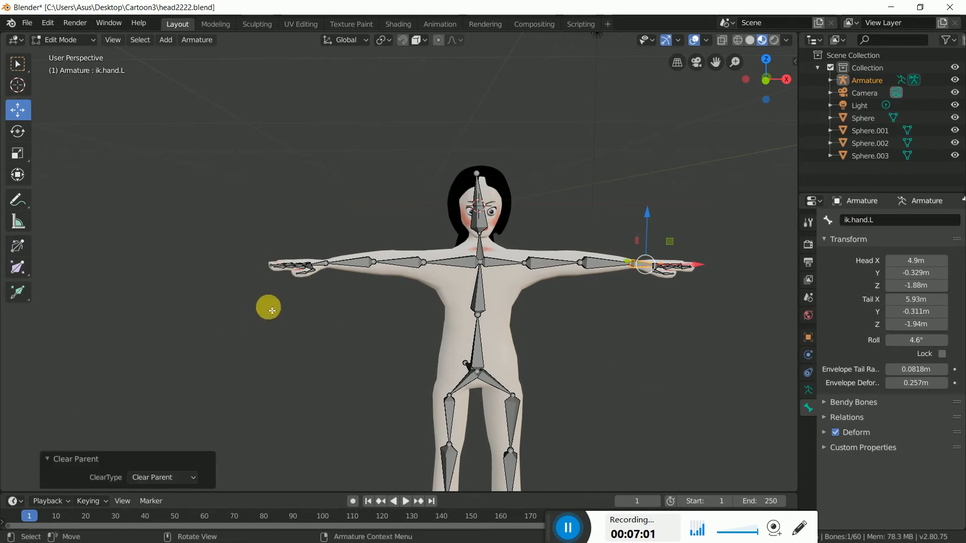
# - Duplicate the right hand bone in place and clear the copy's parent
pyautogui.scroll(-5, 267, 308)
pyautogui.keyDown('shift'); pyautogui.moveTo(280, 317); pyautogui.dragTo(352, 319, button='middle'); pyautogui.keyUp('shift')
pyautogui.click(280, 273)
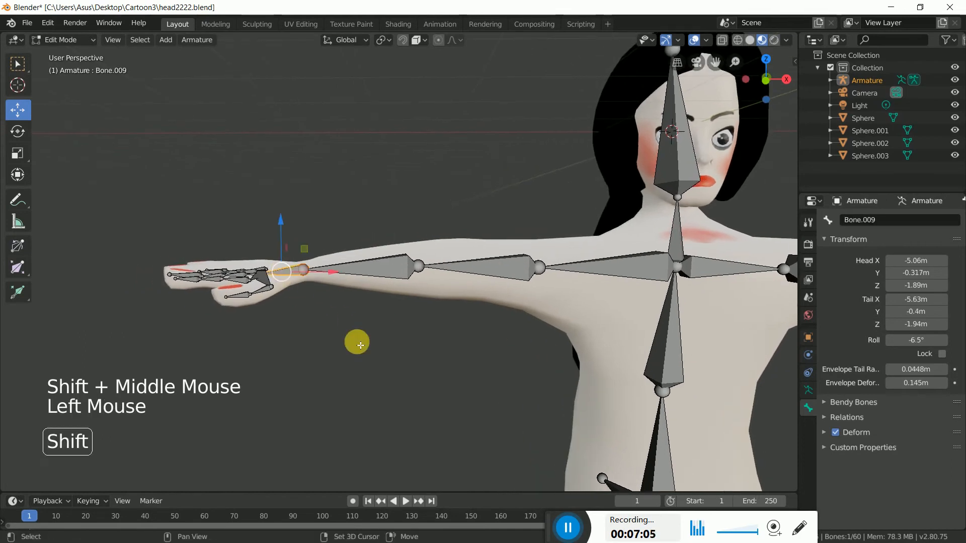
pyautogui.hotkey('shift', 'd')
pyautogui.rightClick(338, 345)
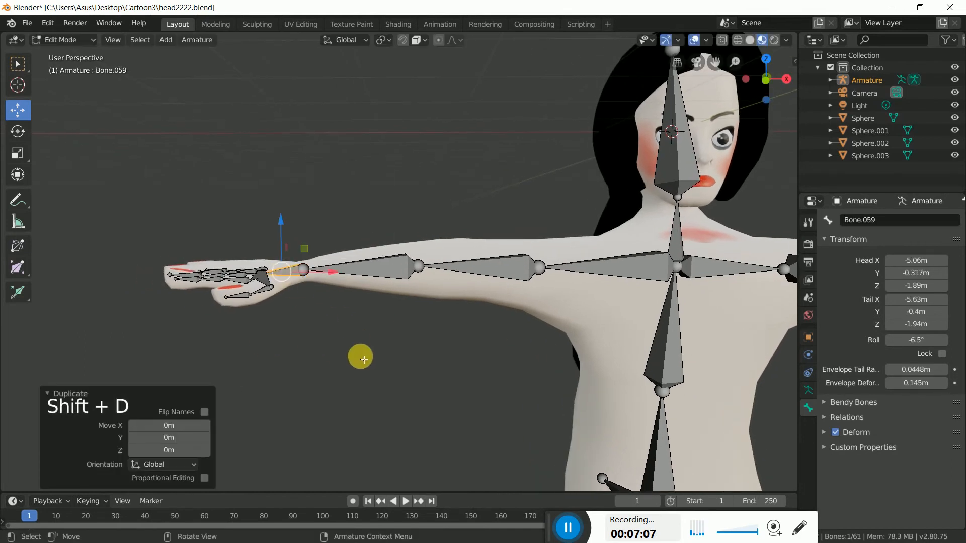
pyautogui.hotkey('alt', 'p')
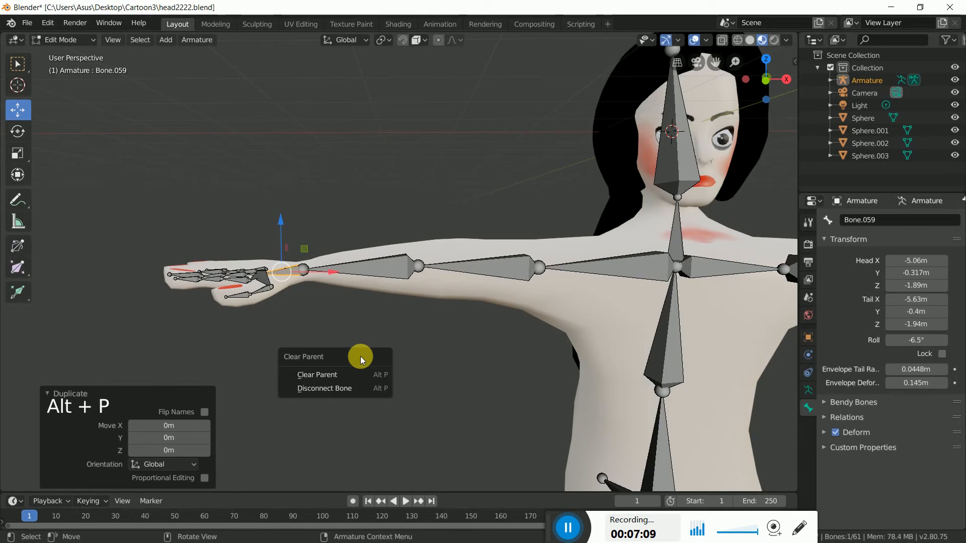
pyautogui.click(328, 373)
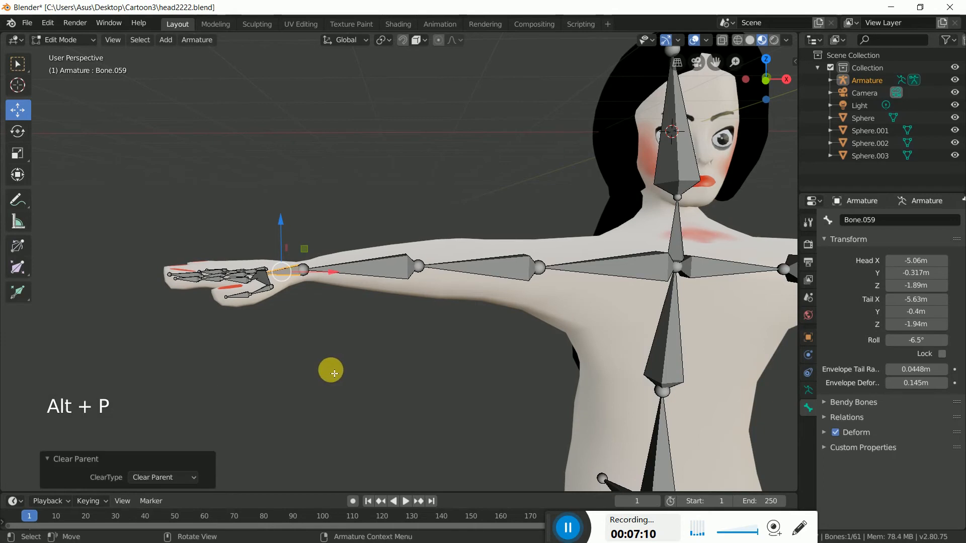
# - Turn off Deform for the right hand bone copy and scale it up by about 1.51
pyautogui.click(835, 432)
pyautogui.press('s')
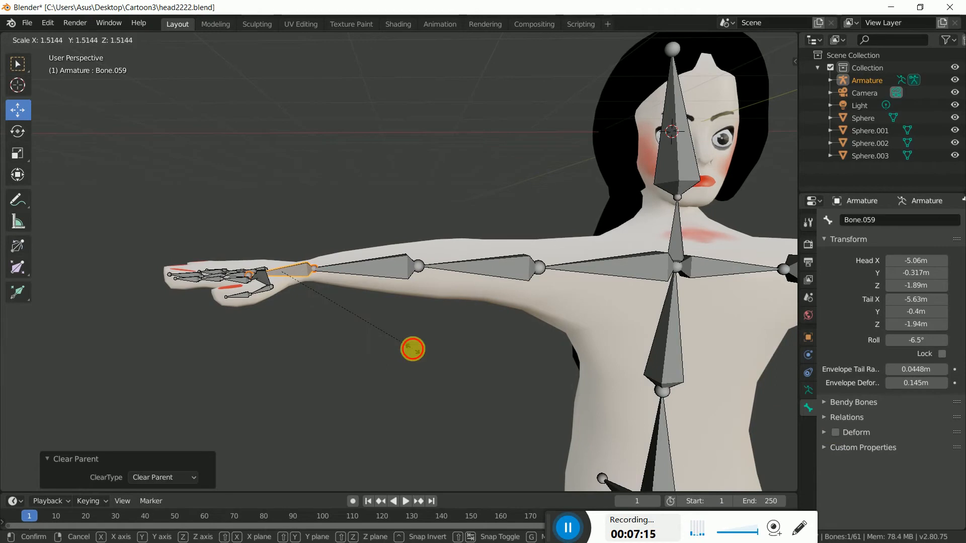
pyautogui.click(413, 348)
# - Shift the right hand bone copy about -0.117 m in X, enlarge it slightly more, and shift it another -0.0206 m in X
pyautogui.moveTo(333, 276); pyautogui.dragTo(319, 276)
pyautogui.press('s')
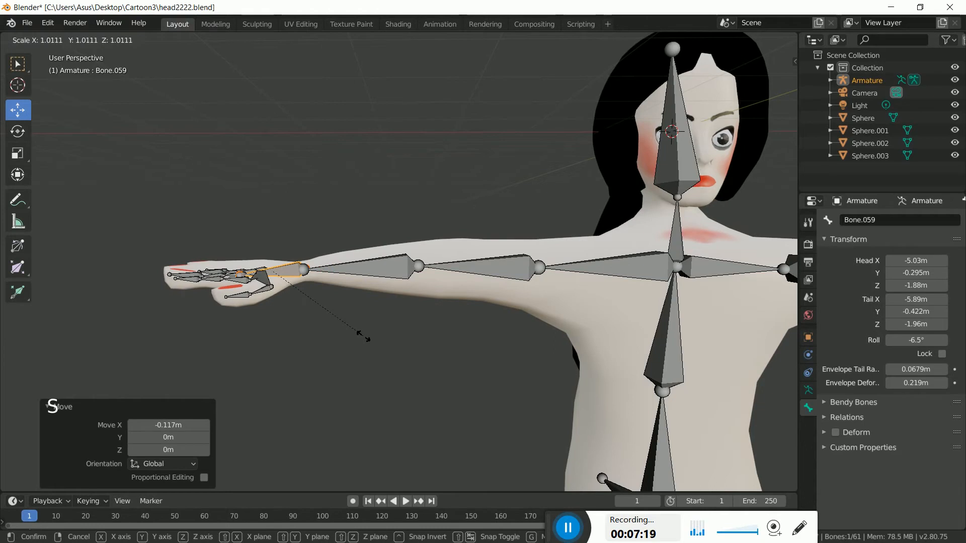
pyautogui.click(371, 336)
pyautogui.moveTo(345, 295); pyautogui.dragTo(323, 276)
# - Rename the enlarged copy of the right hand bone as ik.hand.R
pyautogui.doubleClick(866, 220)
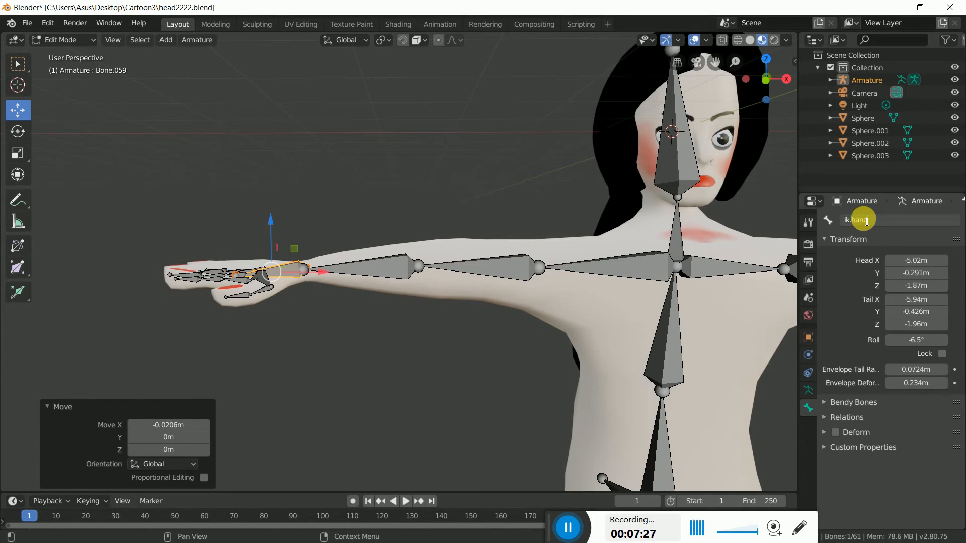
pyautogui.write('ik.hand.R')
pyautogui.press('Return')
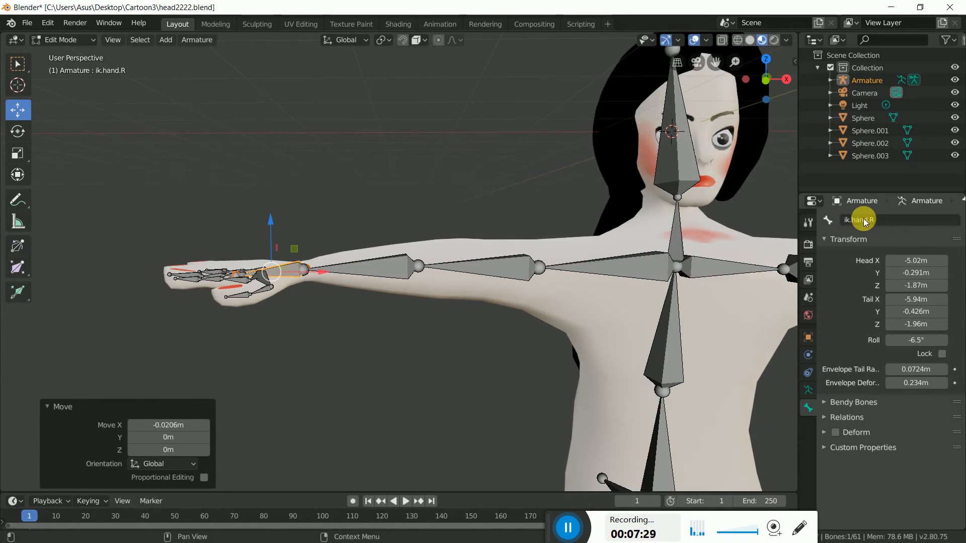
# - Duplicate the left foot bone in place
pyautogui.keyDown('shift'); pyautogui.moveTo(707, 334); pyautogui.dragTo(517, 319, button='middle'); pyautogui.keyUp('shift')
pyautogui.scroll(5, 599, 339)
pyautogui.moveTo(599, 339); pyautogui.dragTo(543, 288, button='middle')
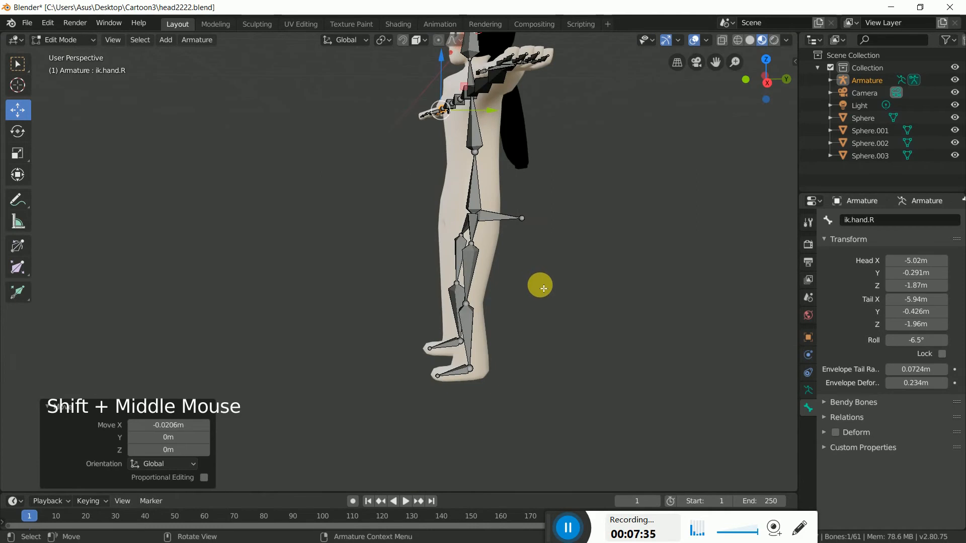
pyautogui.click(459, 375)
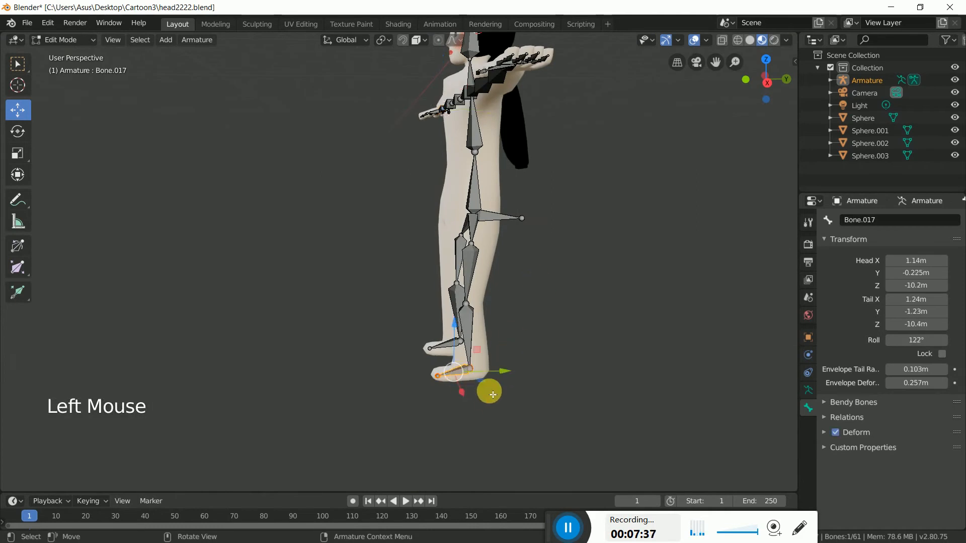
pyautogui.hotkey('shift', 'd')
pyautogui.rightClick(493, 394)
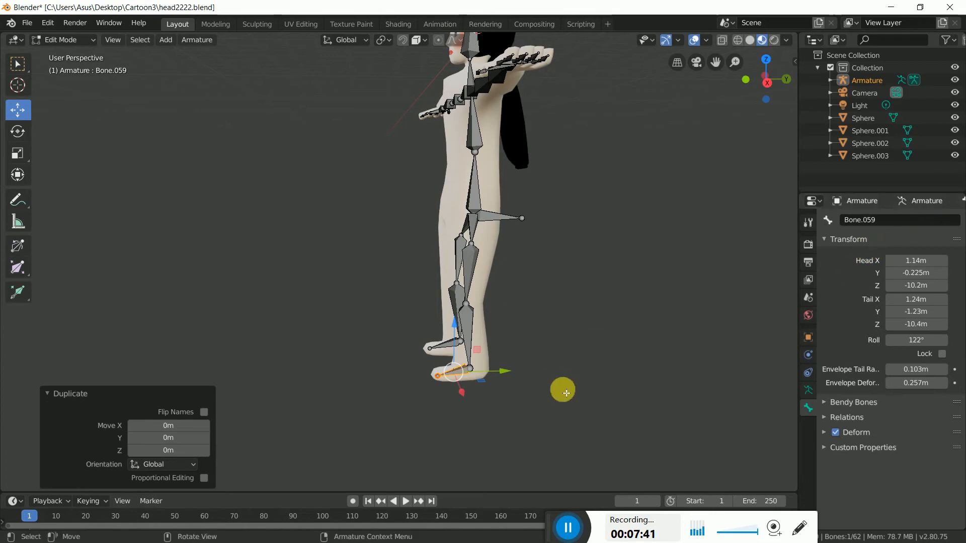
# - Enlarge the left foot bone copy by roughly a third and move it about -0.175 m in Y
pyautogui.press('s')
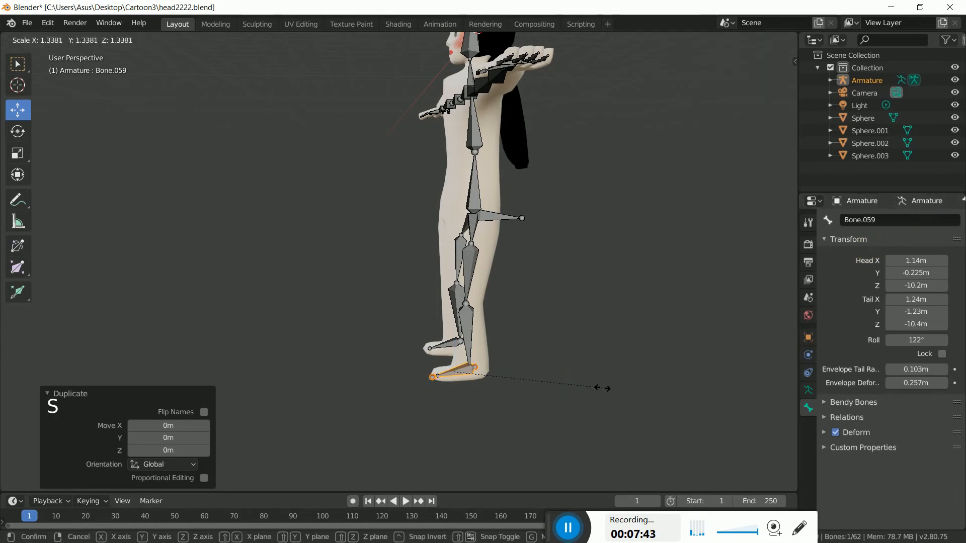
pyautogui.click(591, 388)
pyautogui.moveTo(509, 371); pyautogui.dragTo(506, 377)
# - Rename the enlarged copy of the left foot bone as ik.foot.L
pyautogui.click(876, 223)
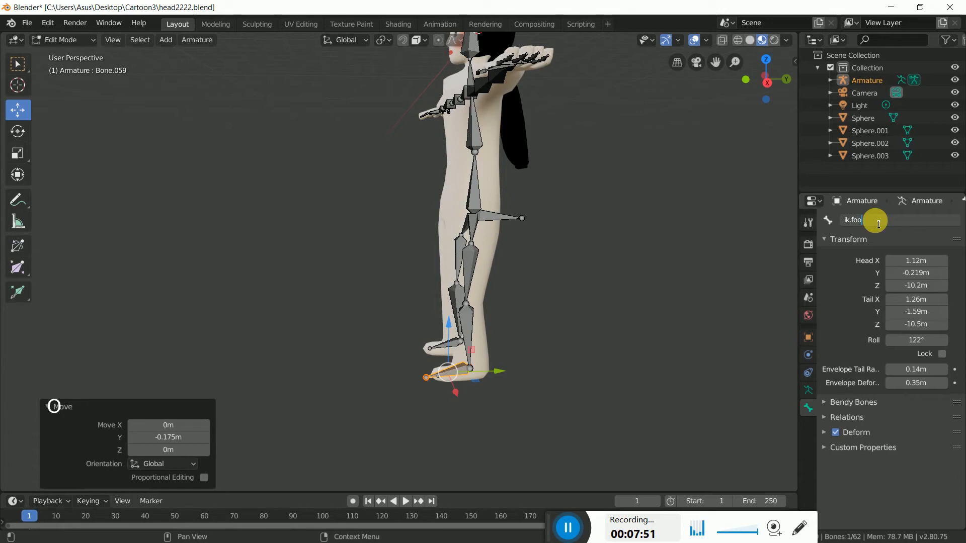
pyautogui.write('ik.foot.L')
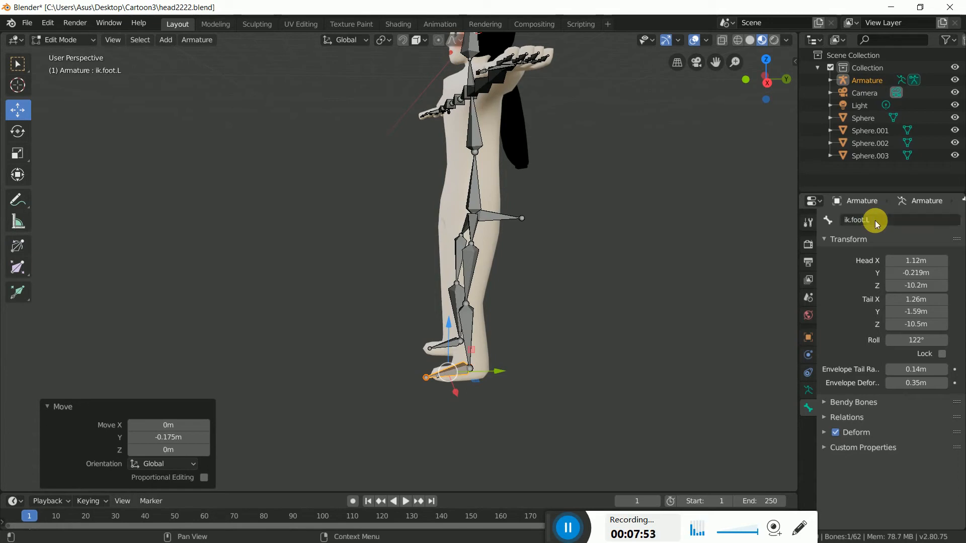
pyautogui.press('Return')
# - Duplicate the right foot bone in place
pyautogui.moveTo(553, 308); pyautogui.dragTo(599, 327, button='middle')
pyautogui.click(599, 327)
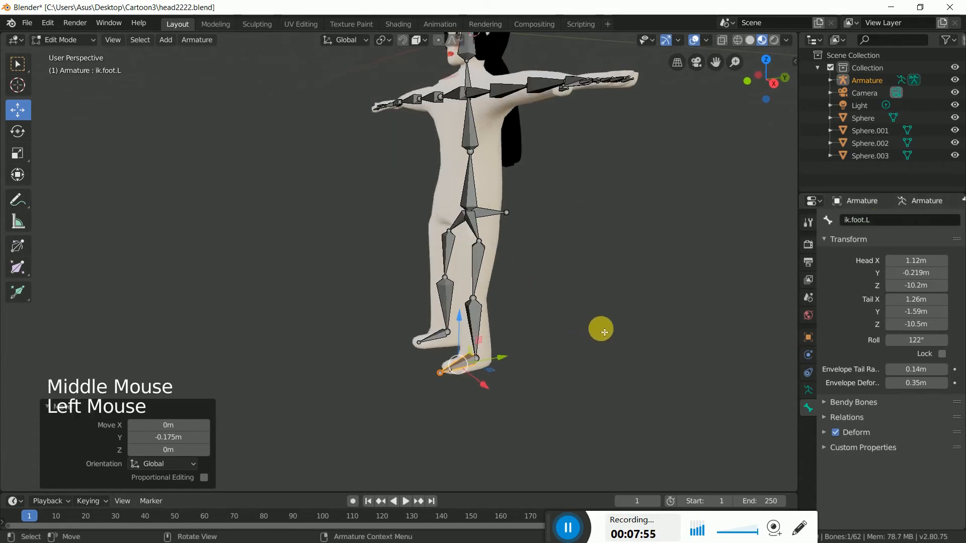
pyautogui.click(439, 341)
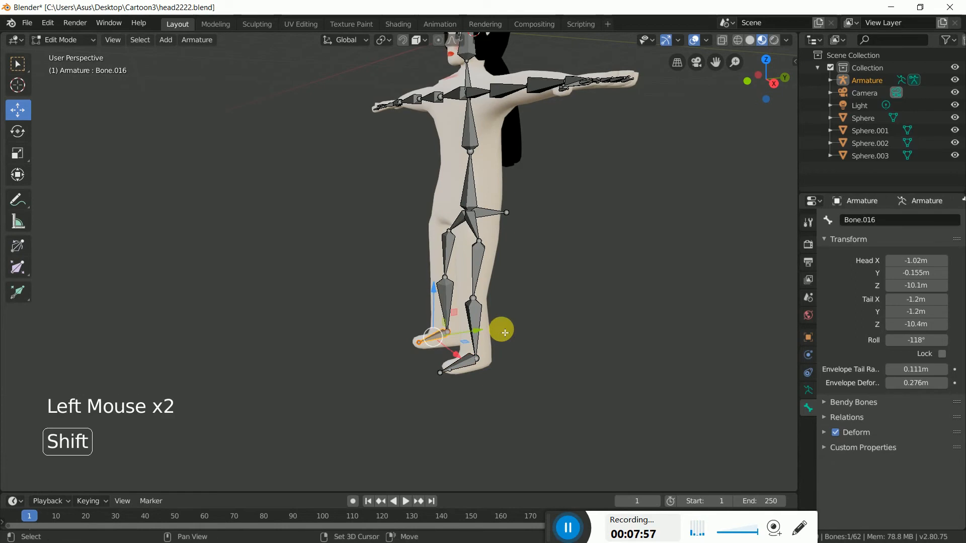
pyautogui.hotkey('shift', 'd')
pyautogui.rightClick(504, 332)
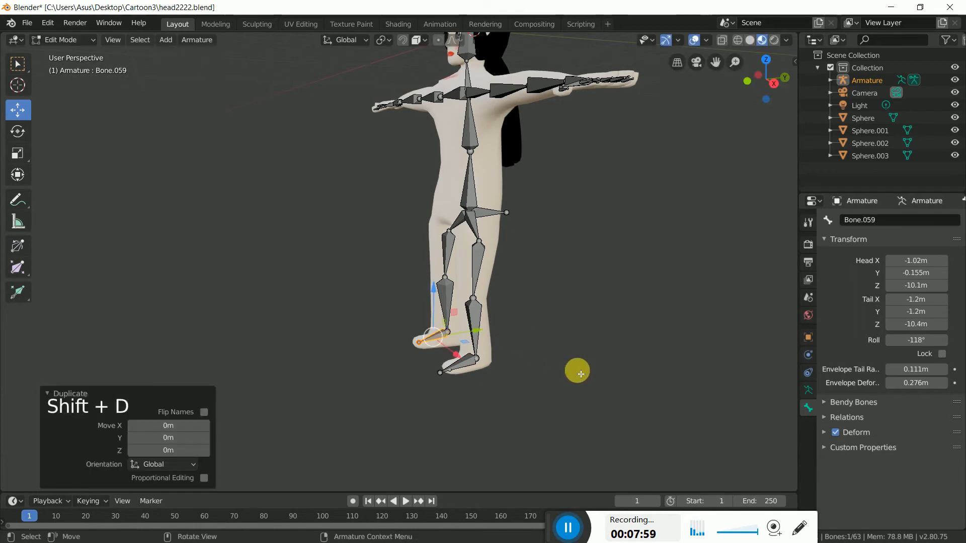
# - Enlarge the right foot bone copy by roughly 30 percent and move it about -0.147 m in Y
pyautogui.press('s')
pyautogui.click(622, 370)
pyautogui.moveTo(513, 347); pyautogui.dragTo(480, 335)
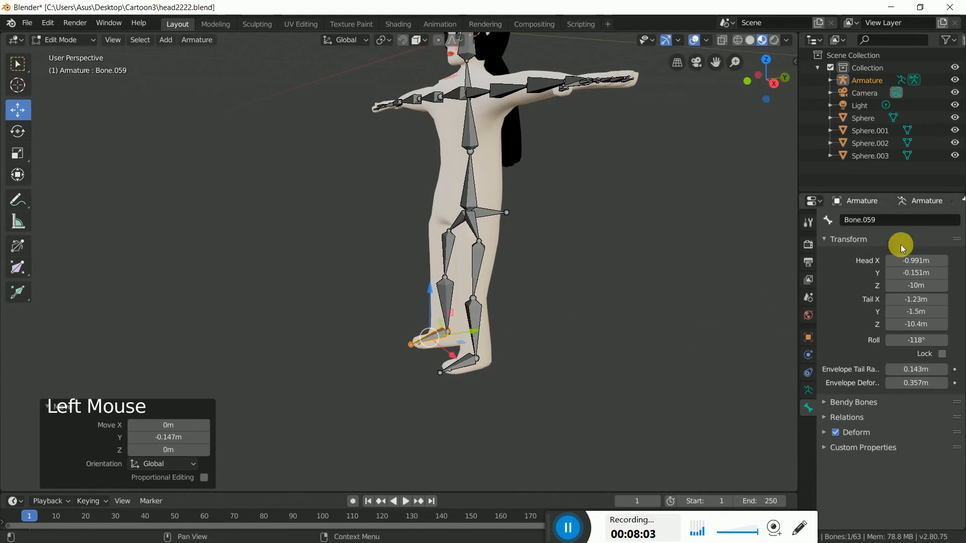
# - Rename the enlarged copy of the right foot bone as ik.foot.R
pyautogui.click(876, 220)
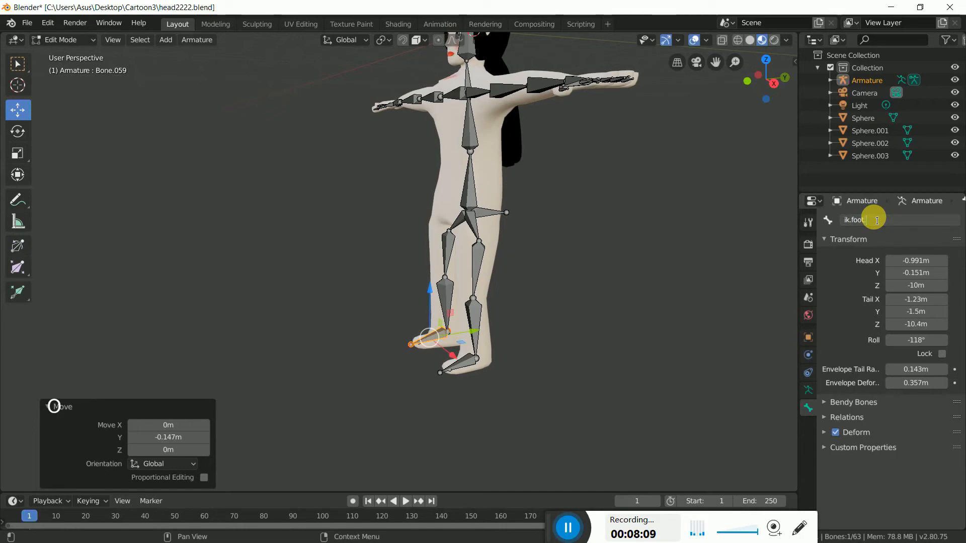
pyautogui.write('ik.foot.R')
pyautogui.press('Return')
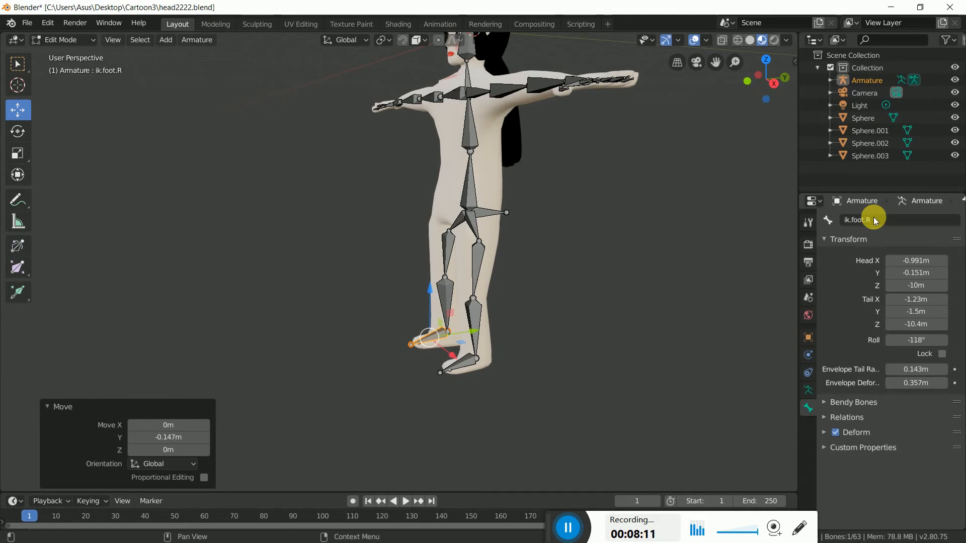
# - In Object Mode, parent the body mesh to the armature with automatic weights and deselect everything
pyautogui.moveTo(442, 330); pyautogui.dragTo(653, 298, button='middle')
pyautogui.moveTo(532, 301); pyautogui.dragTo(509, 308, button='middle')
pyautogui.click(68, 40)
pyautogui.click(66, 53)
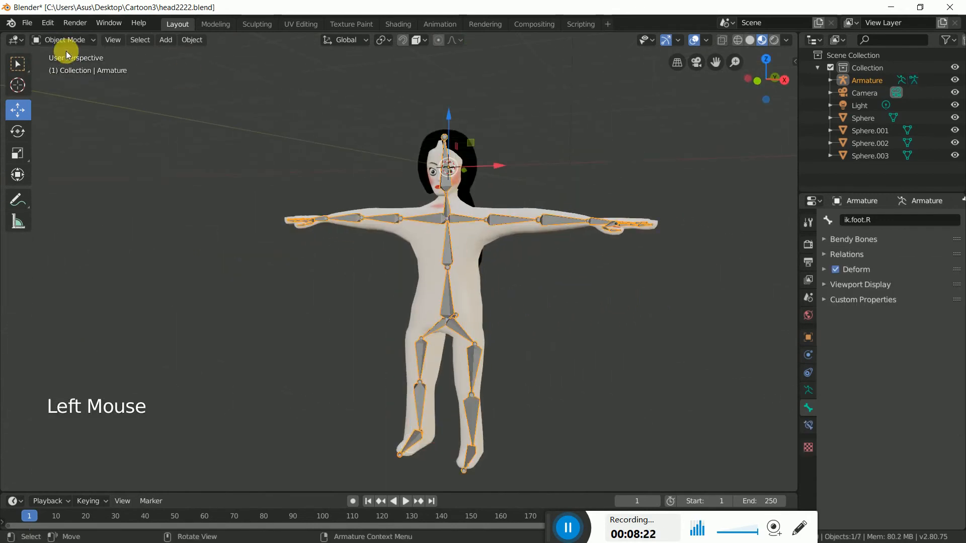
pyautogui.click(465, 283)
pyautogui.keyDown('shift'); pyautogui.click(445, 252); pyautogui.keyUp('shift')
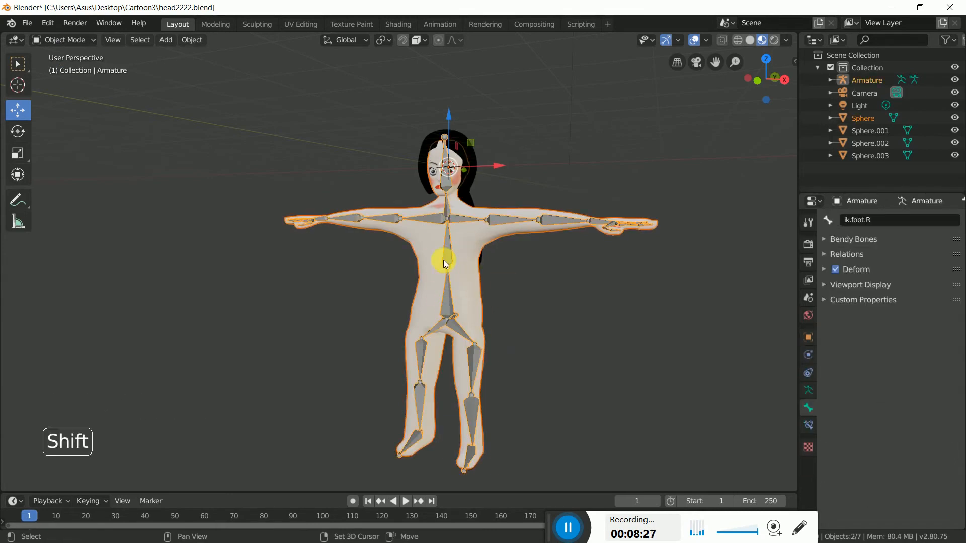
pyautogui.hotkey('ctrl', 'p')
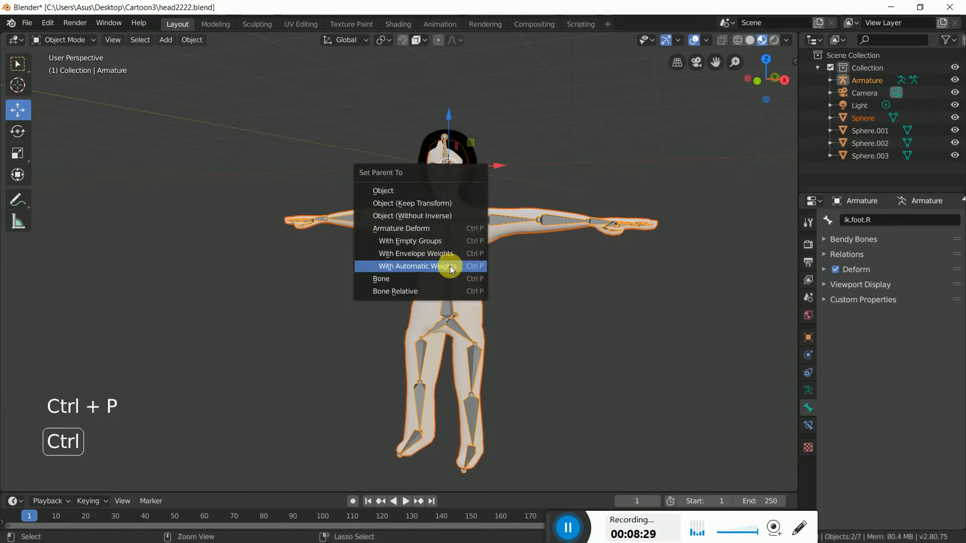
pyautogui.click(449, 266)
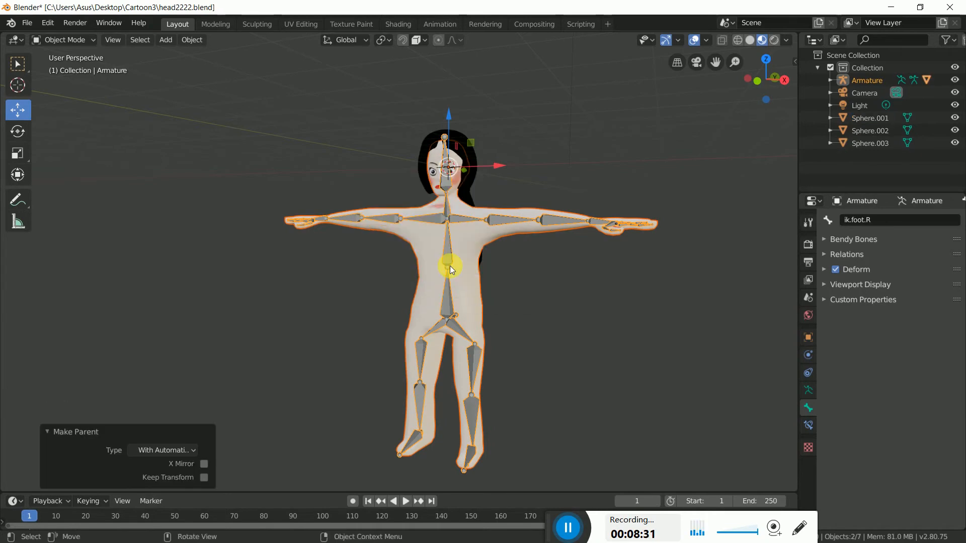
pyautogui.moveTo(414, 313); pyautogui.dragTo(452, 312, button='middle')
pyautogui.click(536, 349)
pyautogui.moveTo(531, 352); pyautogui.dragTo(503, 322, button='middle')
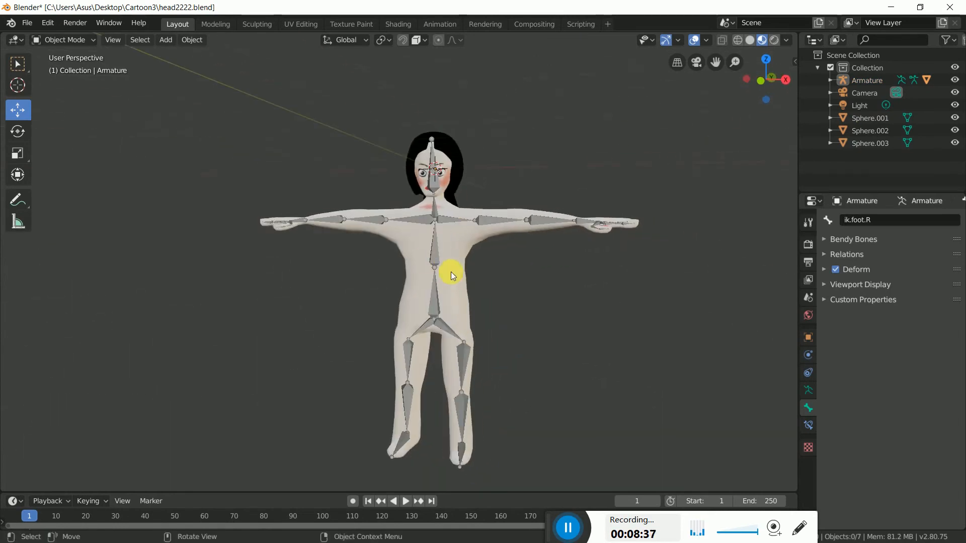
pyautogui.keyDown('shift'); pyautogui.moveTo(528, 261); pyautogui.dragTo(453, 269, button='middle'); pyautogui.keyUp('shift')
pyautogui.moveTo(395, 271); pyautogui.dragTo(362, 257, button='middle')
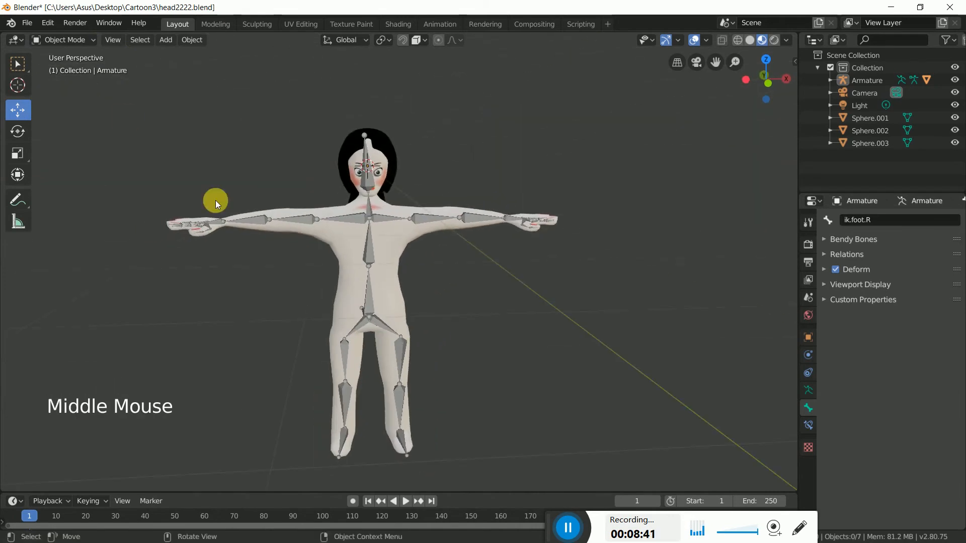
# - Select the armature and switch it to Pose Mode
pyautogui.click(371, 226)
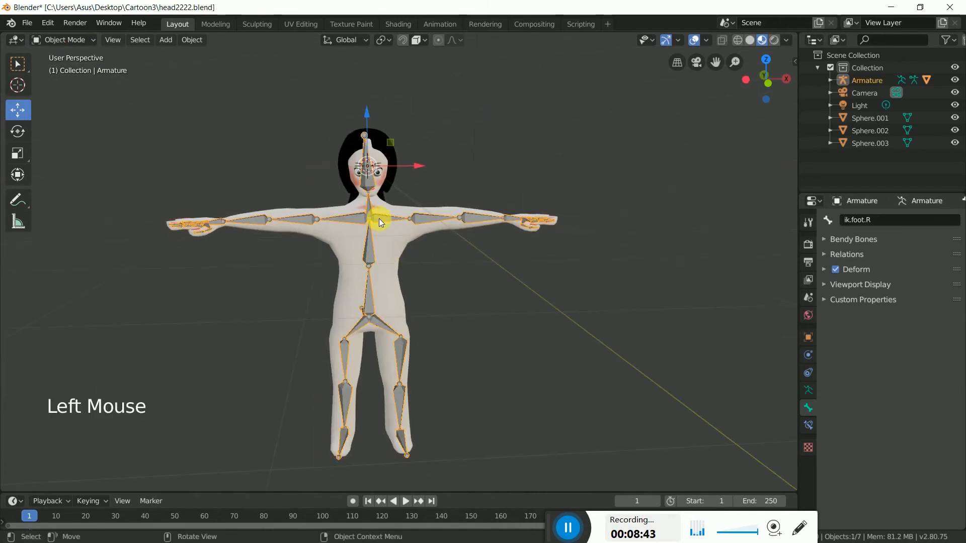
pyautogui.click(69, 37)
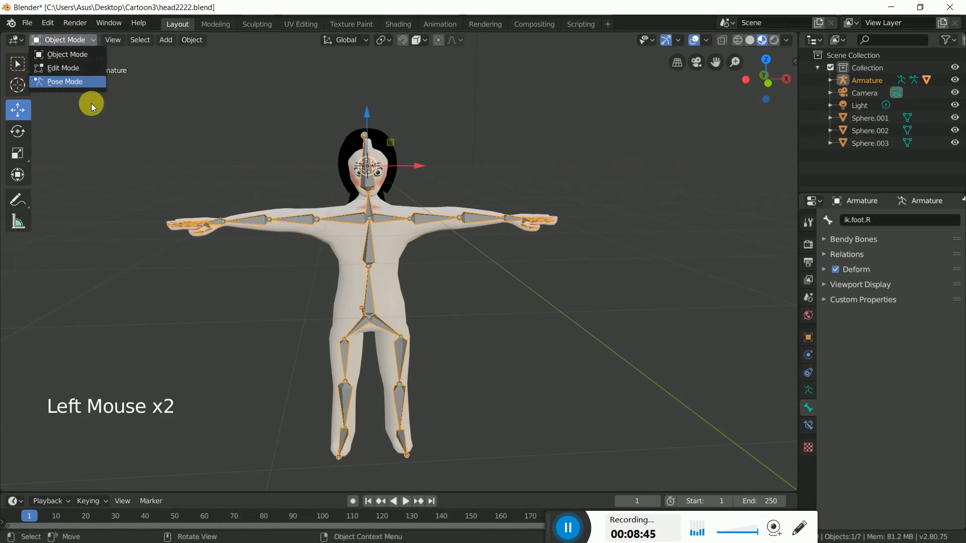
pyautogui.click(64, 82)
# - Add an Inverse Kinematics constraint to the left forearm bone with the ik.hand.L bone as its target
pyautogui.scroll(-4, 614, 338)
pyautogui.scroll(-1, 614, 338)
pyautogui.keyDown('shift'); pyautogui.moveTo(620, 308); pyautogui.dragTo(632, 330, button='middle'); pyautogui.keyUp('shift')
pyautogui.click(611, 266)
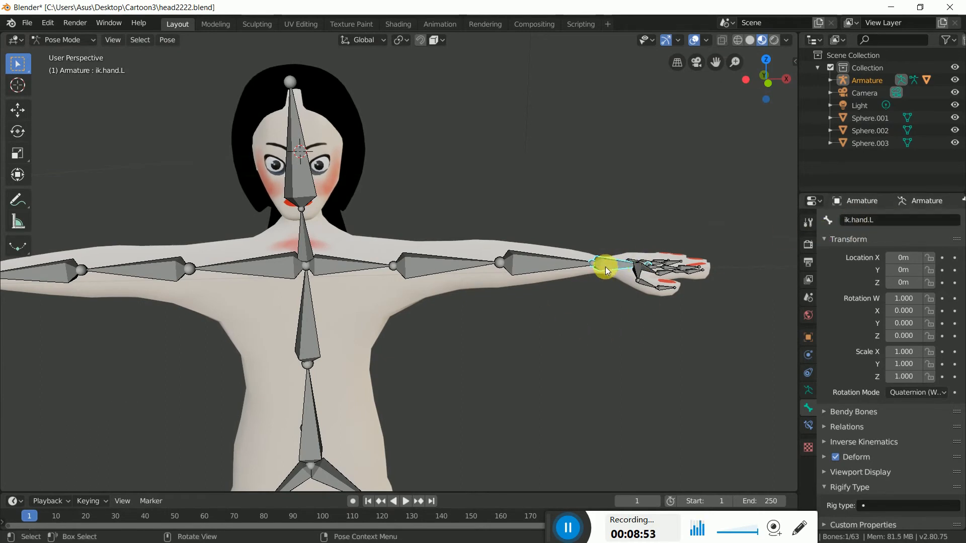
pyautogui.keyDown('shift'); pyautogui.click(530, 268); pyautogui.keyUp('shift')
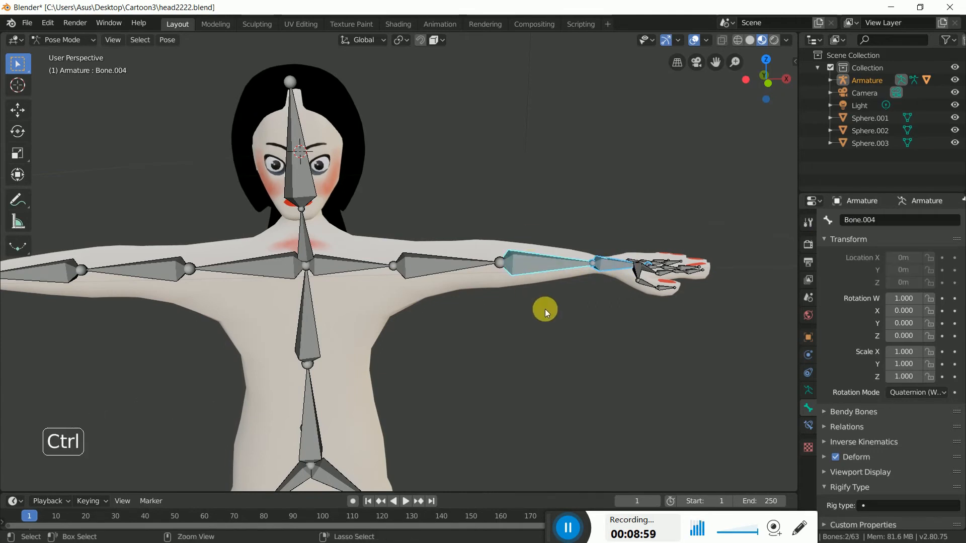
pyautogui.hotkey('shift', 'ctrl', 'c')
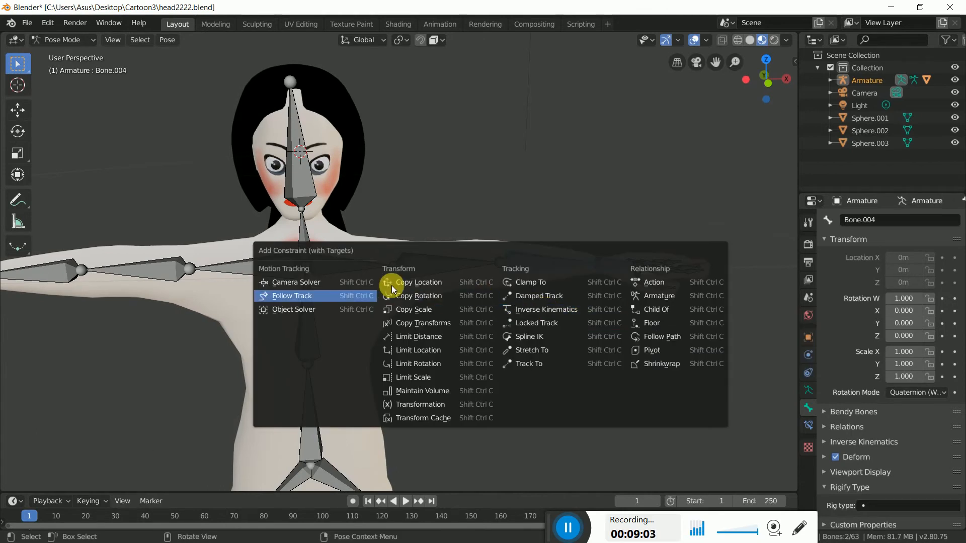
pyautogui.click(537, 309)
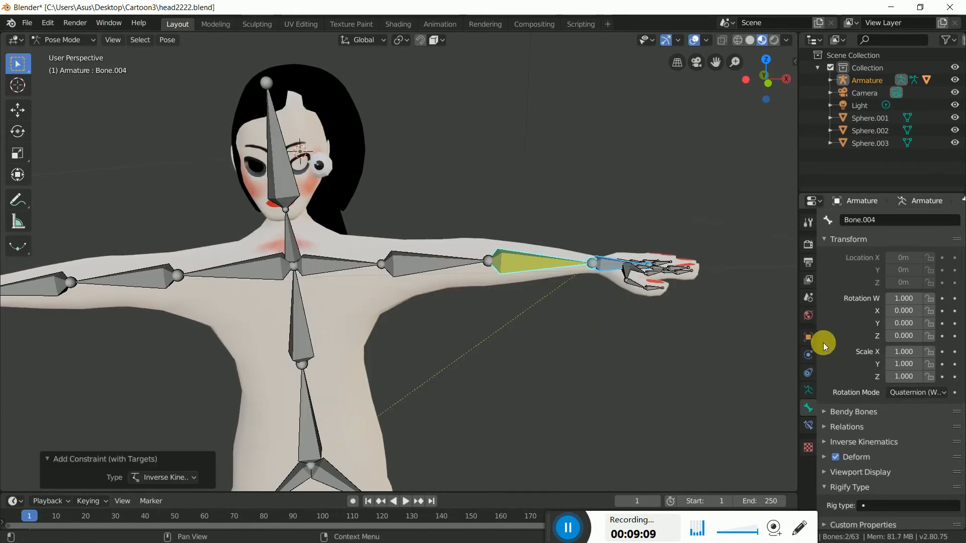
# - Set the chain length of the left forearm's IK constraint to 2
pyautogui.click(809, 424)
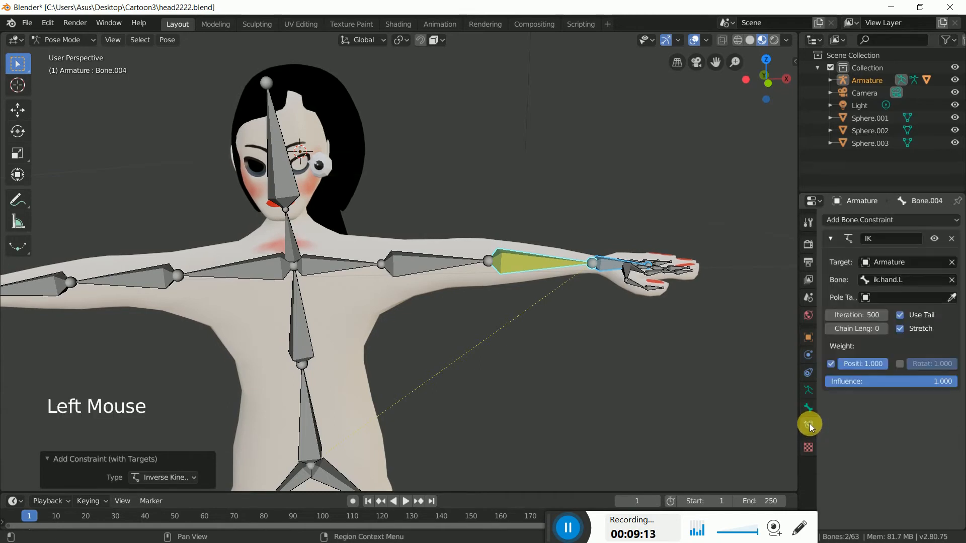
pyautogui.click(882, 330)
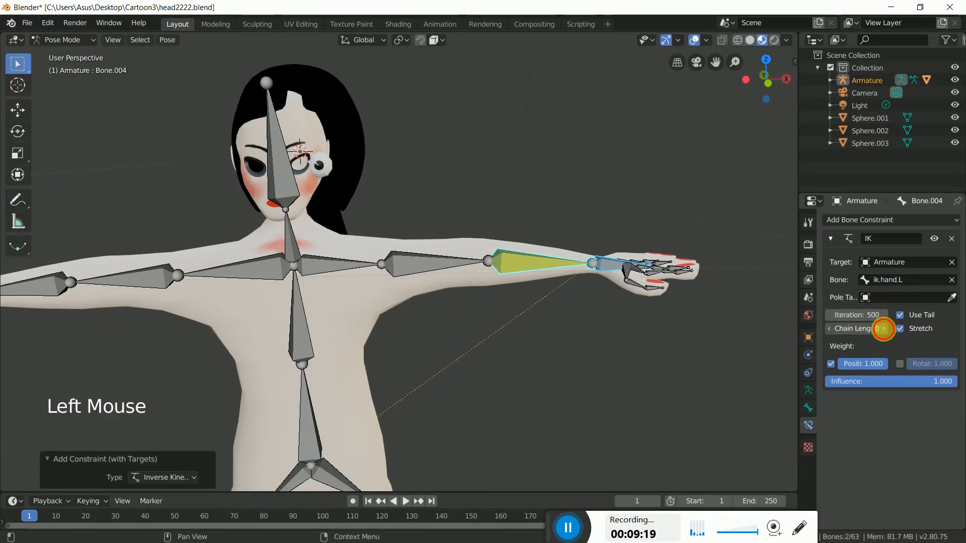
pyautogui.click(883, 329)
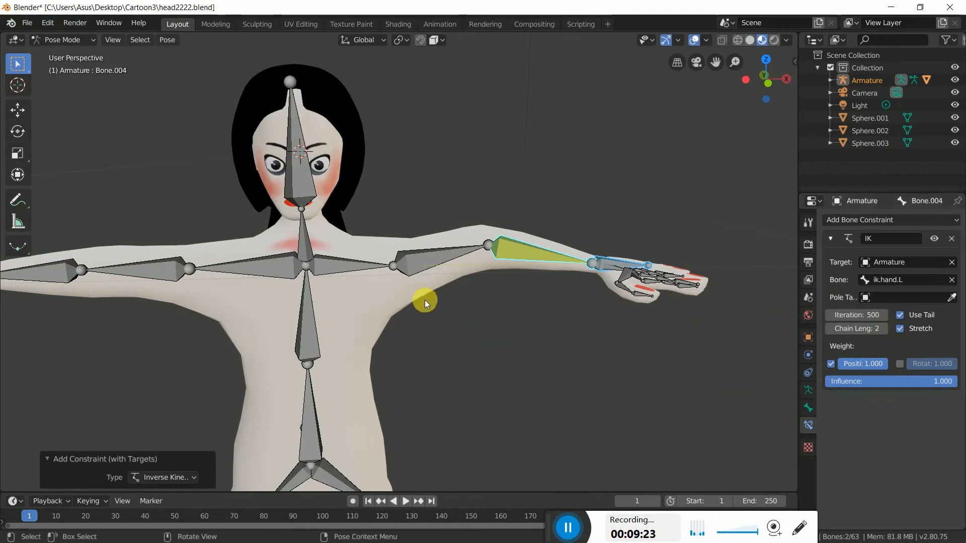
# - Add an Inverse Kinematics constraint to the right forearm bone with the ik.hand.R bone as its target
pyautogui.keyDown('shift'); pyautogui.moveTo(397, 366); pyautogui.dragTo(744, 369, button='middle'); pyautogui.keyUp('shift')
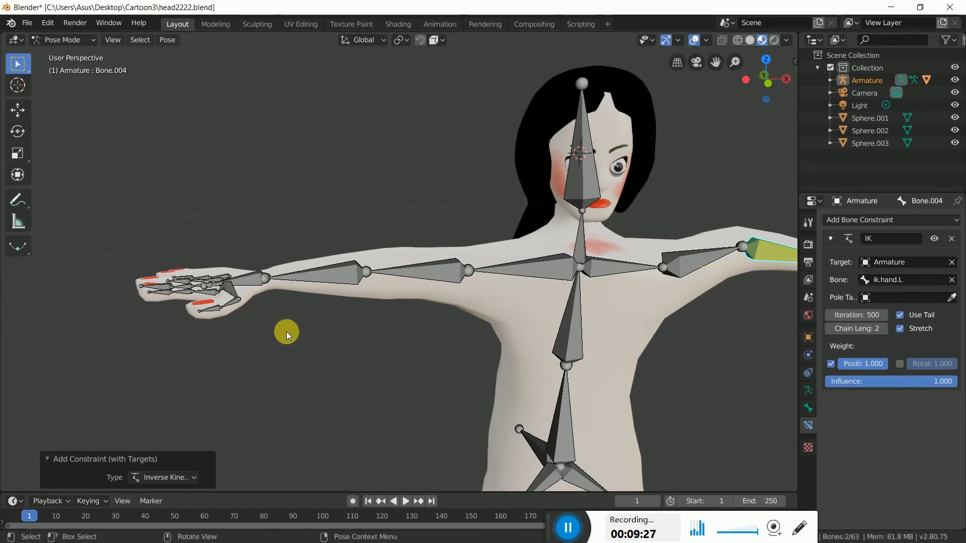
pyautogui.scroll(-1, 286, 331)
pyautogui.scroll(-2, 286, 330)
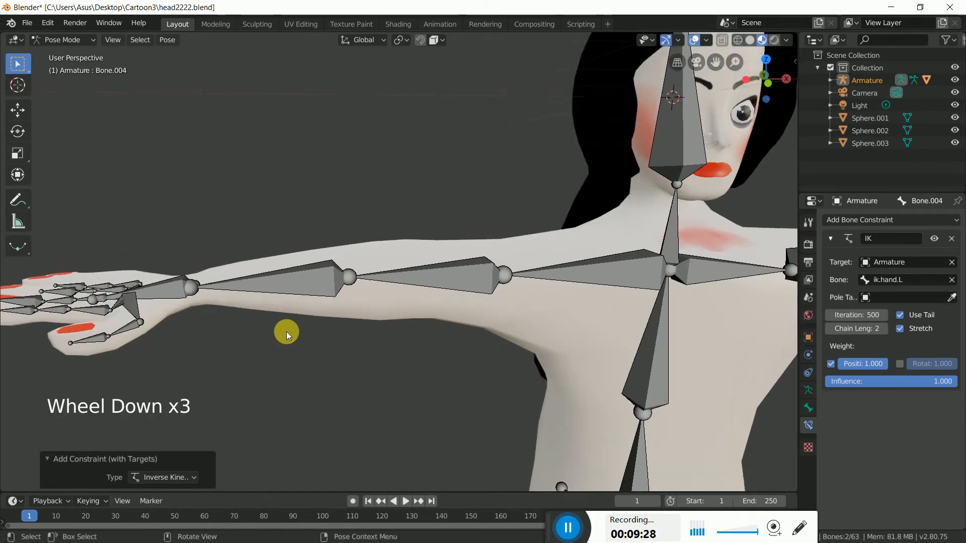
pyautogui.click(170, 288)
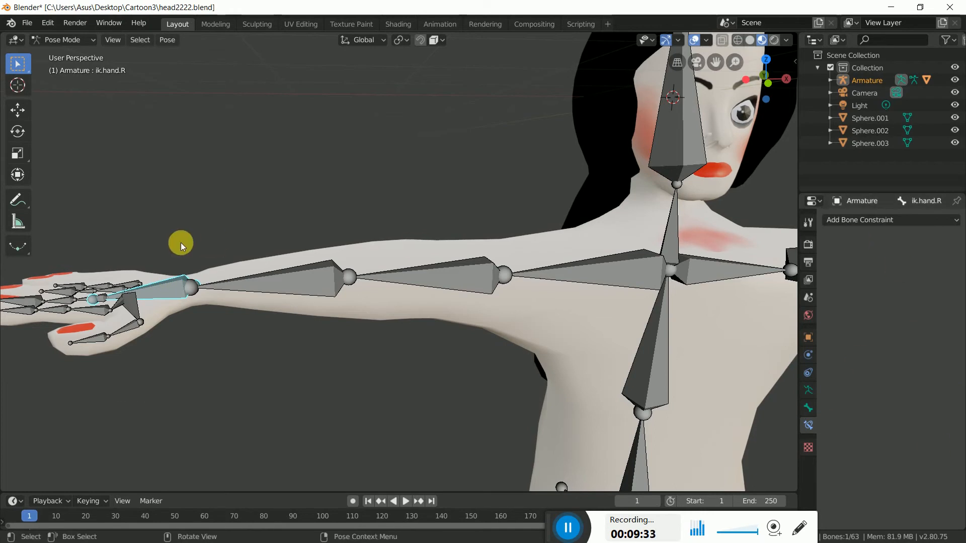
pyautogui.click(808, 408)
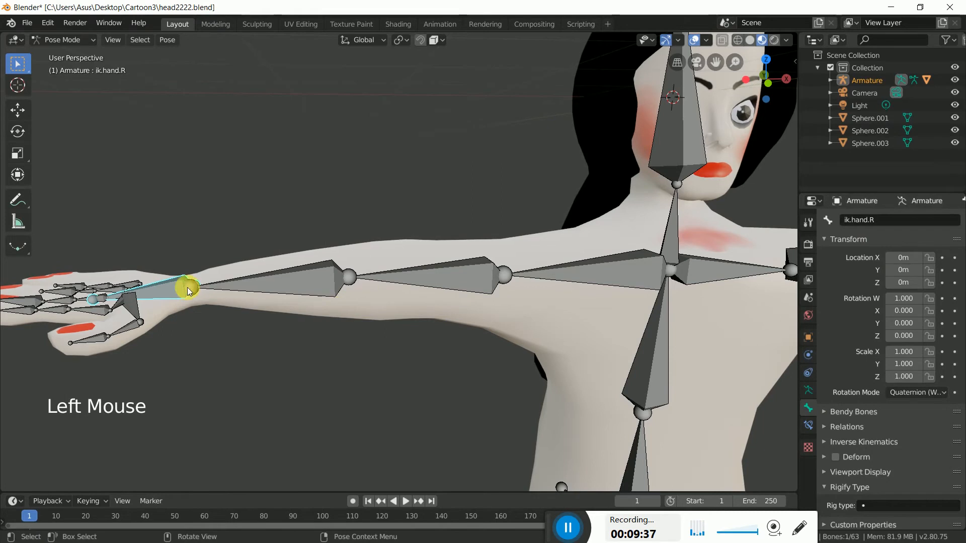
pyautogui.keyDown('shift'); pyautogui.click(282, 284); pyautogui.keyUp('shift')
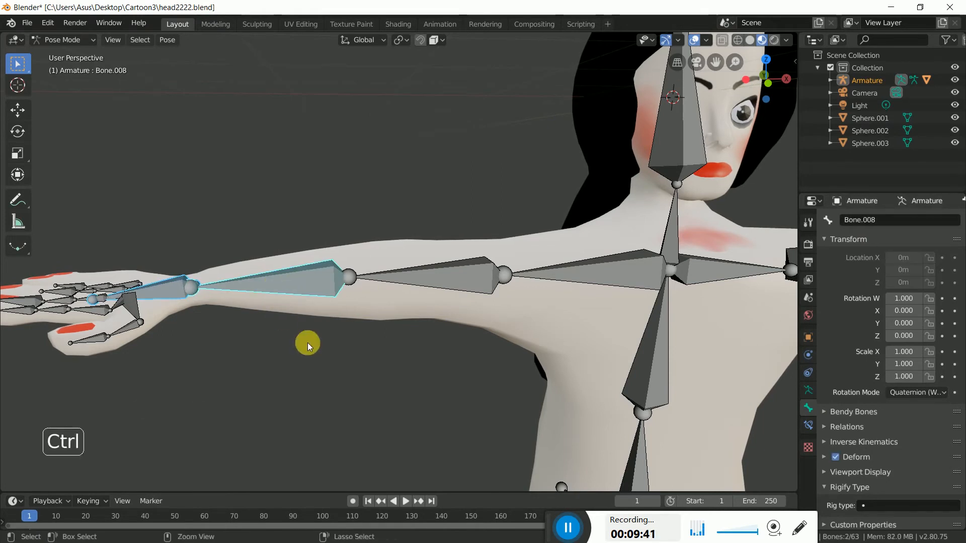
pyautogui.hotkey('shift', 'ctrl', 'c')
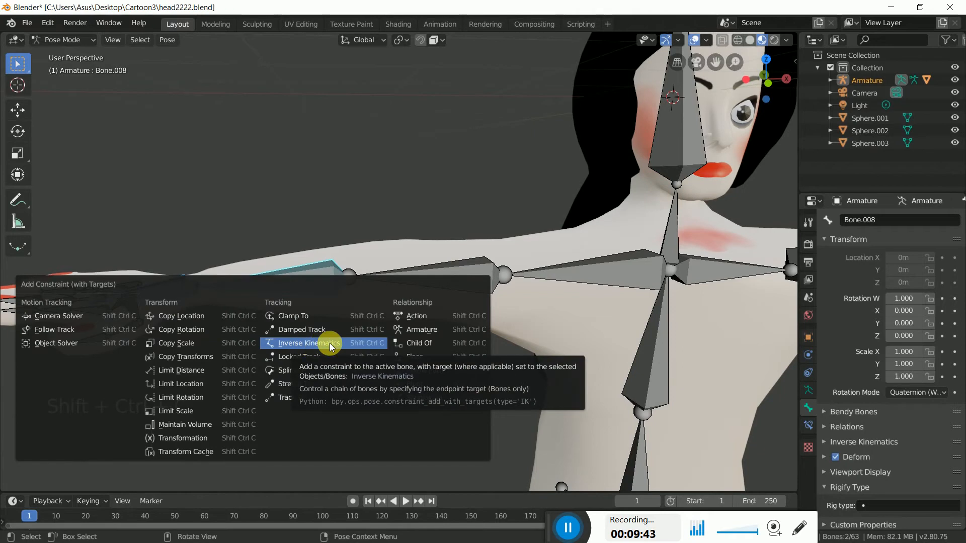
pyautogui.click(315, 343)
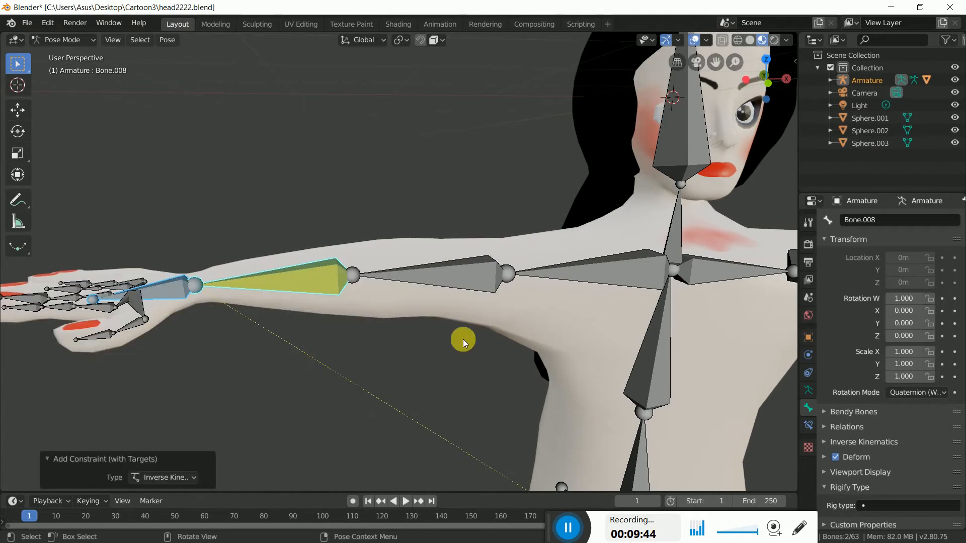
# - Set the chain length of the right forearm's IK constraint to 2
pyautogui.click(809, 426)
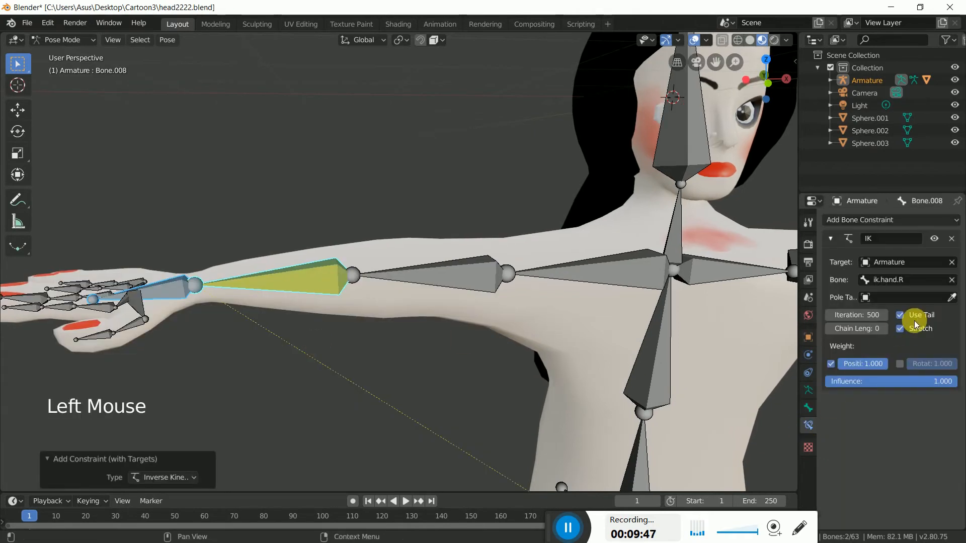
pyautogui.click(883, 328)
pyautogui.click(883, 328)
# - Test the left arm's IK with a cancelled move of ik.hand.L, and turn off Deform for that bone
pyautogui.keyDown('shift'); pyautogui.moveTo(654, 360); pyautogui.dragTo(484, 356, button='middle'); pyautogui.keyUp('shift')
pyautogui.scroll(5, 486, 356)
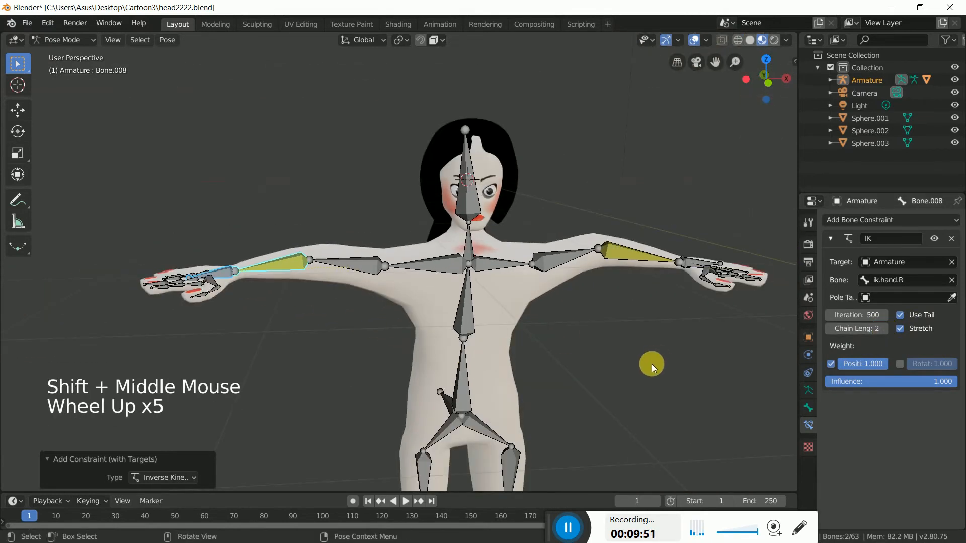
pyautogui.scroll(3, 673, 334)
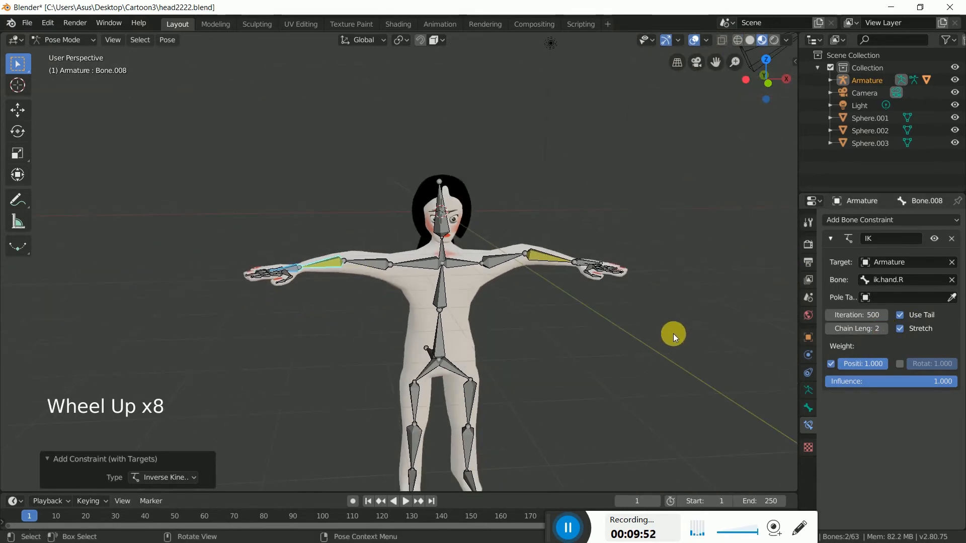
pyautogui.click(582, 263)
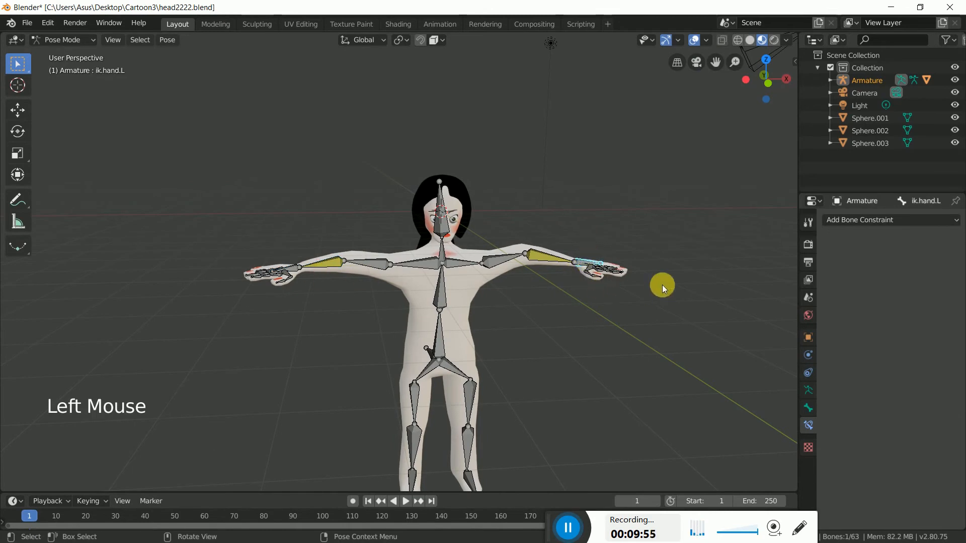
pyautogui.click(808, 408)
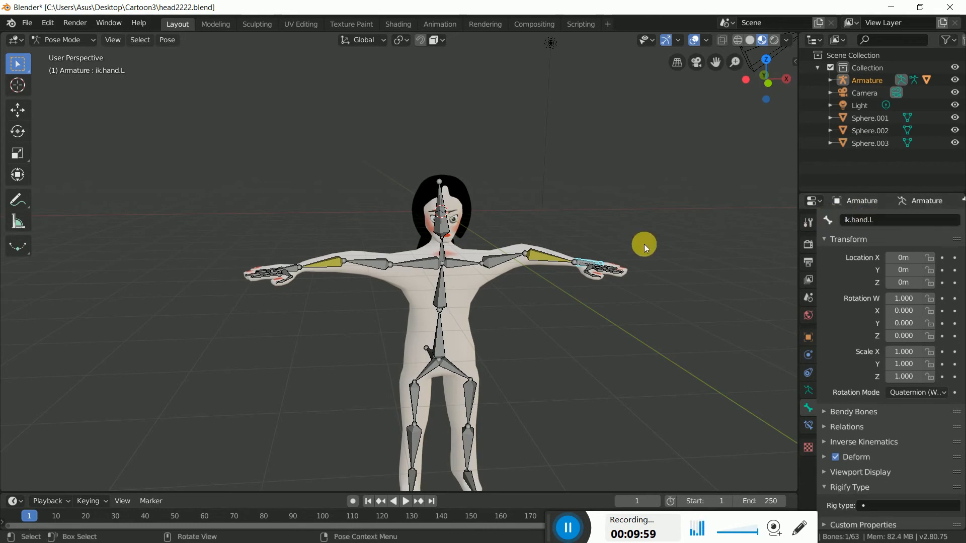
pyautogui.moveTo(644, 243); pyautogui.dragTo(614, 254, button='middle')
pyautogui.moveTo(589, 266); pyautogui.dragTo(616, 281)
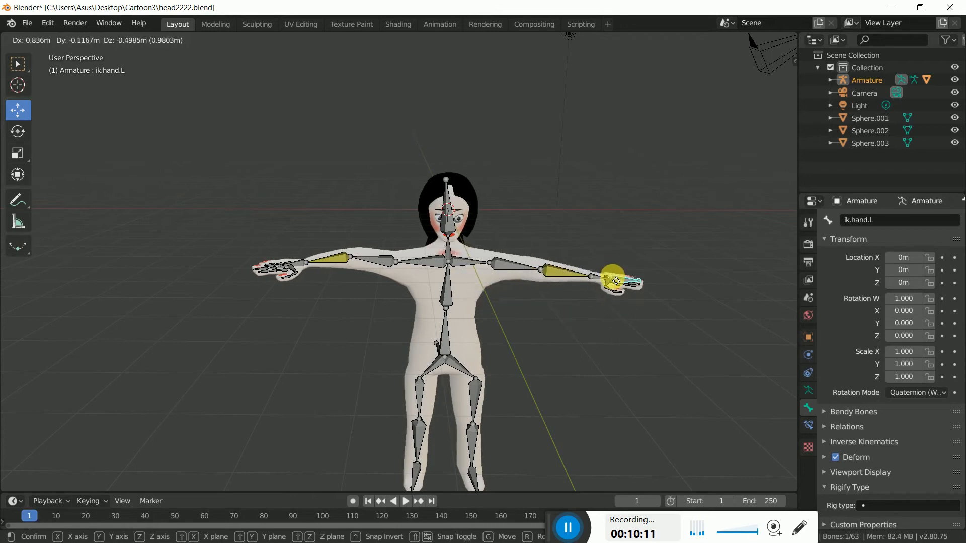
pyautogui.rightClick(596, 266)
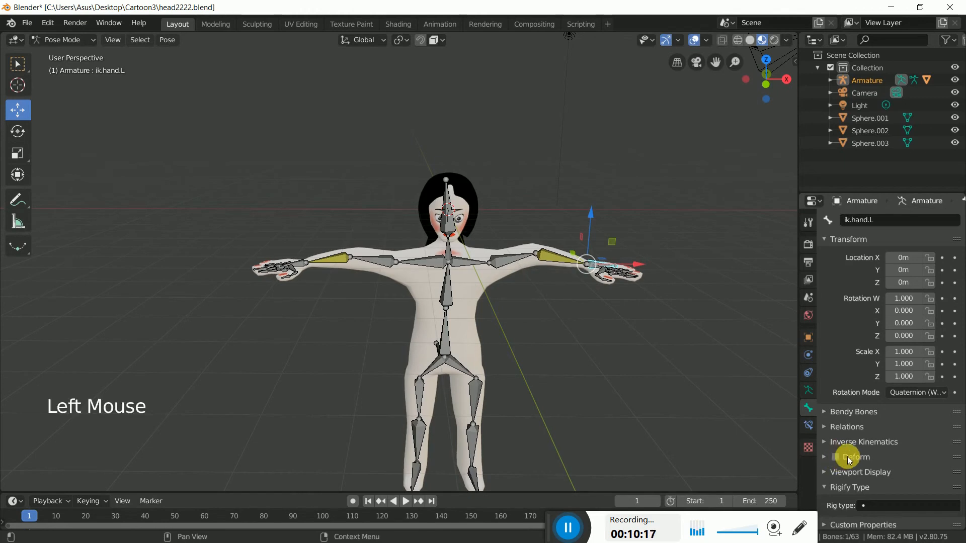
# - Test the right arm's IK with a cancelled move of ik.hand.R and inspect the rig from the side and front
pyautogui.click(298, 267)
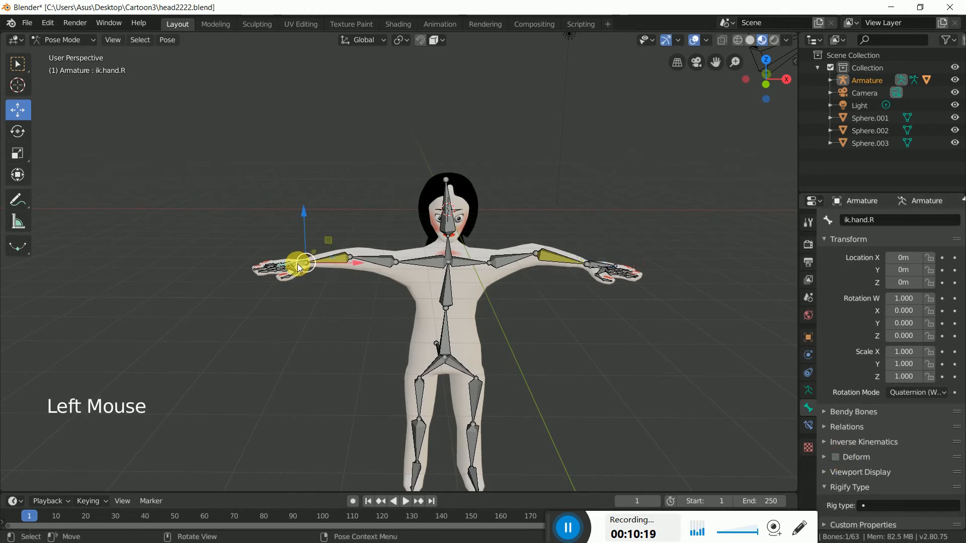
pyautogui.moveTo(308, 263)
pyautogui.mouseDown()
pyautogui.moveTo(233, 263)
pyautogui.moveTo(276, 241)
pyautogui.moveTo(282, 346)
pyautogui.moveTo(314, 215)
pyautogui.moveTo(324, 298)
pyautogui.moveTo(380, 252)
pyautogui.moveTo(283, 263)
pyautogui.moveTo(313, 257)
pyautogui.mouseUp()
pyautogui.rightClick(313, 257)
pyautogui.moveTo(599, 321); pyautogui.dragTo(487, 334, button='middle')
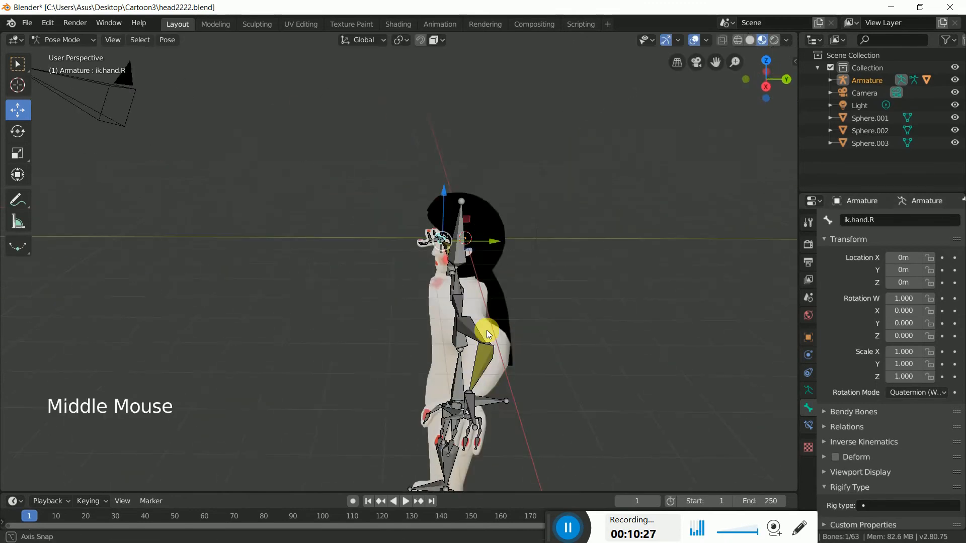
pyautogui.keyDown('shift'); pyautogui.moveTo(514, 379); pyautogui.dragTo(512, 161, button='middle'); pyautogui.keyUp('shift')
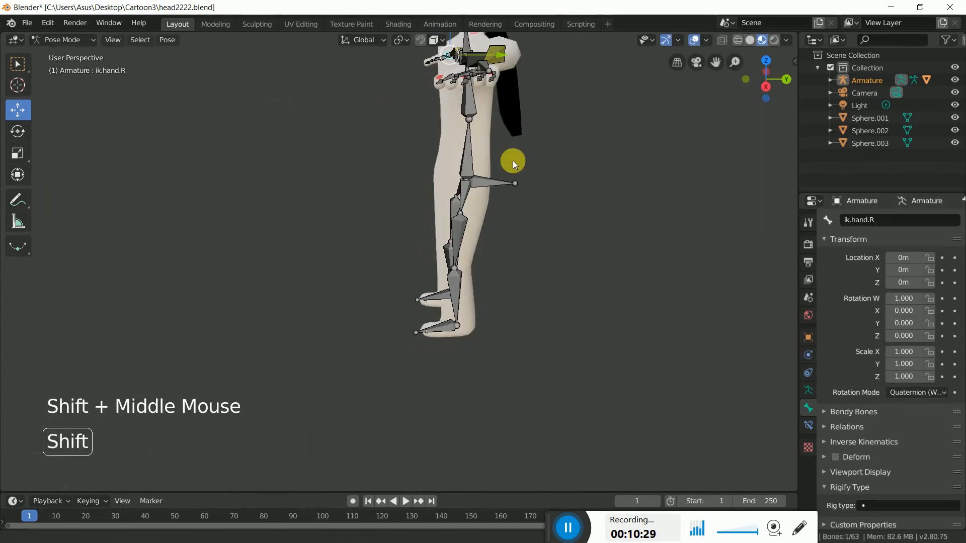
pyautogui.moveTo(506, 318); pyautogui.dragTo(563, 218, button='middle')
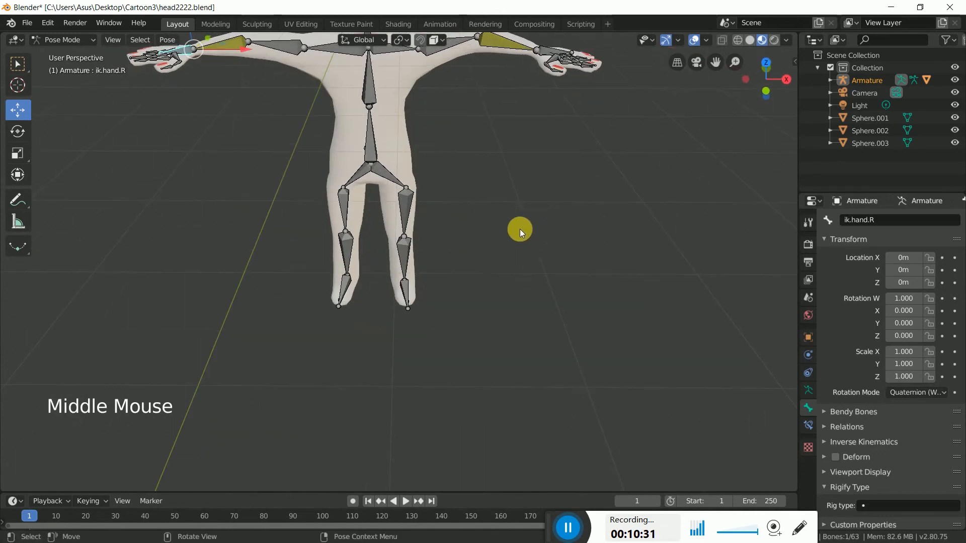
pyautogui.keyDown('shift'); pyautogui.moveTo(469, 183); pyautogui.dragTo(511, 358, button='middle'); pyautogui.keyUp('shift')
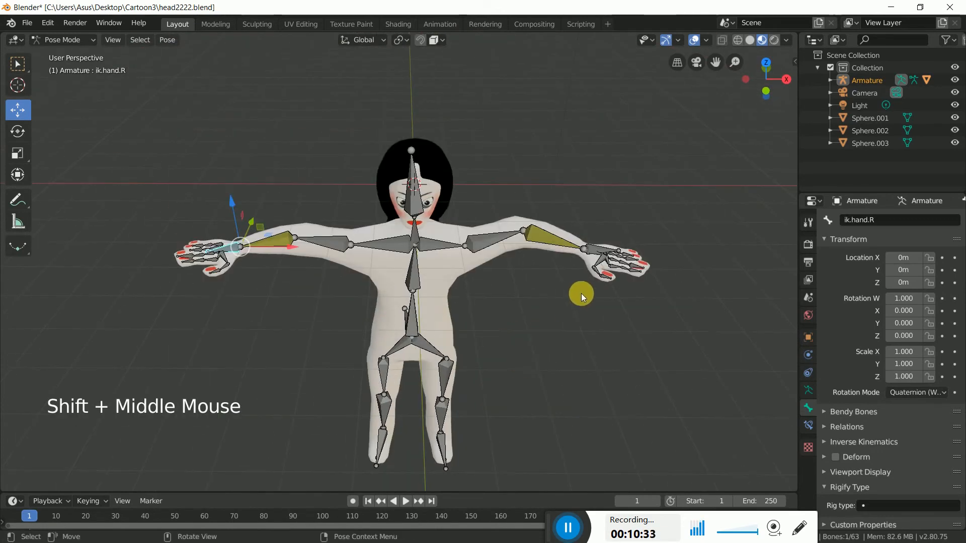
# - Add a Copy Rotation constraint to the left hand bone with the ik.hand.L bone as its target
pyautogui.scroll(-2, 581, 293)
pyautogui.scroll(-1, 581, 294)
pyautogui.keyDown('shift'); pyautogui.moveTo(581, 293); pyautogui.dragTo(451, 345, button='middle'); pyautogui.keyUp('shift')
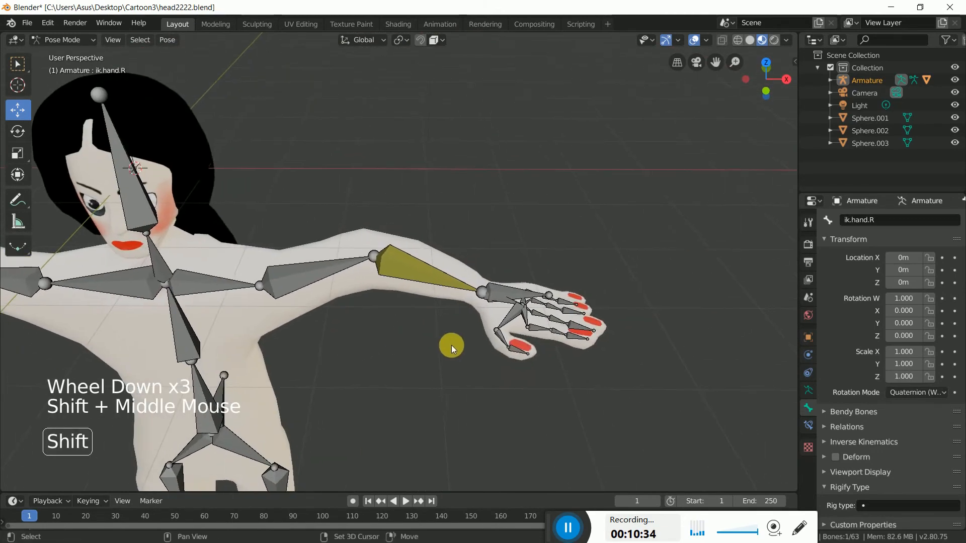
pyautogui.click(507, 305)
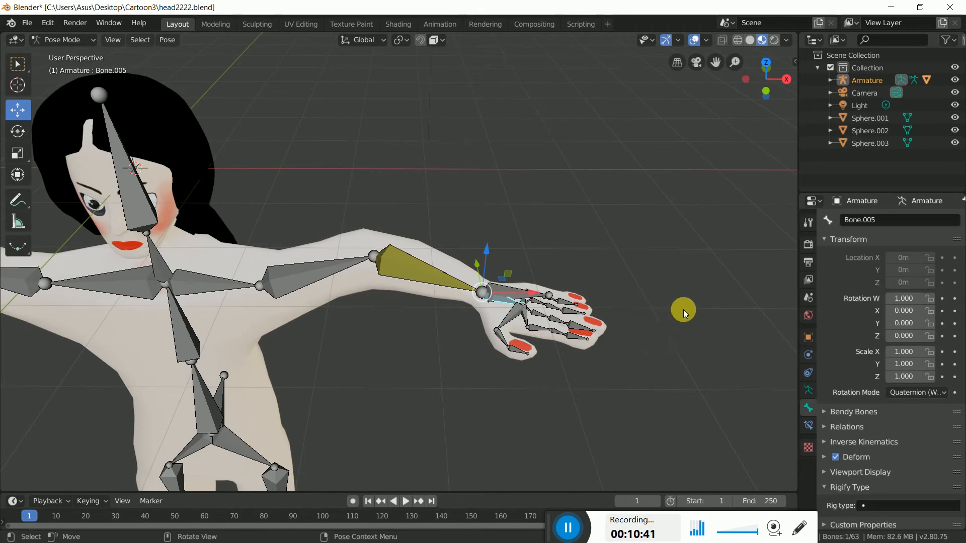
pyautogui.click(524, 295)
pyautogui.click(519, 305)
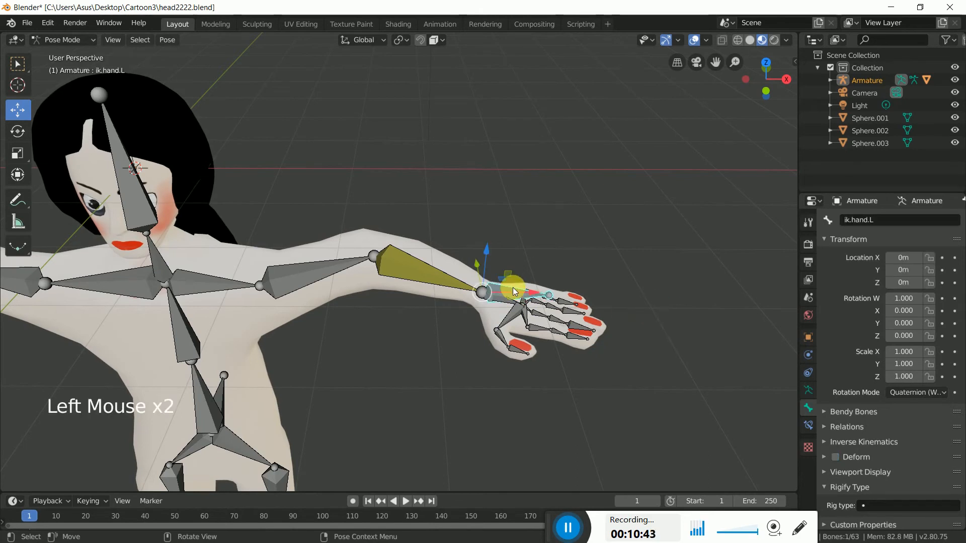
pyautogui.keyDown('shift'); pyautogui.click(496, 303); pyautogui.keyUp('shift')
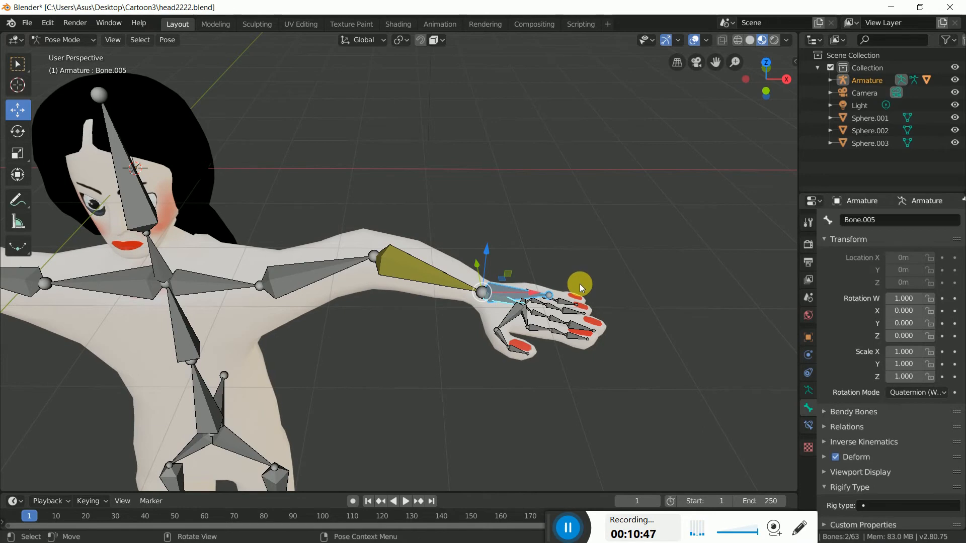
pyautogui.hotkey('shift', 'ctrl', 'c')
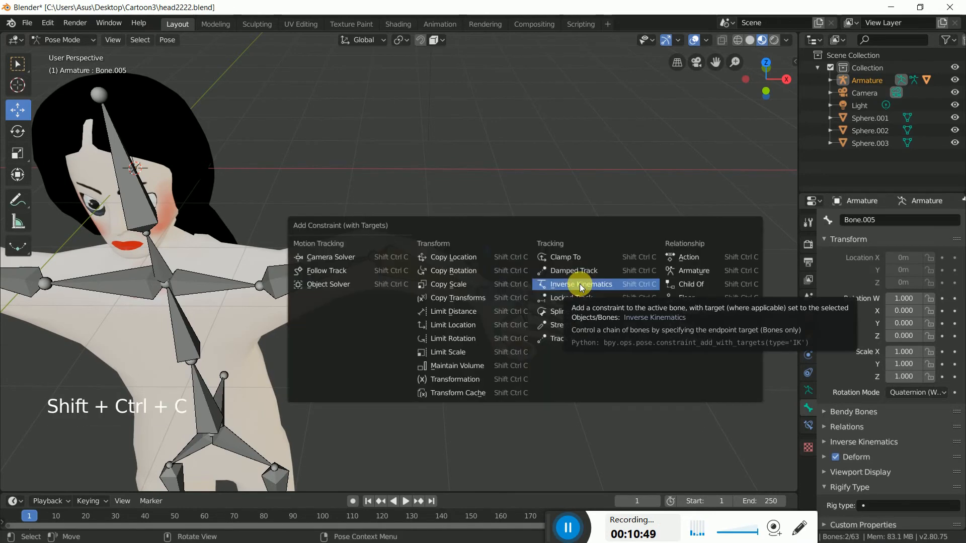
pyautogui.click(460, 271)
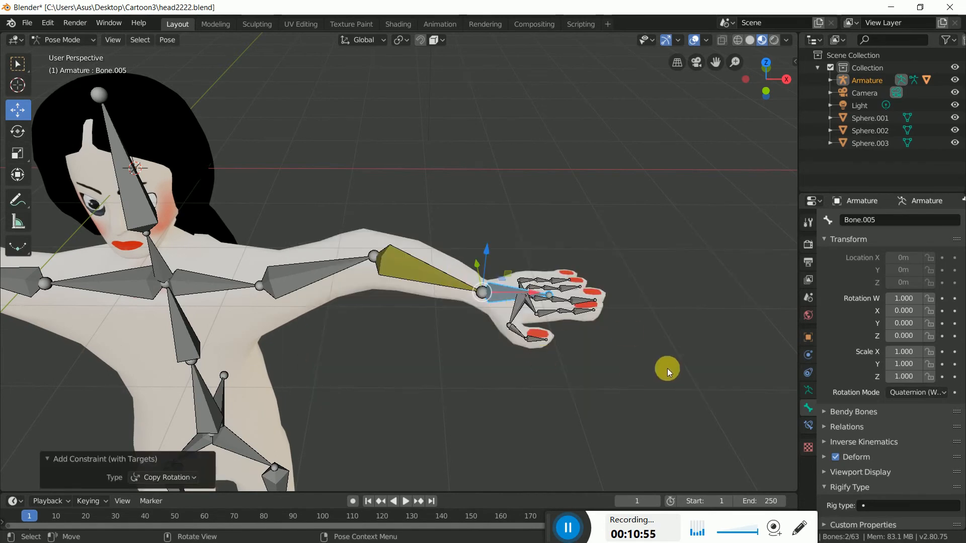
# - Test the left hand's Copy Rotation constraint with a cancelled rotation of the ik.hand.L bone
pyautogui.click(530, 313)
pyautogui.click(496, 290)
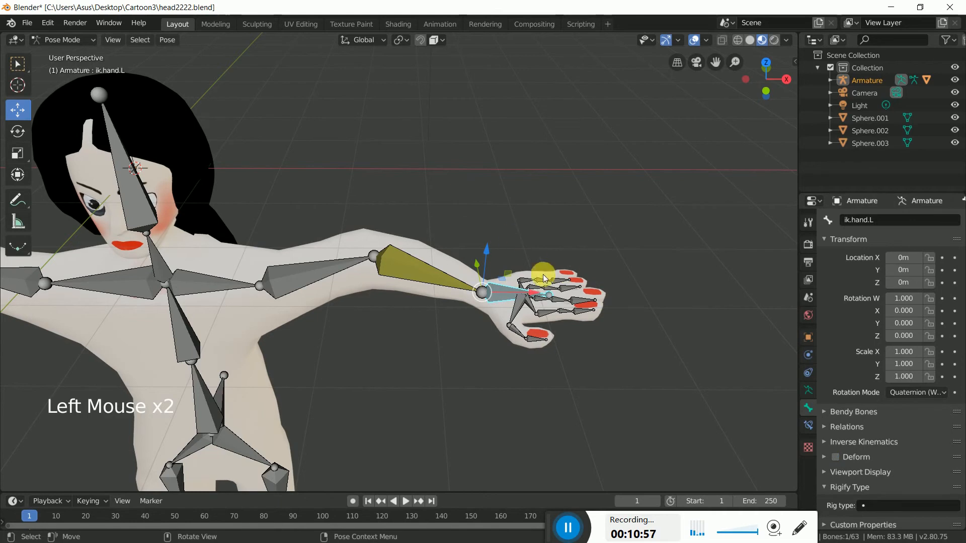
pyautogui.press('r')
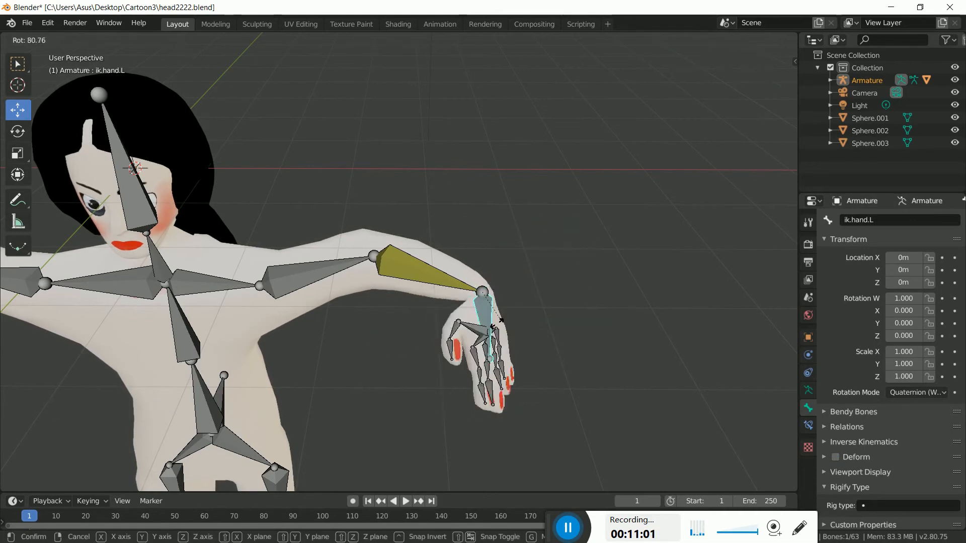
pyautogui.rightClick(544, 278)
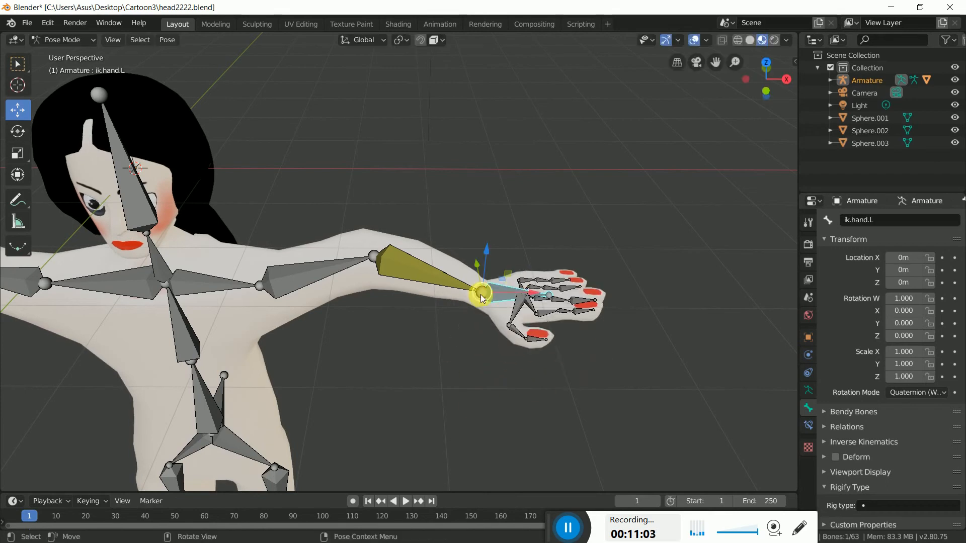
pyautogui.moveTo(482, 294); pyautogui.dragTo(510, 282)
# - Add a Copy Rotation constraint to the right hand bone with the ik.hand.R bone as its target
pyautogui.keyDown('shift'); pyautogui.moveTo(338, 312); pyautogui.dragTo(643, 321, button='middle'); pyautogui.keyUp('shift')
pyautogui.moveTo(372, 325); pyautogui.dragTo(341, 288, button='middle')
pyautogui.scroll(-3, 343, 291)
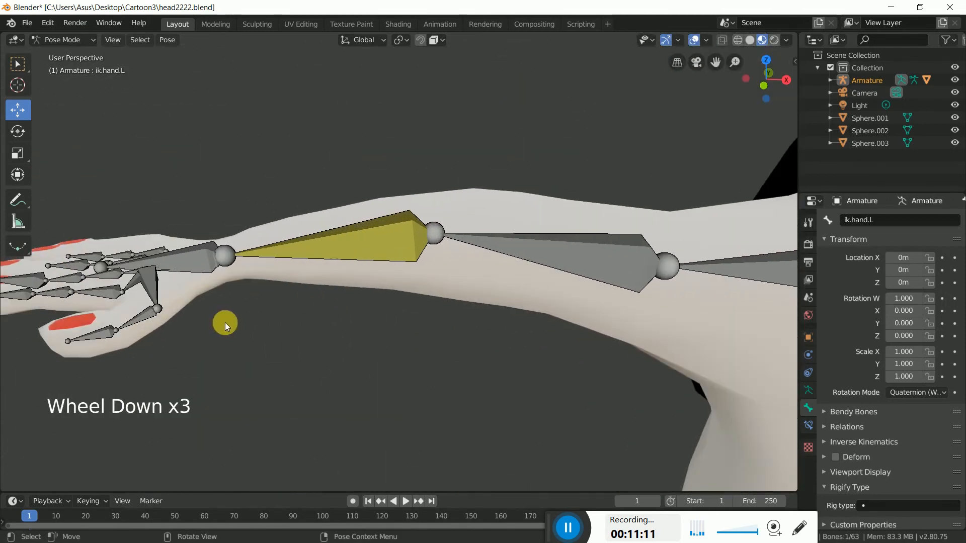
pyautogui.keyDown('shift'); pyautogui.moveTo(230, 321); pyautogui.dragTo(374, 342, button='middle'); pyautogui.keyUp('shift')
pyautogui.click(392, 295)
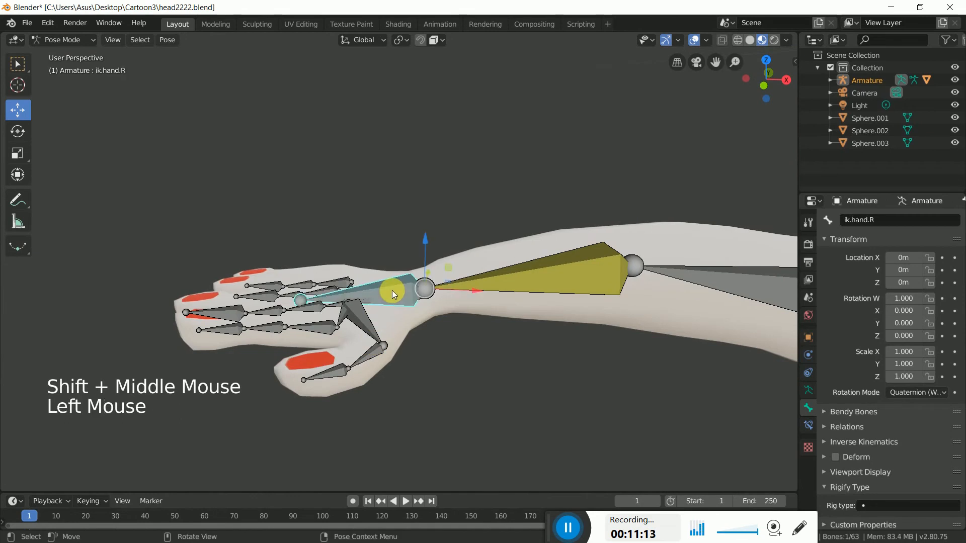
pyautogui.press('shift')
pyautogui.keyDown('shift'); pyautogui.click(372, 301); pyautogui.keyUp('shift')
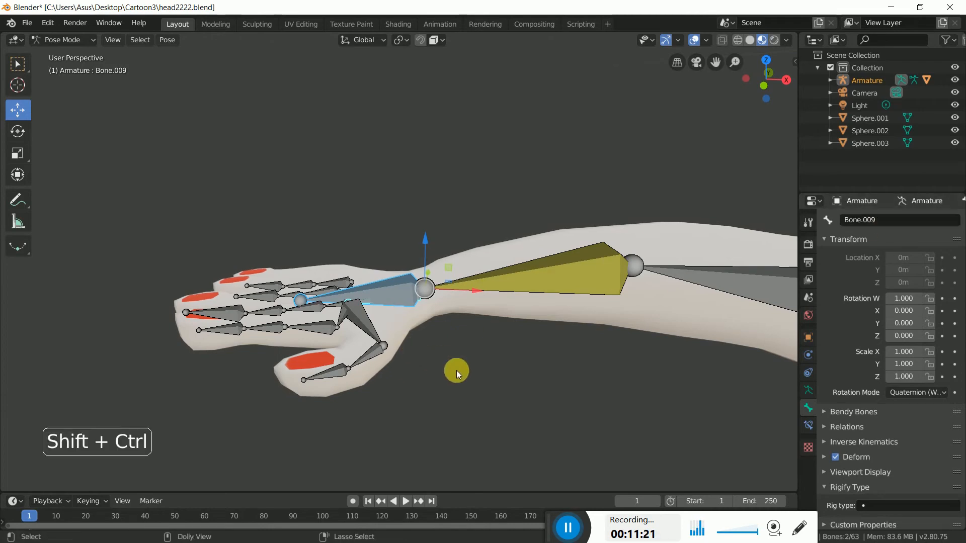
pyautogui.hotkey('ctrl', 'shift', 'v')
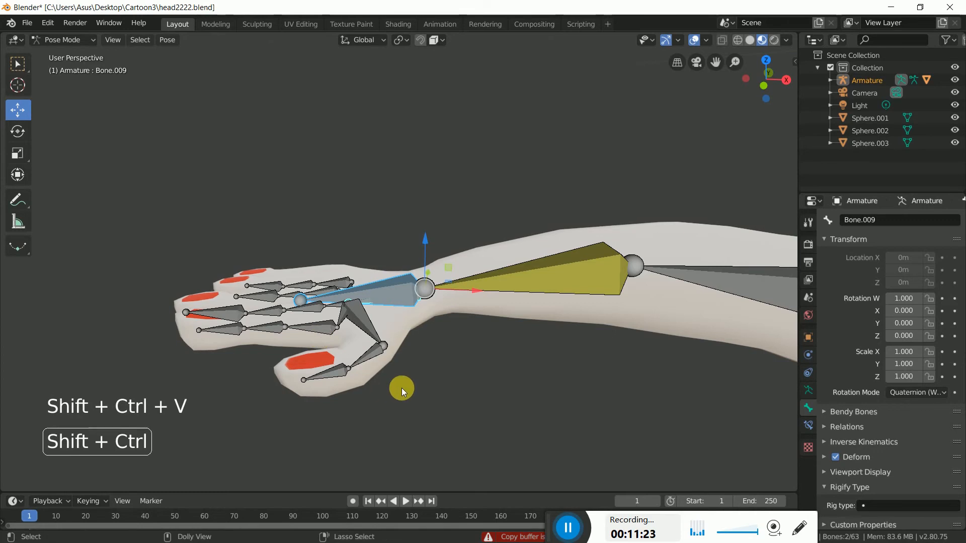
pyautogui.hotkey('ctrl', 'shift', 'c')
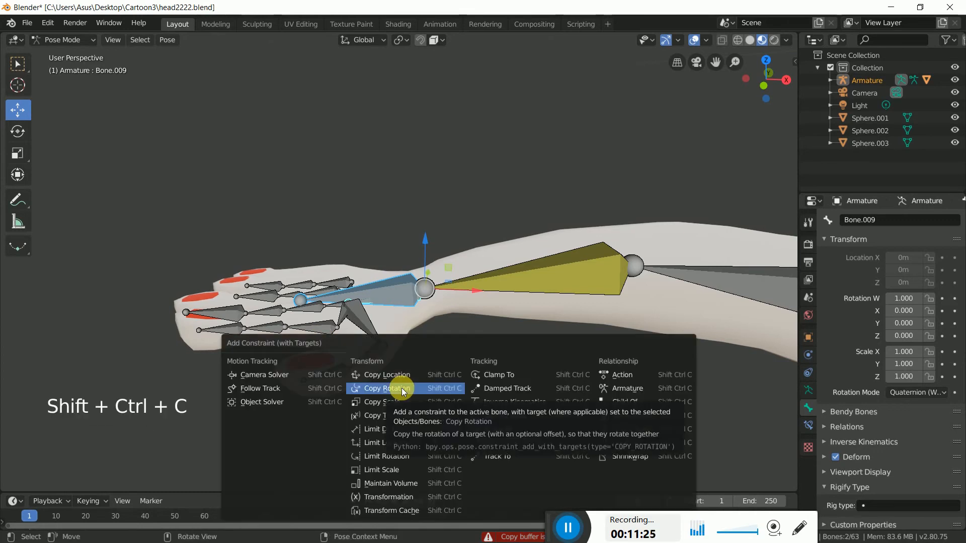
pyautogui.click(401, 388)
# - Add an Inverse Kinematics constraint to the left shin bone with the ik.foot.L bone as its target
pyautogui.scroll(5, 514, 351)
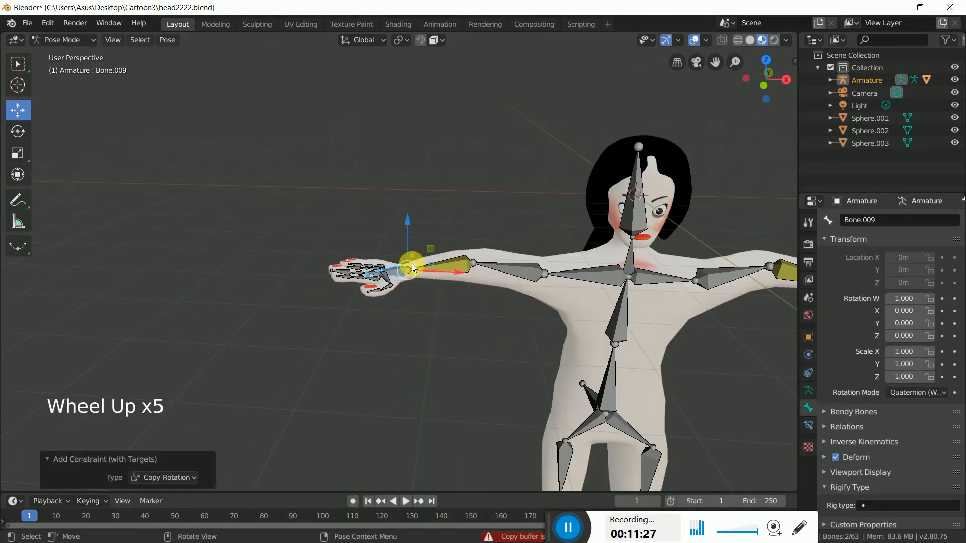
pyautogui.keyDown('shift'); pyautogui.moveTo(680, 360); pyautogui.dragTo(535, 321, button='middle'); pyautogui.keyUp('shift')
pyautogui.scroll(5, 535, 324)
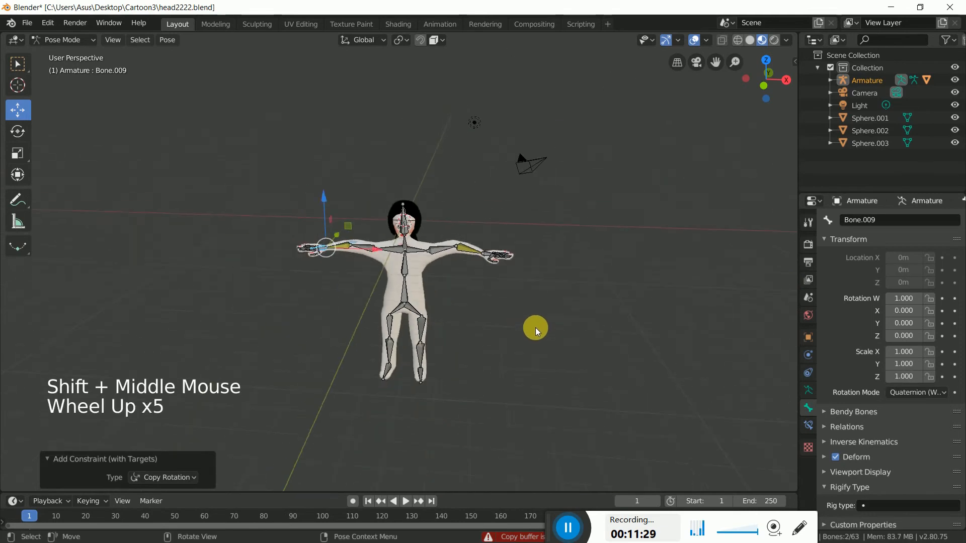
pyautogui.scroll(-1, 523, 333)
pyautogui.scroll(-6, 523, 333)
pyautogui.keyDown('shift'); pyautogui.moveTo(519, 404); pyautogui.dragTo(558, 204, button='middle'); pyautogui.keyUp('shift')
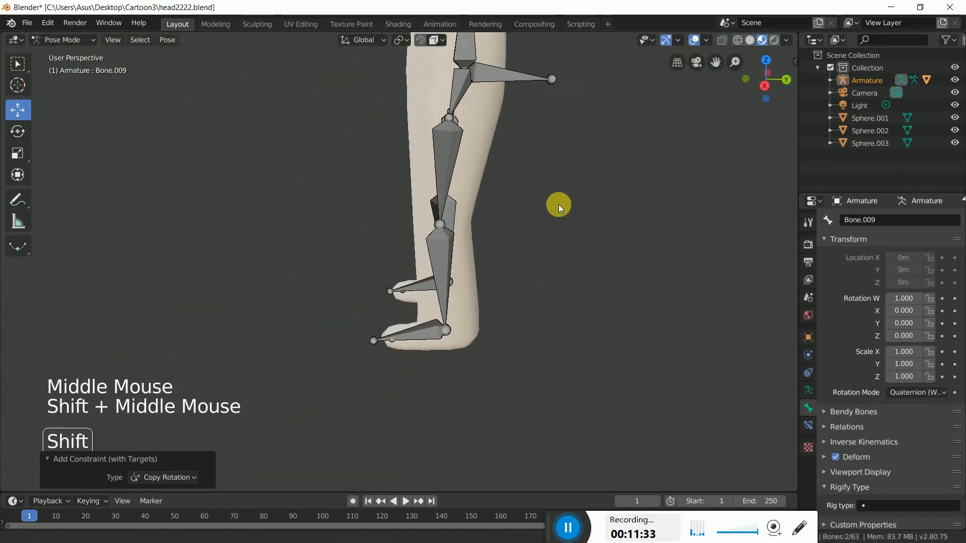
pyautogui.scroll(-1, 564, 208)
pyautogui.scroll(-3, 563, 208)
pyautogui.moveTo(604, 369); pyautogui.dragTo(490, 412, button='middle')
pyautogui.click(481, 383)
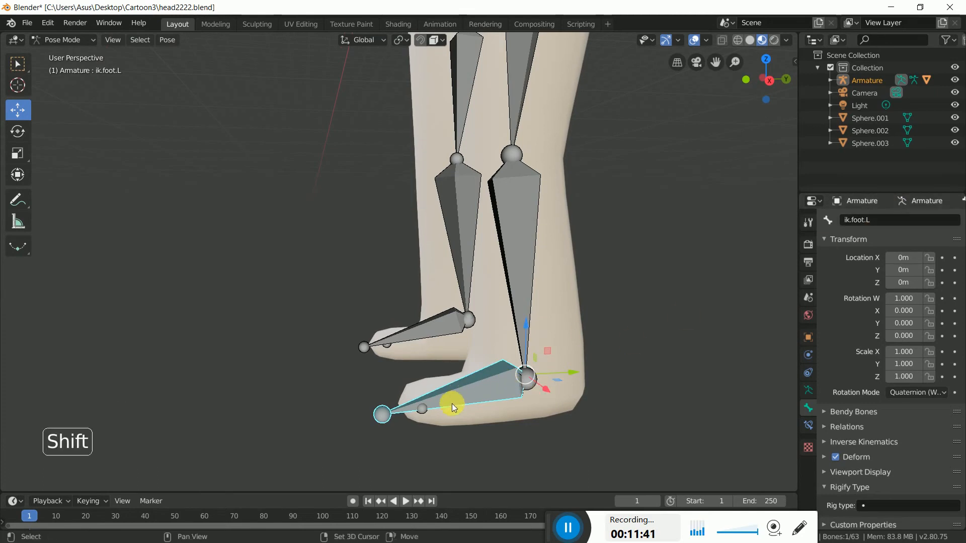
pyautogui.keyDown('shift'); pyautogui.click(452, 404); pyautogui.keyUp('shift')
pyautogui.click(483, 382)
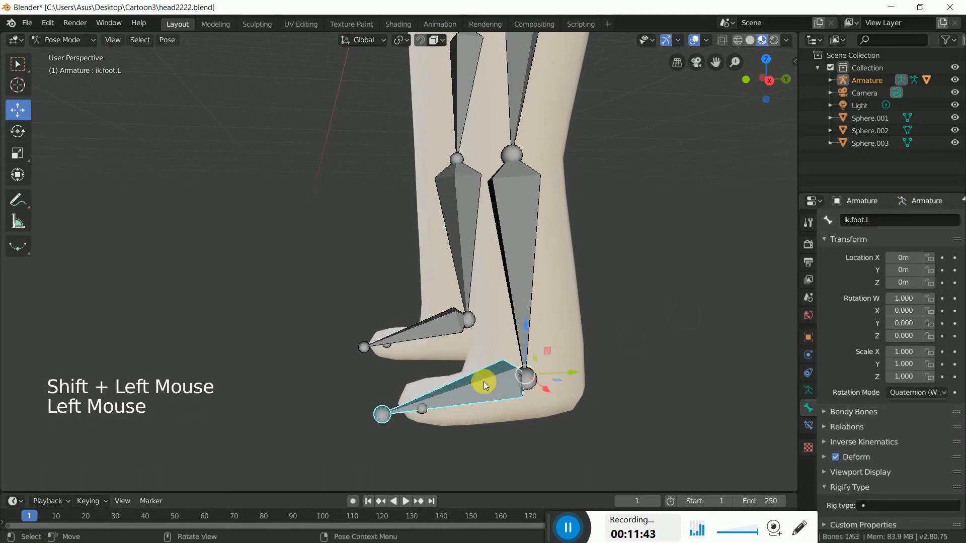
pyautogui.keyDown('shift'); pyautogui.click(524, 255); pyautogui.keyUp('shift')
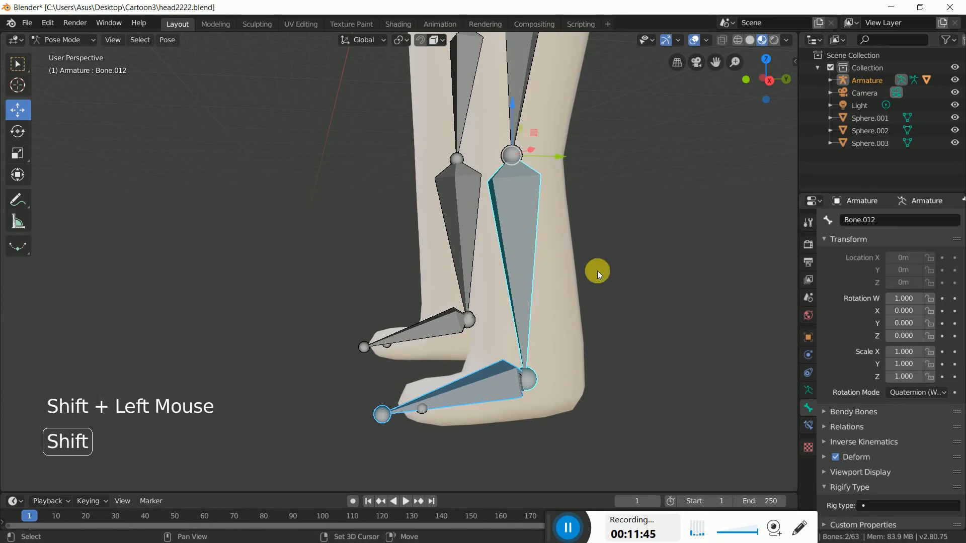
pyautogui.hotkey('shift', 'ctrl', 'c')
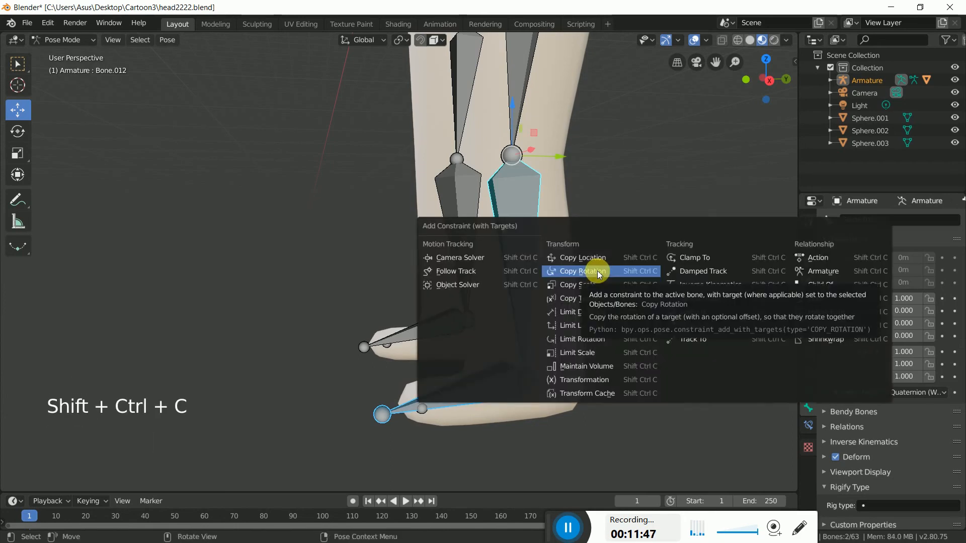
pyautogui.click(711, 284)
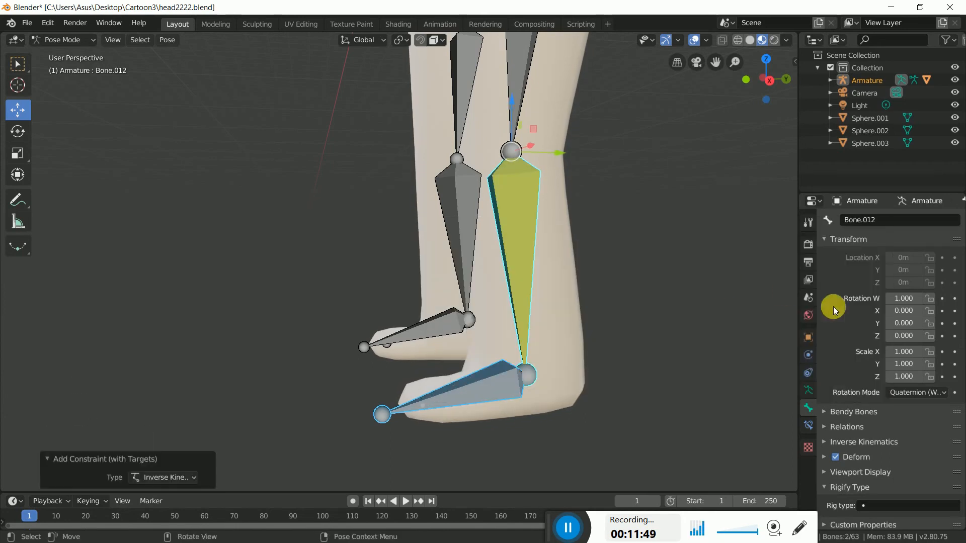
# - Set the chain length of the left shin's IK constraint to 2
pyautogui.click(807, 424)
pyautogui.click(883, 329)
pyautogui.click(882, 328)
# - Add an Inverse Kinematics constraint to the right shin bone with the ik.foot.R bone as its target
pyautogui.moveTo(467, 303); pyautogui.dragTo(333, 234, button='middle')
pyautogui.click(286, 336)
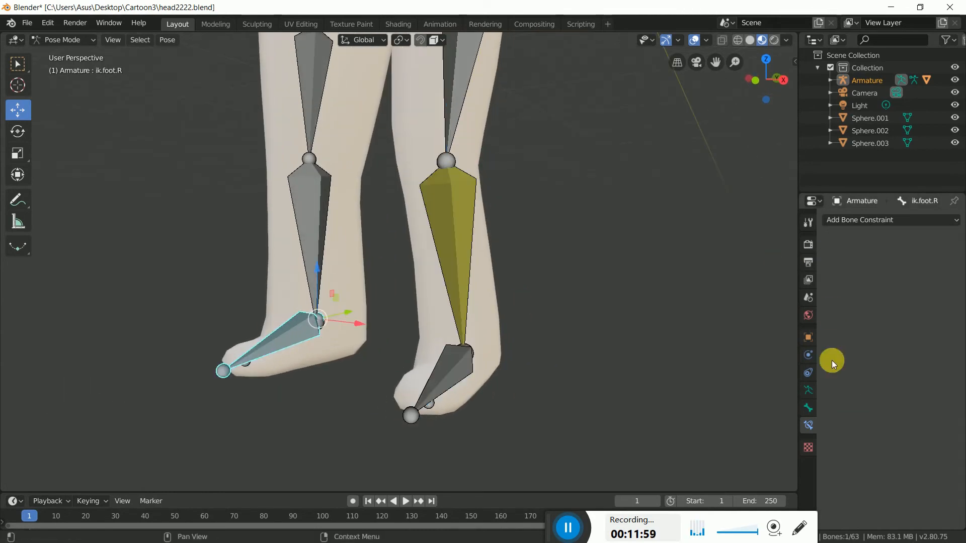
pyautogui.click(810, 411)
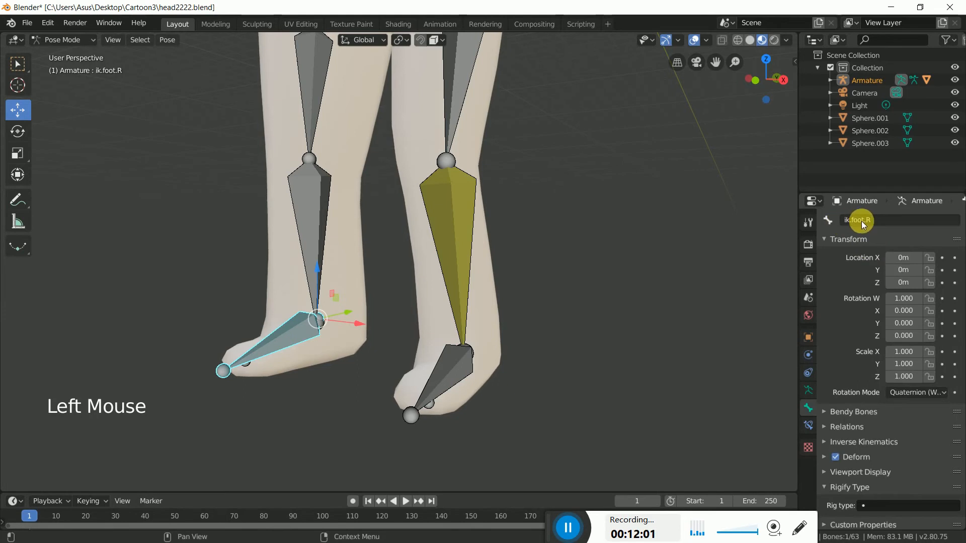
pyautogui.keyDown('shift'); pyautogui.click(312, 223); pyautogui.keyUp('shift')
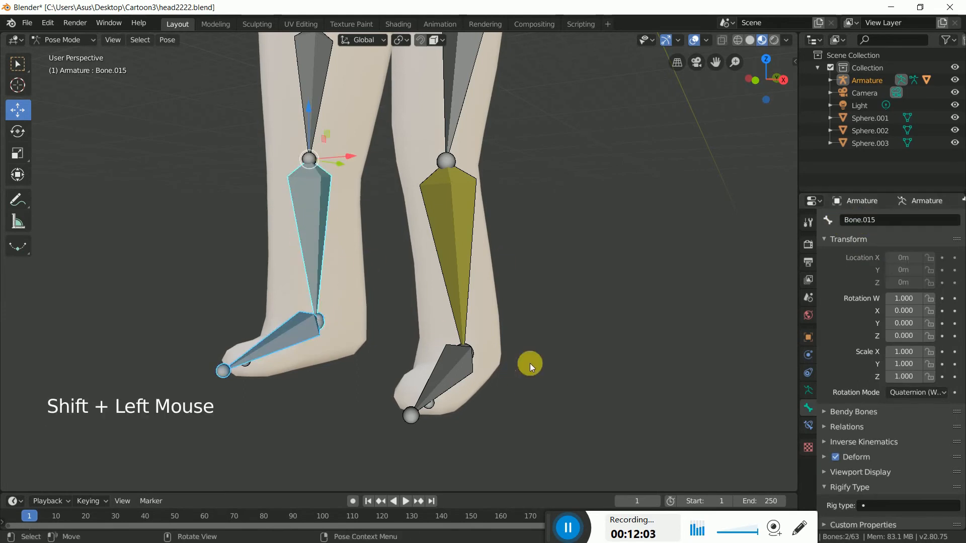
pyautogui.hotkey('ctrl', 'shift', 'c')
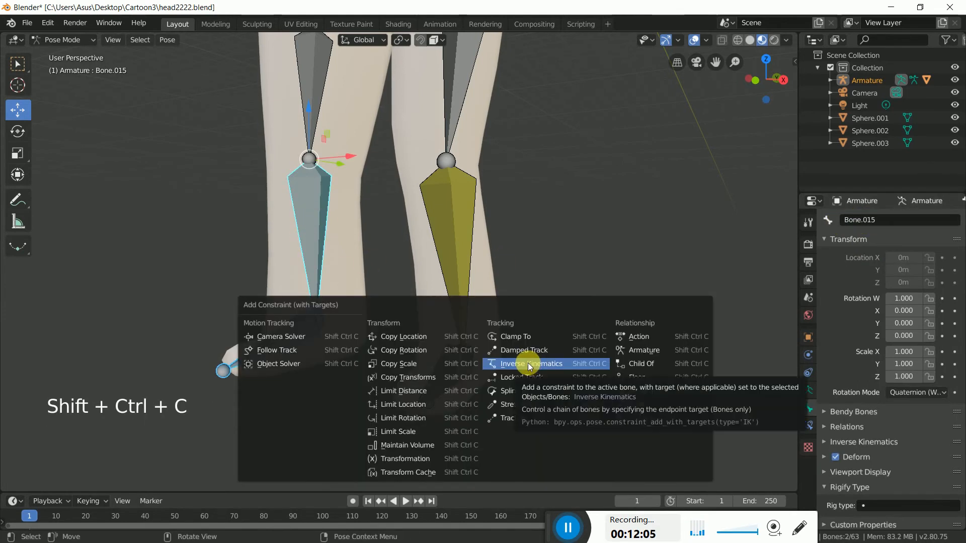
pyautogui.click(529, 364)
# - Set the chain length of the right shin's IK constraint to 2
pyautogui.click(809, 423)
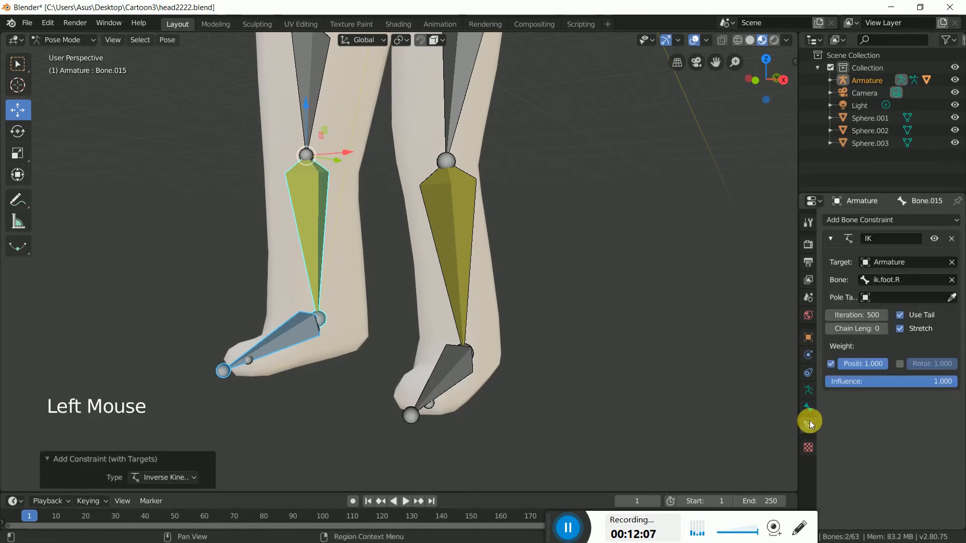
pyautogui.click(882, 328)
pyautogui.click(883, 328)
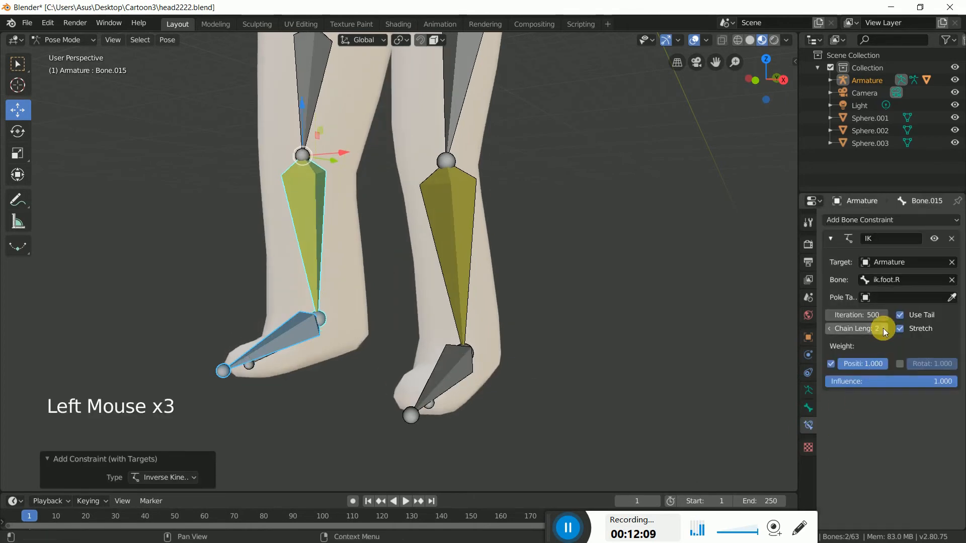
# - Inspect the legs from the side and test the left leg's IK by rotating the ik.foot.L bone
pyautogui.click(524, 362)
pyautogui.moveTo(524, 361)
pyautogui.mouseDown(button='middle')
pyautogui.moveTo(537, 373)
pyautogui.moveTo(517, 373)
pyautogui.mouseUp(button='middle')
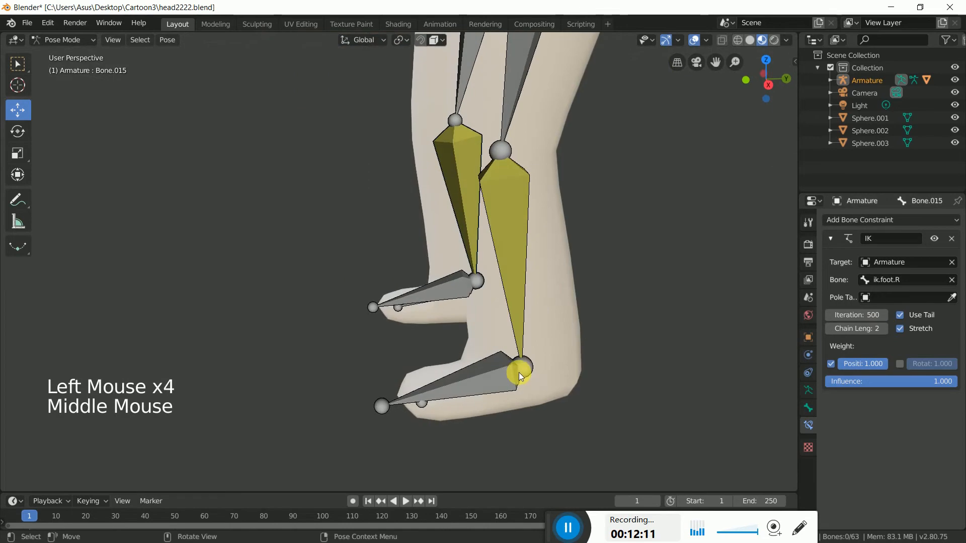
pyautogui.scroll(-2, 520, 373)
pyautogui.scroll(4, 536, 371)
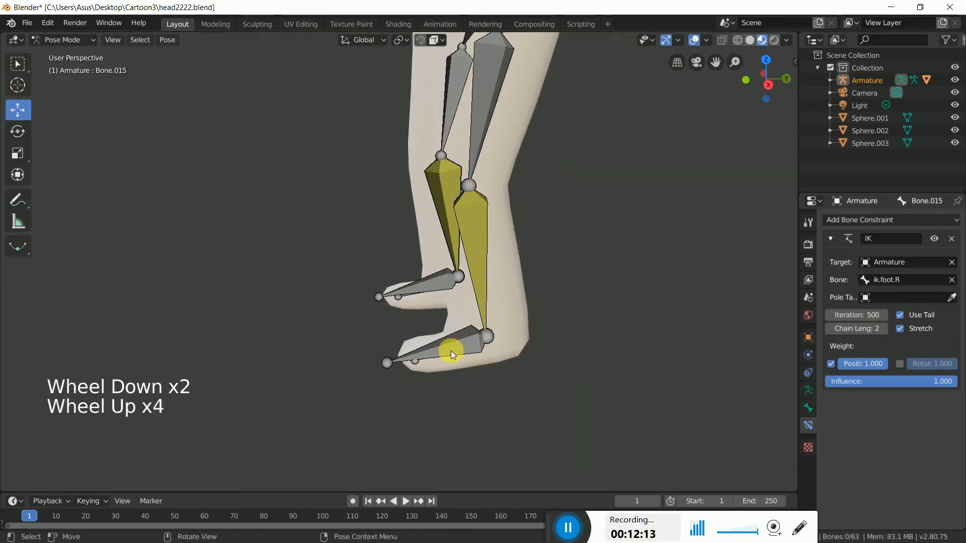
pyautogui.click(501, 327)
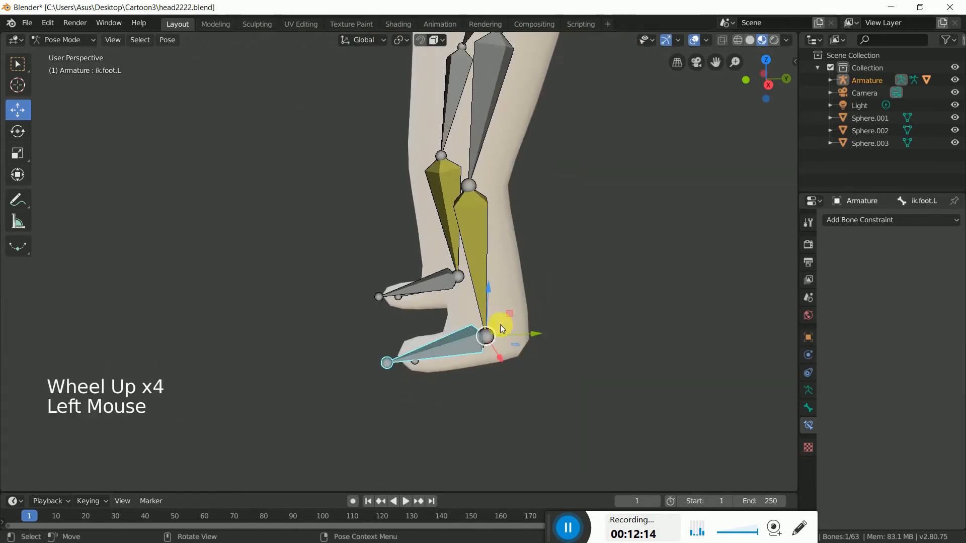
pyautogui.click(18, 131)
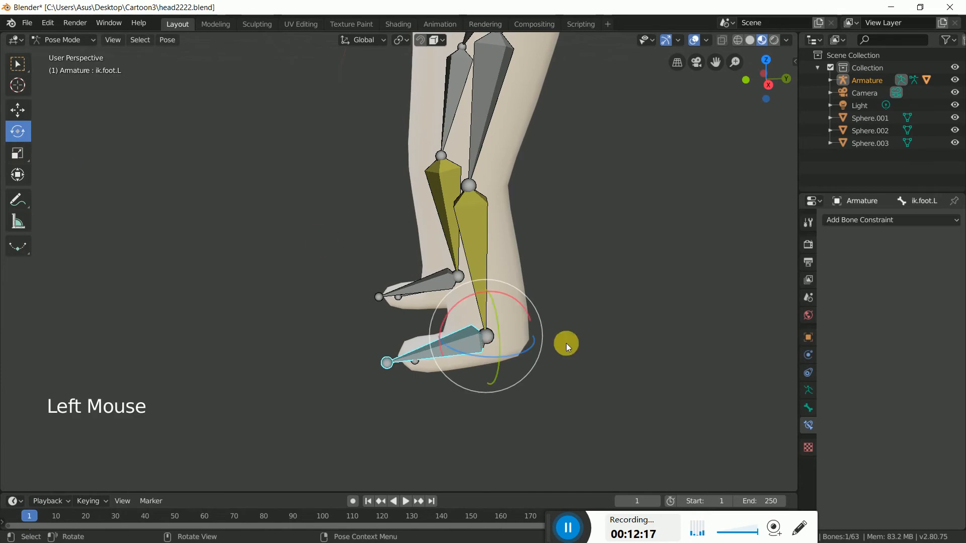
pyautogui.moveTo(463, 292); pyautogui.dragTo(483, 306)
# - Turn off Deform for the ik.foot.L and ik.foot.R bones
pyautogui.click(814, 416)
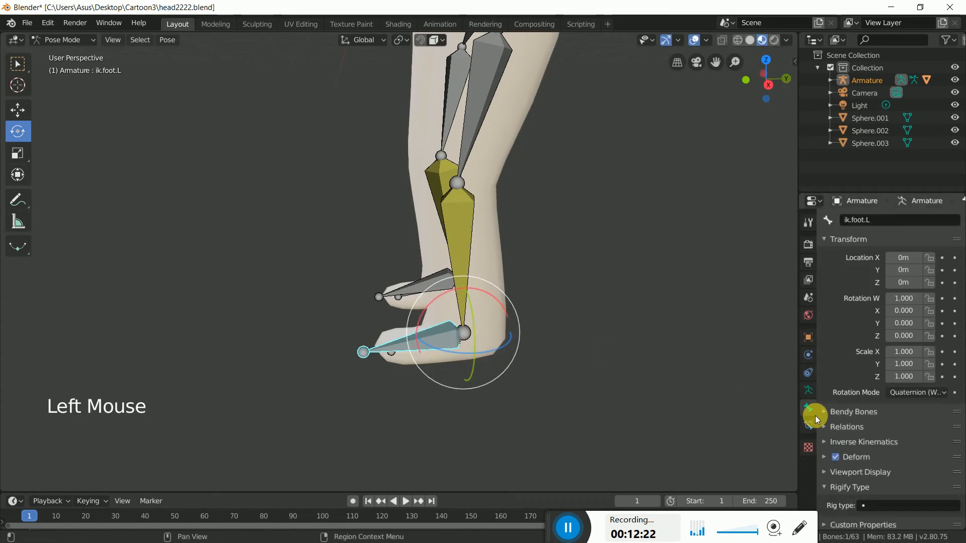
pyautogui.click(836, 457)
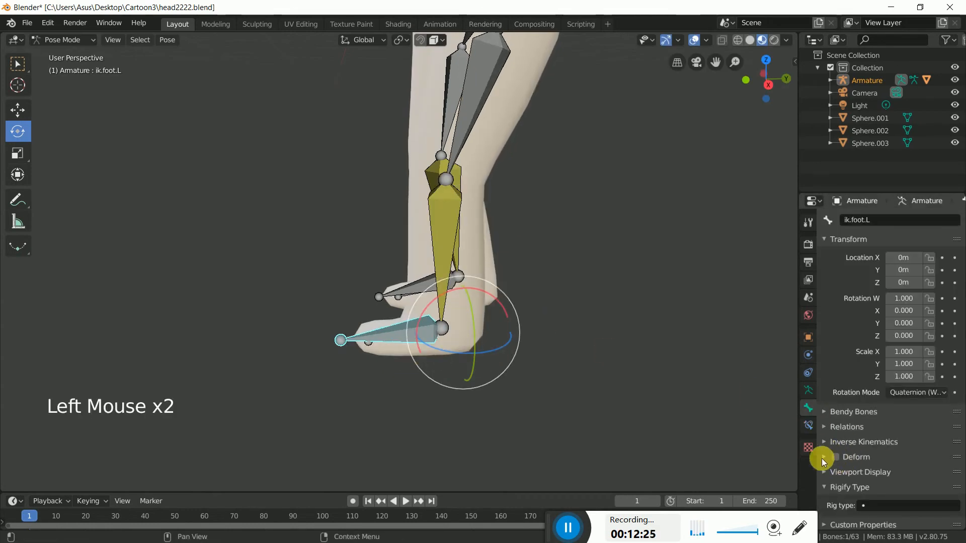
pyautogui.moveTo(554, 415); pyautogui.dragTo(319, 321, button='middle')
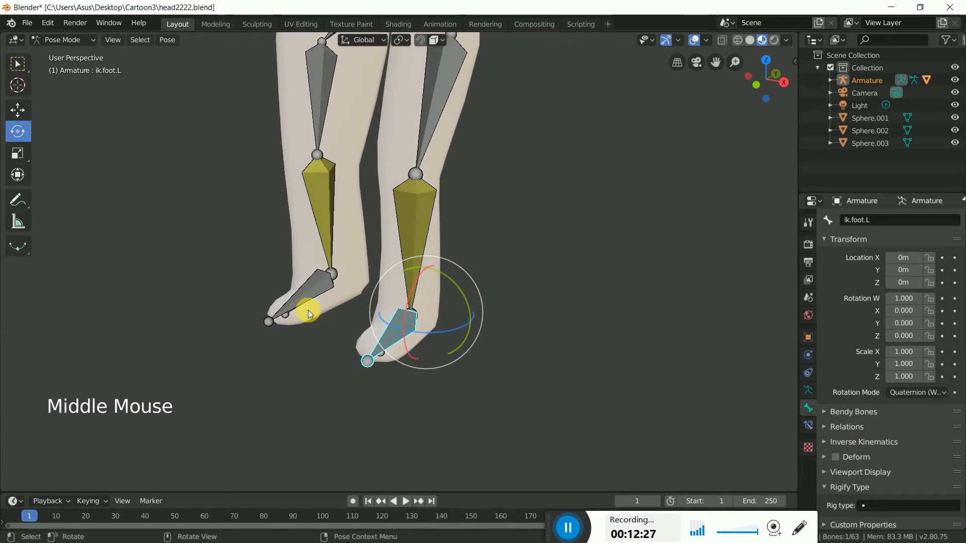
pyautogui.click(310, 291)
pyautogui.click(836, 457)
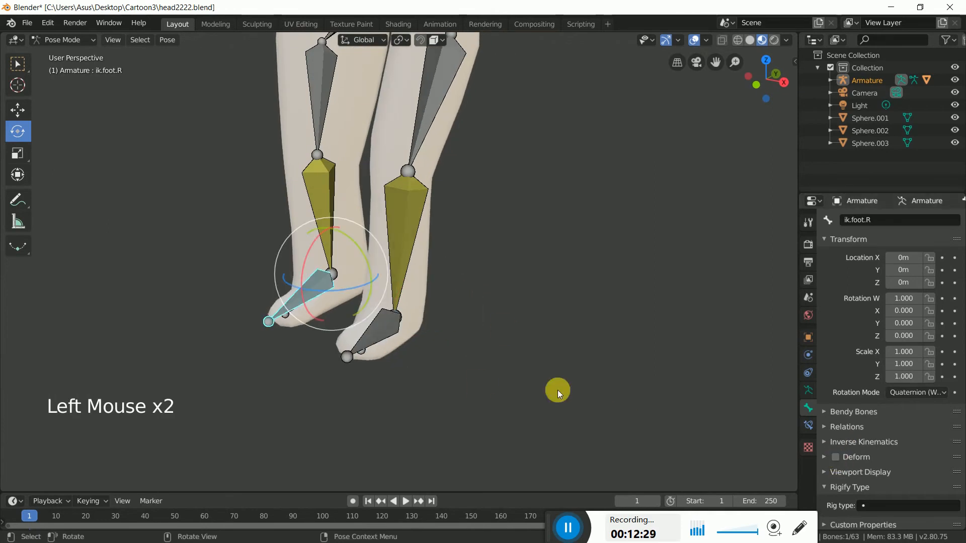
# - Rotate the ik.foot.R bone by 1.24° in the view plane and switch back to the Move tool
pyautogui.moveTo(518, 366); pyautogui.dragTo(529, 377)
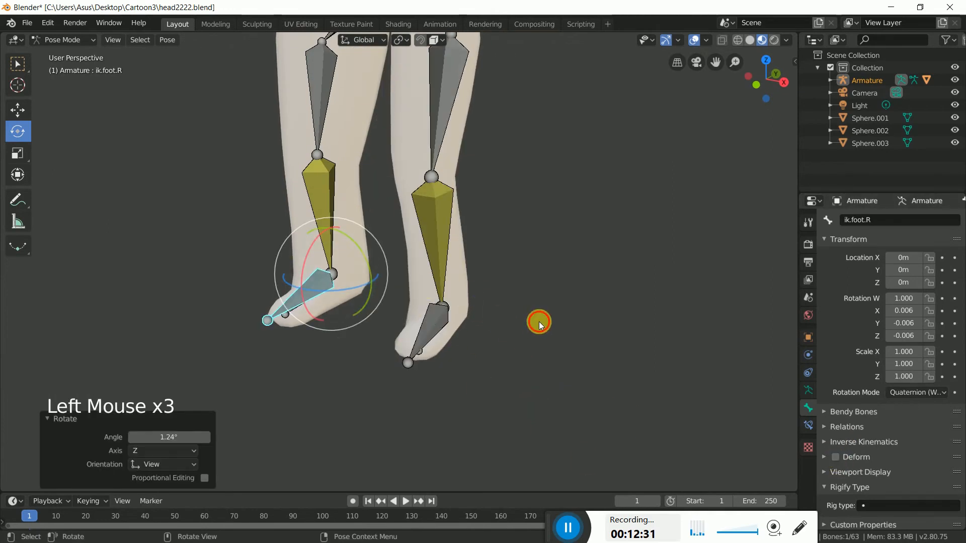
pyautogui.click(539, 321)
pyautogui.moveTo(489, 327); pyautogui.dragTo(60, 158, button='middle')
pyautogui.click(16, 111)
# - Add a Copy Rotation constraint to the left foot deform bone, Bone.017, using ik.foot.L as its target
pyautogui.click(463, 347)
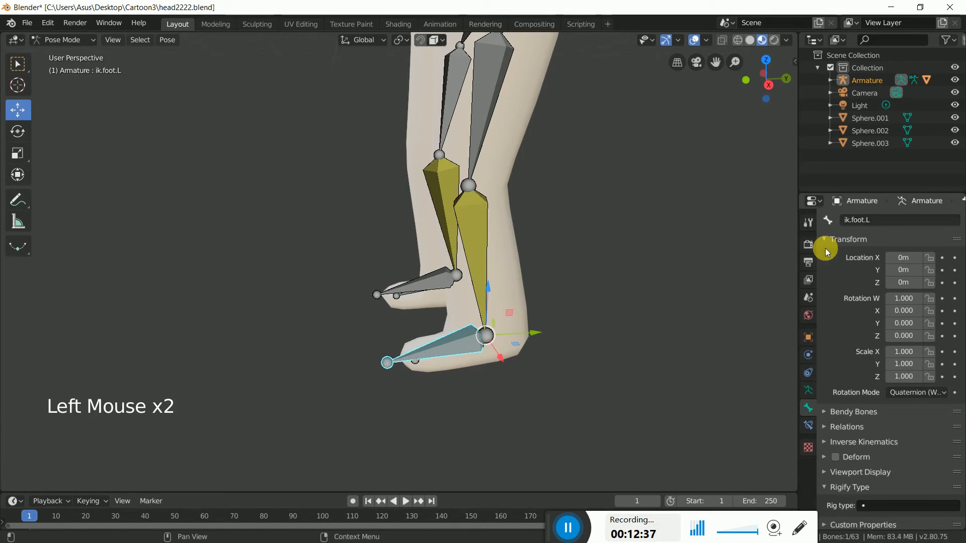
pyautogui.keyDown('shift'); pyautogui.click(441, 362); pyautogui.keyUp('shift')
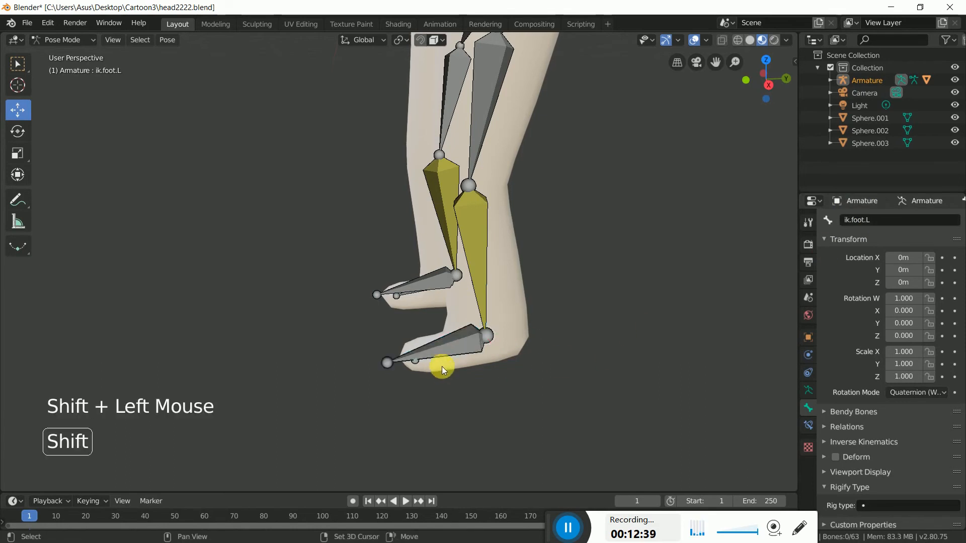
pyautogui.keyDown('shift'); pyautogui.click(414, 366); pyautogui.keyUp('shift')
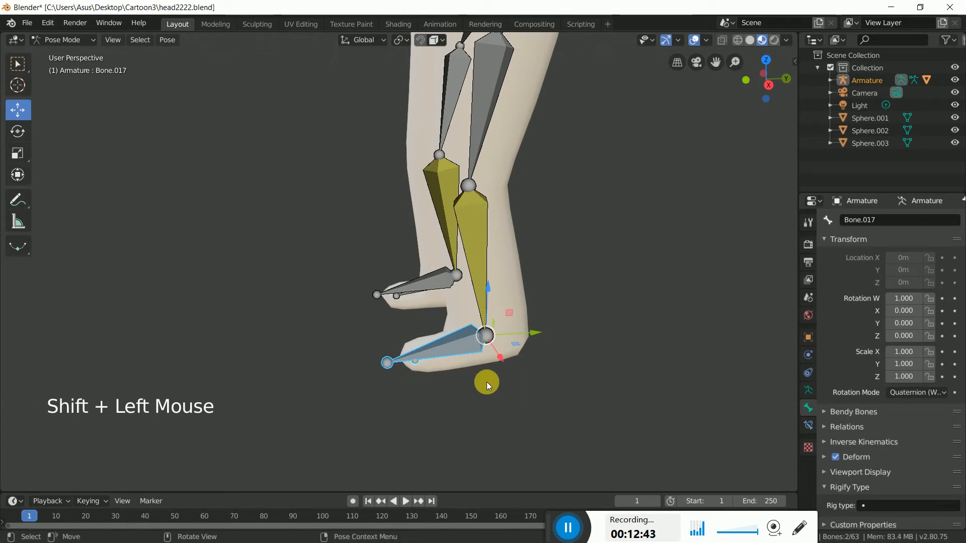
pyautogui.hotkey('ctrl', 'shift', 'c')
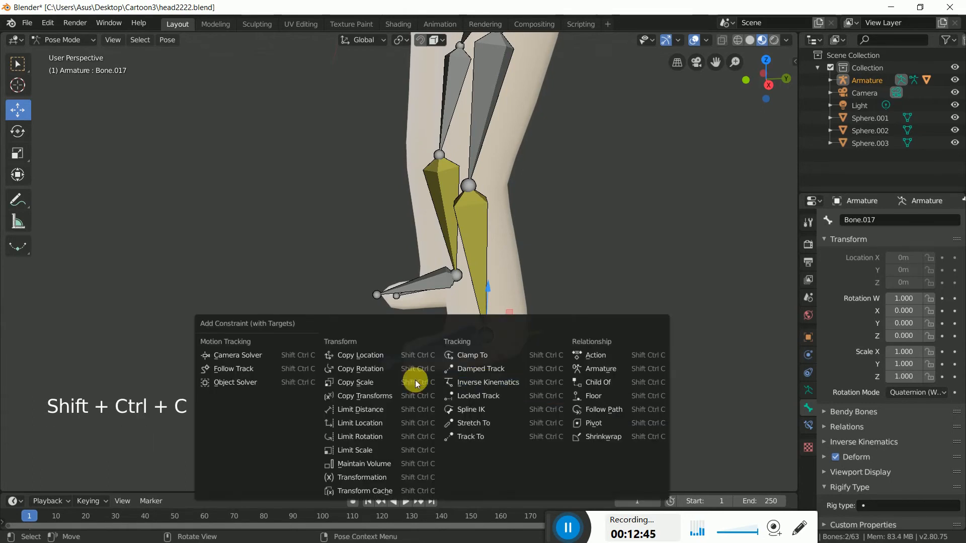
pyautogui.click(360, 368)
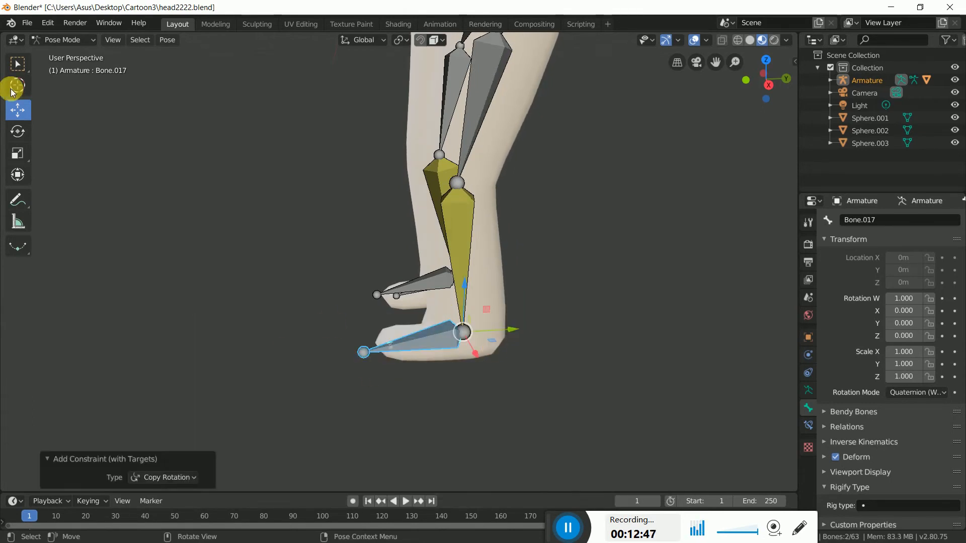
# - Test the left foot's movement with the Transform tool, cancel the trial and select ik.foot.L
pyautogui.click(17, 174)
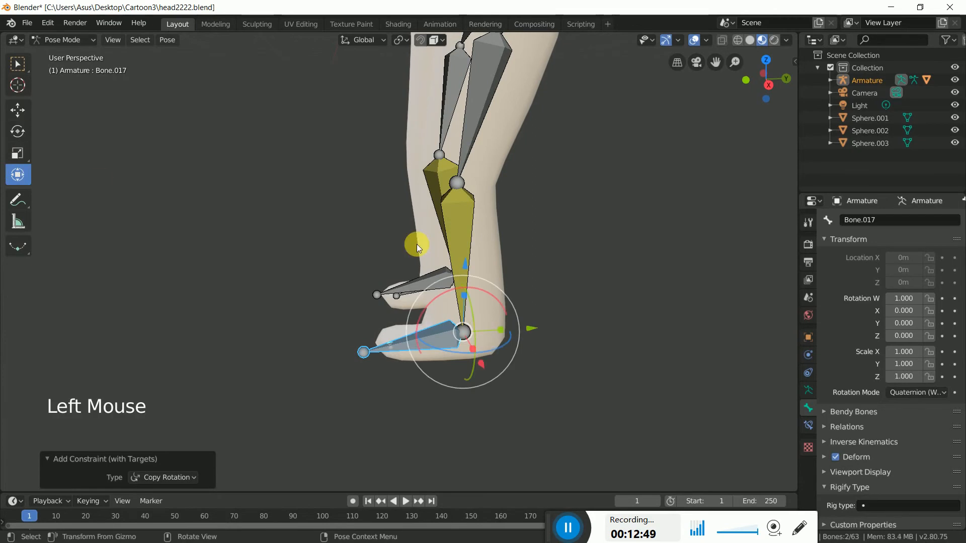
pyautogui.moveTo(493, 296)
pyautogui.mouseDown()
pyautogui.moveTo(508, 328)
pyautogui.moveTo(506, 312)
pyautogui.moveTo(465, 289)
pyautogui.moveTo(499, 305)
pyautogui.moveTo(503, 319)
pyautogui.moveTo(489, 301)
pyautogui.moveTo(506, 308)
pyautogui.mouseUp()
pyautogui.rightClick(507, 309)
pyautogui.click(624, 319)
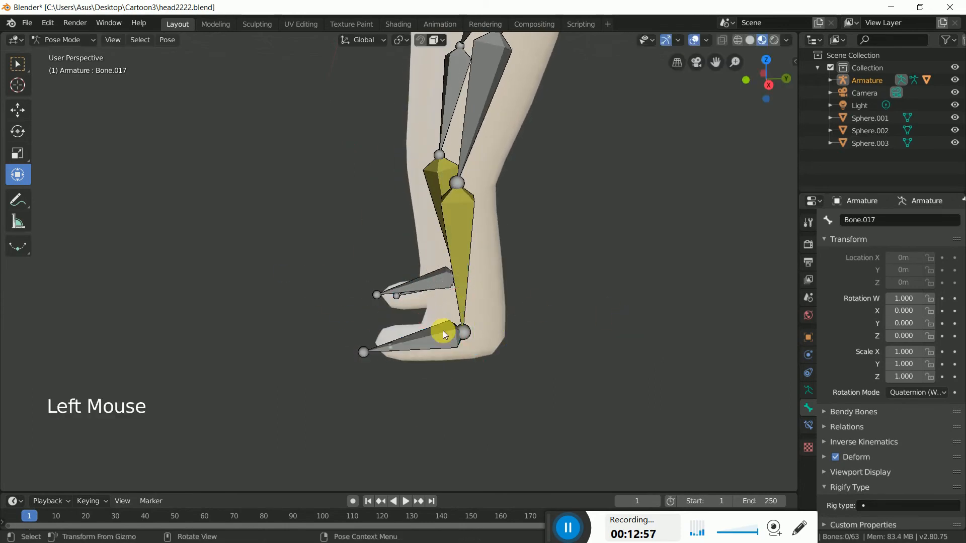
pyautogui.click(470, 333)
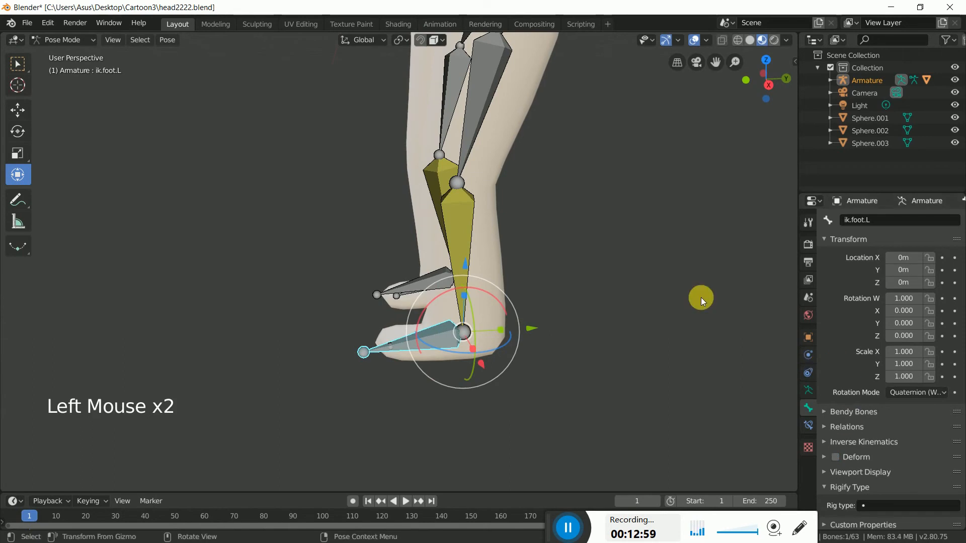
# - Add a Copy Rotation constraint to the right foot deform bone, Bone.016, using ik.foot.R as its target
pyautogui.scroll(3, 569, 335)
pyautogui.moveTo(484, 333); pyautogui.dragTo(605, 321, button='middle')
pyautogui.moveTo(532, 307); pyautogui.dragTo(384, 324, button='middle')
pyautogui.click(480, 347)
pyautogui.click(18, 109)
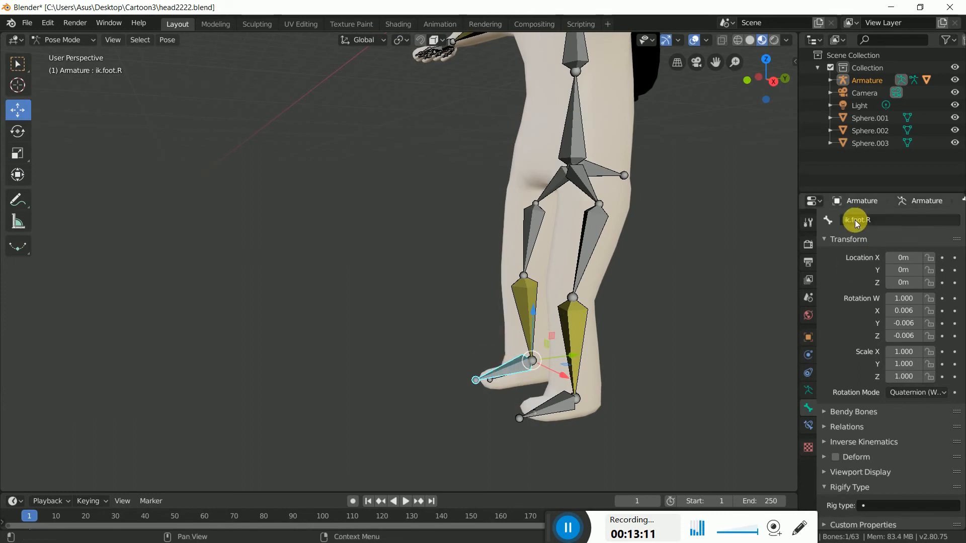
pyautogui.keyDown('shift'); pyautogui.click(494, 381); pyautogui.keyUp('shift')
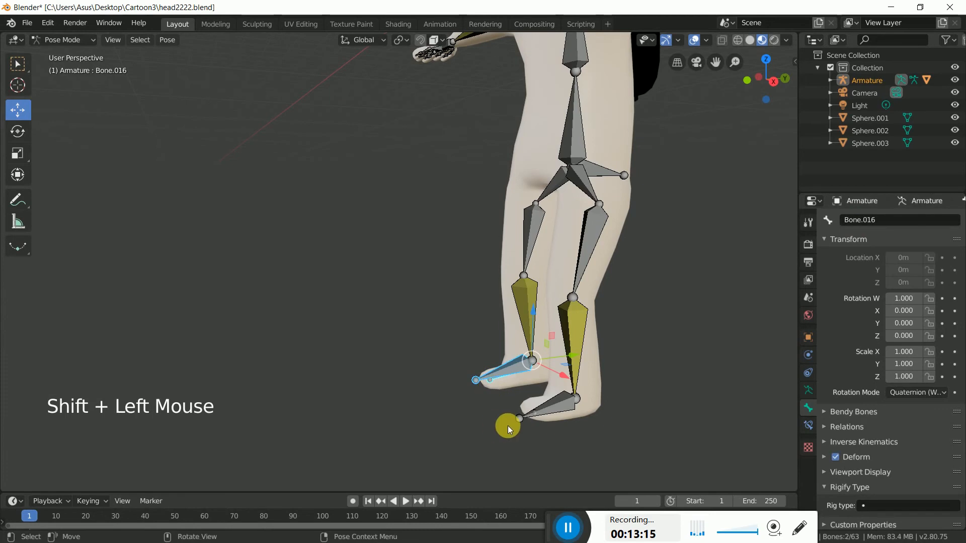
pyautogui.hotkey('ctrl', 'shift', 'c')
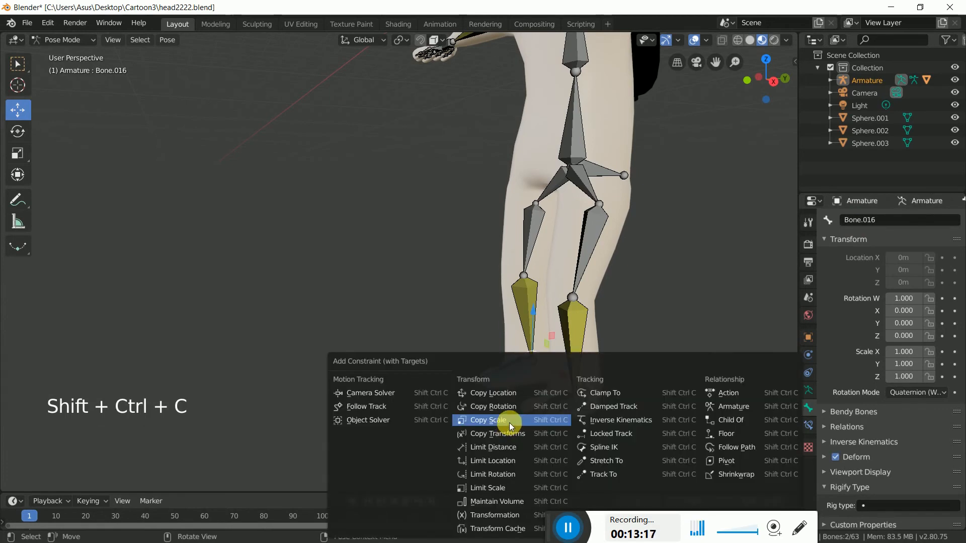
pyautogui.click(508, 408)
pyautogui.click(659, 328)
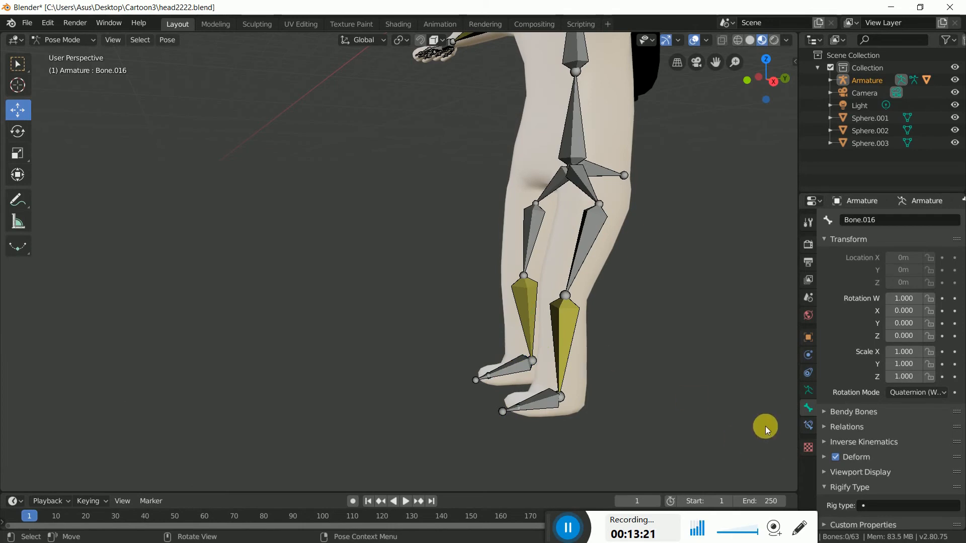
# - Switch the armature from Pose Mode to Edit Mode for work on the left hand
pyautogui.click(510, 370)
pyautogui.keyDown('shift'); pyautogui.moveTo(590, 273); pyautogui.dragTo(587, 373, button='middle'); pyautogui.keyUp('shift')
pyautogui.scroll(-3, 587, 373)
pyautogui.keyDown('shift'); pyautogui.moveTo(632, 331); pyautogui.dragTo(351, 429, button='middle'); pyautogui.keyUp('shift')
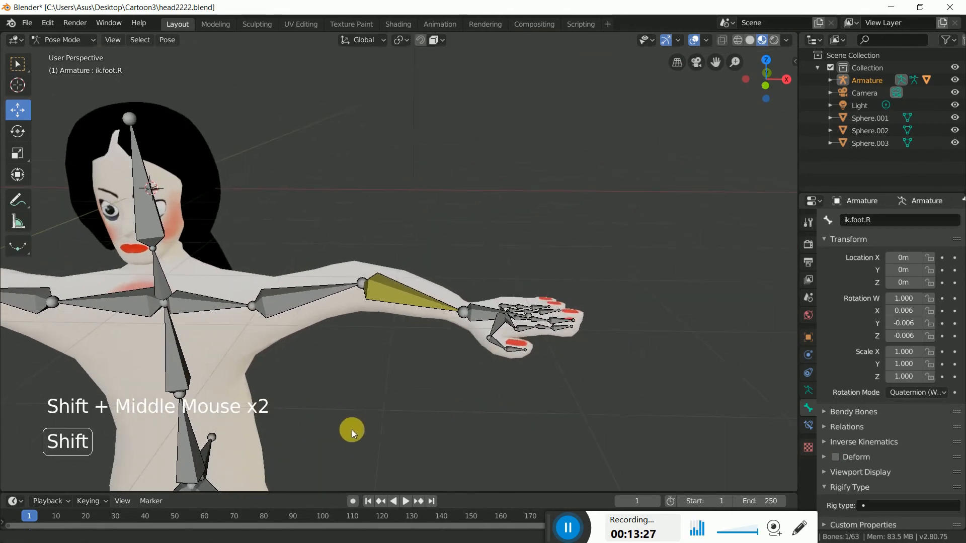
pyautogui.scroll(-5, 581, 330)
pyautogui.keyDown('shift'); pyautogui.moveTo(594, 328); pyautogui.dragTo(433, 281, button='middle'); pyautogui.keyUp('shift')
pyautogui.scroll(-2, 627, 323)
pyautogui.moveTo(644, 327); pyautogui.dragTo(459, 147, button='middle')
pyautogui.scroll(5, 502, 220)
pyautogui.moveTo(503, 220); pyautogui.dragTo(612, 240, button='middle')
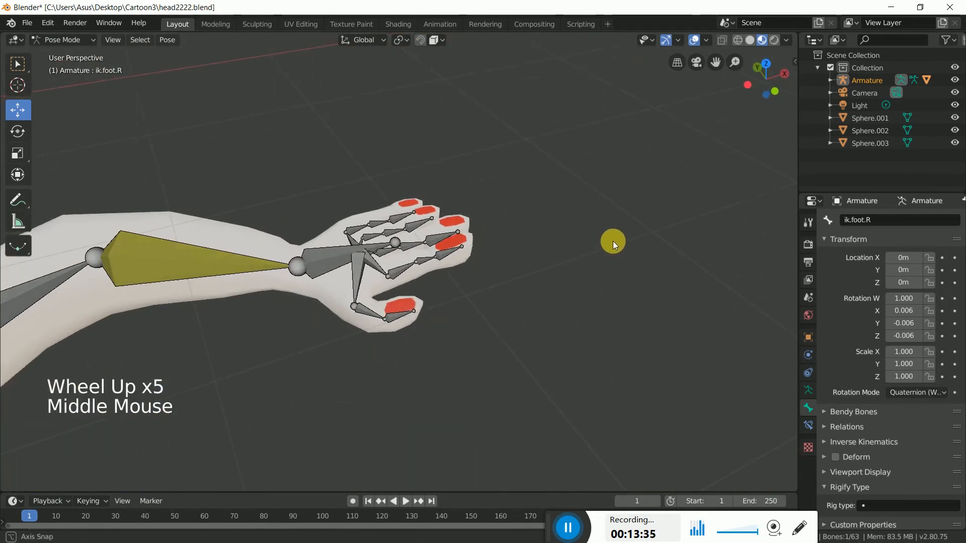
pyautogui.click(65, 42)
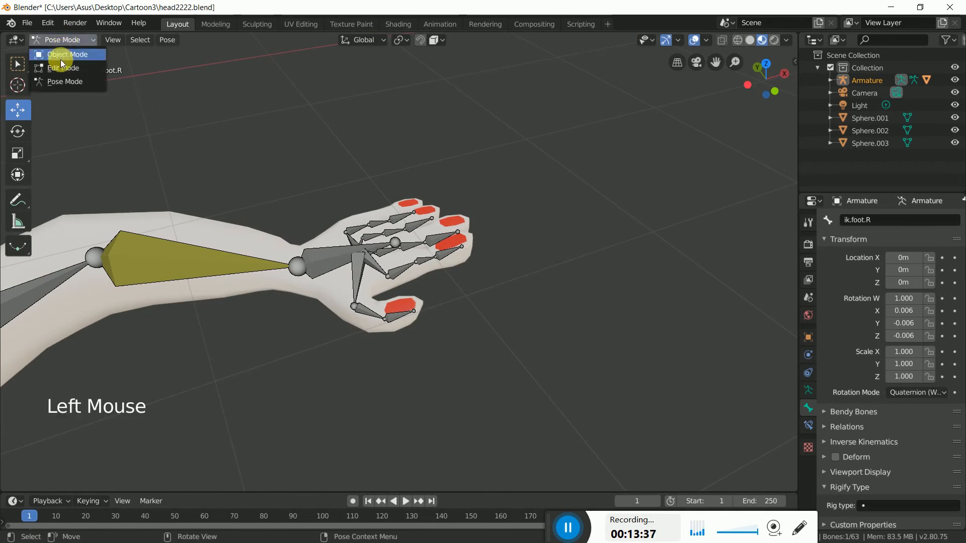
pyautogui.click(60, 60)
# - Duplicate the base bone of the left index finger and raise the copy 0.293 m along global Z
pyautogui.click(399, 267)
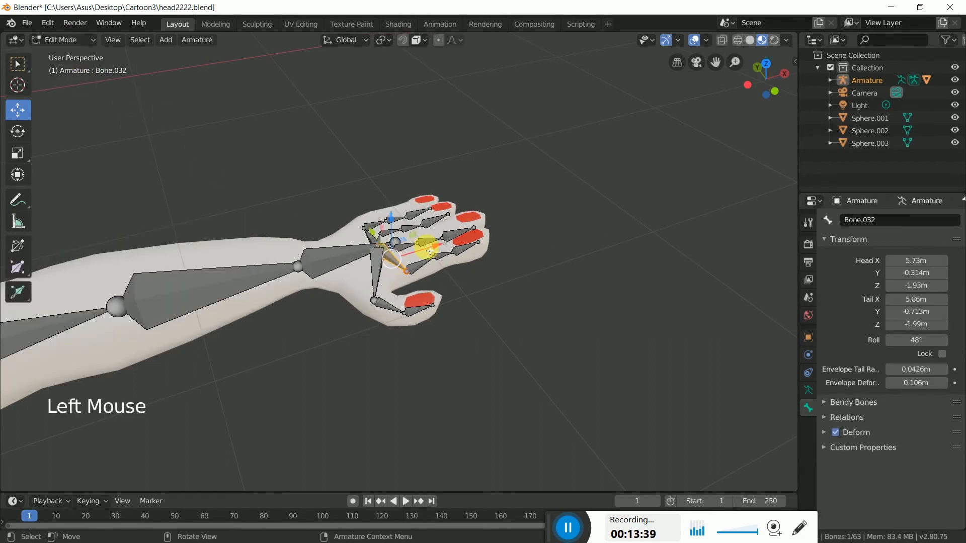
pyautogui.moveTo(538, 284); pyautogui.dragTo(492, 297, button='middle')
pyautogui.click(472, 318)
pyautogui.click(432, 273)
pyautogui.hotkey('shift', 'd')
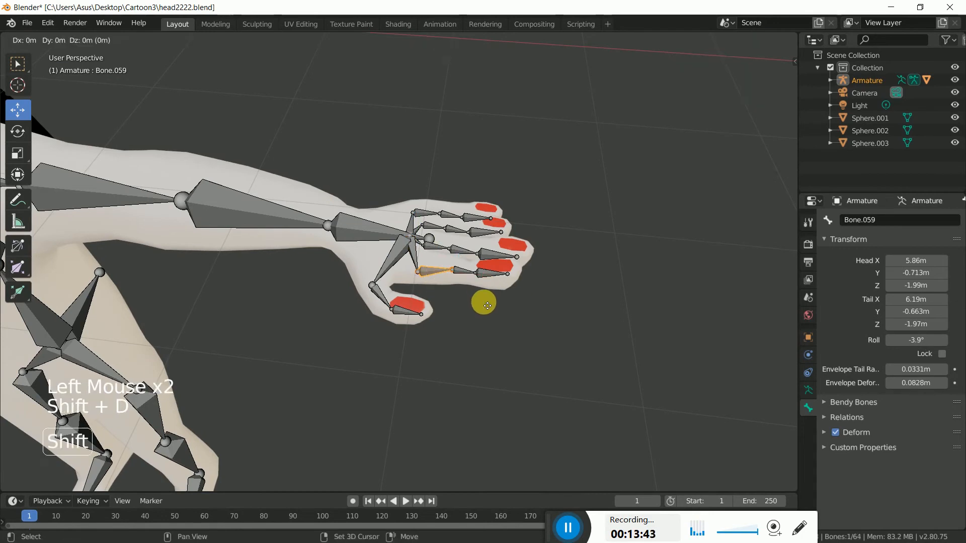
pyautogui.rightClick(483, 303)
pyautogui.moveTo(441, 240); pyautogui.dragTo(445, 221)
pyautogui.moveTo(457, 244); pyautogui.dragTo(467, 249, button='middle')
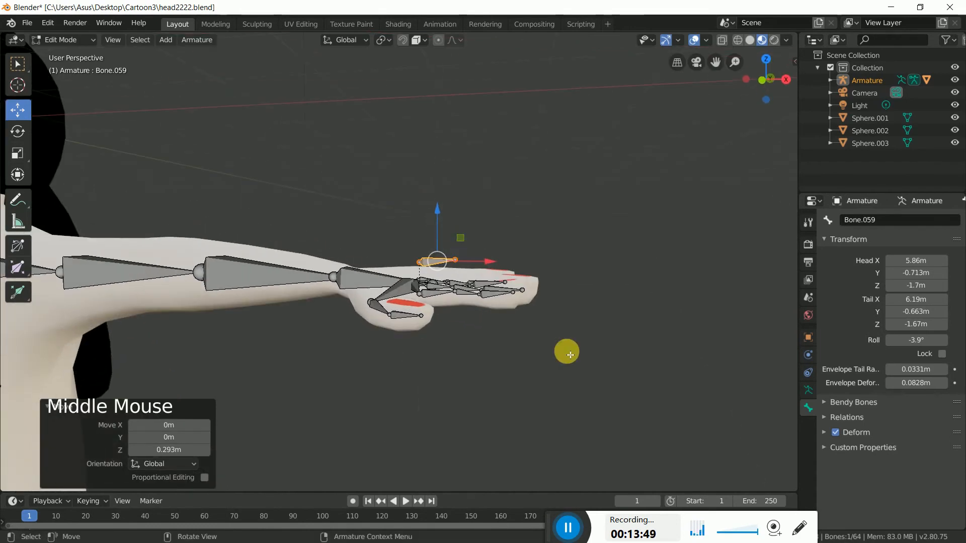
# - Clear the duplicated finger bone's parent, turn off its Deform option and rename it ik.finger.first
pyautogui.hotkey('alt', 'p')
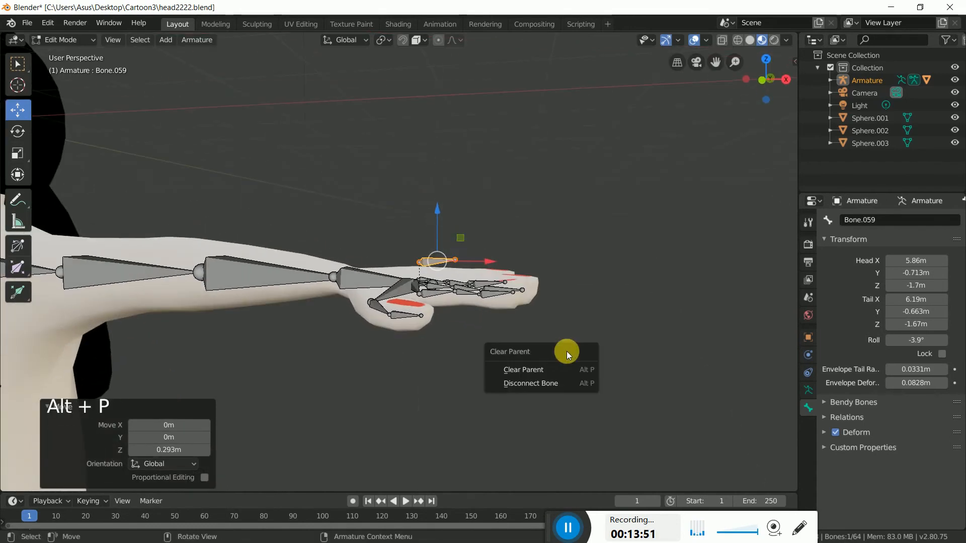
pyautogui.click(523, 369)
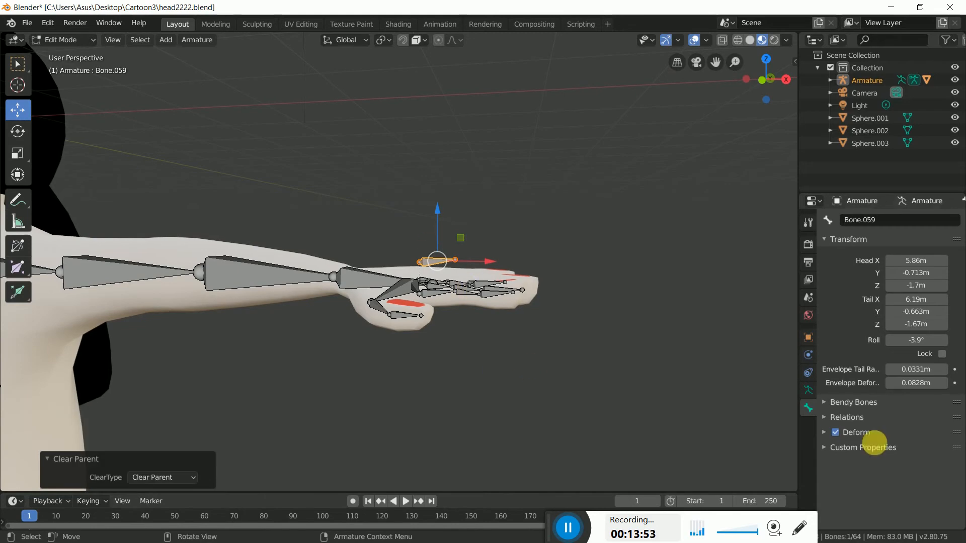
pyautogui.click(836, 432)
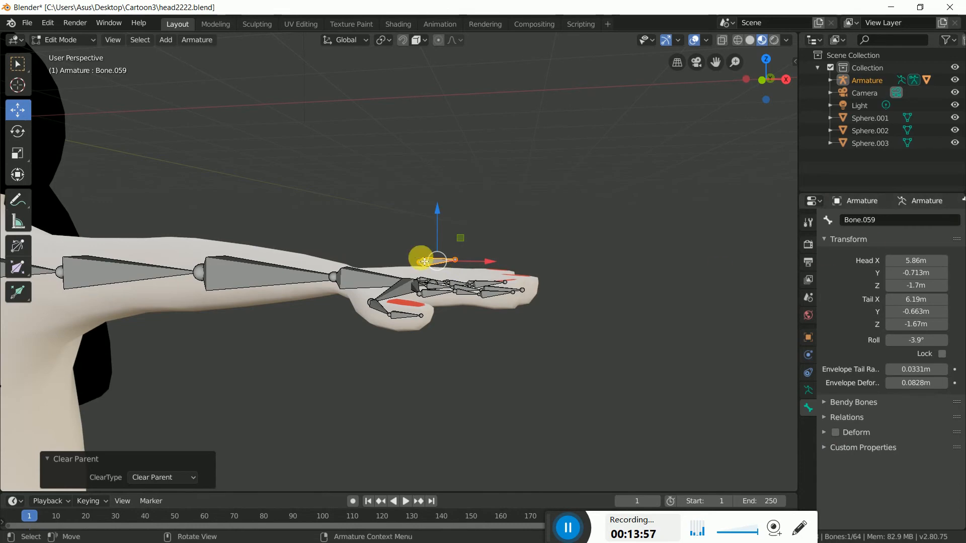
pyautogui.click(886, 222)
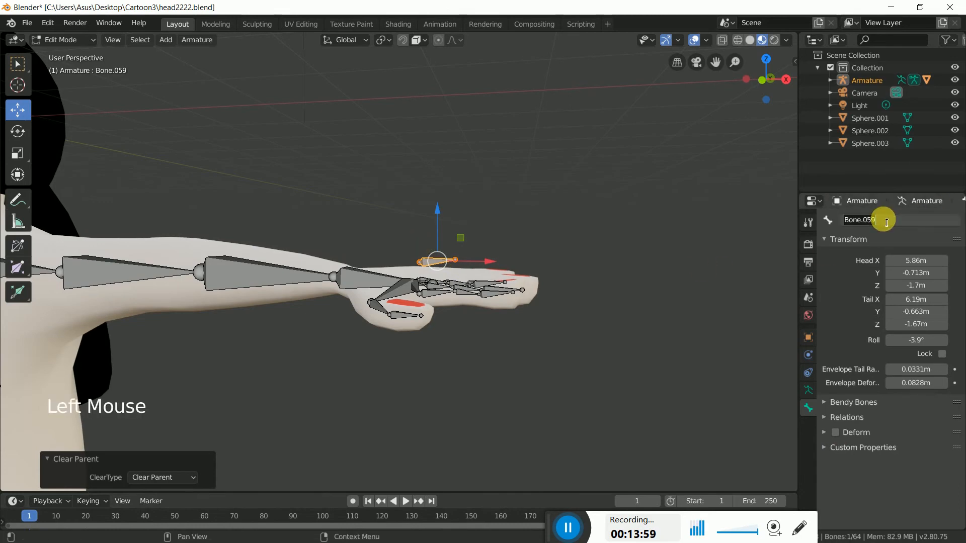
pyautogui.write('finger.first')
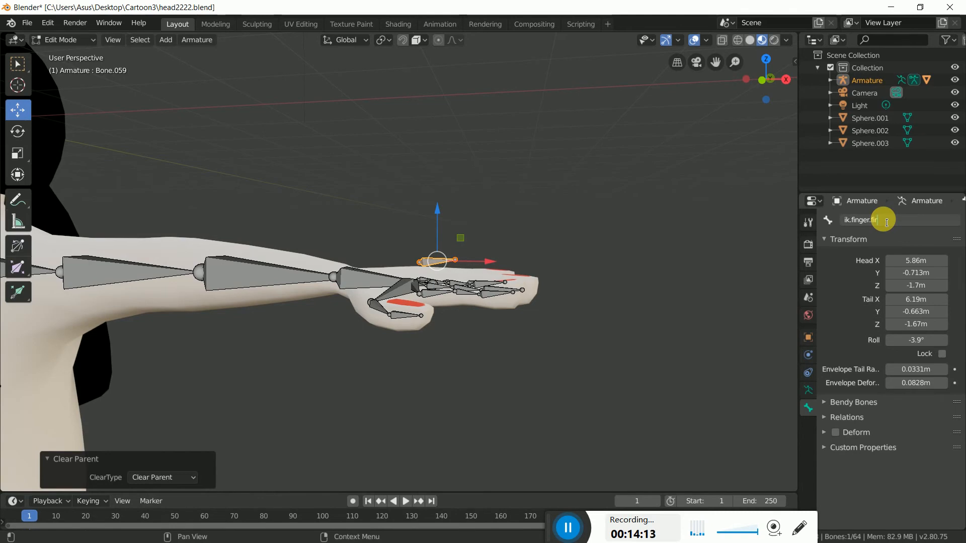
pyautogui.press('Return')
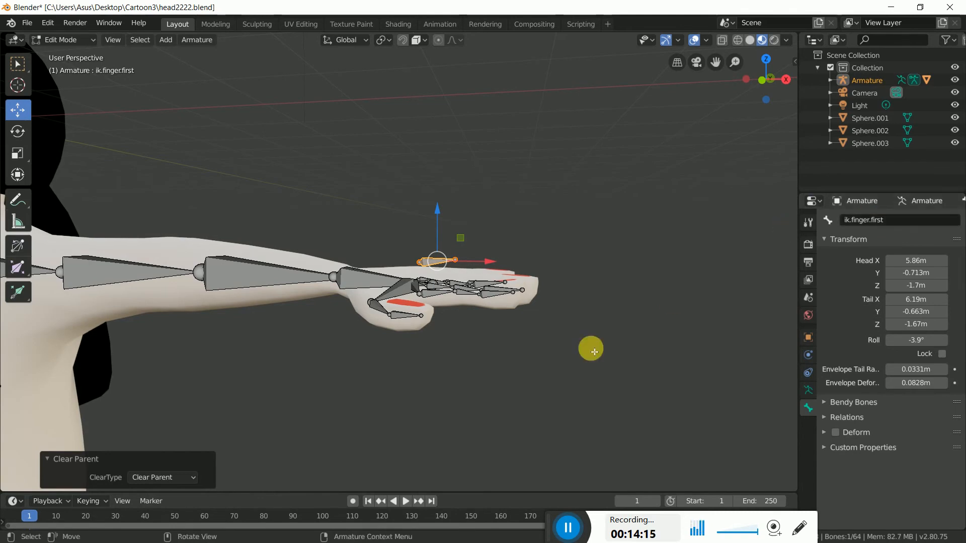
pyautogui.moveTo(596, 339); pyautogui.dragTo(616, 356, button='middle')
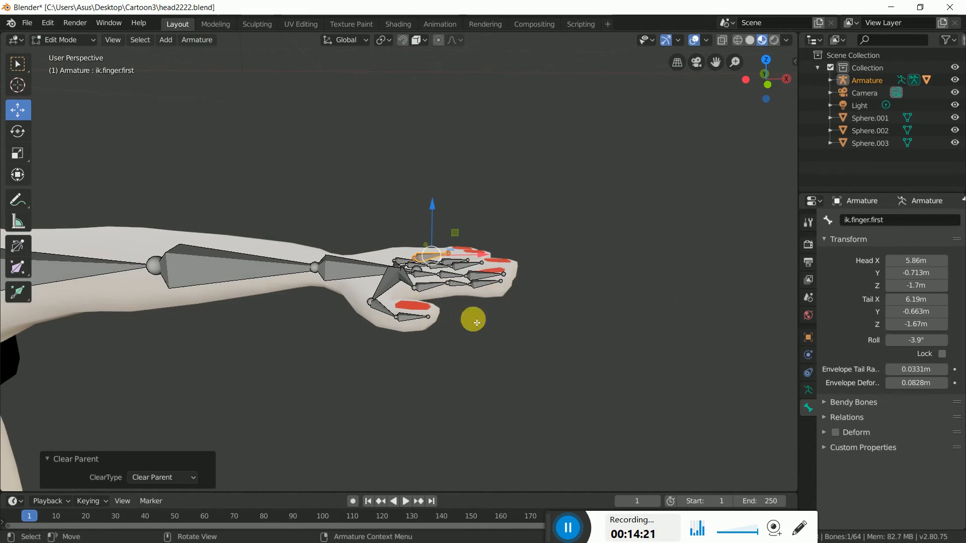
pyautogui.click(571, 525)
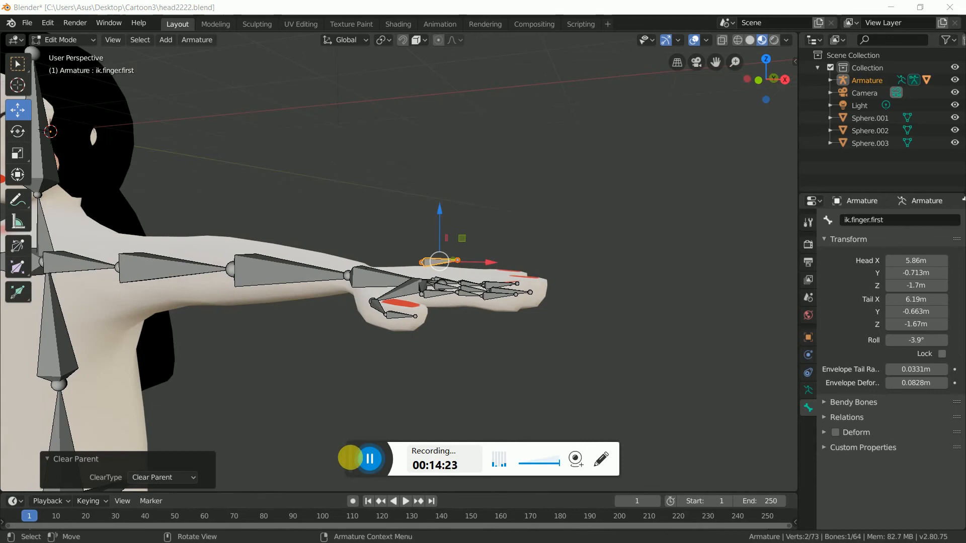
pyautogui.moveTo(358, 456); pyautogui.dragTo(557, 521)
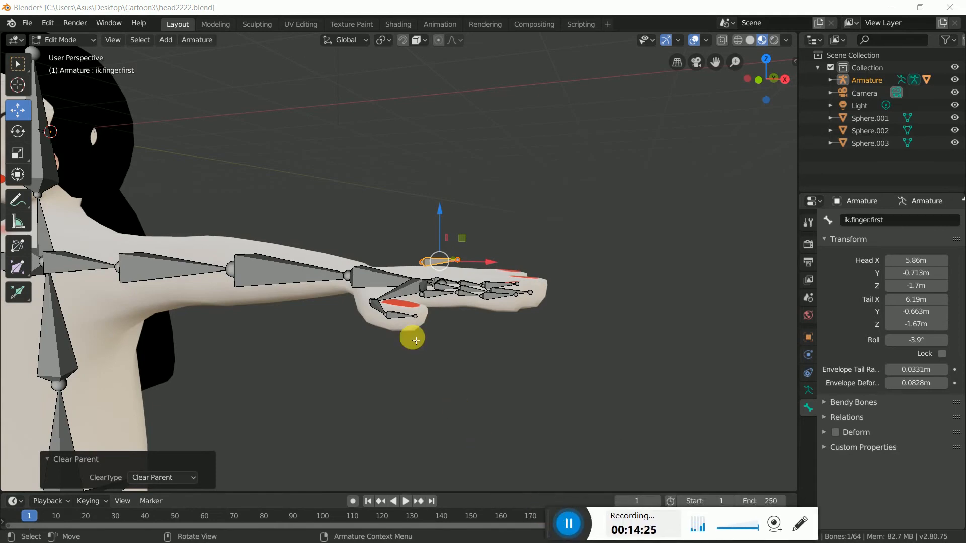
# - Try to add a constraint between ik.finger.first and the index finger's base bone in Edit Mode
pyautogui.moveTo(474, 354); pyautogui.dragTo(482, 236, button='middle')
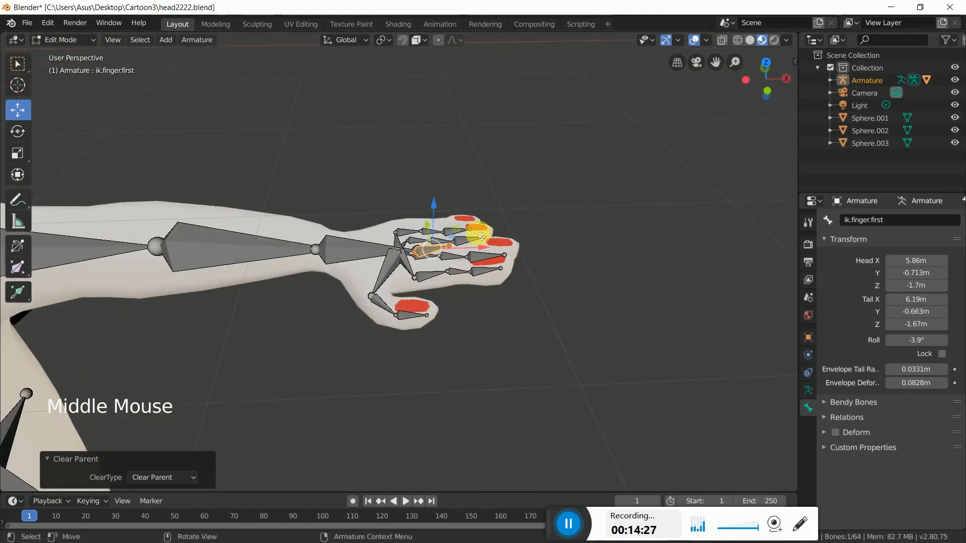
pyautogui.moveTo(500, 309); pyautogui.dragTo(435, 303, button='middle')
pyautogui.keyDown('shift'); pyautogui.click(433, 290); pyautogui.keyUp('shift')
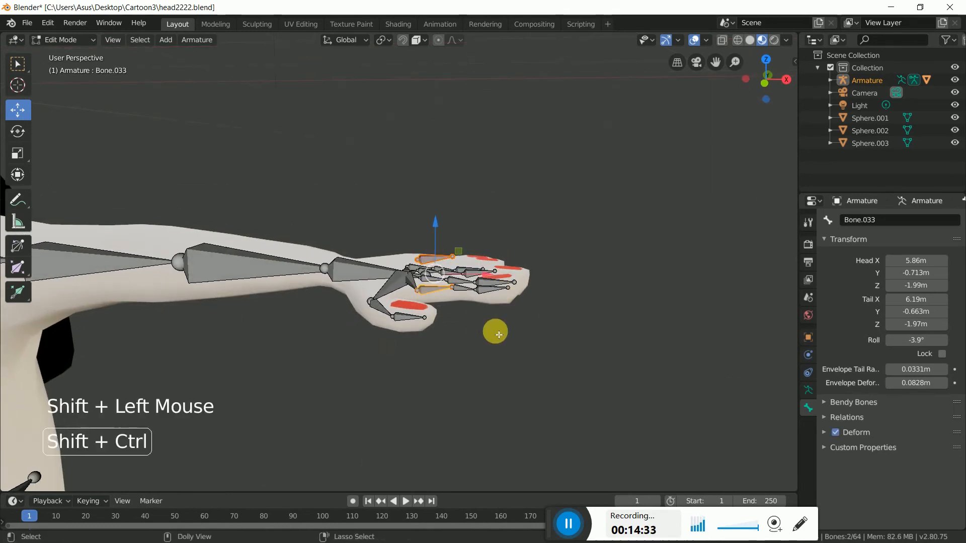
pyautogui.hotkey('ctrl', 'shift', 'c')
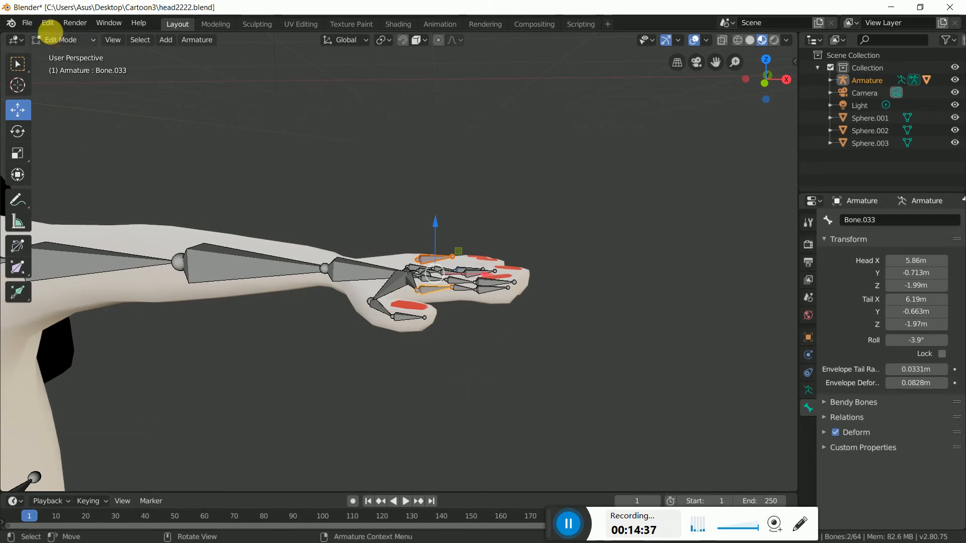
# - In Pose Mode, add a Copy Rotation constraint to the index finger's base bone, Bone.033, using ik.finger.first as its target
pyautogui.click(59, 39)
pyautogui.click(57, 81)
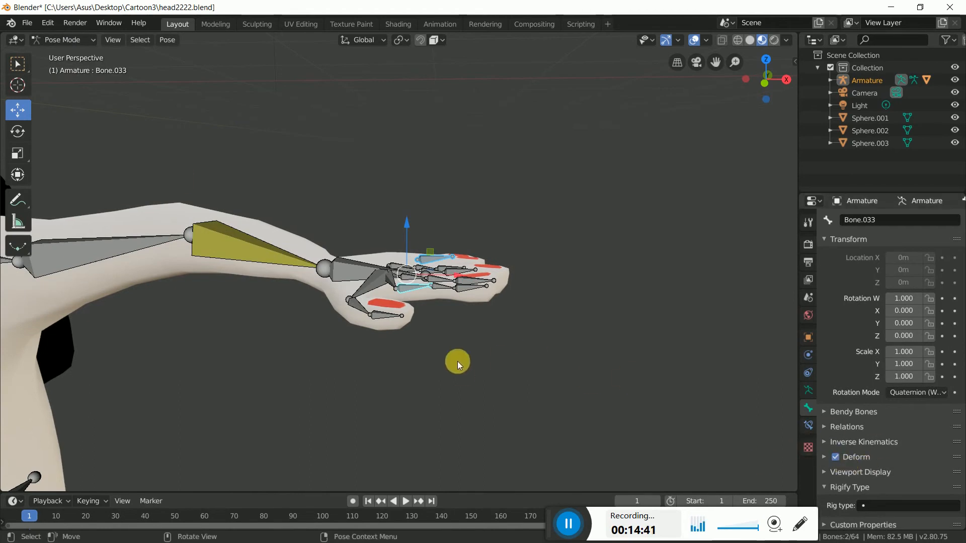
pyautogui.click(433, 267)
pyautogui.click(431, 261)
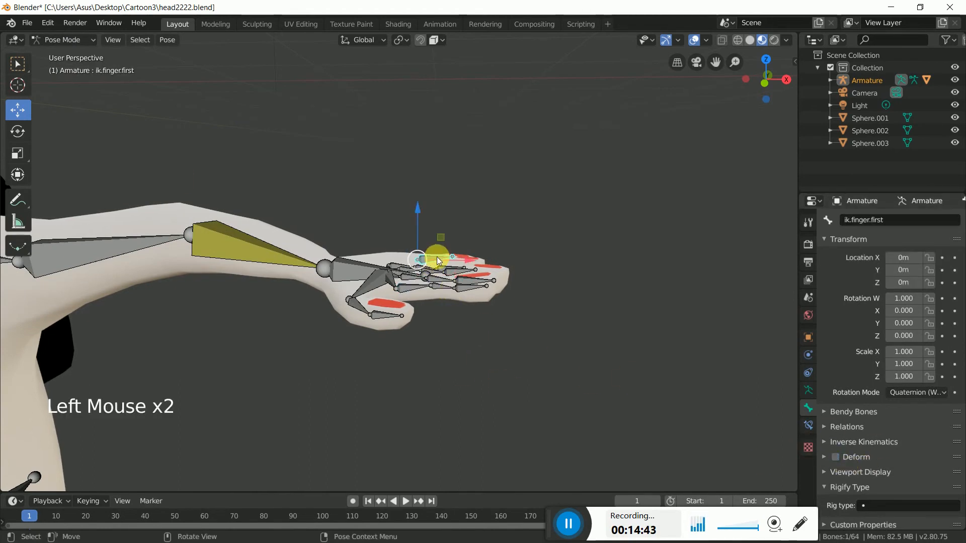
pyautogui.keyDown('shift'); pyautogui.click(406, 288); pyautogui.keyUp('shift')
pyautogui.hotkey('shift', 'ctrl', 'c')
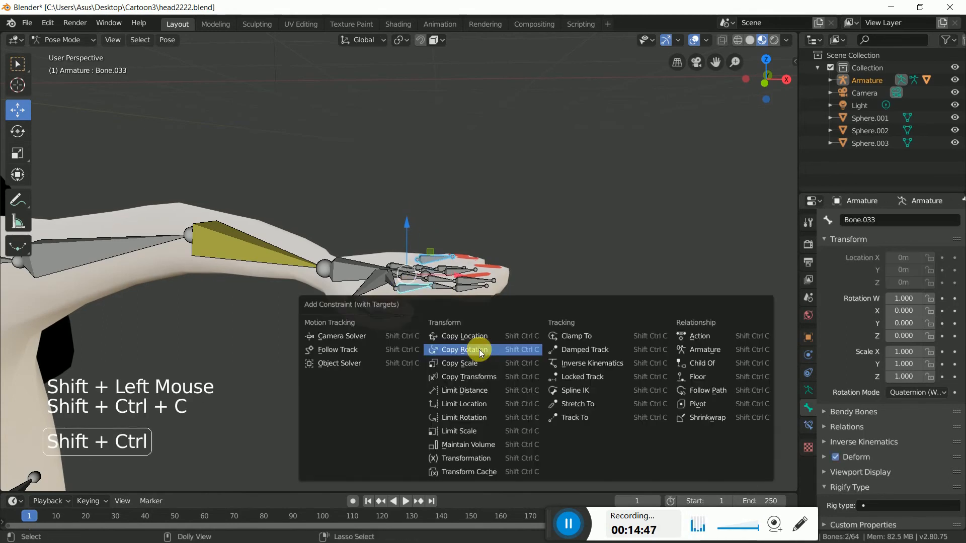
pyautogui.click(479, 349)
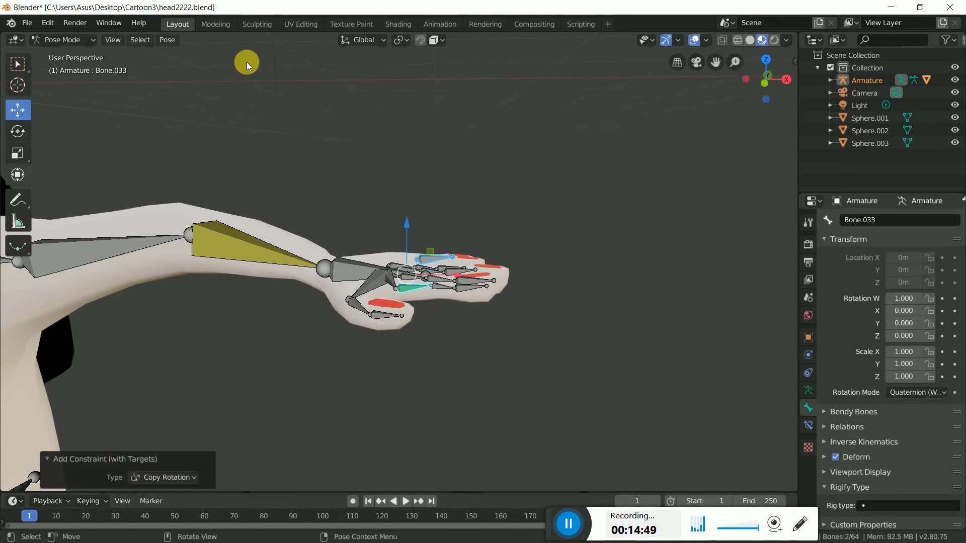
# - Limit the index finger base bone's Copy Rotation constraint to the X axis, enable Offset, and set both spaces to Local Space
pyautogui.click(809, 433)
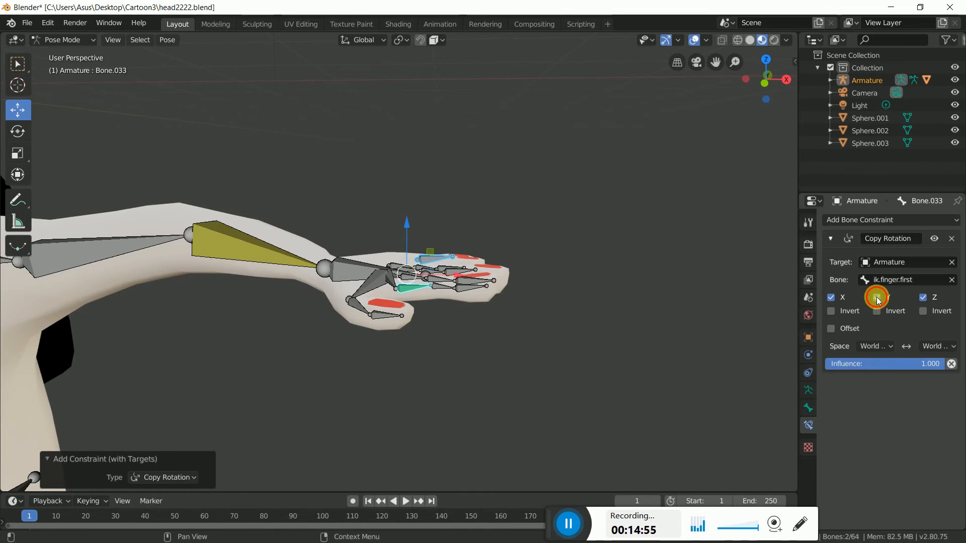
pyautogui.moveTo(924, 298); pyautogui.dragTo(834, 296)
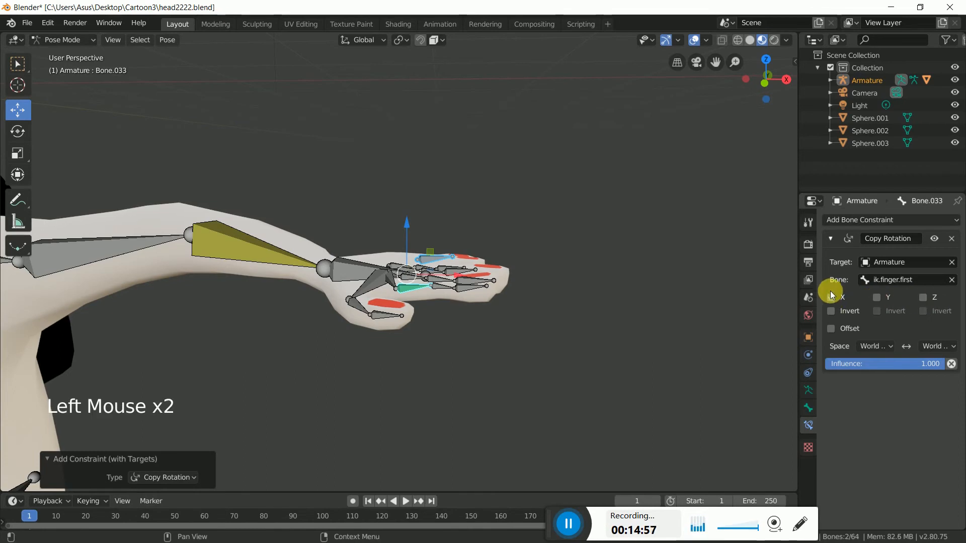
pyautogui.click(831, 329)
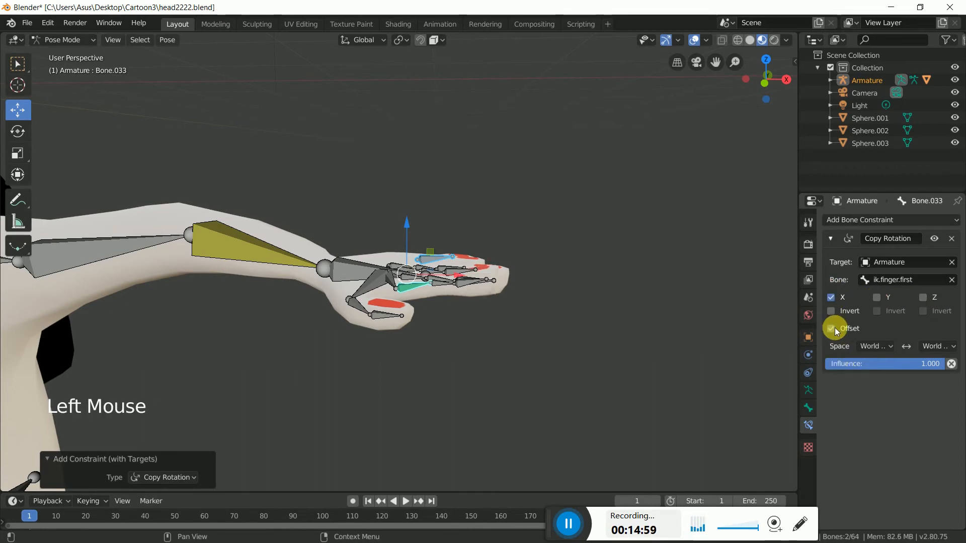
pyautogui.click(877, 346)
pyautogui.click(837, 402)
pyautogui.click(929, 345)
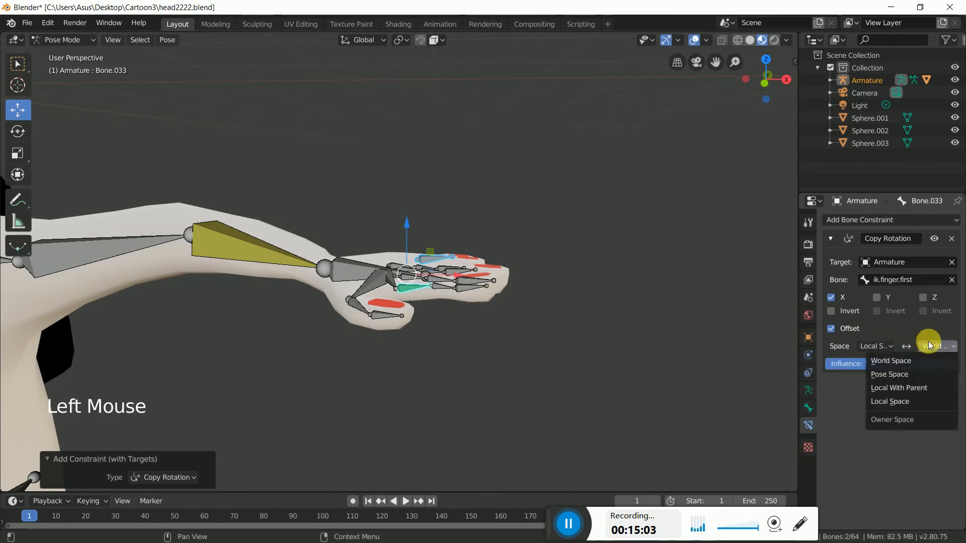
pyautogui.click(886, 399)
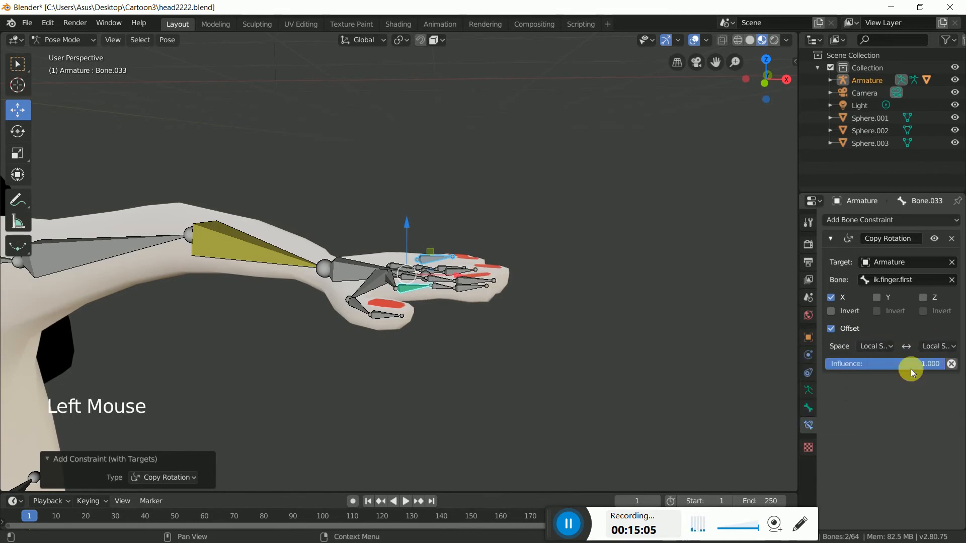
# - Add a Copy Rotation constraint to the index finger's middle bone, with the ik.finger.first bone as its target
pyautogui.moveTo(479, 354)
pyautogui.mouseDown(button='middle')
pyautogui.moveTo(499, 387)
pyautogui.moveTo(481, 364)
pyautogui.mouseUp(button='middle')
pyautogui.click(478, 300)
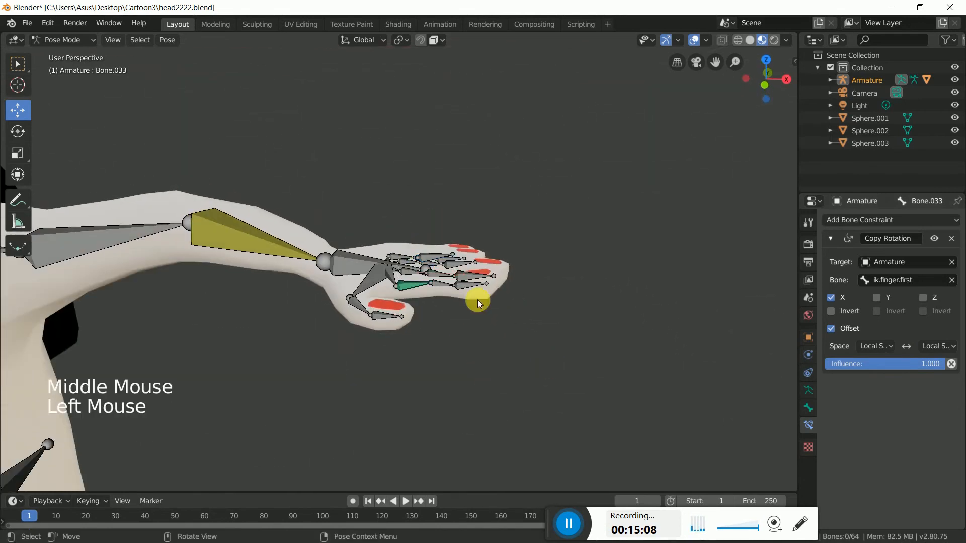
pyautogui.click(427, 258)
pyautogui.moveTo(463, 314); pyautogui.dragTo(463, 346, button='middle')
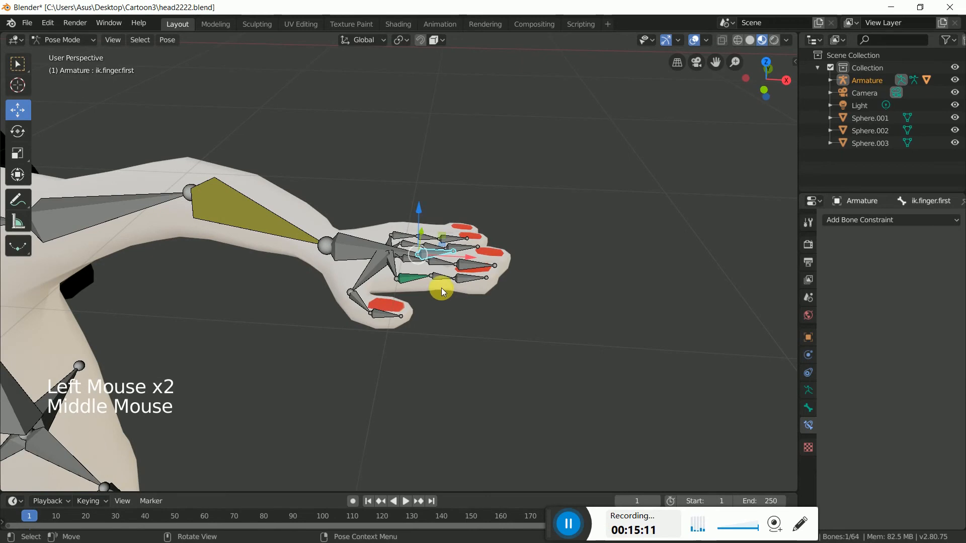
pyautogui.keyDown('shift'); pyautogui.click(438, 275); pyautogui.keyUp('shift')
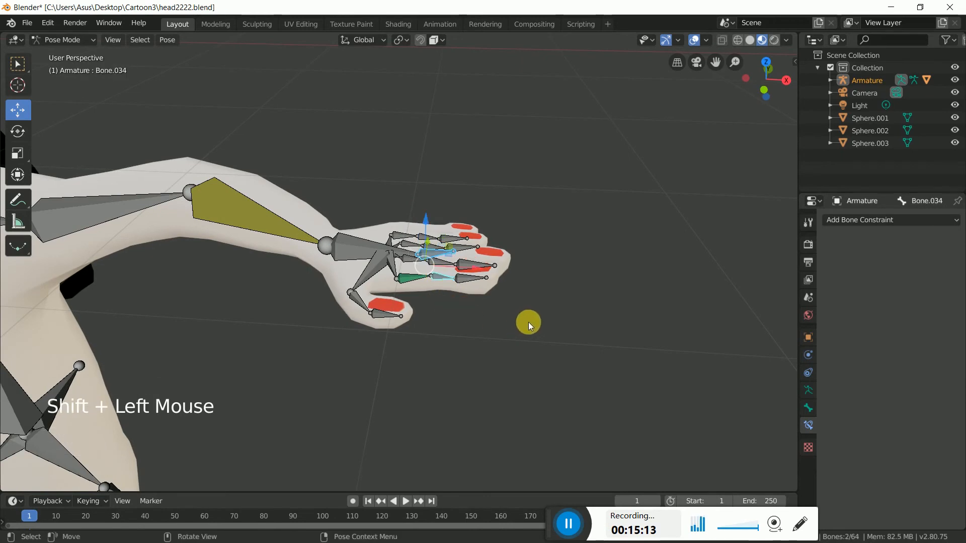
pyautogui.hotkey('shift', 'ctrl', 'c')
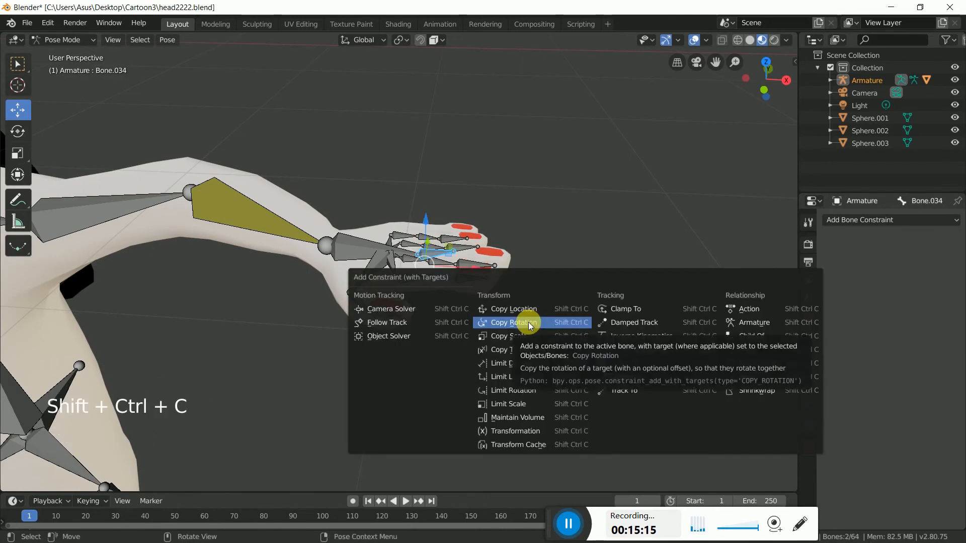
pyautogui.click(529, 323)
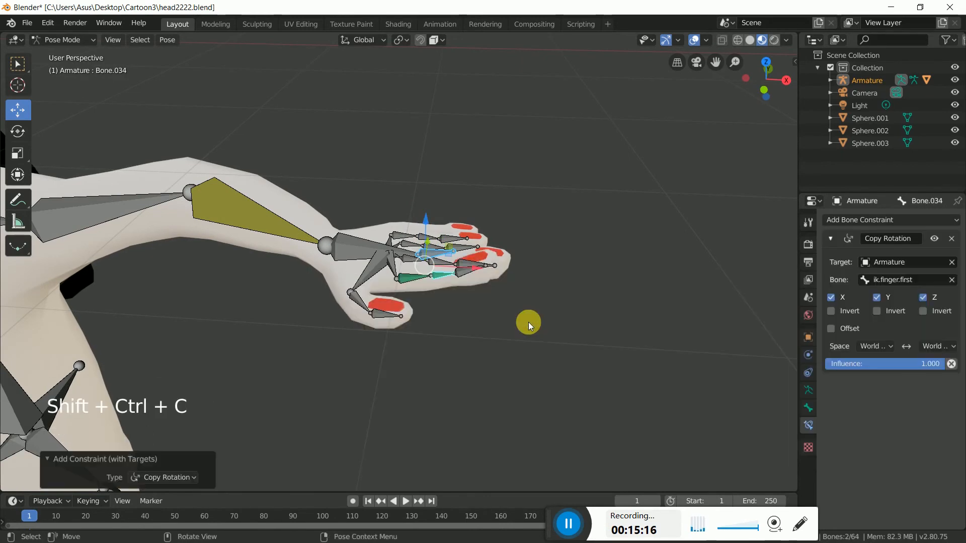
# - Restrict the middle bone's Copy Rotation to the X axis with Offset enabled and Local Space for both target and owner
pyautogui.click(877, 297)
pyautogui.click(931, 298)
pyautogui.click(831, 328)
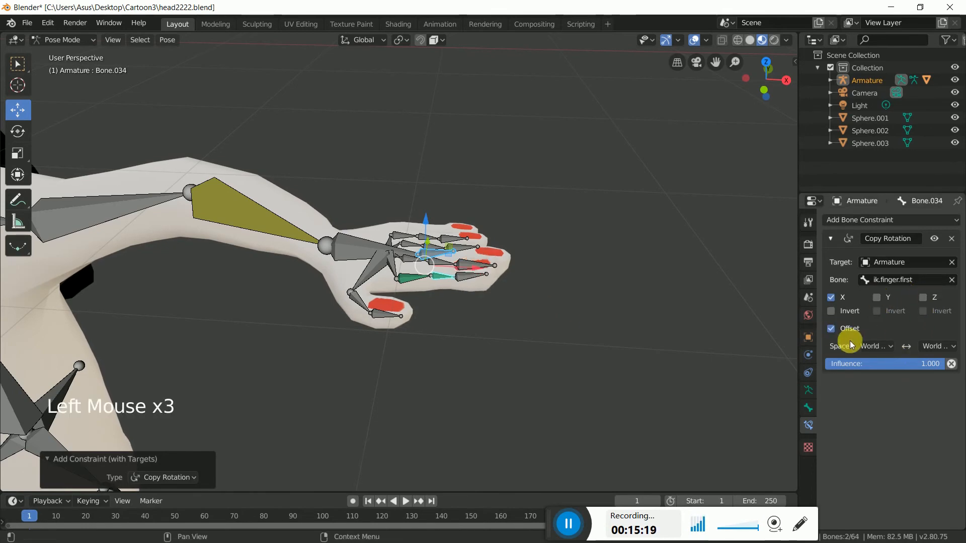
pyautogui.click(874, 346)
pyautogui.click(839, 401)
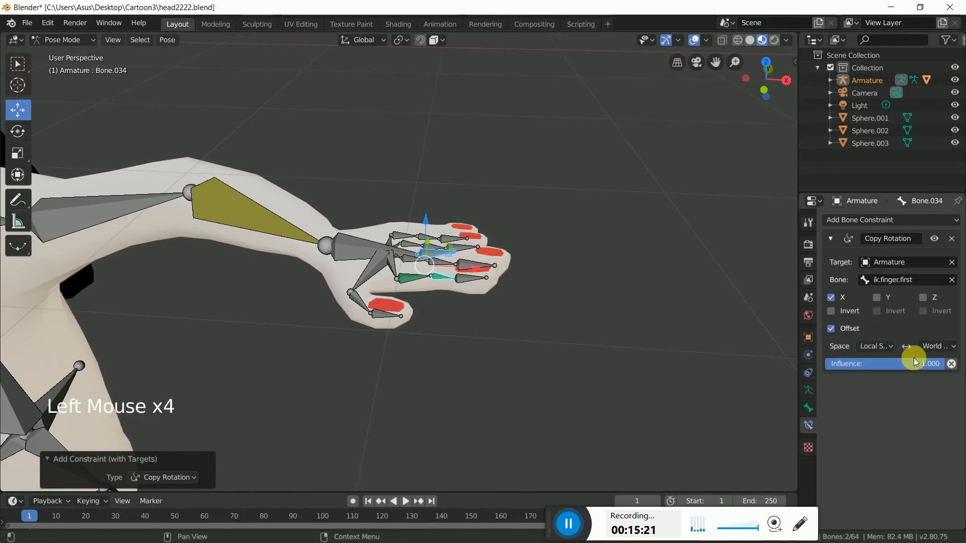
pyautogui.click(937, 346)
pyautogui.click(889, 401)
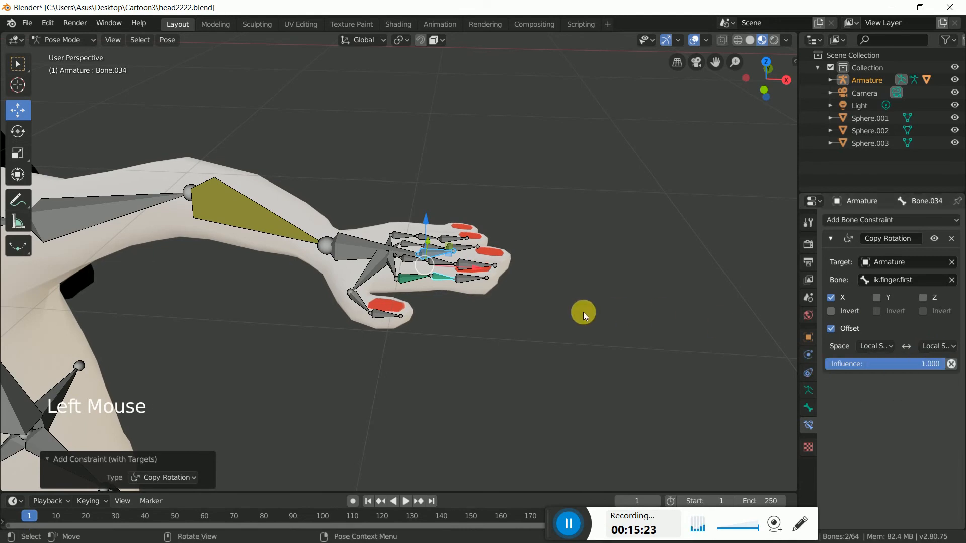
# - Add a Copy Rotation constraint targeting ik.finger.first to the index finger's tip bone
pyautogui.click(475, 310)
pyautogui.click(483, 284)
pyautogui.moveTo(484, 284); pyautogui.dragTo(498, 243, button='middle')
pyautogui.keyDown('shift'); pyautogui.click(481, 298); pyautogui.keyUp('shift')
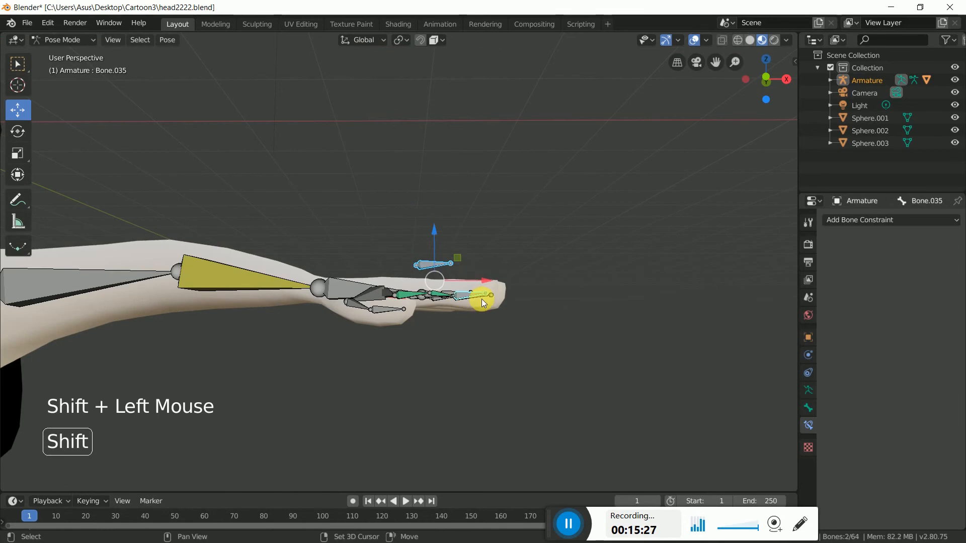
pyautogui.hotkey('shift', 'ctrl', 'c')
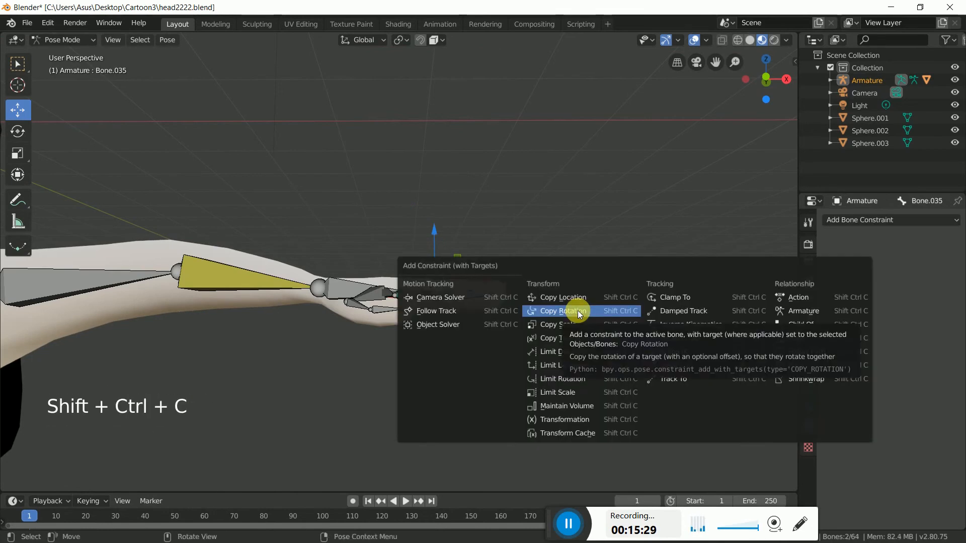
pyautogui.click(578, 310)
# - Set the tip bone's Copy Rotation to X only, with Offset enabled and target and owner spaces in Local Space
pyautogui.click(831, 329)
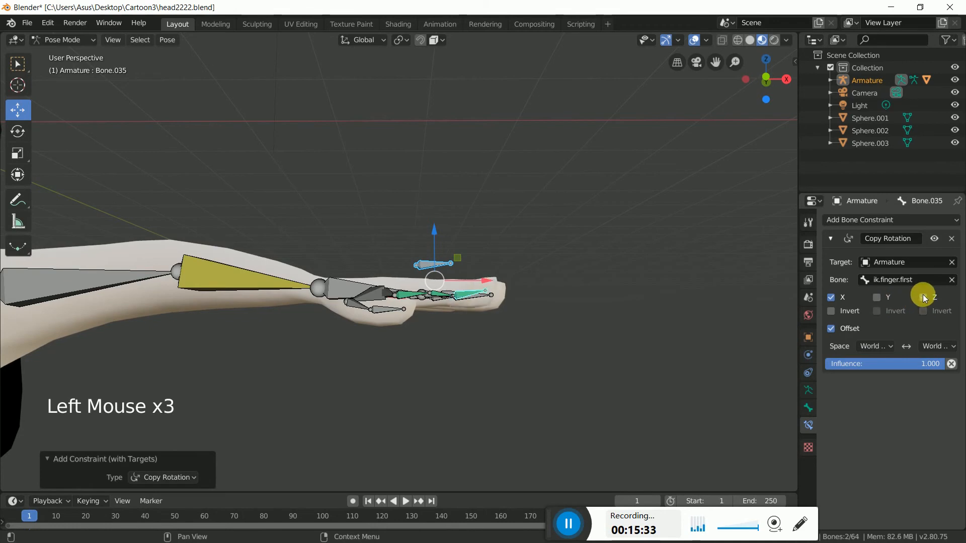
pyautogui.click(889, 347)
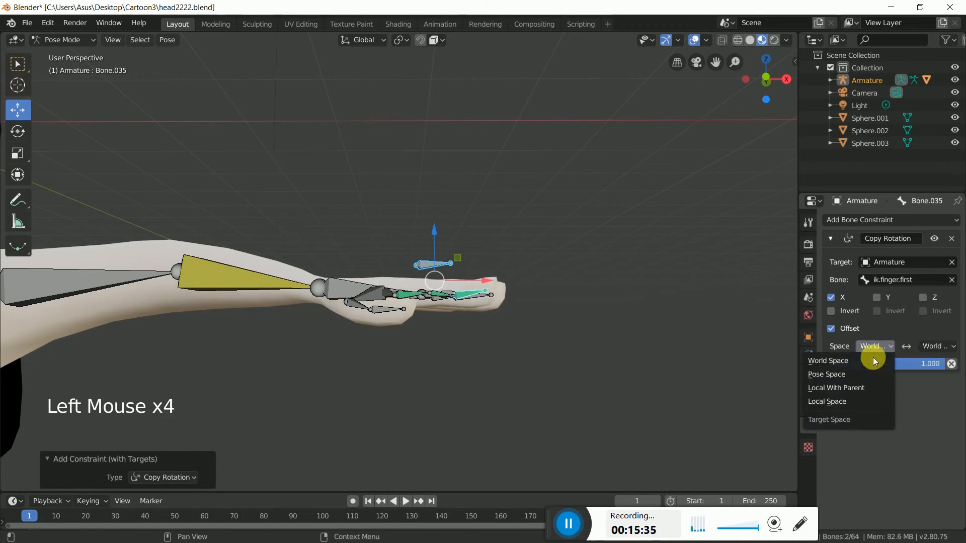
pyautogui.click(845, 401)
pyautogui.moveTo(940, 346); pyautogui.dragTo(891, 403)
# - Try rotating the ik.finger.first control bone to test how the index finger curls
pyautogui.moveTo(549, 279); pyautogui.dragTo(548, 334, button='middle')
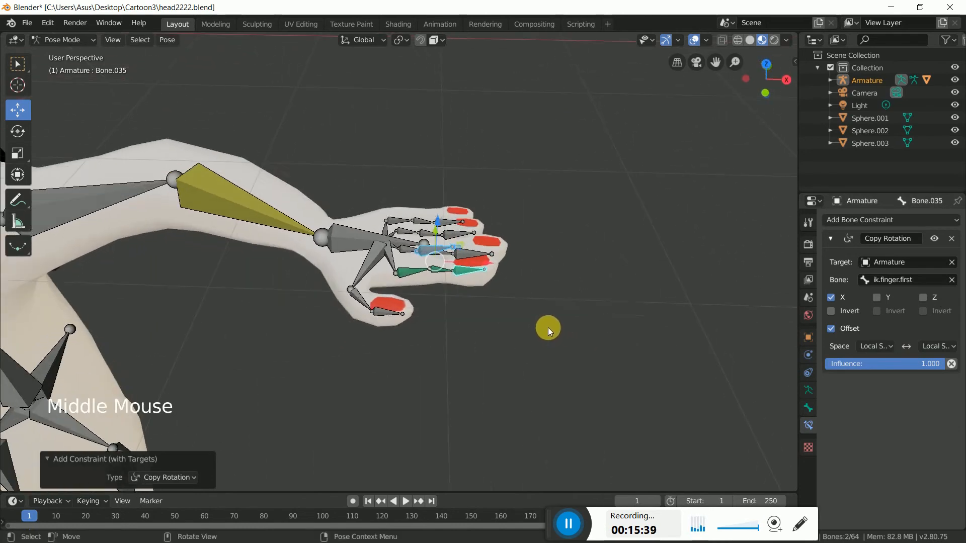
pyautogui.click(547, 334)
pyautogui.click(436, 261)
pyautogui.moveTo(500, 286); pyautogui.dragTo(540, 249, button='middle')
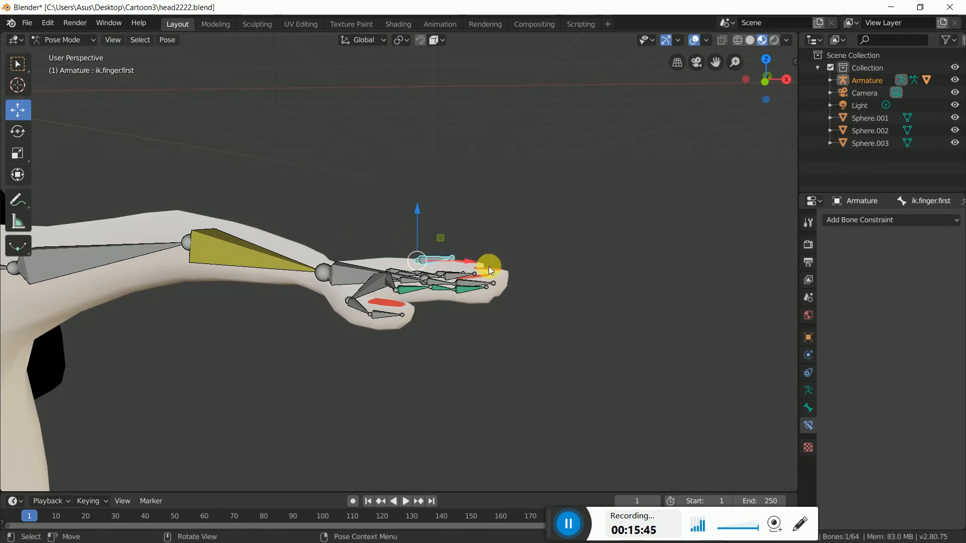
pyautogui.press('r')
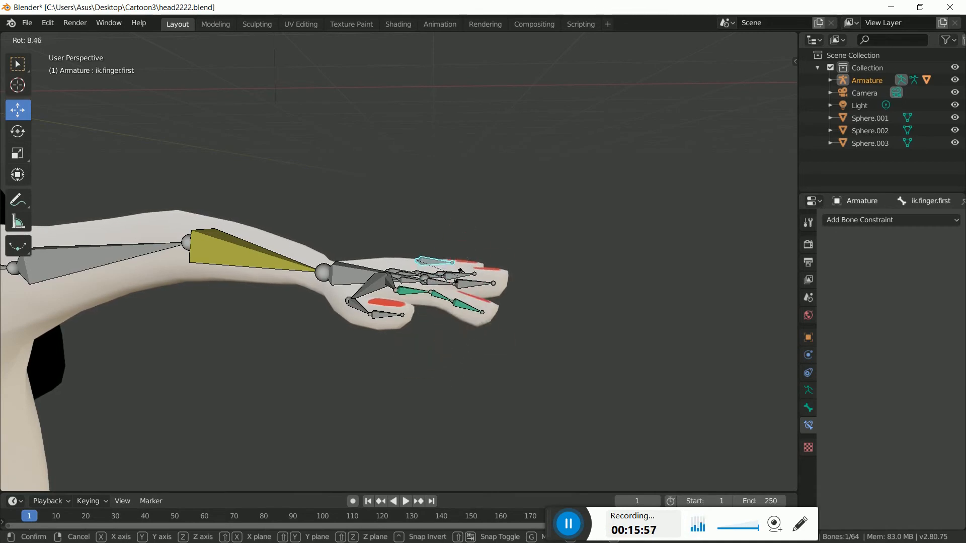
pyautogui.click(462, 272)
# - In Edit Mode, duplicate the middle finger's base bone and raise the copy about 0.226 m along Z above the hand
pyautogui.moveTo(486, 278); pyautogui.dragTo(550, 318, button='middle')
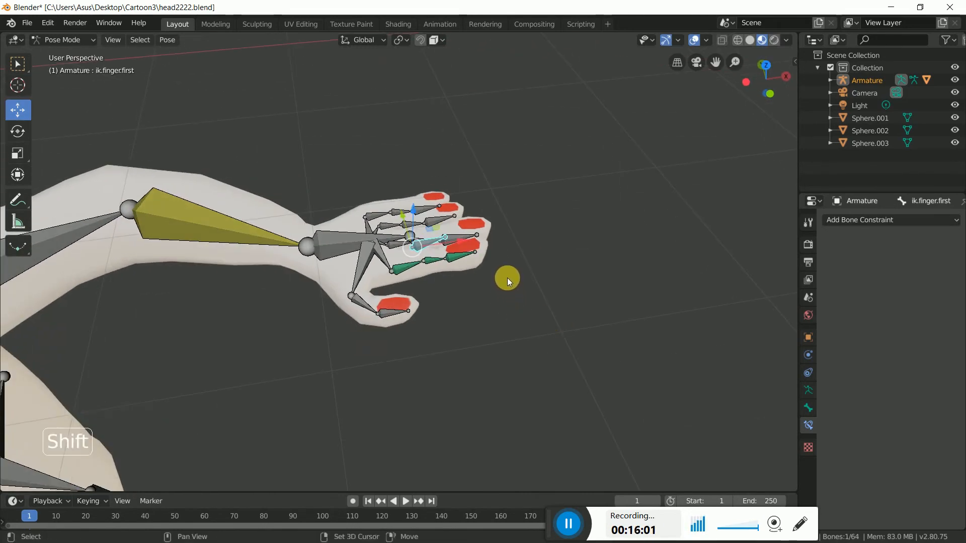
pyautogui.keyDown('shift'); pyautogui.moveTo(505, 276); pyautogui.dragTo(503, 351, button='middle'); pyautogui.keyUp('shift')
pyautogui.click(526, 300)
pyautogui.moveTo(526, 299); pyautogui.dragTo(530, 334, button='middle')
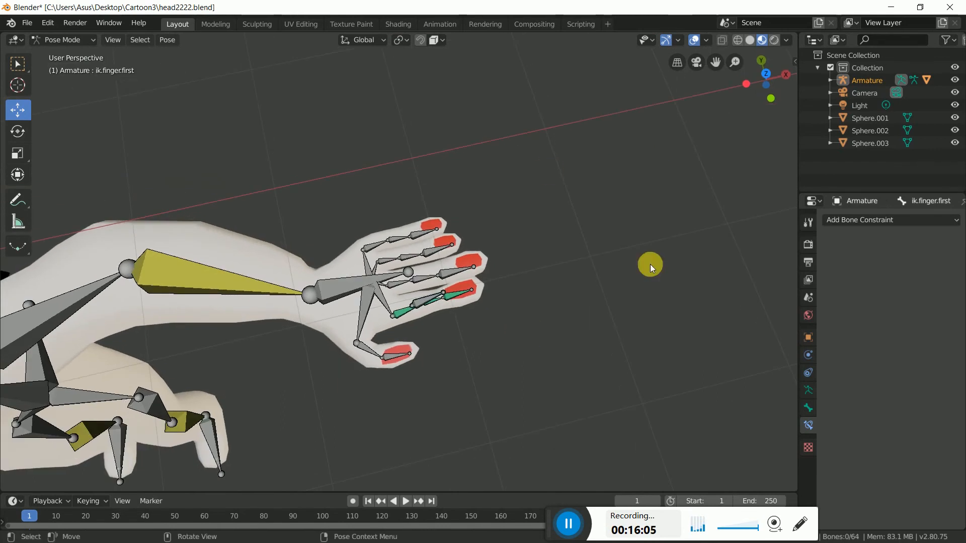
pyautogui.click(61, 39)
pyautogui.click(63, 67)
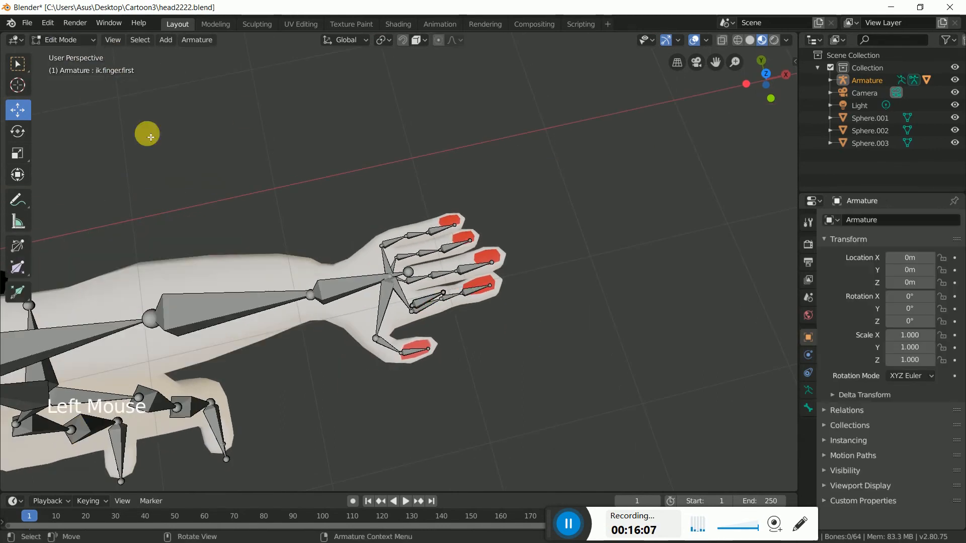
pyautogui.click(419, 282)
pyautogui.moveTo(522, 309); pyautogui.dragTo(505, 279, button='middle')
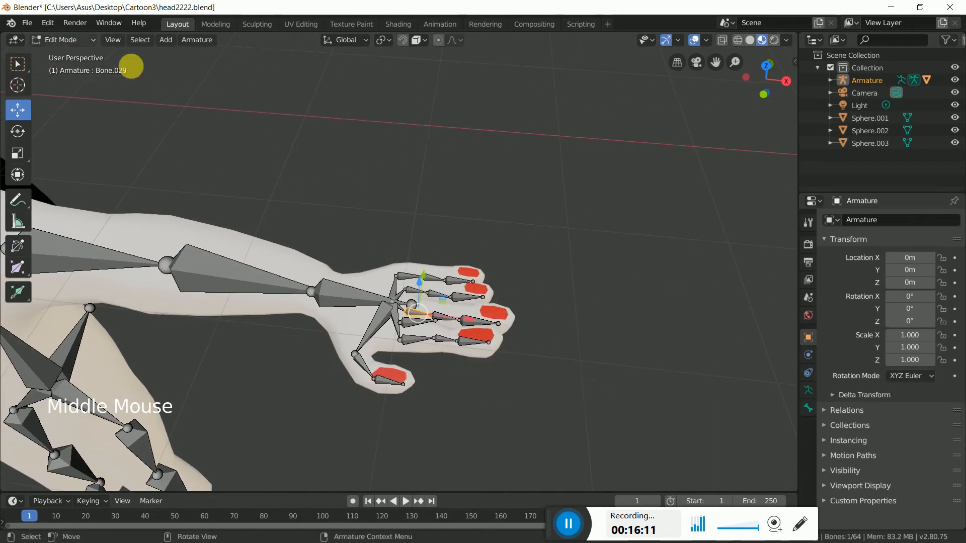
pyautogui.moveTo(474, 345); pyautogui.dragTo(292, 324, button='middle')
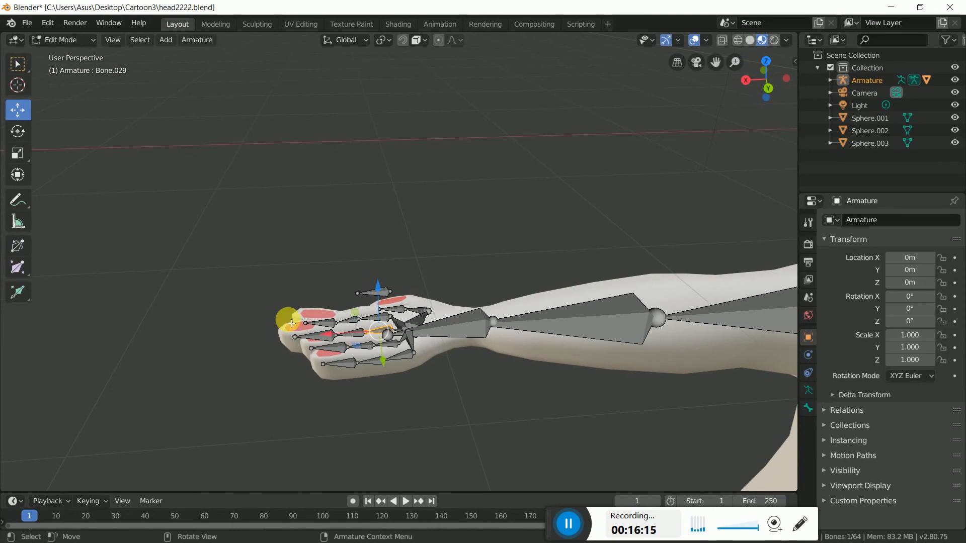
pyautogui.hotkey('shift', 'd')
pyautogui.click(317, 315)
pyautogui.moveTo(378, 290); pyautogui.dragTo(381, 272)
# - Rename the duplicated bone ik.finger.Lm and clear its parent
pyautogui.click(808, 386)
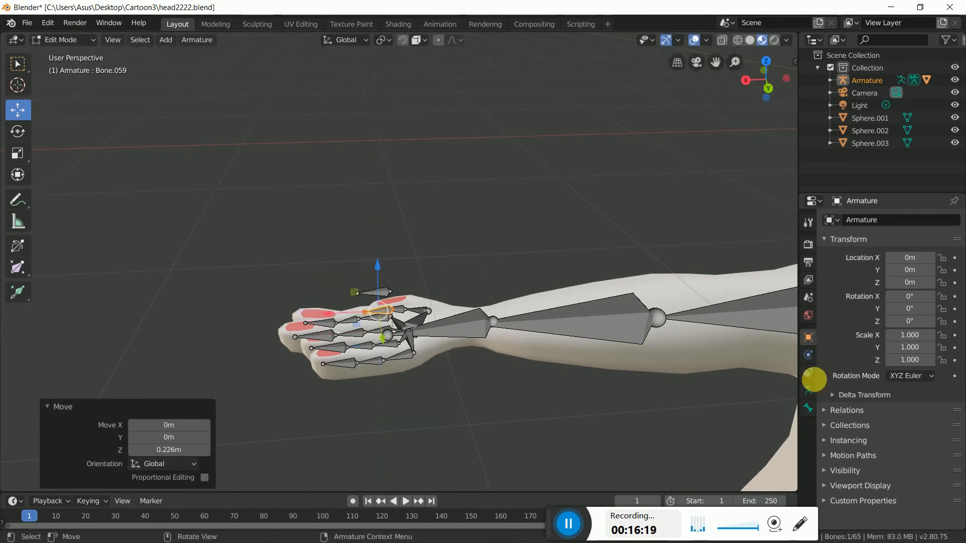
pyautogui.click(806, 405)
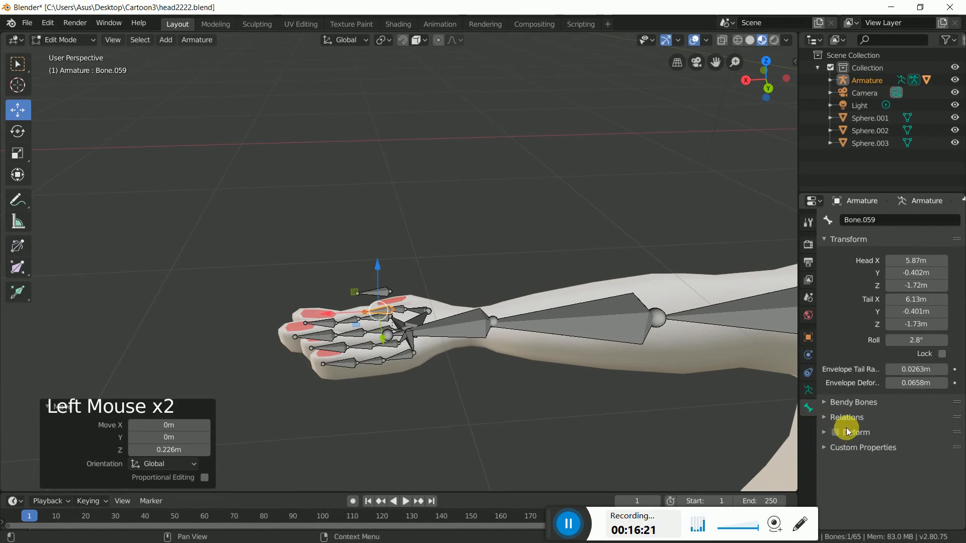
pyautogui.click(875, 224)
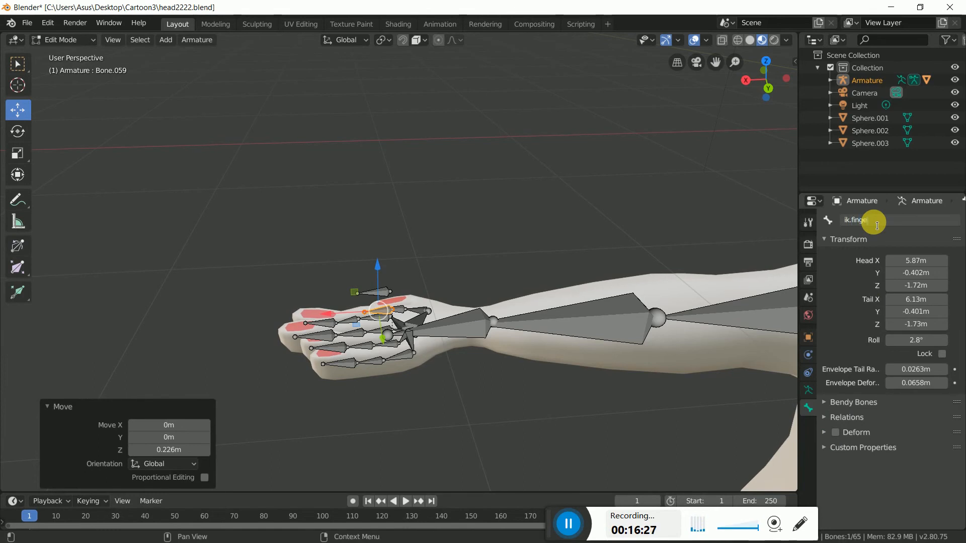
pyautogui.write('ik.finger.Lm')
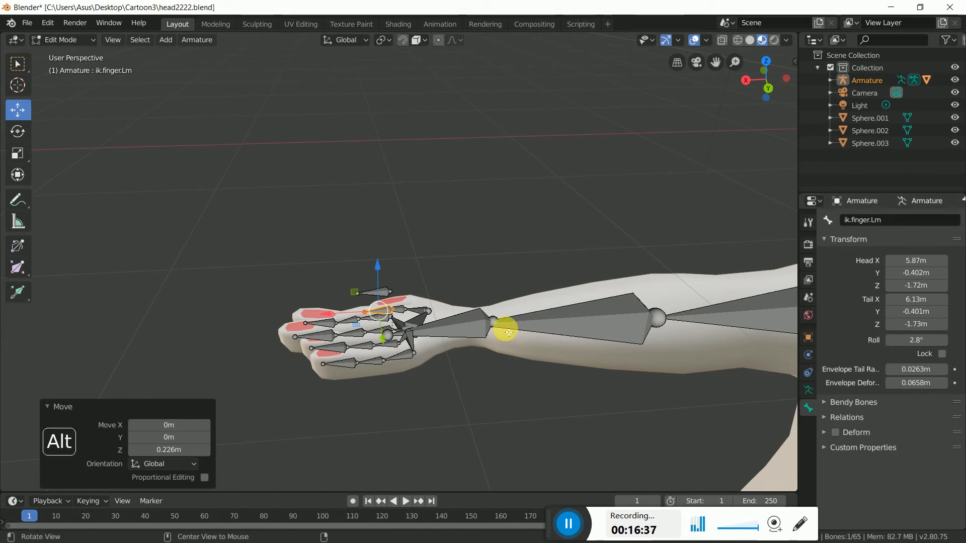
pyautogui.hotkey('alt', 'p')
pyautogui.click(467, 348)
# - In Pose Mode, add a Copy Rotation constraint targeting ik.finger.Lm to the middle finger's base bone and open its constraint settings
pyautogui.moveTo(437, 352); pyautogui.dragTo(624, 362, button='middle')
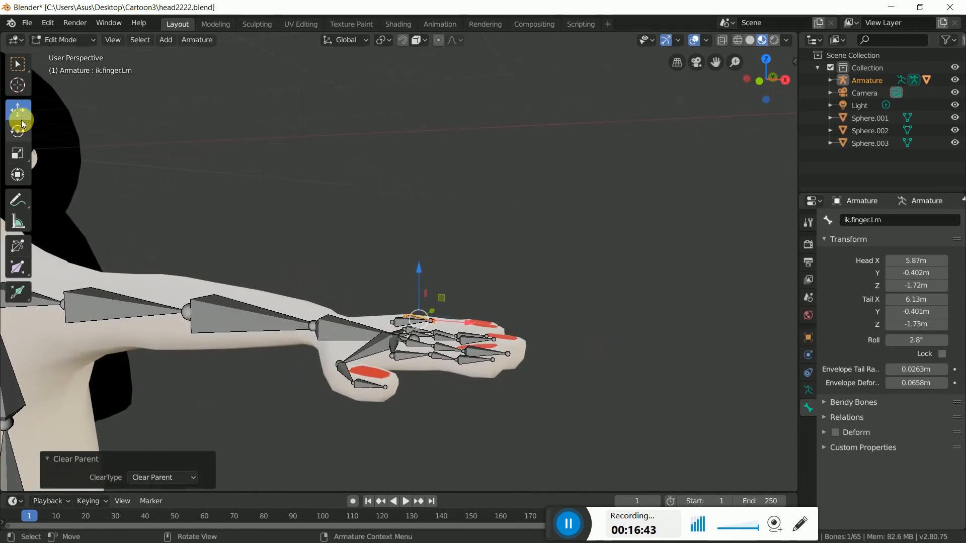
pyautogui.moveTo(408, 292); pyautogui.dragTo(419, 316, button='middle')
pyautogui.click(66, 39)
pyautogui.click(64, 83)
pyautogui.moveTo(576, 376); pyautogui.dragTo(389, 393, button='middle')
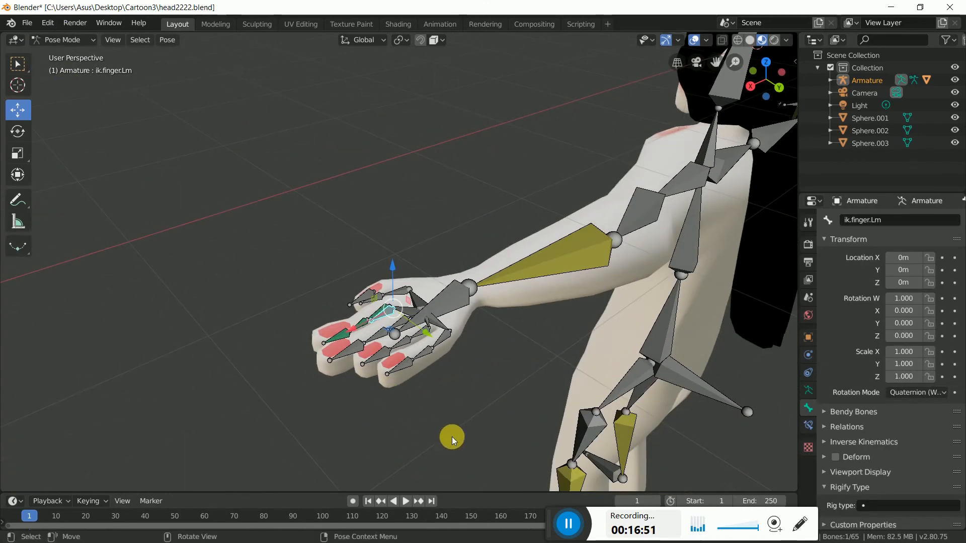
pyautogui.scroll(-4, 470, 383)
pyautogui.keyDown('shift'); pyautogui.moveTo(503, 393); pyautogui.dragTo(506, 282, button='middle'); pyautogui.keyUp('shift')
pyautogui.scroll(-3, 505, 283)
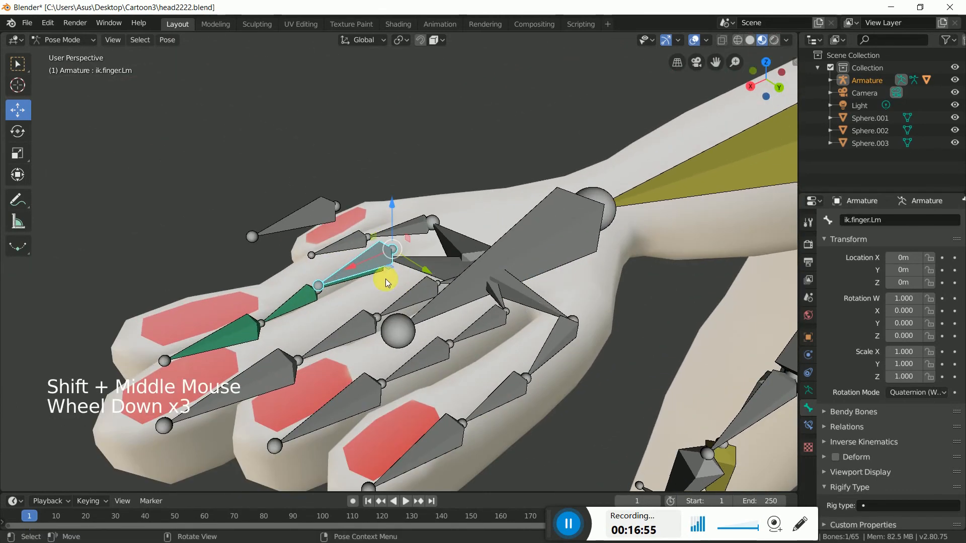
pyautogui.keyDown('shift'); pyautogui.click(409, 301); pyautogui.keyUp('shift')
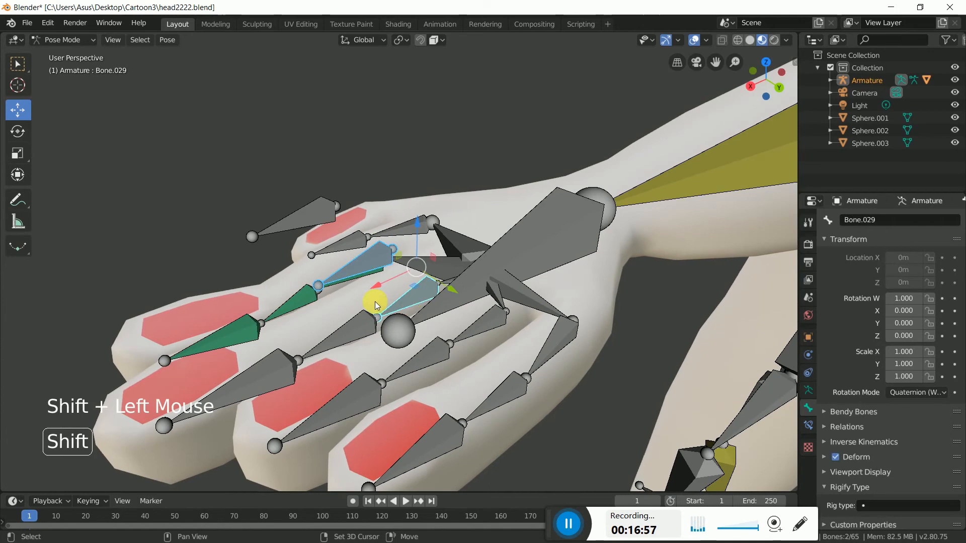
pyautogui.hotkey('shift', 'ctrl', 'c')
pyautogui.click(415, 312)
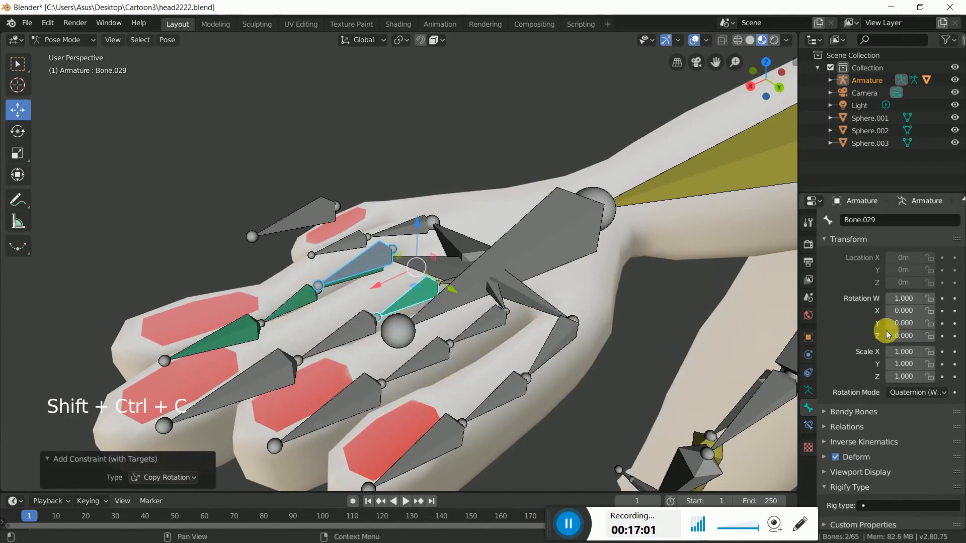
pyautogui.click(808, 425)
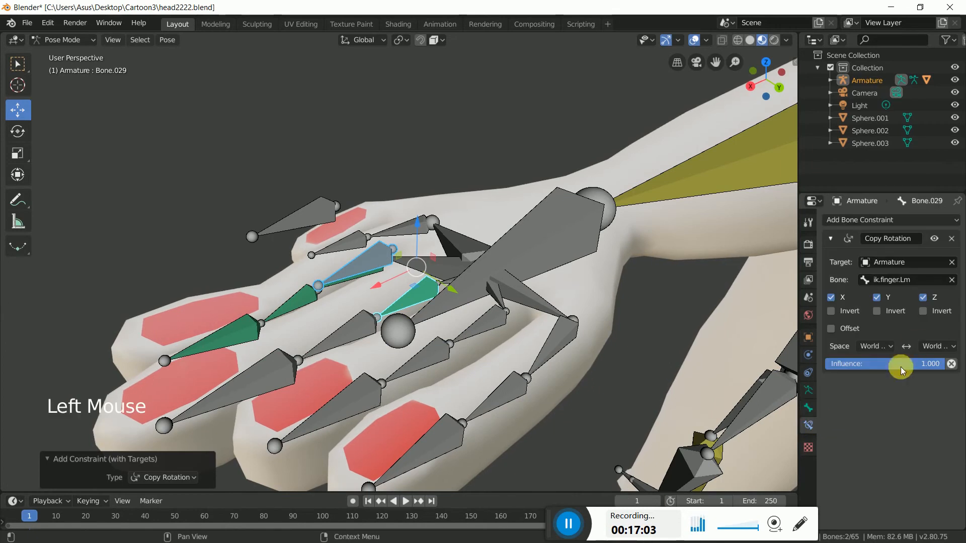
# - Restrict the middle finger base bone's Copy Rotation to the X axis, enable Offset, and set target and owner space to Local Space
pyautogui.click(922, 297)
pyautogui.click(883, 299)
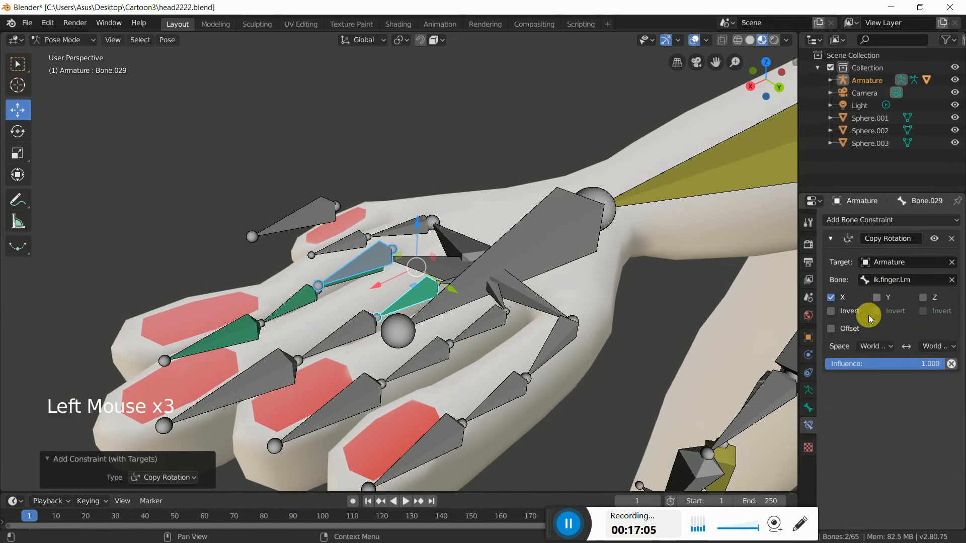
pyautogui.click(832, 329)
pyautogui.click(877, 347)
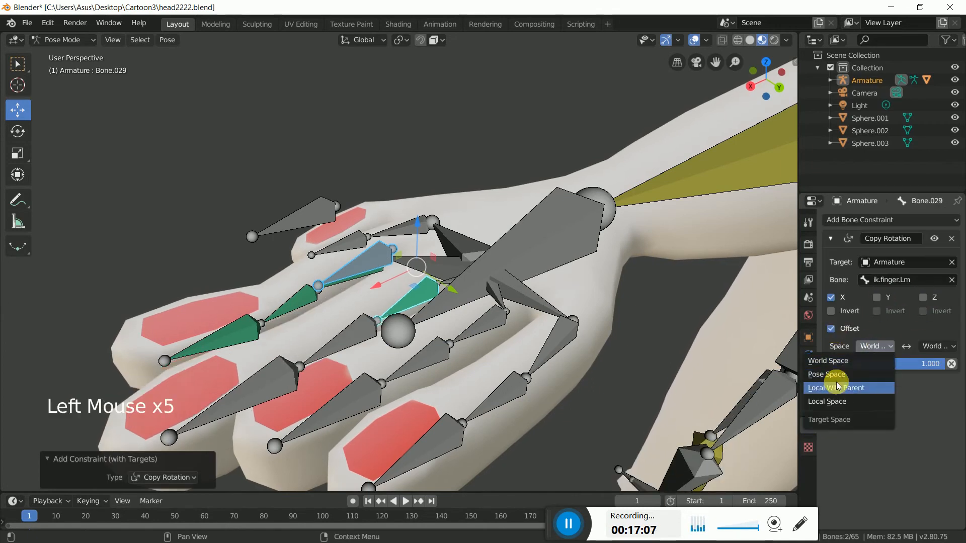
pyautogui.click(830, 401)
pyautogui.click(919, 346)
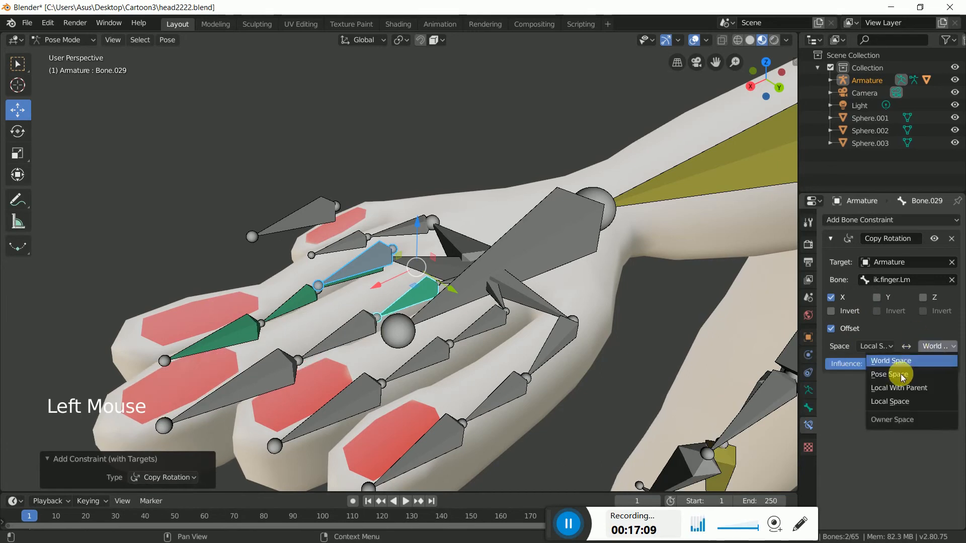
pyautogui.click(895, 403)
# - Add a Copy Rotation constraint targeting ik.finger.Lm to the middle finger's second bone
pyautogui.moveTo(464, 305); pyautogui.dragTo(356, 328, button='middle')
pyautogui.click(355, 325)
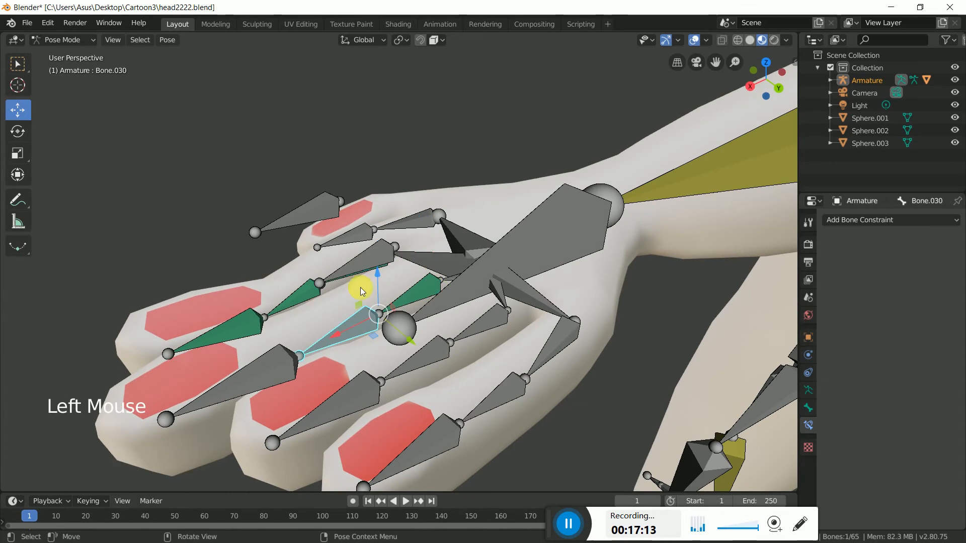
pyautogui.click(364, 265)
pyautogui.moveTo(448, 305)
pyautogui.mouseDown(button='middle')
pyautogui.moveTo(442, 285)
pyautogui.moveTo(451, 317)
pyautogui.mouseUp(button='middle')
pyautogui.keyDown('shift'); pyautogui.click(356, 319); pyautogui.keyUp('shift')
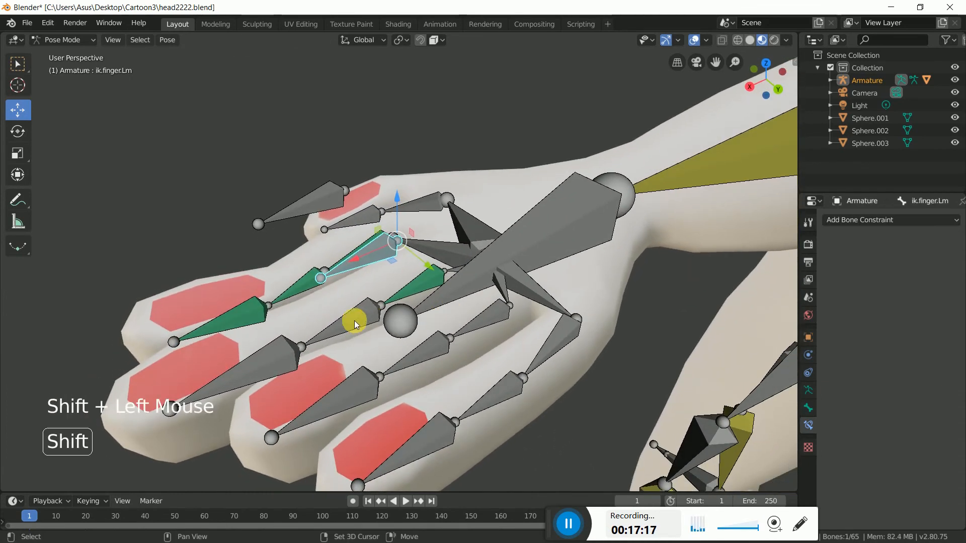
pyautogui.hotkey('shift', 'ctrl', 'c')
pyautogui.click(433, 335)
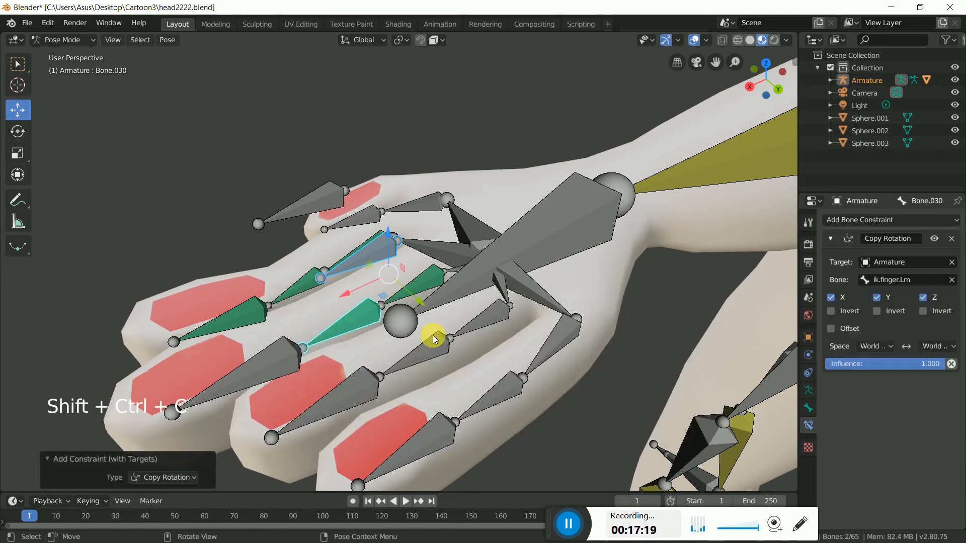
# - Limit the second bone's Copy Rotation to X, enable Offset, and set both target and owner space to Local Space
pyautogui.click(878, 297)
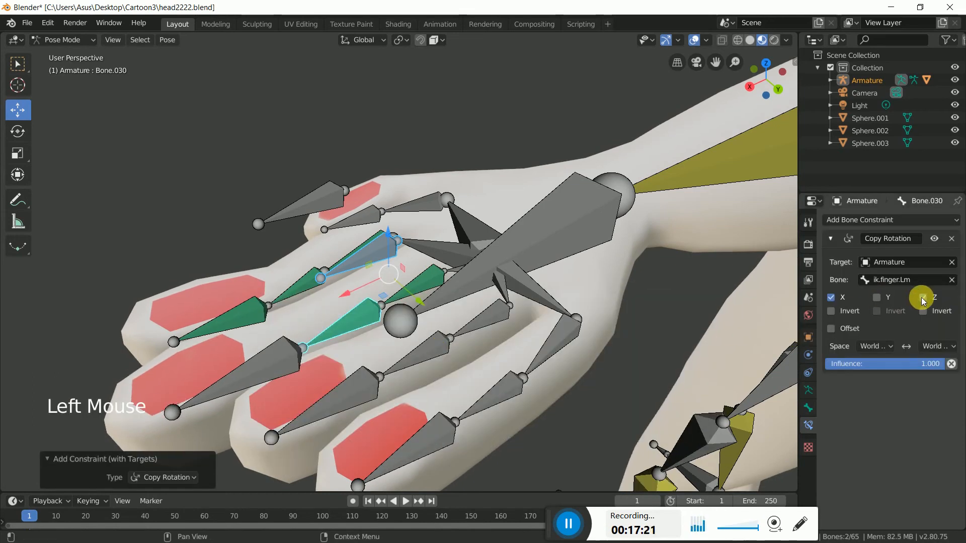
pyautogui.click(922, 298)
pyautogui.click(832, 329)
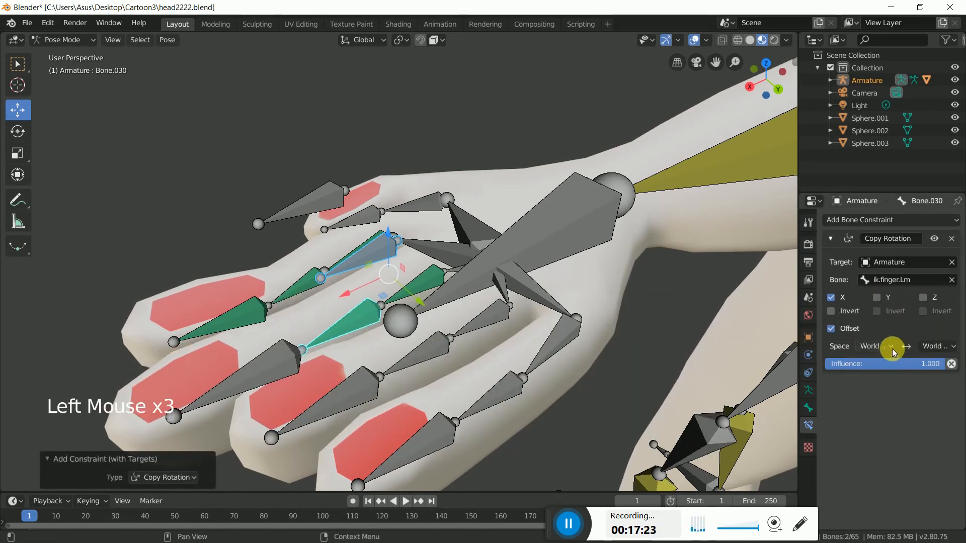
pyautogui.click(893, 347)
pyautogui.click(840, 374)
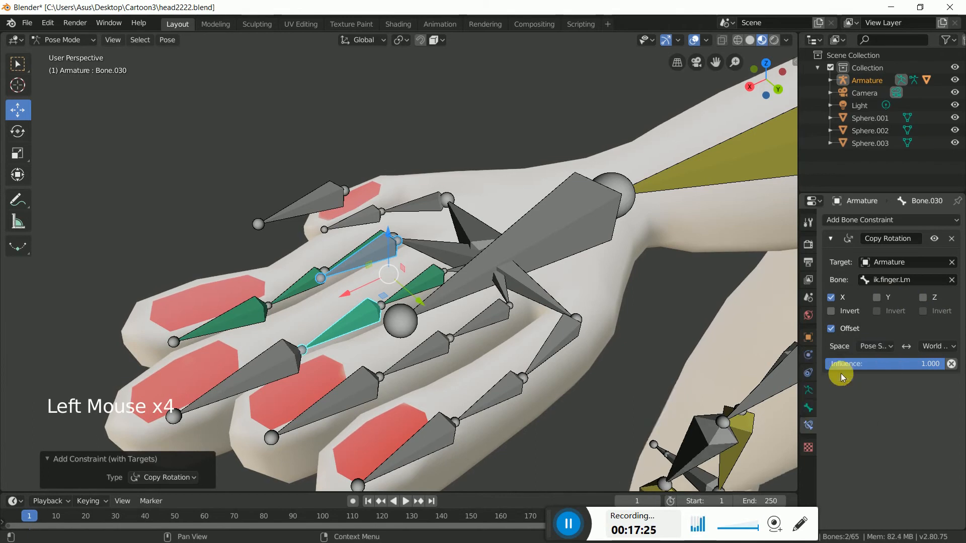
pyautogui.click(873, 348)
pyautogui.click(850, 401)
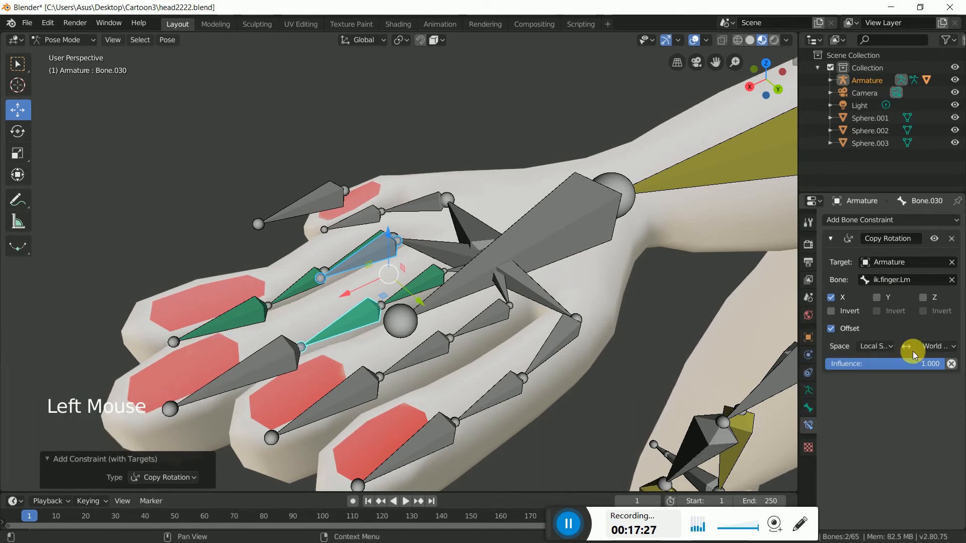
pyautogui.click(931, 346)
pyautogui.click(893, 401)
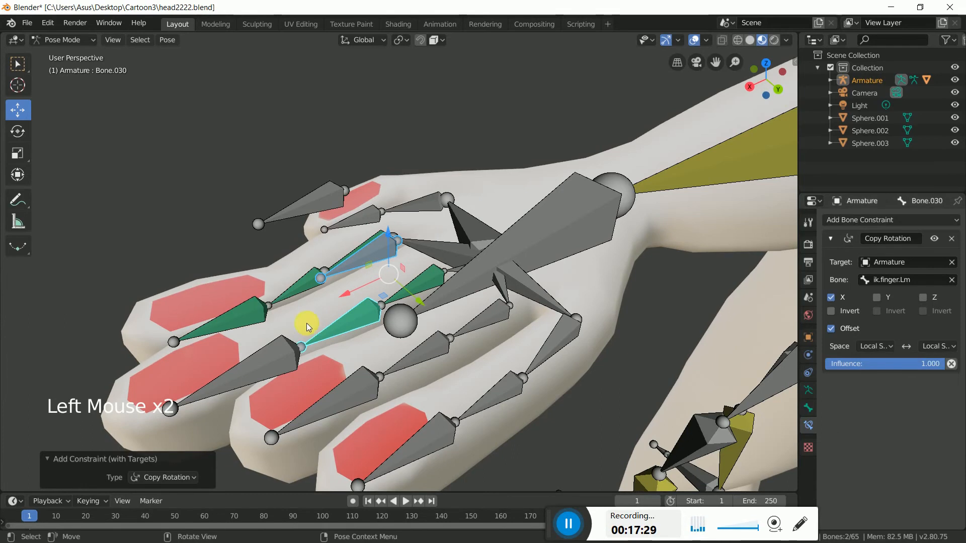
# - Add a Copy Rotation constraint targeting ik.finger.Lm to the middle finger's tip bone
pyautogui.moveTo(278, 349); pyautogui.dragTo(345, 291, button='middle')
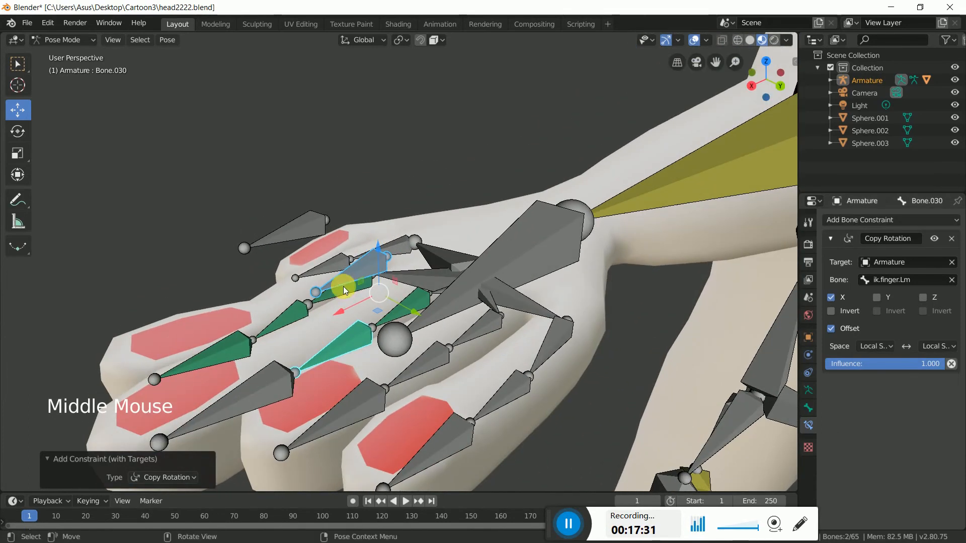
pyautogui.click(303, 290)
pyautogui.keyDown('shift'); pyautogui.click(252, 390); pyautogui.keyUp('shift')
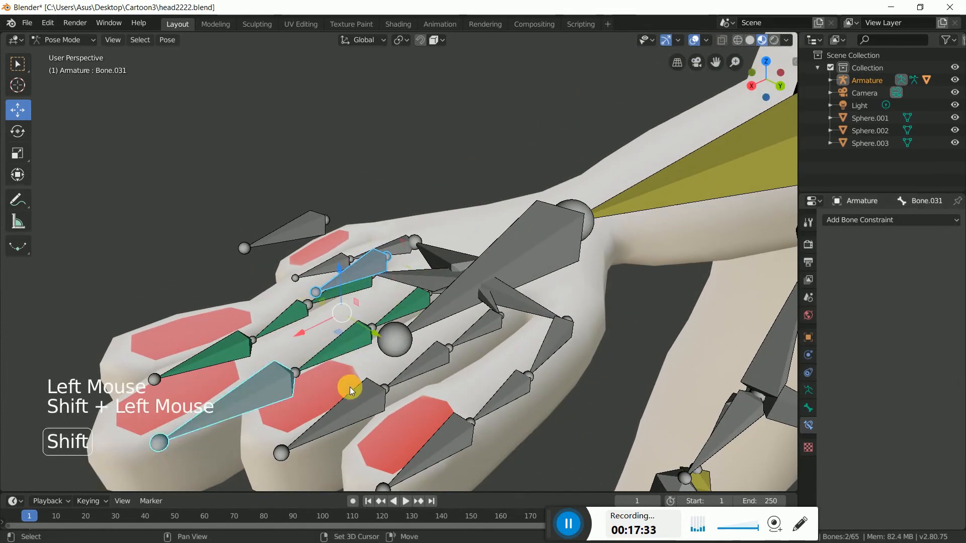
pyautogui.hotkey('shift', 'ctrl', 'c')
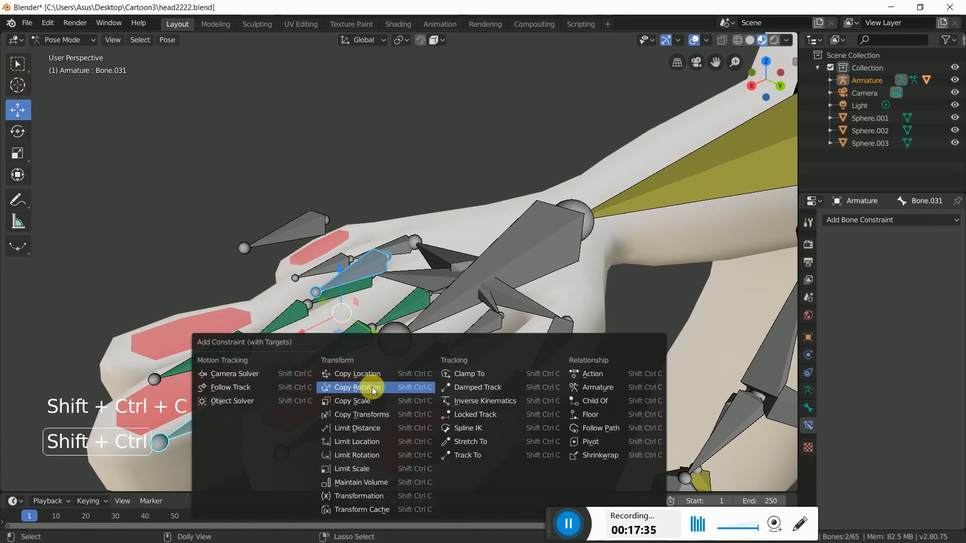
pyautogui.click(371, 382)
# - Limit the tip bone's Copy Rotation to X, enable Offset, and set its target space to Local Space
pyautogui.click(881, 297)
pyautogui.click(924, 298)
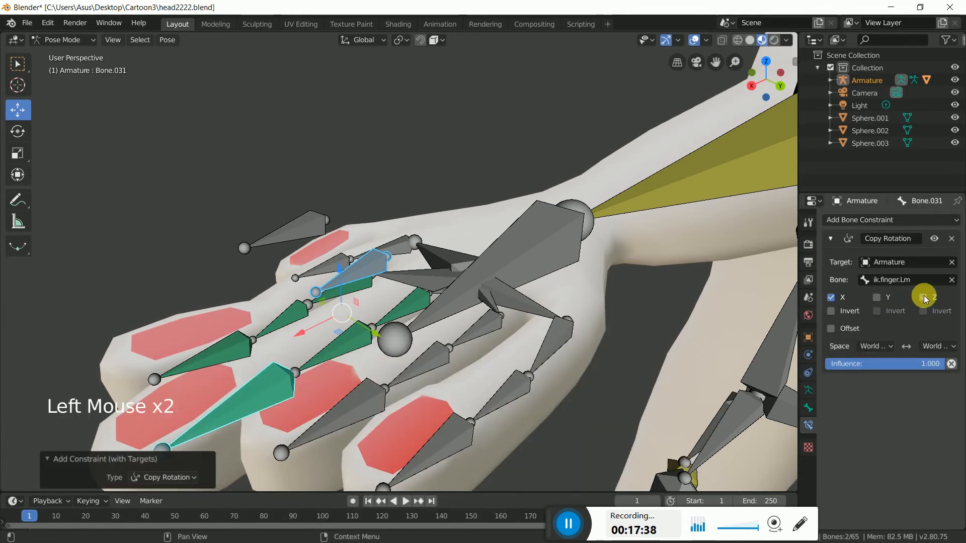
pyautogui.click(833, 329)
pyautogui.click(879, 346)
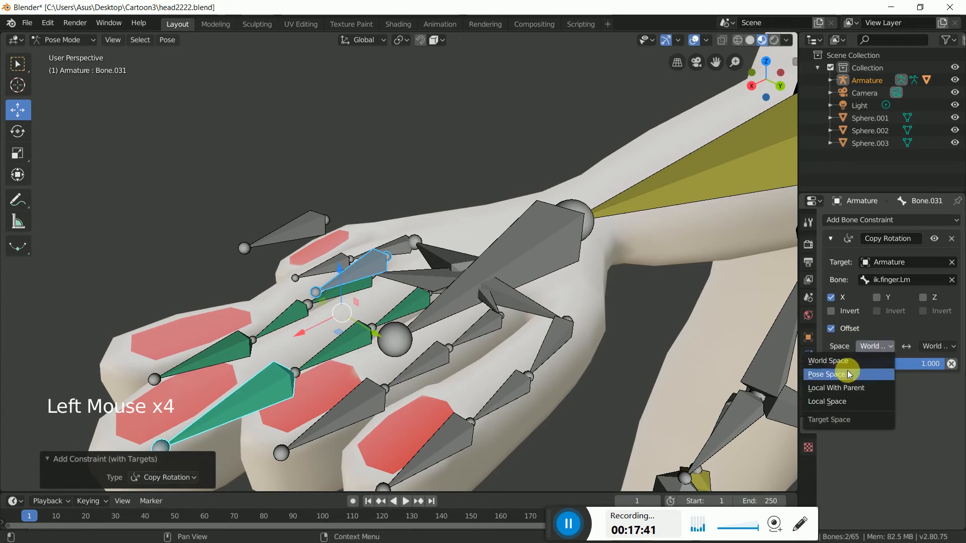
pyautogui.click(840, 401)
# - Try rotating the selected ik.finger.Lm control and fingertip bone to test how the middle finger curls
pyautogui.scroll(4, 447, 331)
pyautogui.moveTo(447, 331); pyautogui.dragTo(619, 334, button='middle')
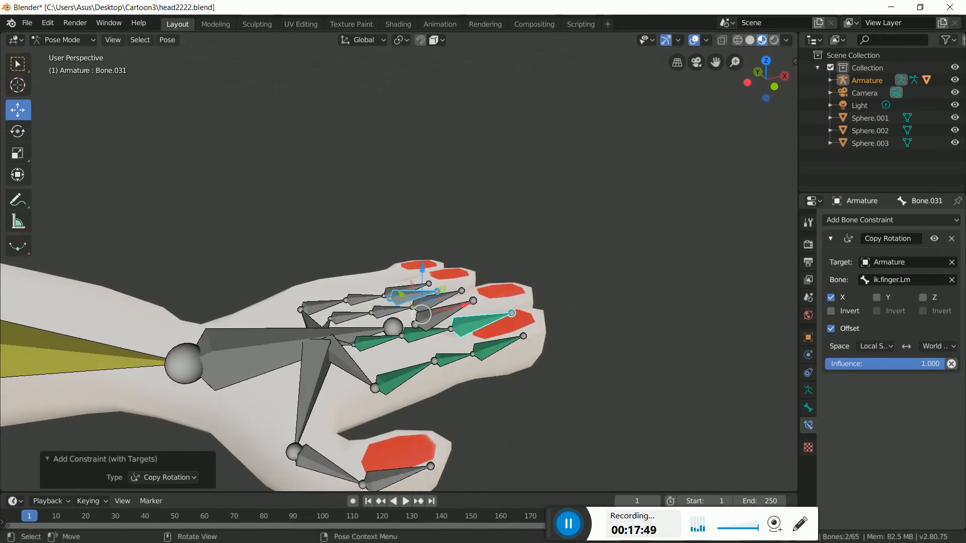
pyautogui.press('r')
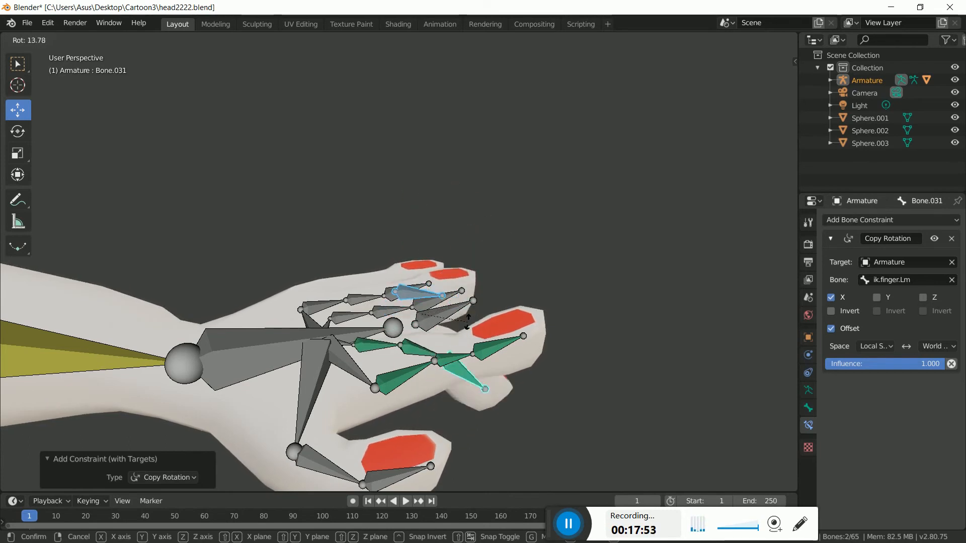
pyautogui.click(466, 317)
# - Bring the character's head and upper body into view and switch the armature from Pose Mode to Edit Mode
pyautogui.keyDown('shift'); pyautogui.moveTo(277, 294); pyautogui.dragTo(574, 294, button='middle'); pyautogui.keyUp('shift')
pyautogui.scroll(-5, 574, 295)
pyautogui.scroll(11, 574, 295)
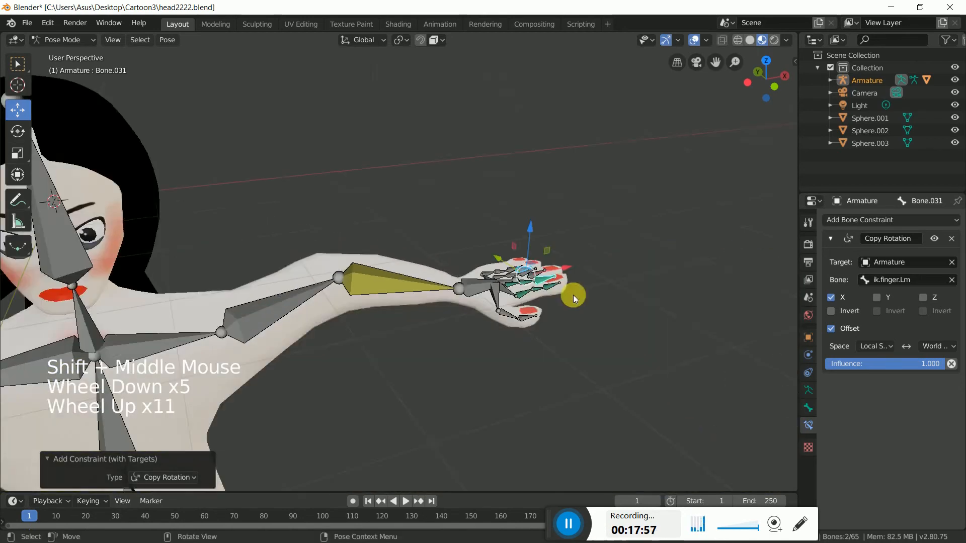
pyautogui.scroll(1, 572, 294)
pyautogui.keyDown('shift'); pyautogui.moveTo(267, 299); pyautogui.dragTo(372, 328, button='middle'); pyautogui.keyUp('shift')
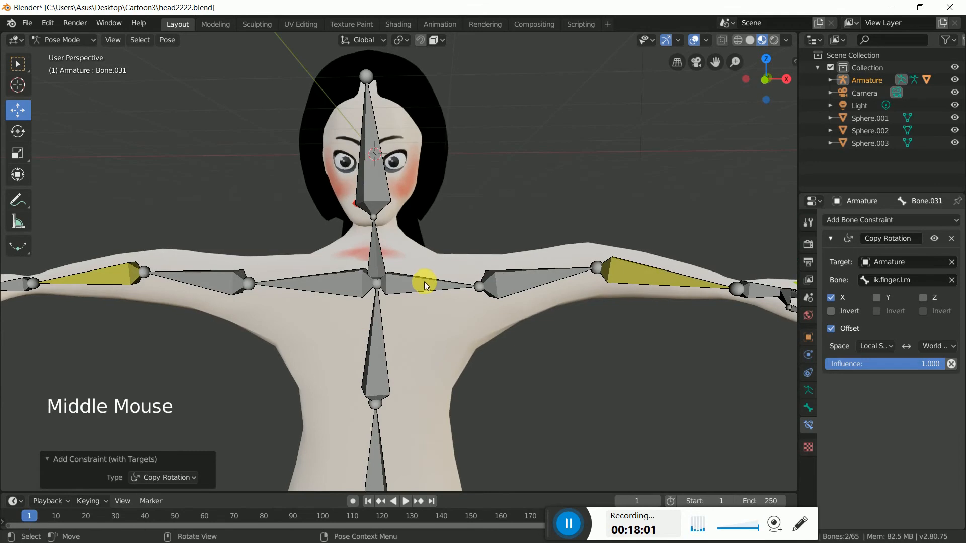
pyautogui.scroll(-1, 427, 281)
pyautogui.scroll(2, 448, 266)
pyautogui.moveTo(464, 247); pyautogui.dragTo(390, 244, button='middle')
pyautogui.click(64, 43)
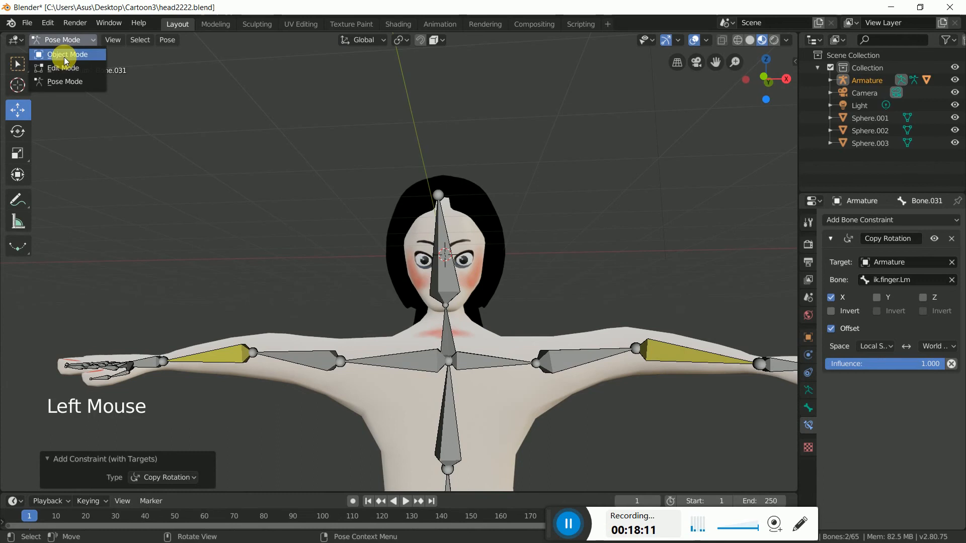
pyautogui.click(68, 52)
pyautogui.click(64, 40)
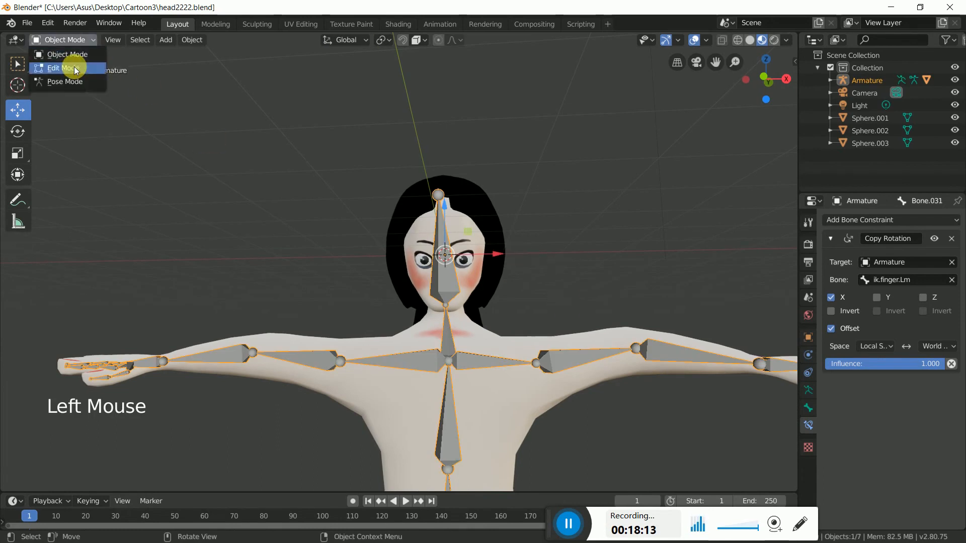
pyautogui.click(70, 65)
# - Extrude a new bone forward from the tip of the head bone, toward the front of the hair
pyautogui.scroll(-3, 484, 243)
pyautogui.scroll(-1, 484, 244)
pyautogui.moveTo(613, 246); pyautogui.dragTo(548, 254, button='middle')
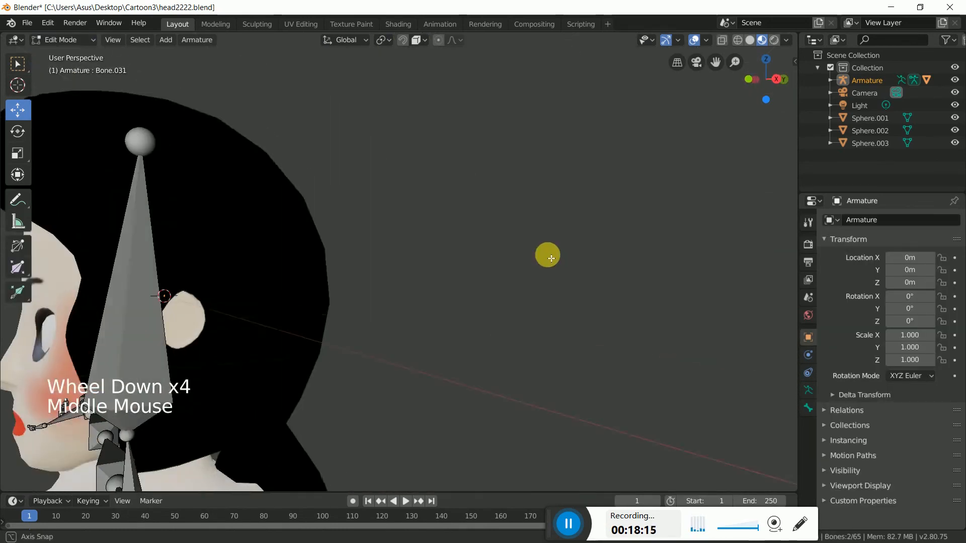
pyautogui.scroll(2, 307, 254)
pyautogui.scroll(2, 310, 255)
pyautogui.moveTo(347, 255); pyautogui.dragTo(338, 263, button='middle')
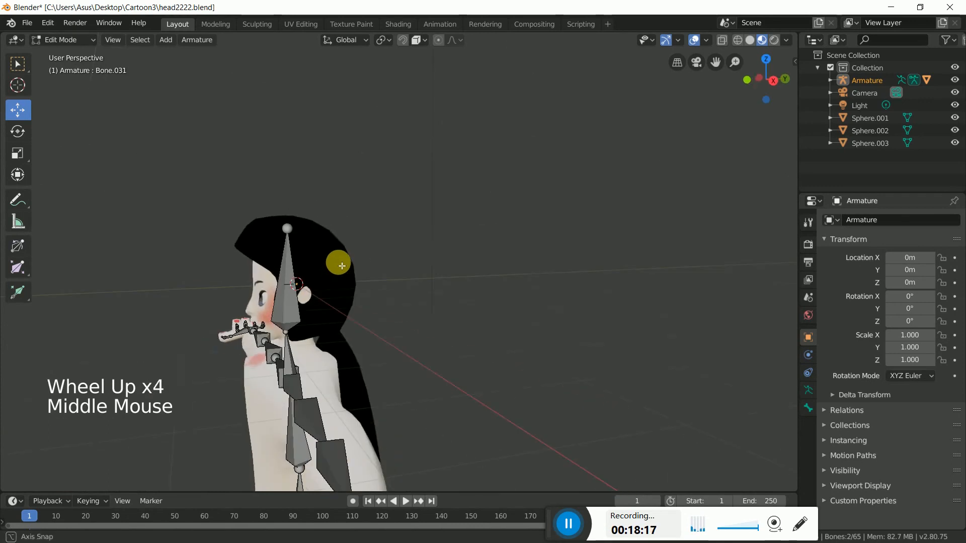
pyautogui.click(293, 234)
pyautogui.press('e')
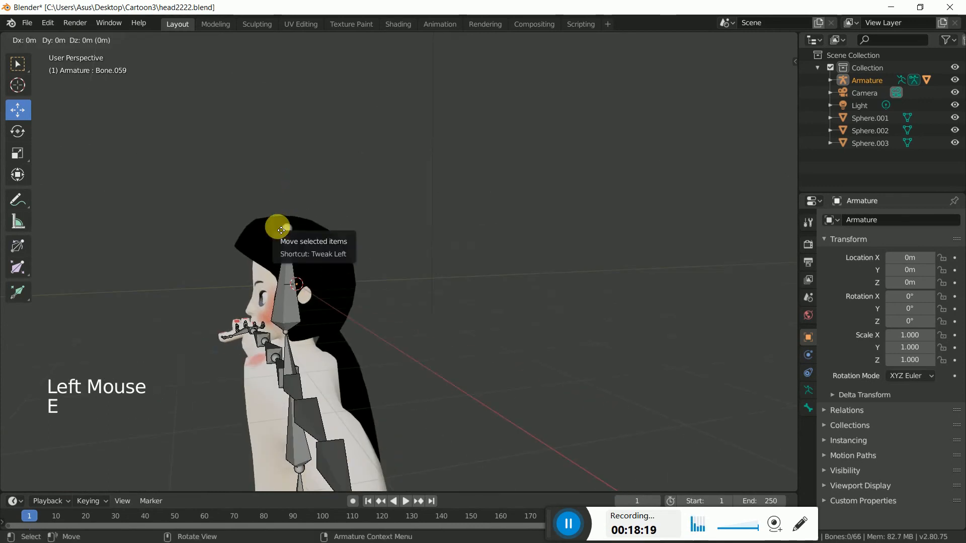
pyautogui.click(236, 233)
# - Move the new bone's tip along the X axis, using the front view to bring it toward the head's centre line
pyautogui.moveTo(233, 230); pyautogui.dragTo(408, 258, button='middle')
pyautogui.moveTo(540, 230); pyautogui.dragTo(541, 228)
pyautogui.moveTo(541, 229); pyautogui.dragTo(573, 259, button='middle')
pyautogui.press('KP_1')
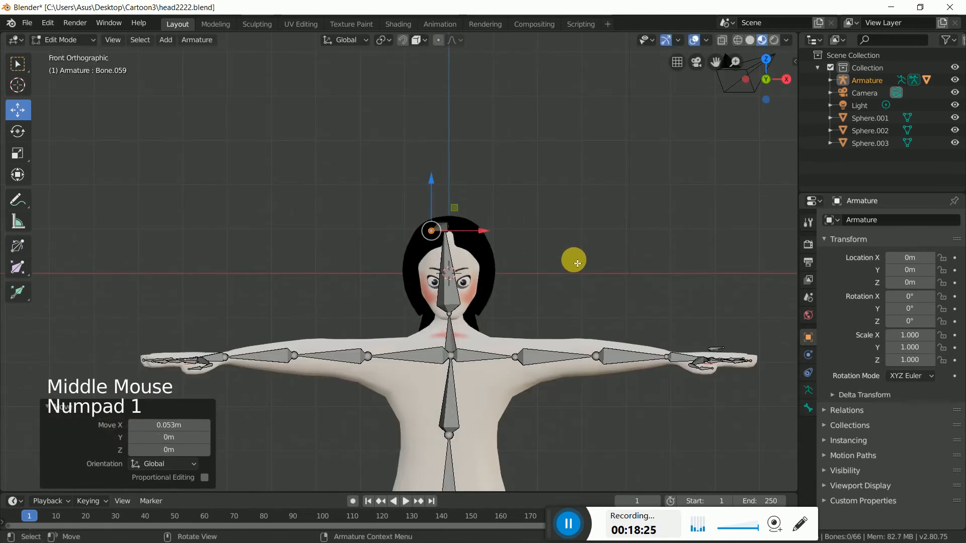
pyautogui.moveTo(486, 230); pyautogui.dragTo(498, 232)
# - Clear the parent of the new bone on top of the head and turn off its Deform option
pyautogui.moveTo(554, 233); pyautogui.dragTo(489, 243, button='middle')
pyautogui.scroll(-3, 451, 236)
pyautogui.click(193, 207)
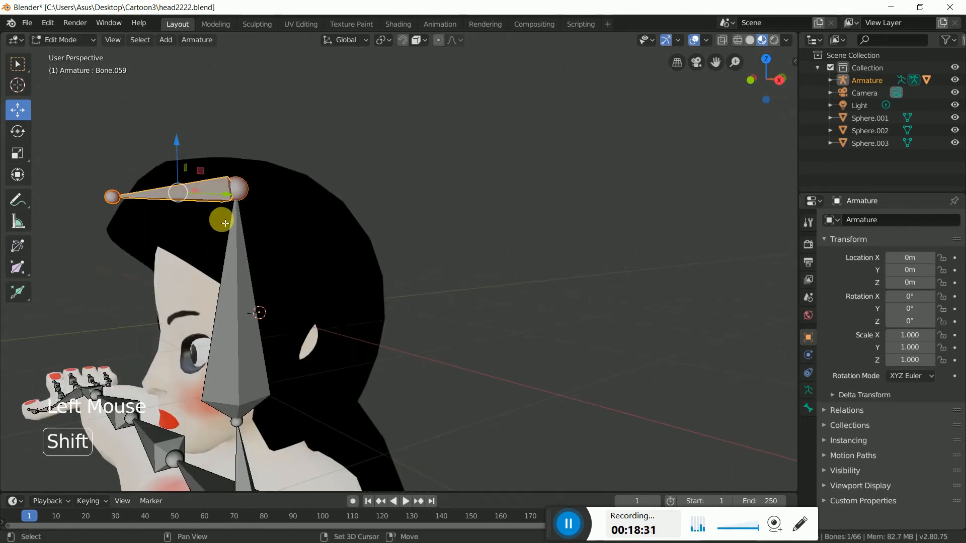
pyautogui.hotkey('alt', 'p')
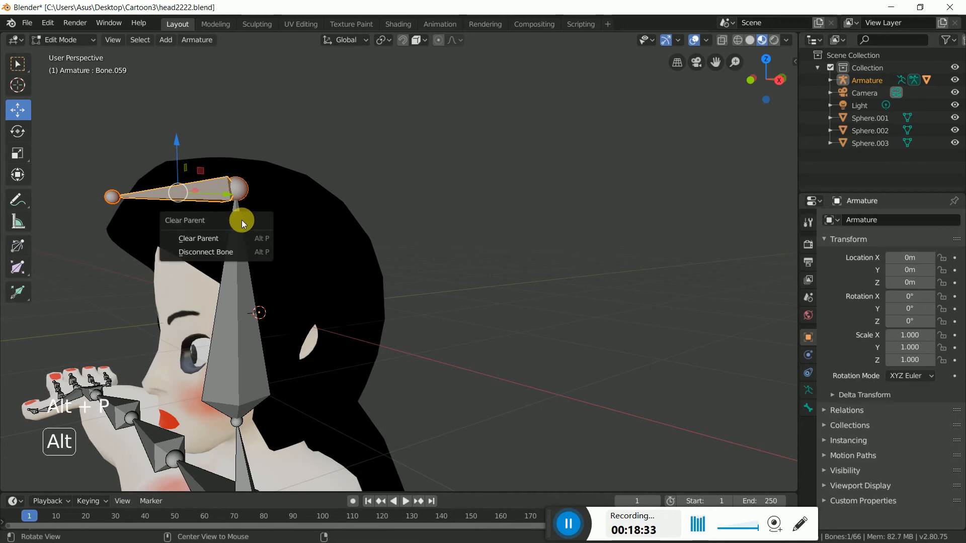
pyautogui.click(216, 239)
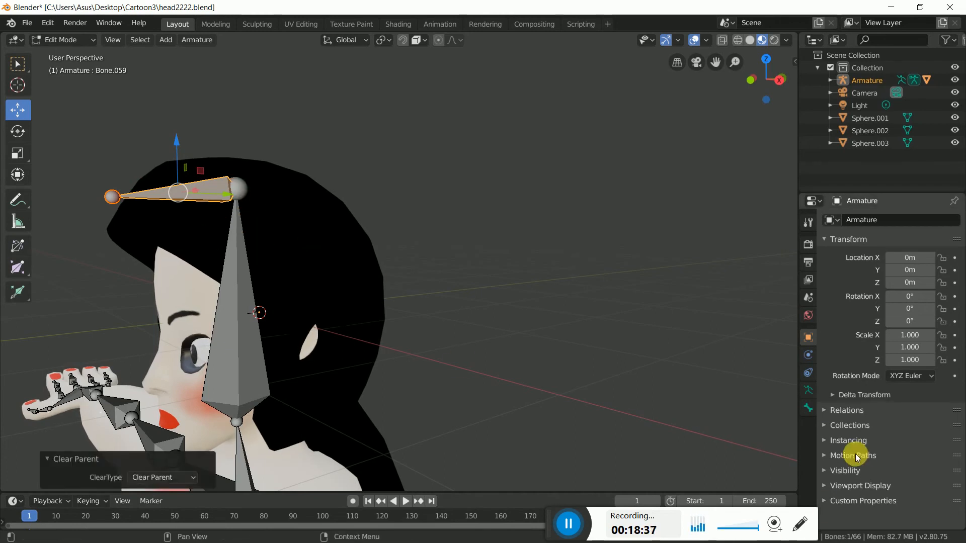
pyautogui.click(808, 408)
pyautogui.click(836, 432)
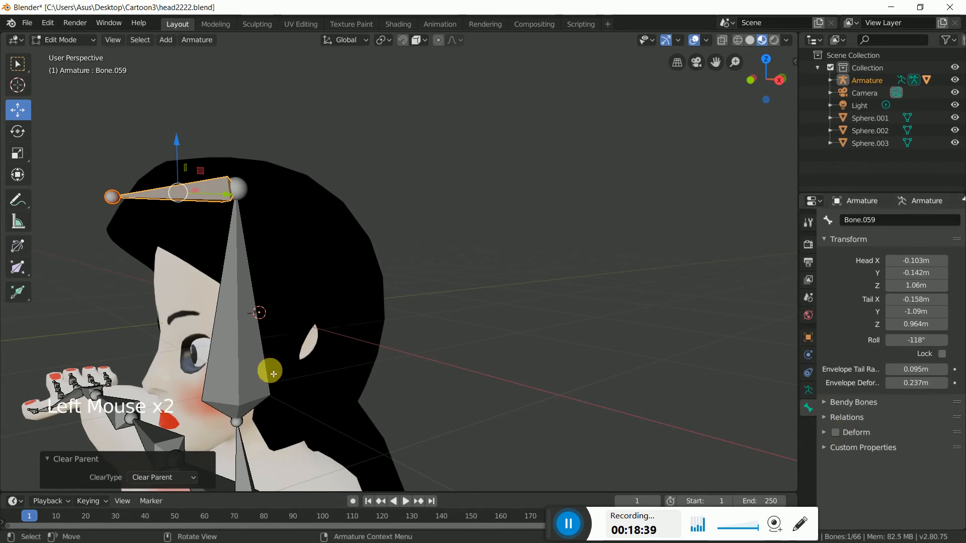
# - Select the large upright head bone and hide it
pyautogui.keyDown('shift'); pyautogui.moveTo(263, 327); pyautogui.dragTo(390, 308, button='middle'); pyautogui.keyUp('shift')
pyautogui.scroll(-2, 451, 307)
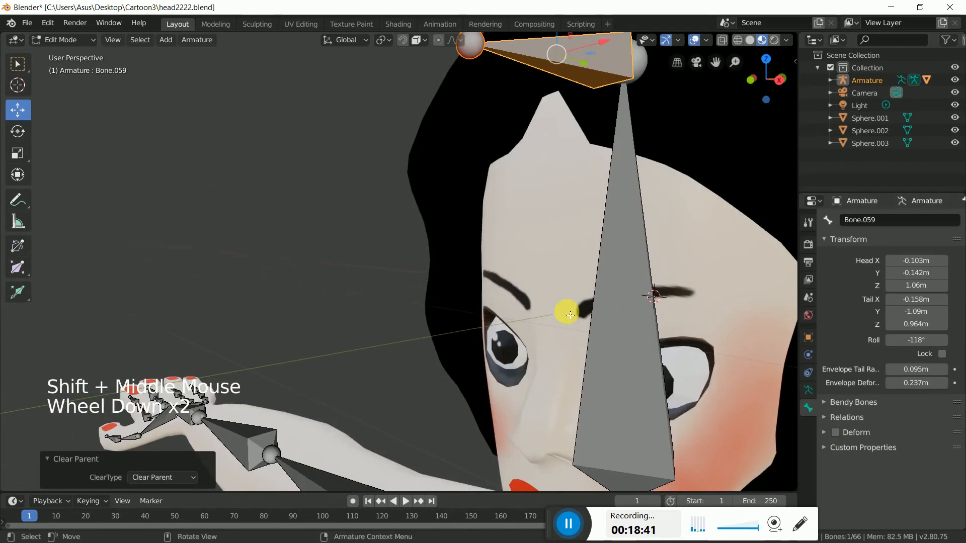
pyautogui.scroll(3, 558, 312)
pyautogui.click(499, 310)
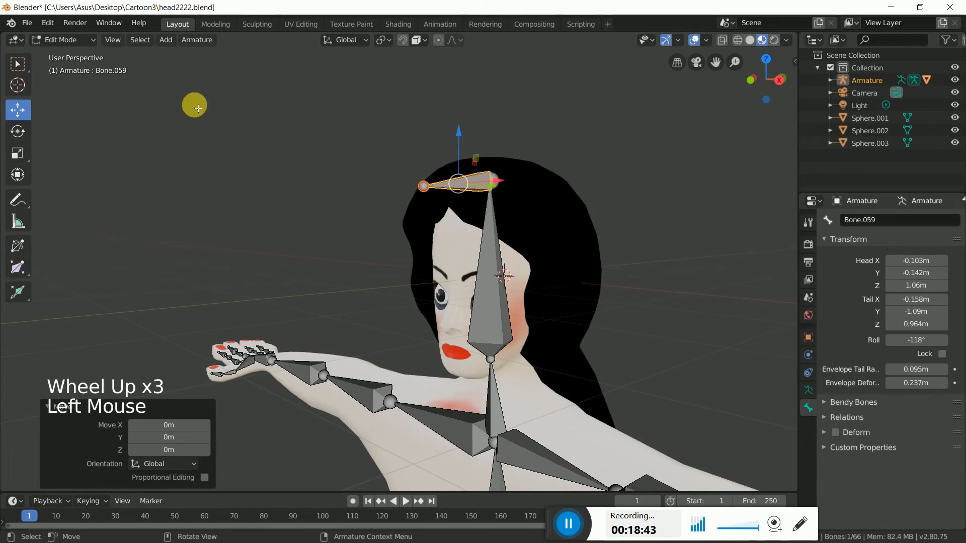
pyautogui.click(492, 310)
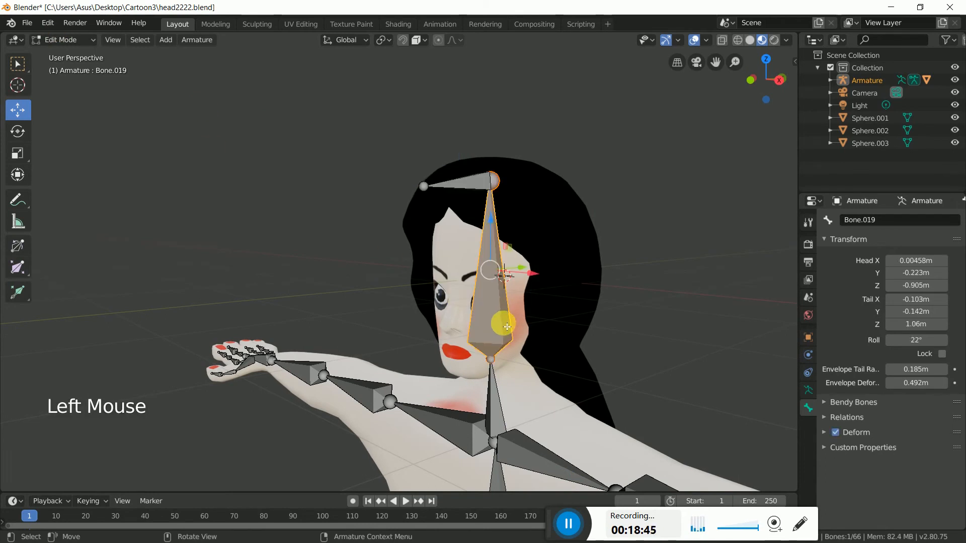
pyautogui.press('h')
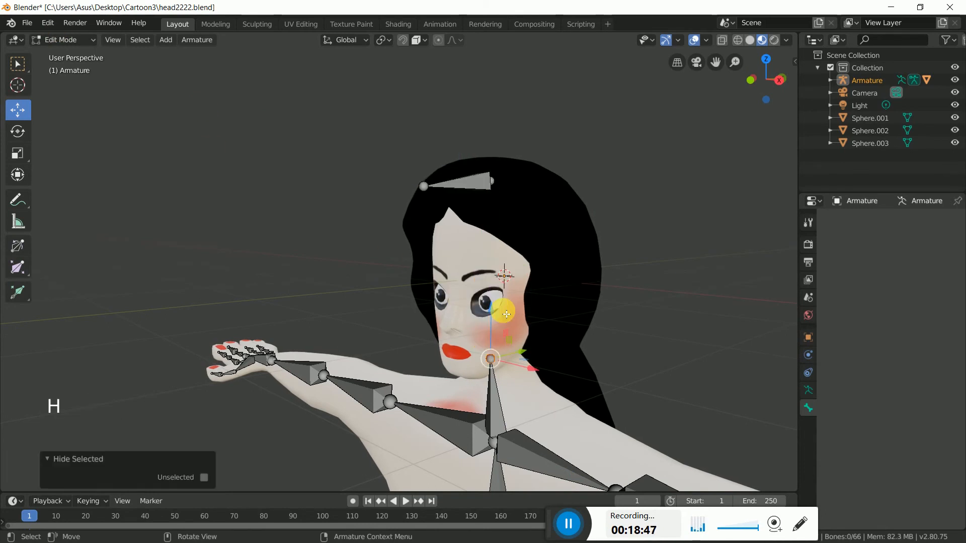
pyautogui.moveTo(513, 279); pyautogui.dragTo(488, 276, button='middle')
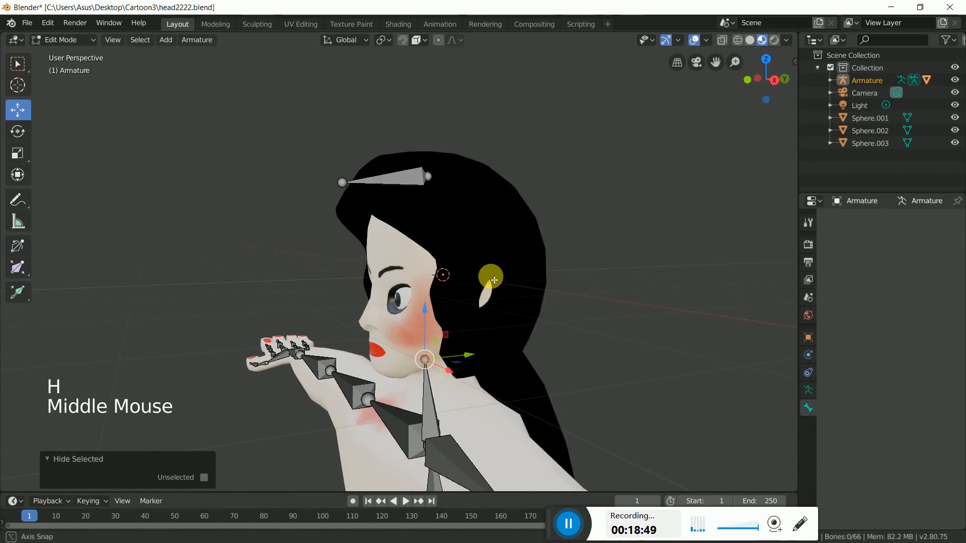
# - Duplicate the bone on top of the head and move the copy down about 1.11 m and 0.43 m along X to the character's left eye
pyautogui.click(413, 192)
pyautogui.press('shift')
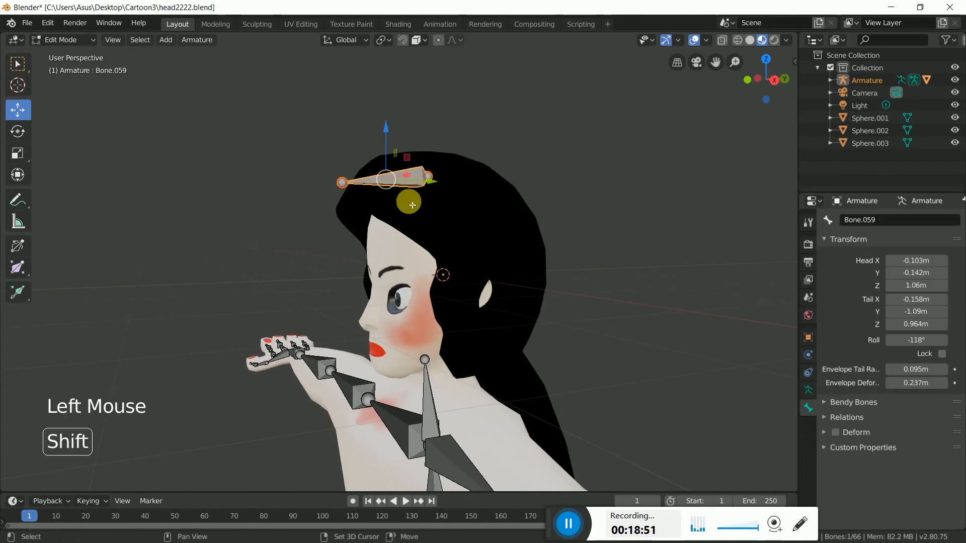
pyautogui.hotkey('shift', 'd')
pyautogui.click(389, 180)
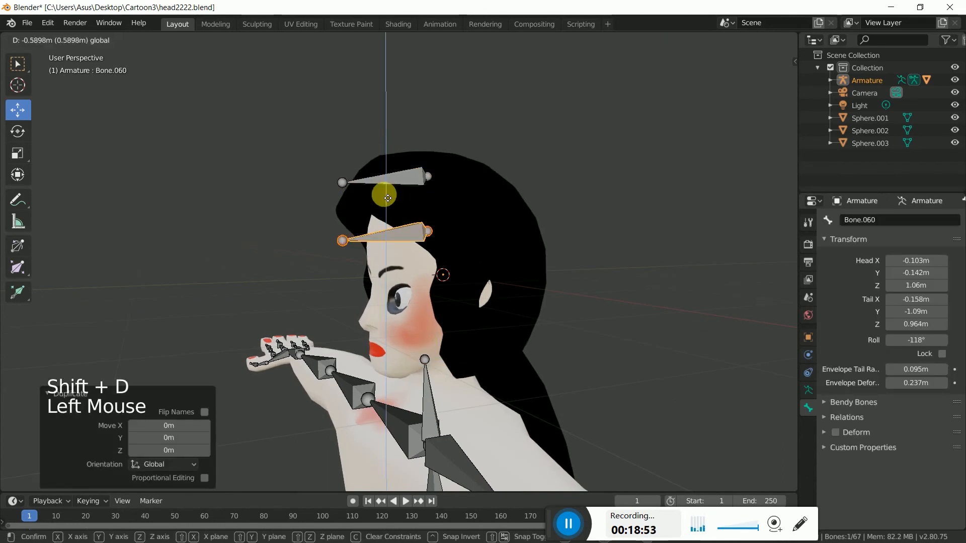
pyautogui.click(391, 293)
pyautogui.moveTo(390, 294); pyautogui.dragTo(484, 311, button='middle')
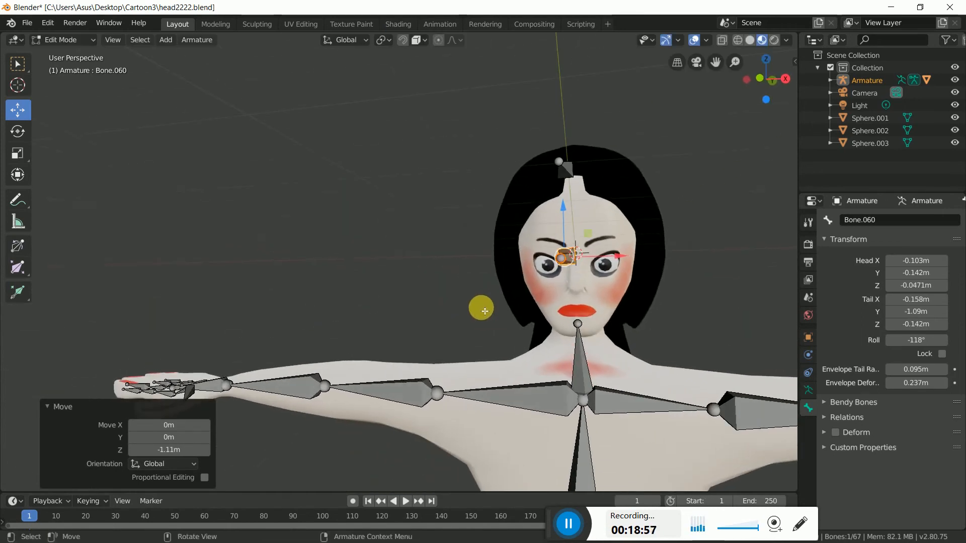
pyautogui.press('KP_1')
pyautogui.moveTo(602, 267); pyautogui.dragTo(630, 264)
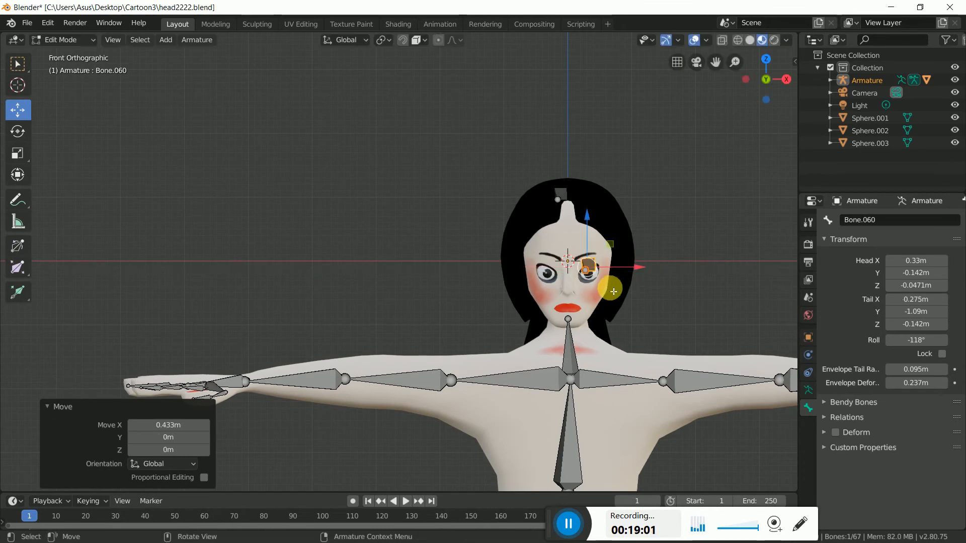
# - Duplicate the left-eye bone twice, placing one copy about 0.35 m below it and the other above it at the brow
pyautogui.moveTo(649, 304)
pyautogui.mouseDown(button='middle')
pyautogui.moveTo(610, 297)
pyautogui.moveTo(551, 314)
pyautogui.moveTo(632, 307)
pyautogui.mouseUp(button='middle')
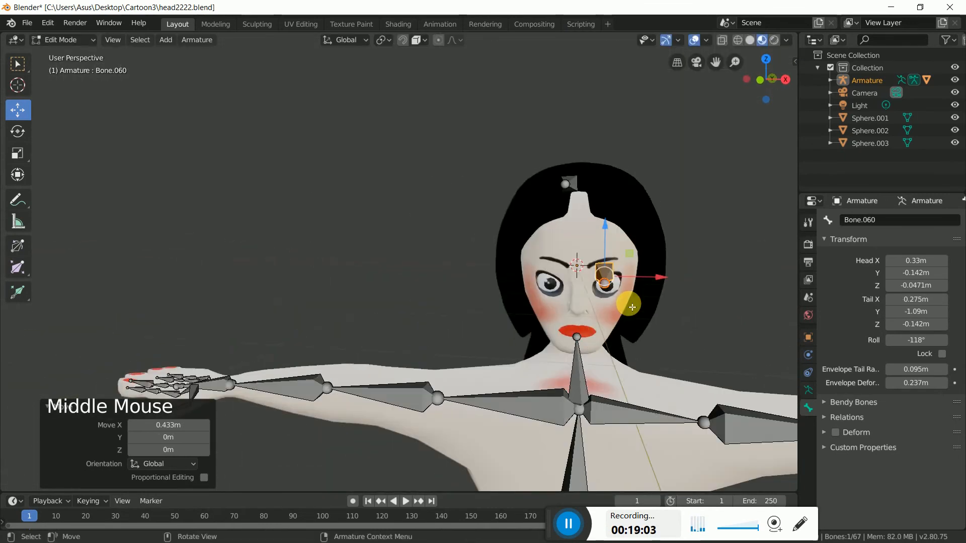
pyautogui.press('KP_1')
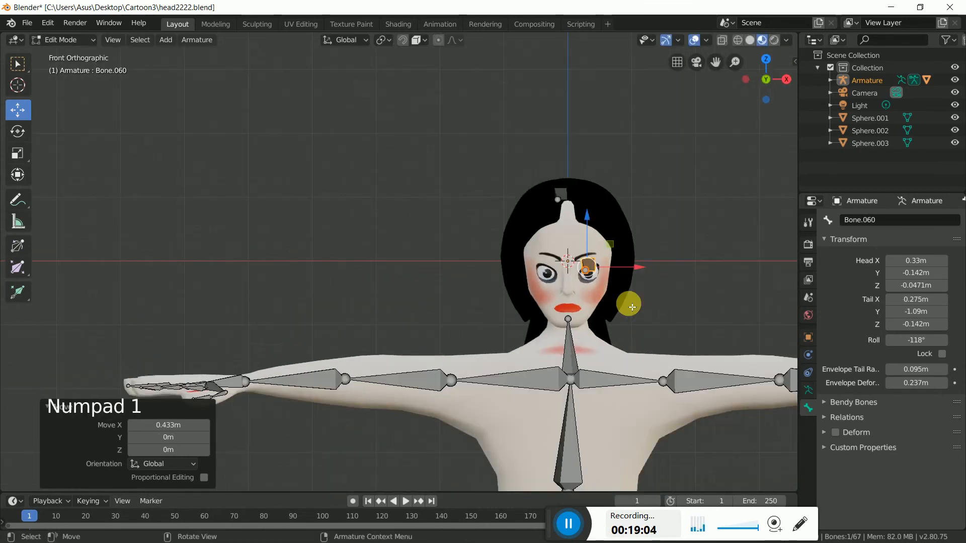
pyautogui.hotkey('shift', 'd')
pyautogui.click(592, 240)
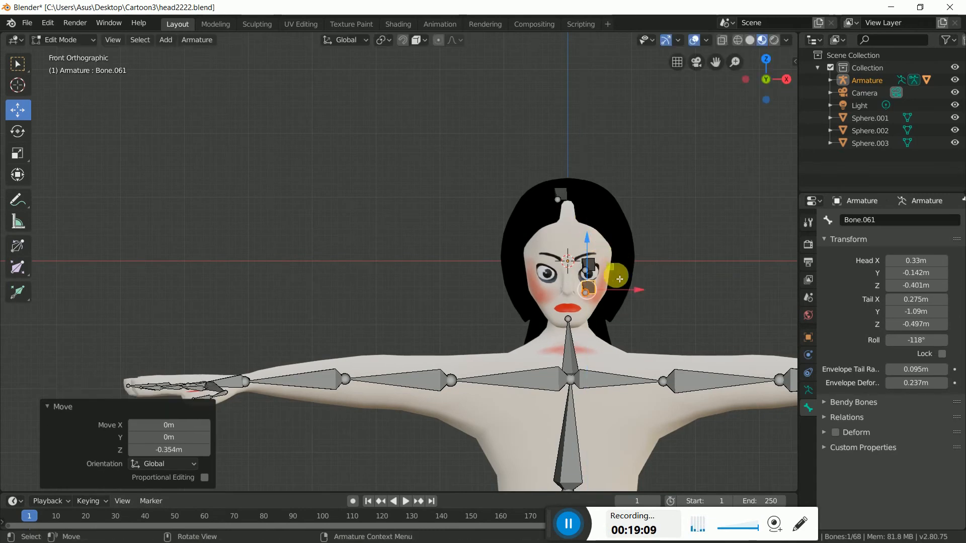
pyautogui.hotkey('shift', 'd')
pyautogui.click(612, 291)
pyautogui.moveTo(591, 235); pyautogui.dragTo(590, 206)
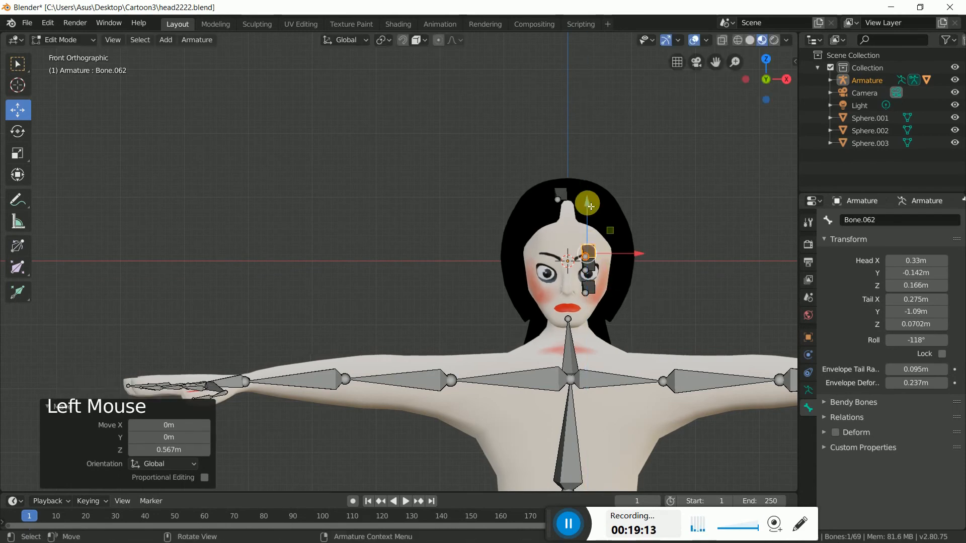
# - Duplicate the three left-eye bones and move the copies about -0.71 m along X to the character's right eye
pyautogui.keyDown('shift'); pyautogui.click(597, 277); pyautogui.keyUp('shift')
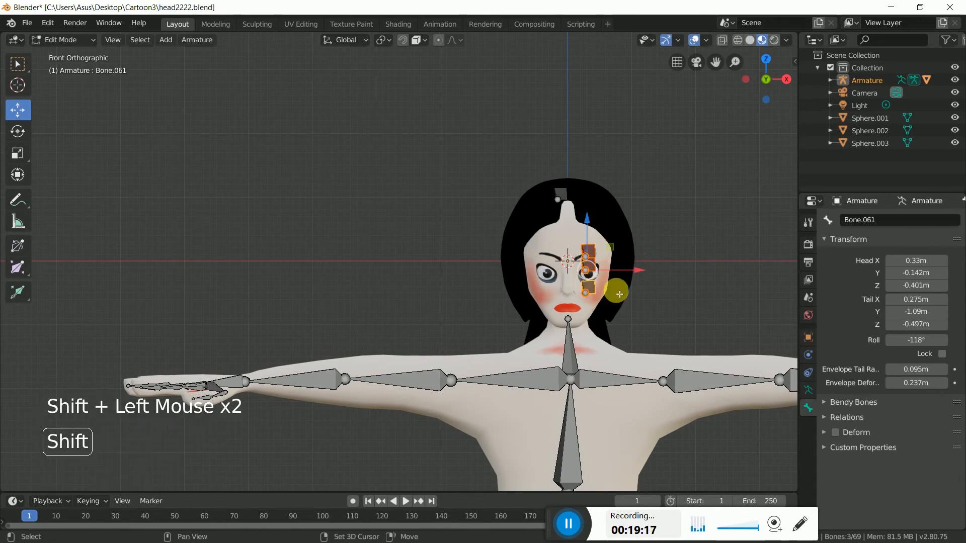
pyautogui.hotkey('shift', 'd')
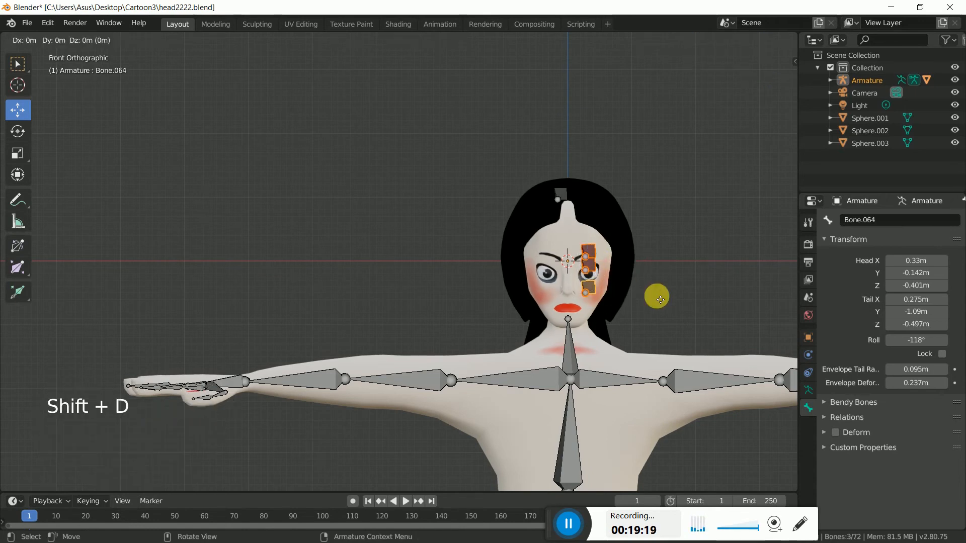
pyautogui.rightClick(660, 300)
pyautogui.moveTo(640, 275); pyautogui.dragTo(603, 272)
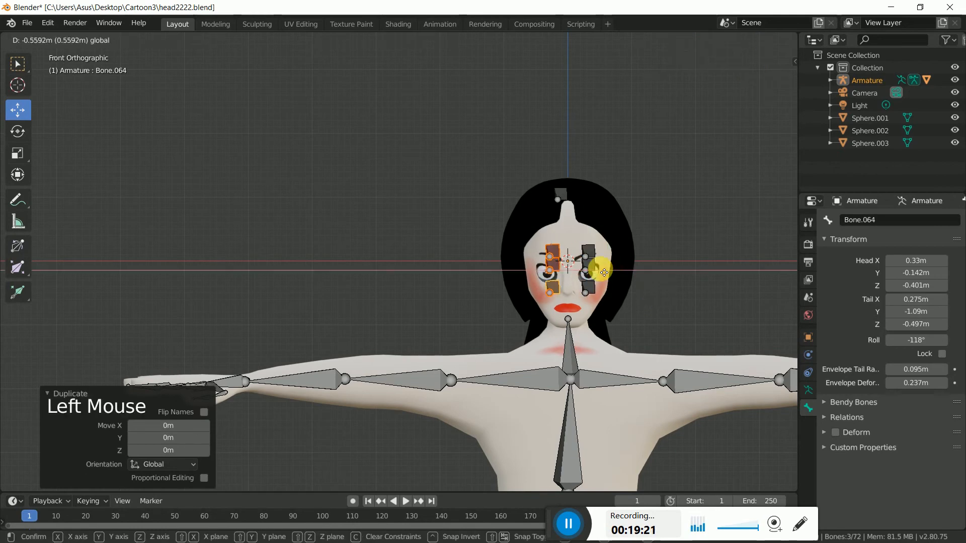
pyautogui.click(595, 273)
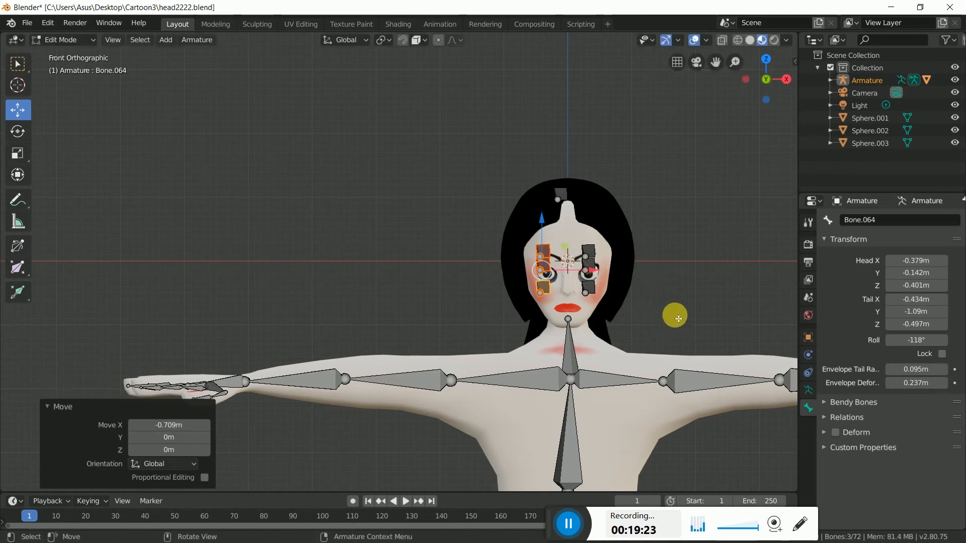
pyautogui.click(654, 299)
# - Duplicate the upper two bones at the character's right eye and move the copies down and across to the centre of the mouth
pyautogui.click(598, 265)
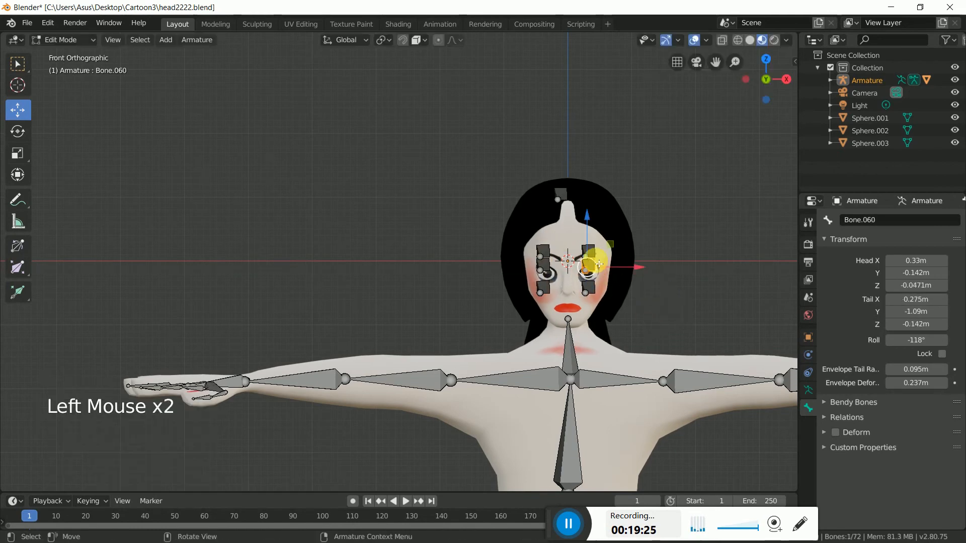
pyautogui.click(548, 254)
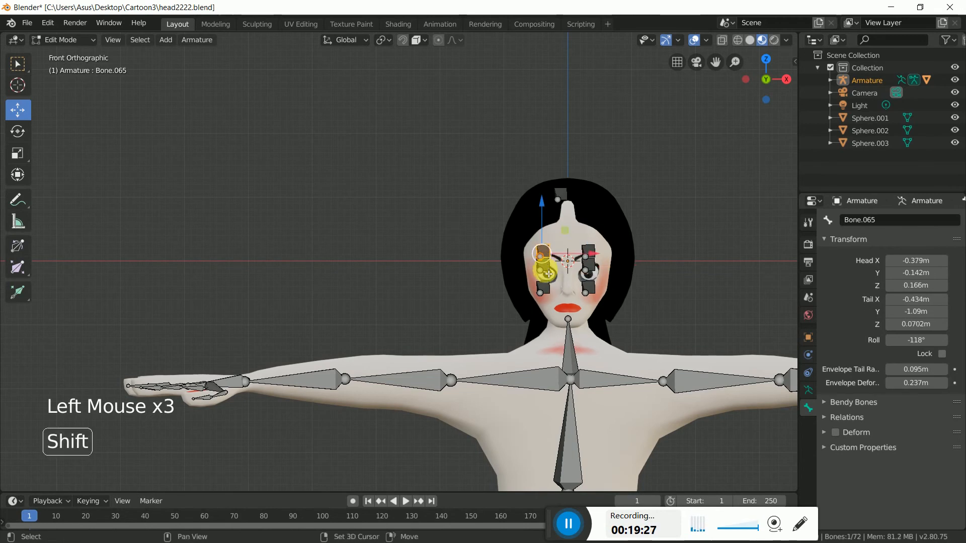
pyautogui.keyDown('shift'); pyautogui.click(547, 268); pyautogui.keyUp('shift')
pyautogui.hotkey('shift', 'd')
pyautogui.click(586, 283)
pyautogui.moveTo(550, 218); pyautogui.dragTo(552, 271)
pyautogui.moveTo(596, 309); pyautogui.dragTo(629, 316)
# - Turn off the armature's In Front display option
pyautogui.moveTo(671, 313); pyautogui.dragTo(618, 310, button='middle')
pyautogui.click(808, 390)
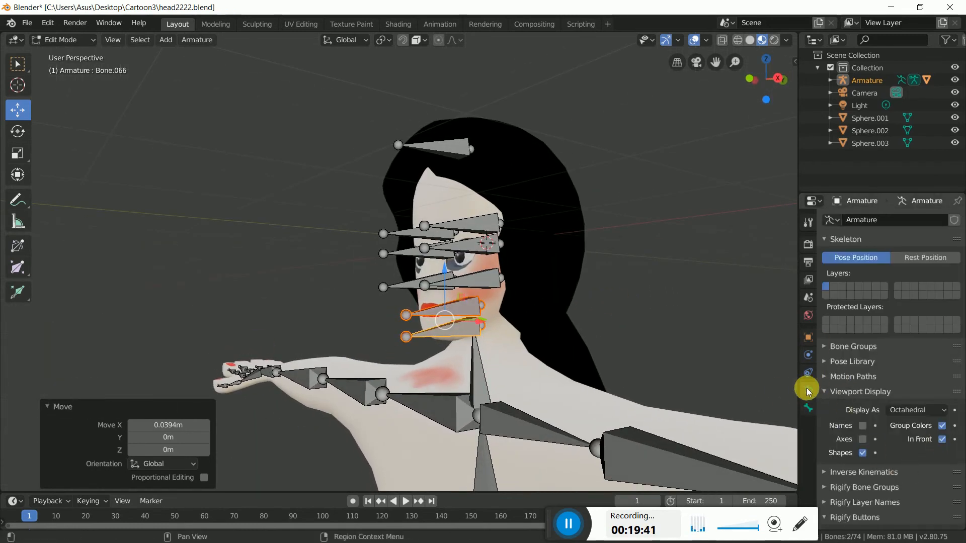
pyautogui.click(942, 440)
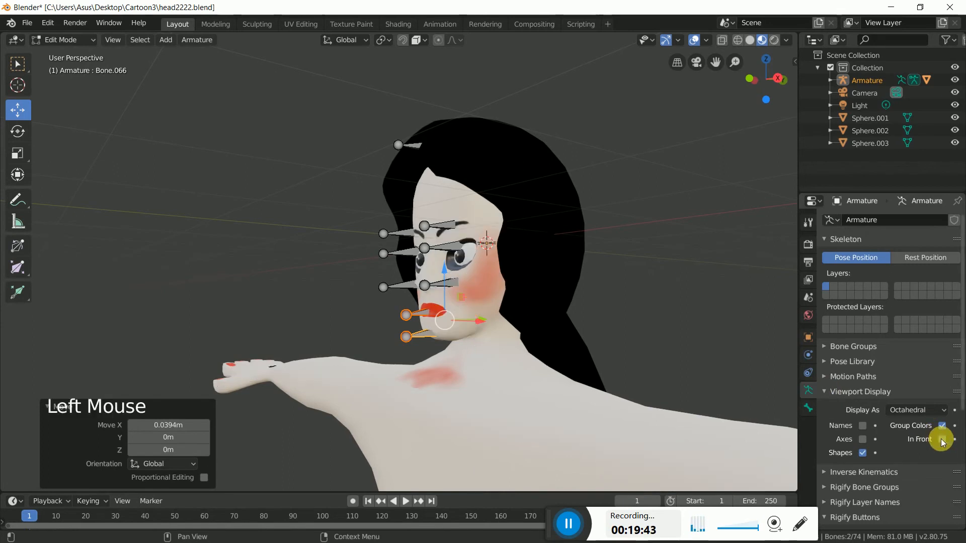
# - Raise the upper and lower eye bones on the character's left side slightly along Z, the lower one by about 0.05 m
pyautogui.moveTo(536, 282); pyautogui.dragTo(528, 285, button='middle')
pyautogui.scroll(-2, 534, 287)
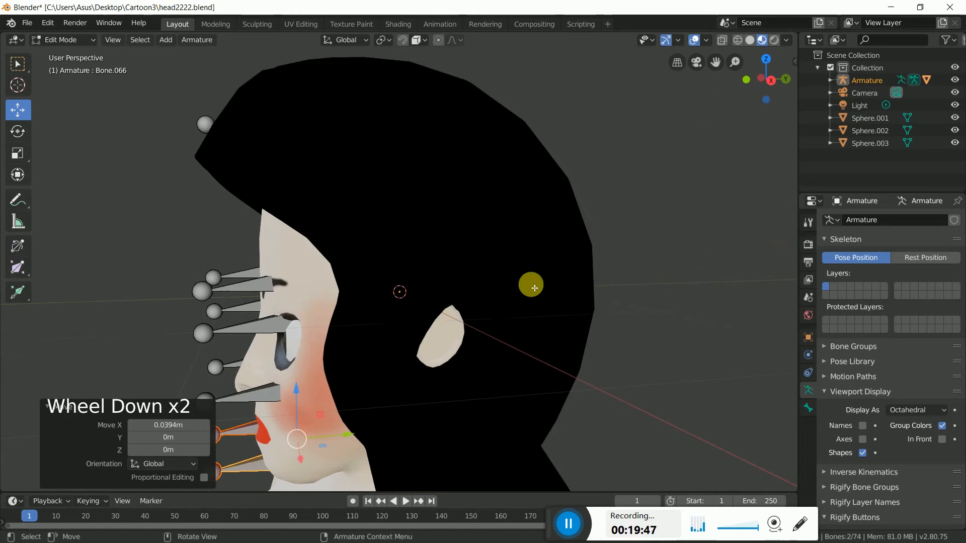
pyautogui.click(265, 327)
pyautogui.moveTo(297, 282); pyautogui.dragTo(299, 276)
pyautogui.click(274, 389)
pyautogui.moveTo(297, 355); pyautogui.dragTo(305, 334)
# - Raise the lower-eye, upper-eye and brow bones on the character's right side slightly along Z, the brow bone by about 0.05 m
pyautogui.moveTo(287, 324); pyautogui.dragTo(491, 315, button='middle')
pyautogui.scroll(-5, 491, 319)
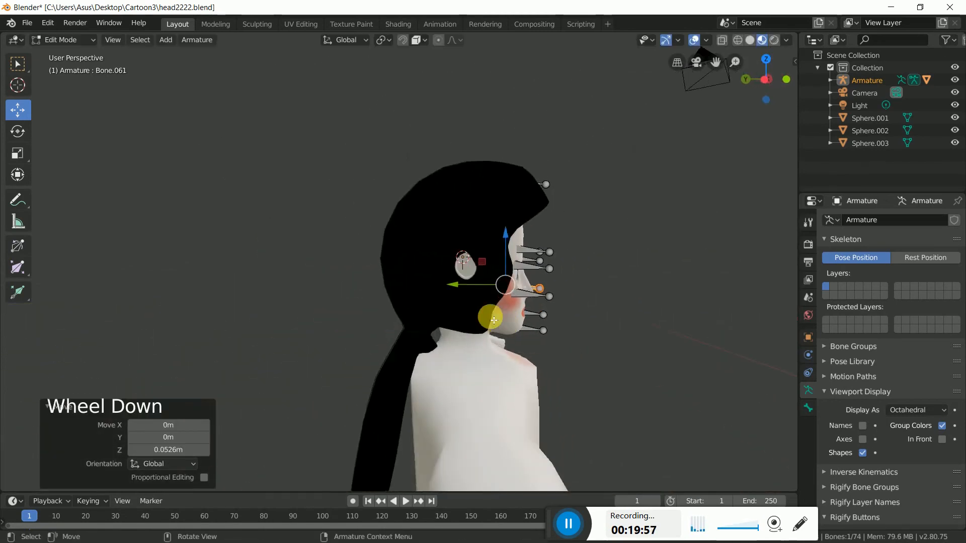
pyautogui.moveTo(603, 358); pyautogui.dragTo(593, 353, button='middle')
pyautogui.keyDown('shift'); pyautogui.moveTo(673, 360); pyautogui.dragTo(224, 365, button='middle'); pyautogui.keyUp('shift')
pyautogui.click(485, 336)
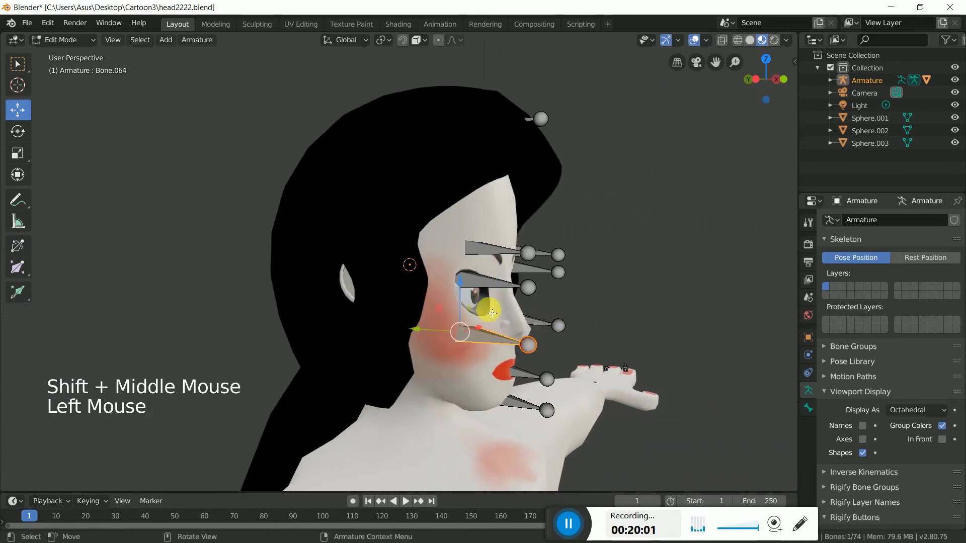
pyautogui.moveTo(465, 309); pyautogui.dragTo(466, 297)
pyautogui.moveTo(593, 355); pyautogui.dragTo(526, 300, button='middle')
pyautogui.click(510, 306)
pyautogui.moveTo(519, 288); pyautogui.dragTo(501, 256)
pyautogui.moveTo(500, 256); pyautogui.dragTo(586, 291, button='middle')
pyautogui.click(529, 243)
pyautogui.moveTo(520, 233); pyautogui.dragTo(499, 205)
# - Shift the right brow bone inward along X, and the tips of the upper and lower right-eye bones by about 0.07 m and 0.06 m
pyautogui.moveTo(641, 315); pyautogui.dragTo(624, 336, button='middle')
pyautogui.scroll(4, 624, 336)
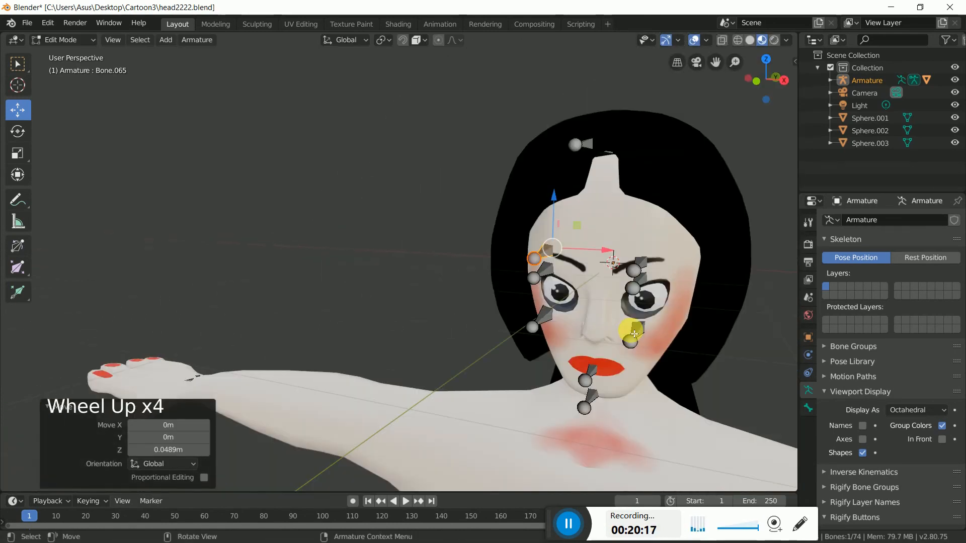
pyautogui.press('KP_1')
pyautogui.moveTo(587, 244); pyautogui.dragTo(590, 266)
pyautogui.click(429, 257)
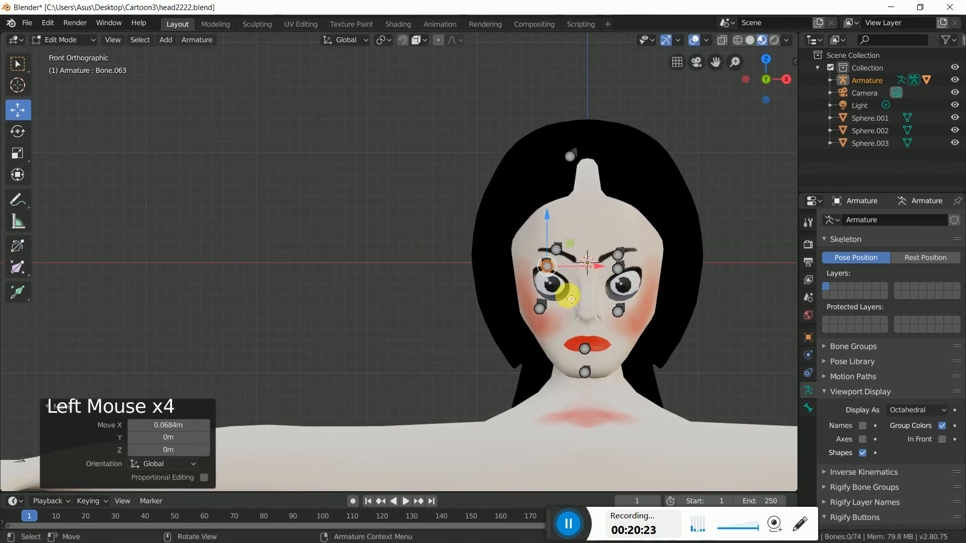
pyautogui.click(540, 308)
pyautogui.moveTo(586, 308); pyautogui.dragTo(583, 308)
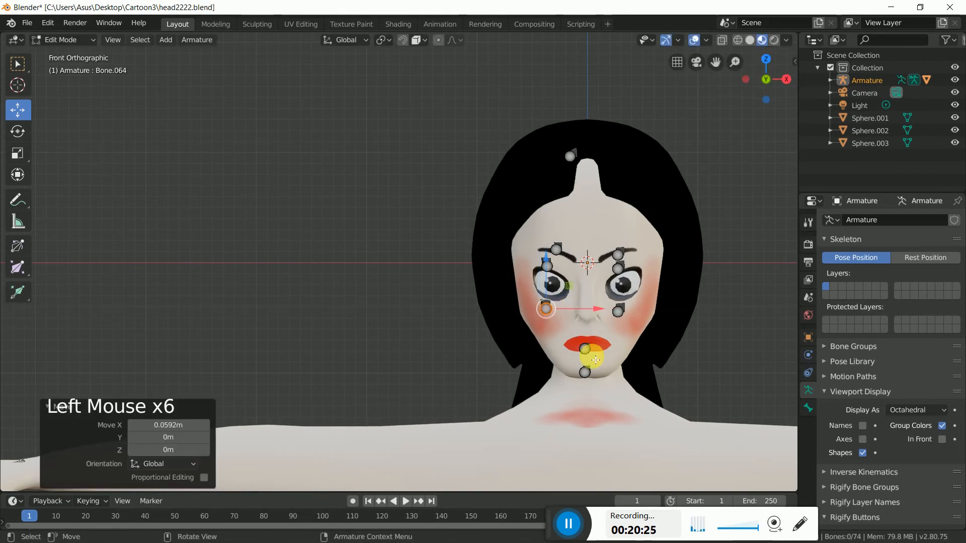
# - Raise the upper mouth bone's tip about 0.11 m to the upper lip and the whole lower mouth bone about 0.16 m to the lower lip
pyautogui.click(592, 348)
pyautogui.moveTo(592, 347); pyautogui.dragTo(586, 314)
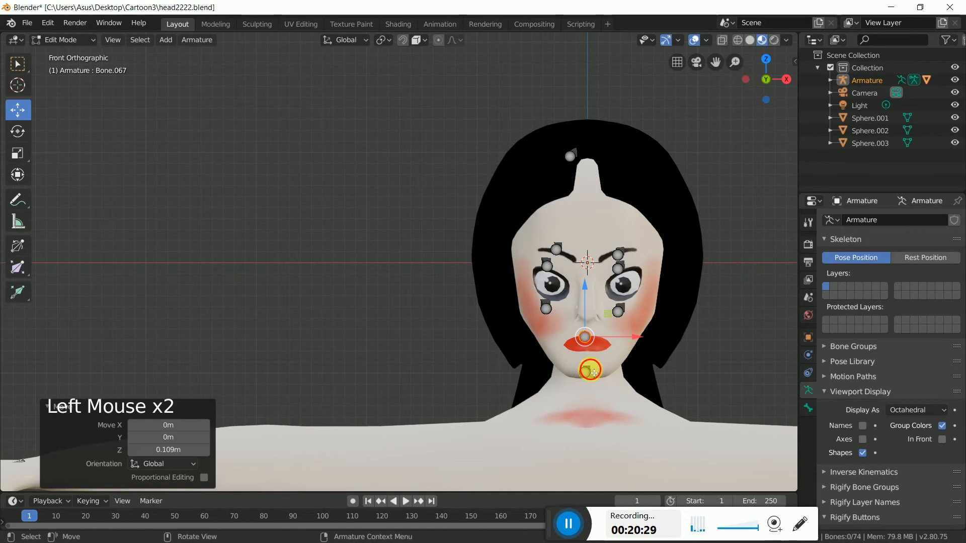
pyautogui.click(594, 373)
pyautogui.click(584, 354)
pyautogui.click(697, 369)
pyautogui.click(587, 348)
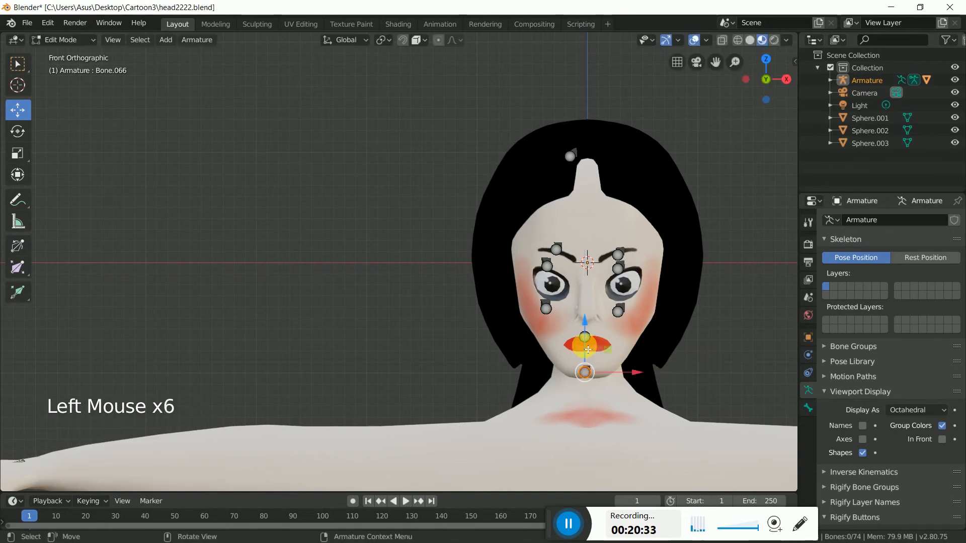
pyautogui.moveTo(661, 377); pyautogui.dragTo(594, 380, button='middle')
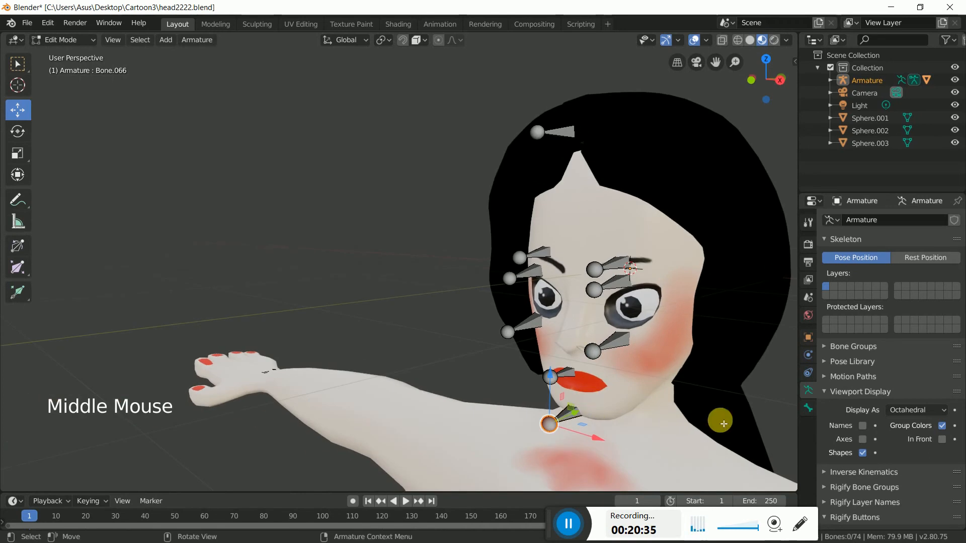
pyautogui.click(742, 413)
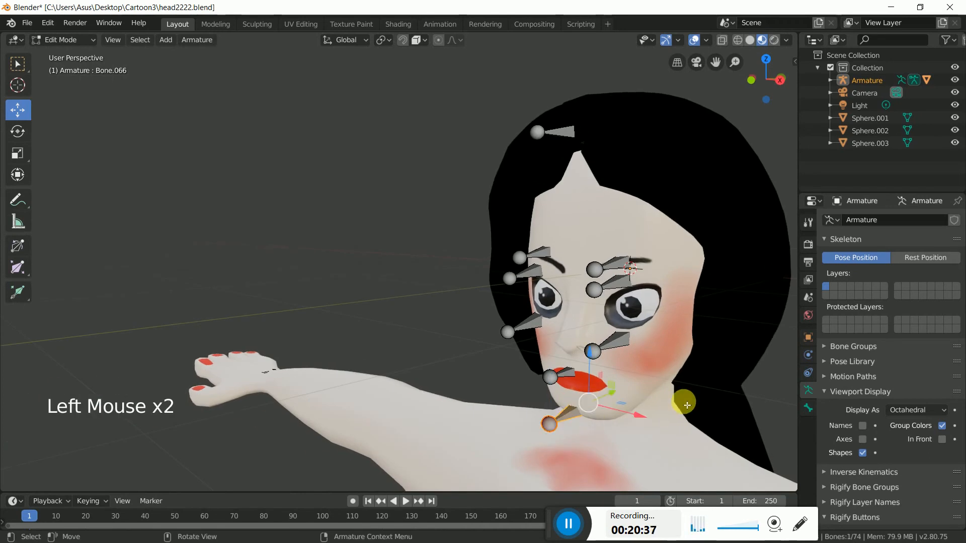
pyautogui.press('KP_1')
pyautogui.moveTo(584, 324); pyautogui.dragTo(587, 304)
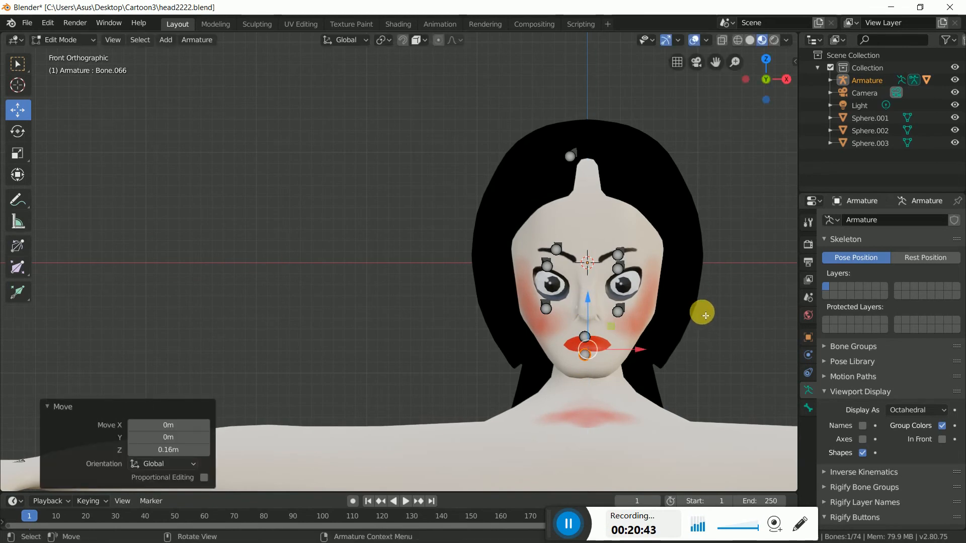
# - Switch to Object Mode and parent the body mesh to the armature with automatic weights
pyautogui.scroll(-2, 703, 314)
pyautogui.keyDown('shift'); pyautogui.moveTo(704, 312); pyautogui.dragTo(626, 293, button='middle'); pyautogui.keyUp('shift')
pyautogui.scroll(-4, 459, 273)
pyautogui.scroll(4, 628, 299)
pyautogui.scroll(4, 578, 272)
pyautogui.click(60, 40)
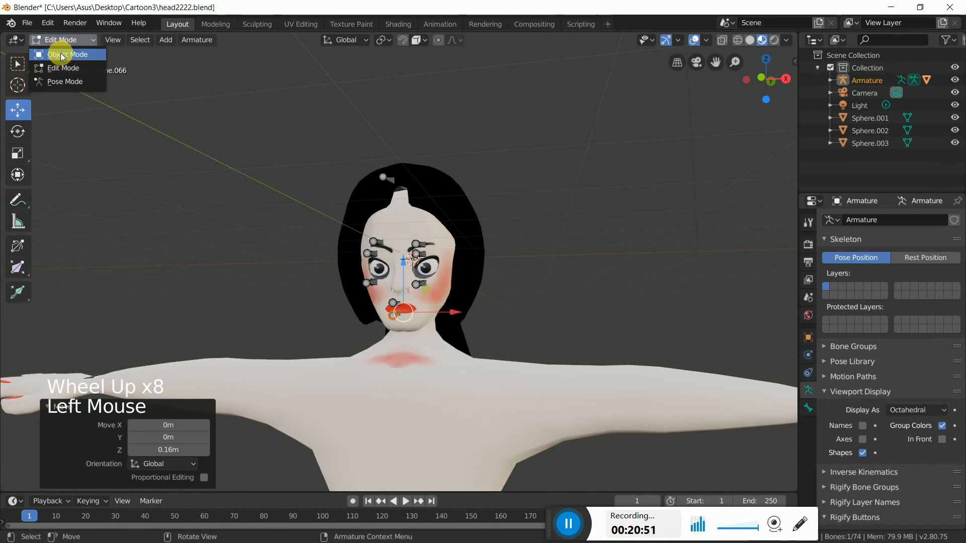
pyautogui.click(61, 54)
pyautogui.moveTo(639, 268); pyautogui.dragTo(561, 283, button='middle')
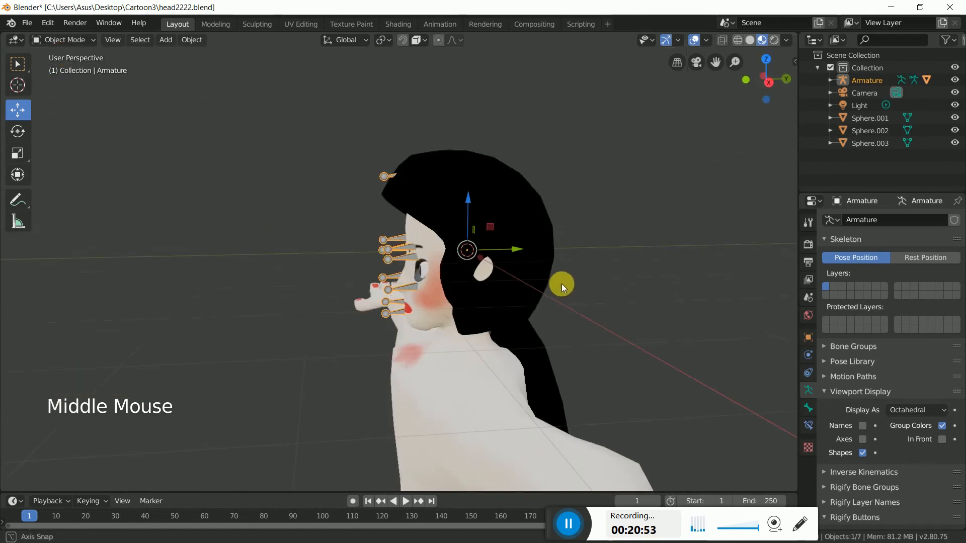
pyautogui.click(423, 363)
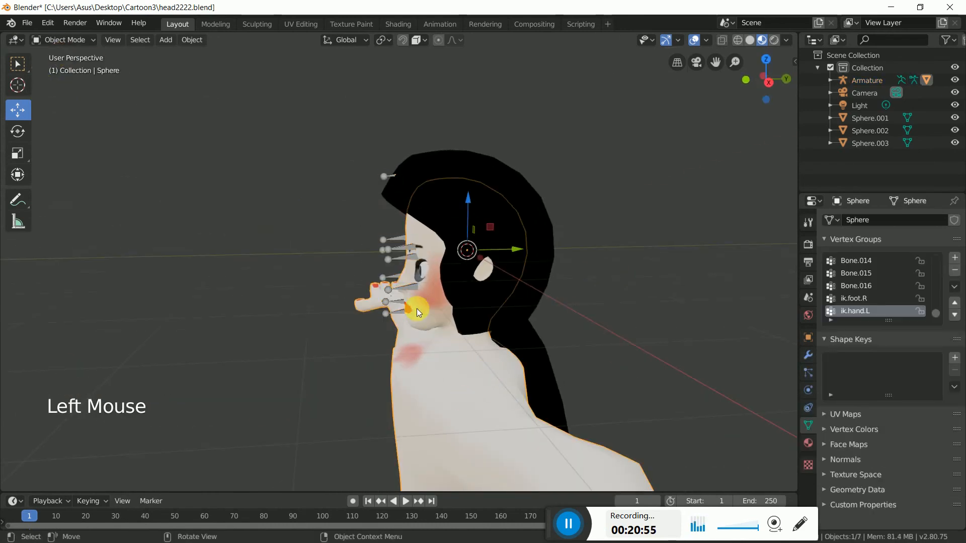
pyautogui.keyDown('shift'); pyautogui.click(400, 290); pyautogui.keyUp('shift')
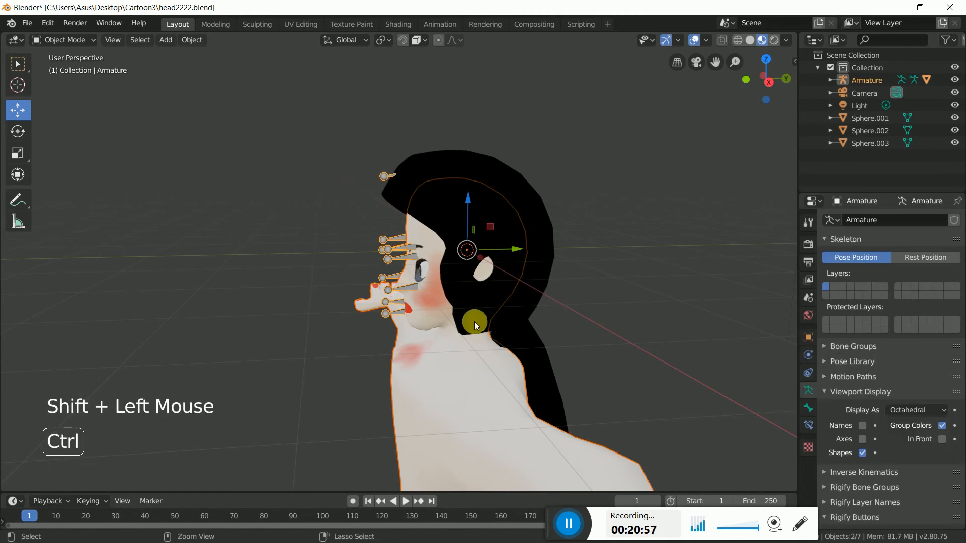
pyautogui.hotkey('ctrl', 'p')
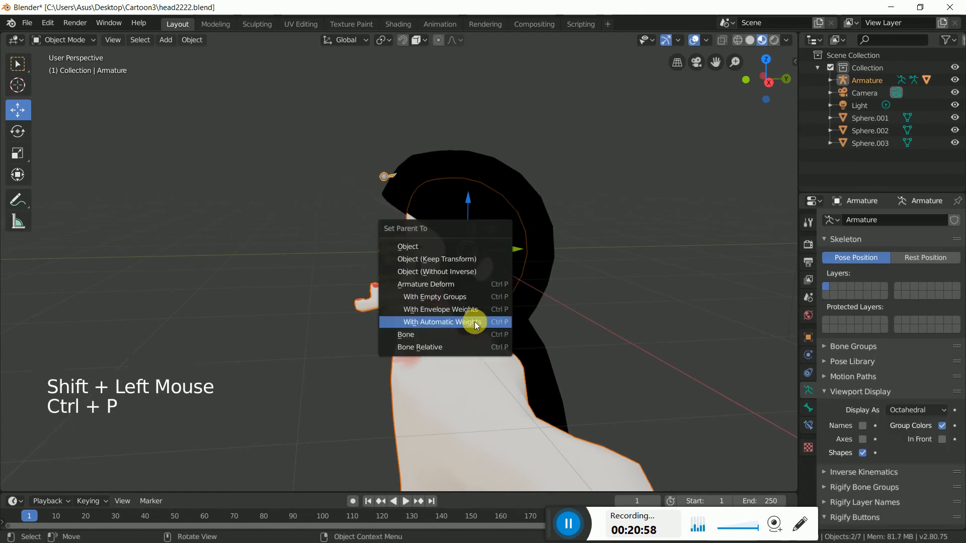
pyautogui.click(443, 327)
# - Select only the armature and switch it to Pose Mode
pyautogui.moveTo(452, 321); pyautogui.dragTo(635, 312, button='middle')
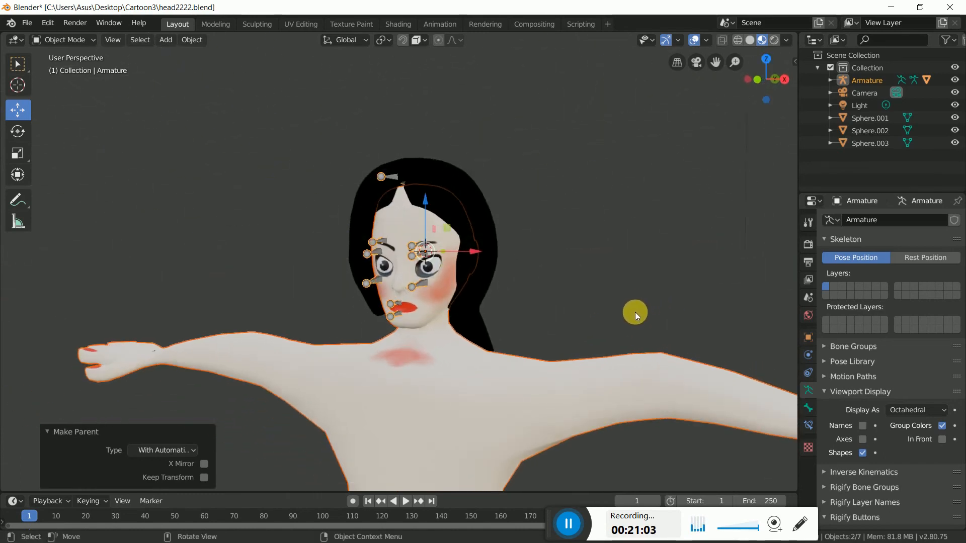
pyautogui.click(603, 266)
pyautogui.moveTo(602, 266); pyautogui.dragTo(416, 266, button='middle')
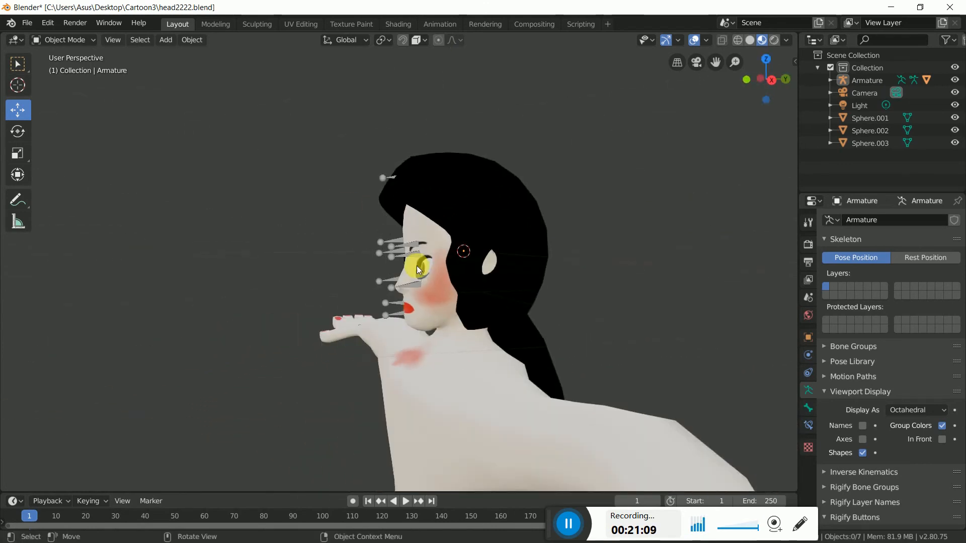
pyautogui.click(415, 256)
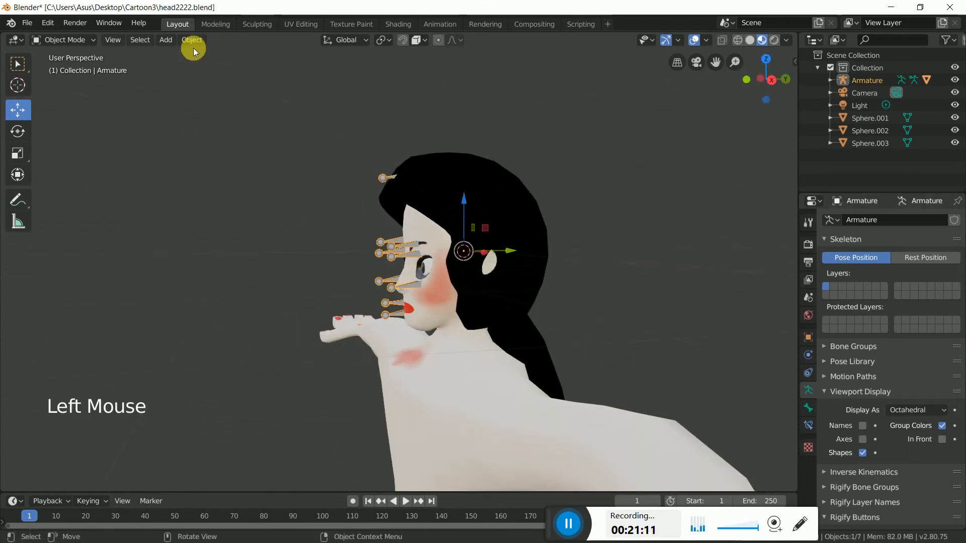
pyautogui.click(69, 40)
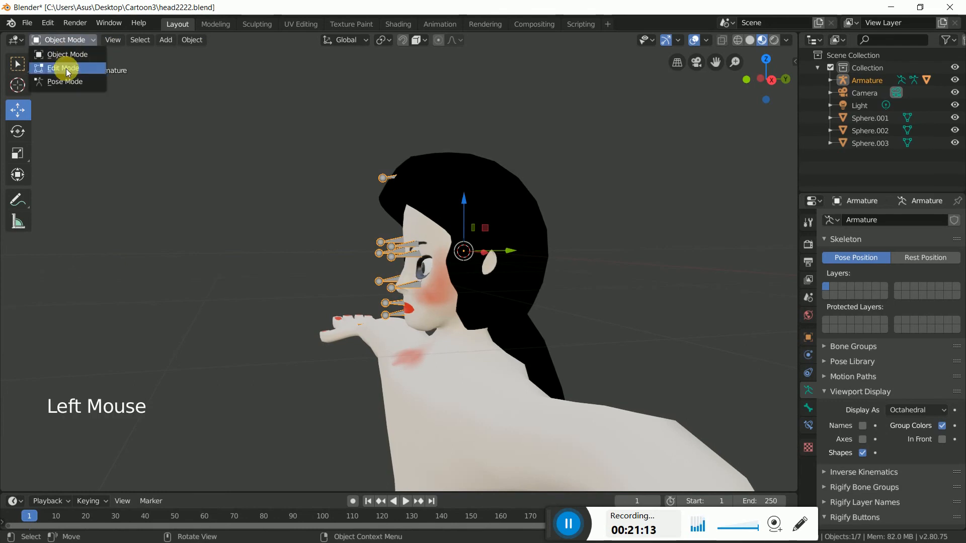
pyautogui.click(66, 82)
# - Enable Deform for the upper-eye and lower-eye bones on the character's left side
pyautogui.click(412, 259)
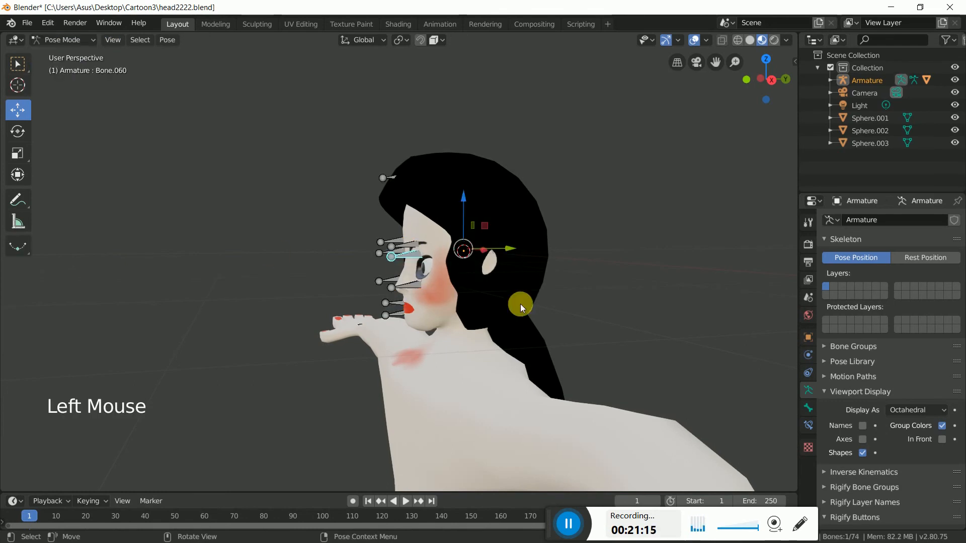
pyautogui.click(812, 407)
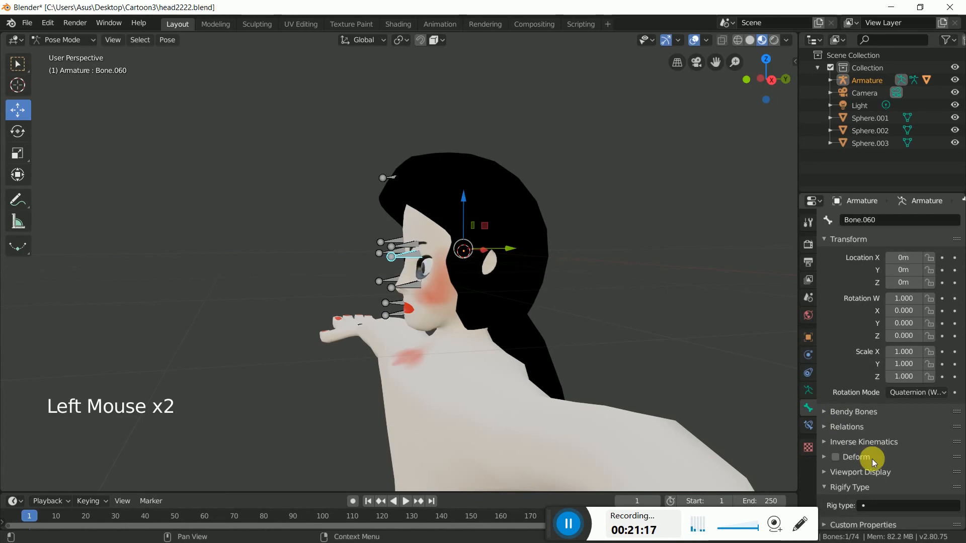
pyautogui.click(836, 458)
pyautogui.moveTo(459, 195); pyautogui.dragTo(465, 201)
pyautogui.doubleClick(405, 286)
pyautogui.click(837, 458)
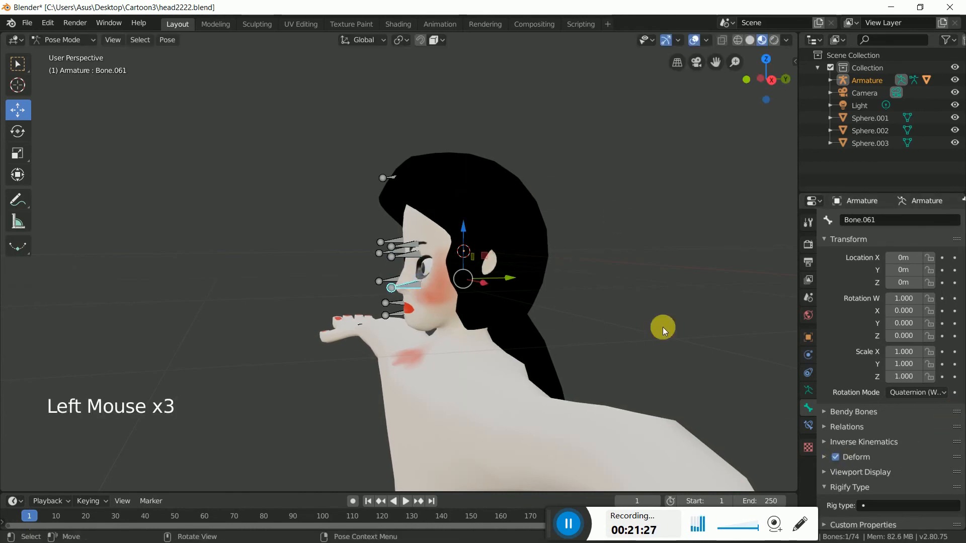
pyautogui.click(835, 456)
# - Enable Deform for the upper and lower mouth bones
pyautogui.click(396, 304)
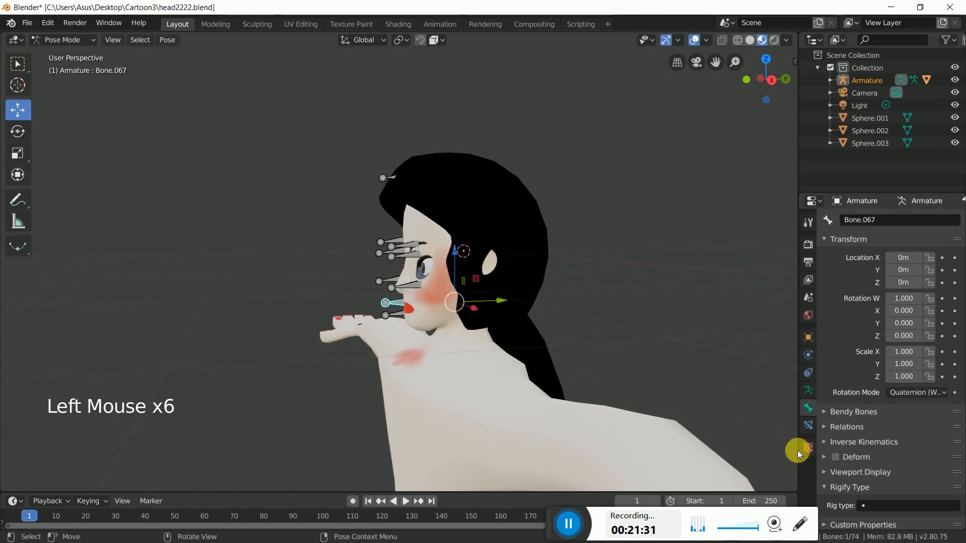
pyautogui.click(835, 457)
pyautogui.click(400, 320)
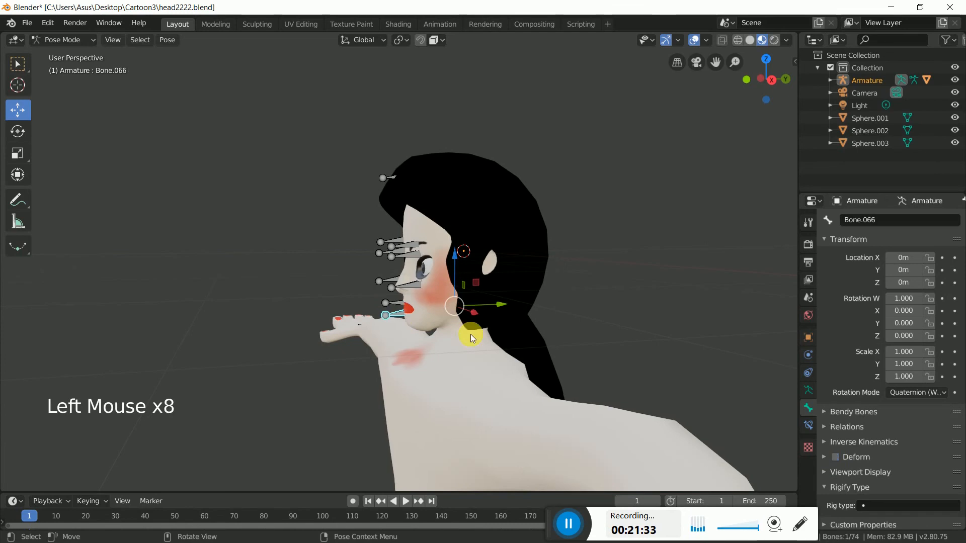
pyautogui.click(836, 456)
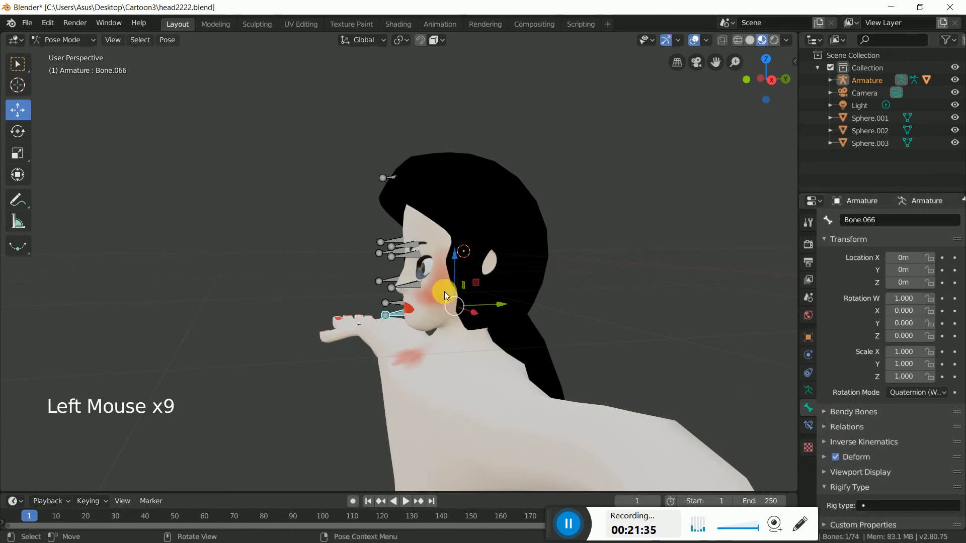
# - Enable Deform for both brow bones and for the lower-eye and upper-eye bones on the character's right side
pyautogui.click(388, 279)
pyautogui.click(836, 457)
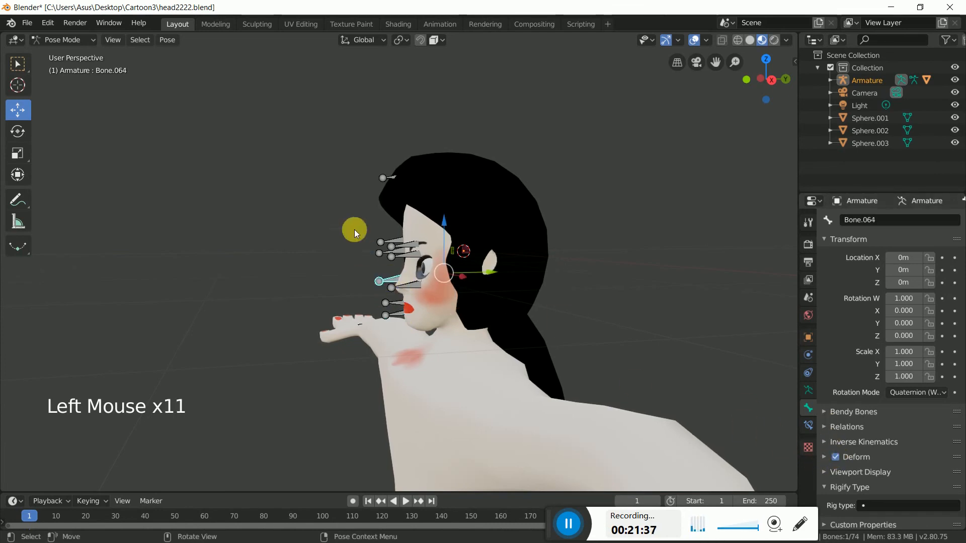
pyautogui.click(396, 244)
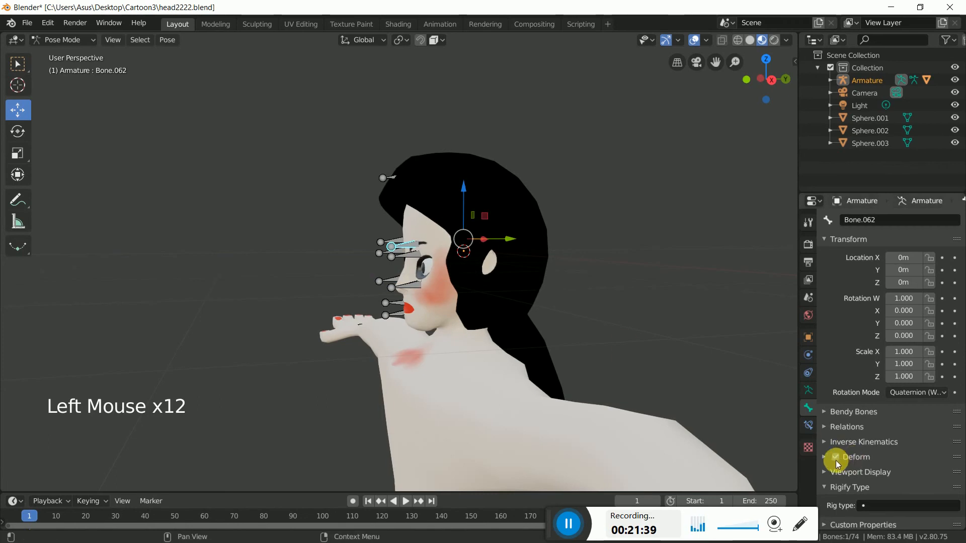
pyautogui.click(397, 239)
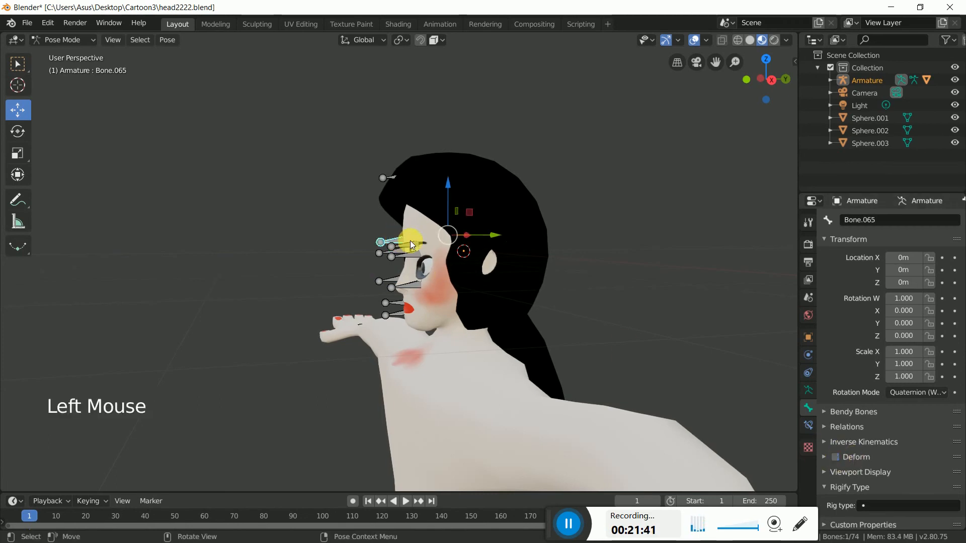
pyautogui.click(835, 457)
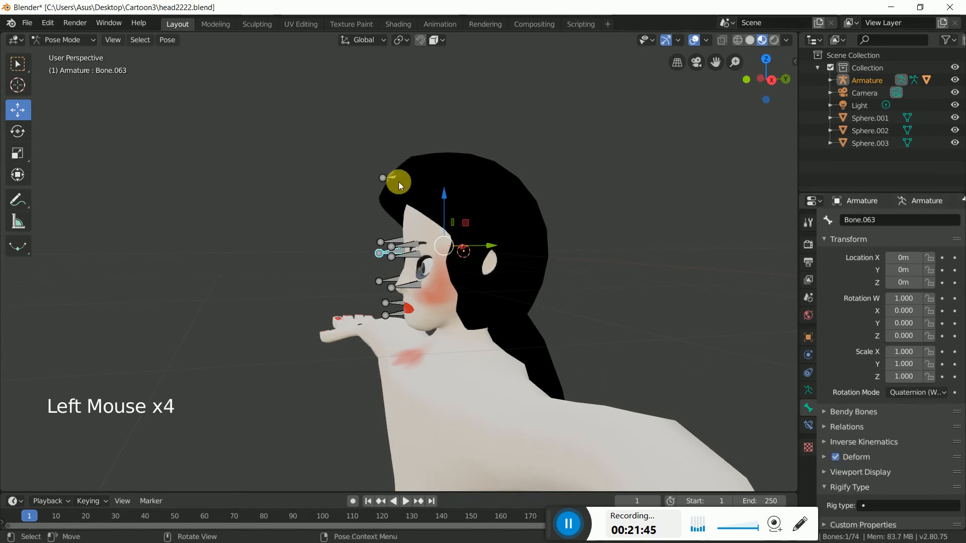
# - Raise the head control bone about 0.35 m along Z so it sits above the hair
pyautogui.click(390, 176)
pyautogui.moveTo(357, 321); pyautogui.dragTo(360, 280, button='middle')
pyautogui.moveTo(427, 143); pyautogui.dragTo(427, 114)
pyautogui.click(568, 233)
# - Return to Object Mode and parent the body mesh to the armature again with automatic weights
pyautogui.moveTo(62, 44); pyautogui.dragTo(64, 53)
pyautogui.click(440, 411)
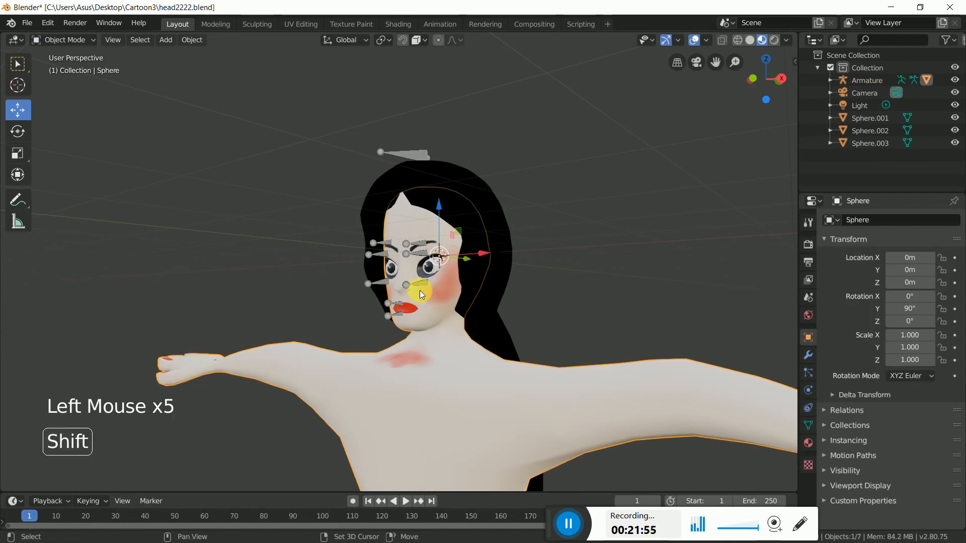
pyautogui.keyDown('shift'); pyautogui.click(430, 283); pyautogui.keyUp('shift')
pyautogui.hotkey('ctrl', 'p')
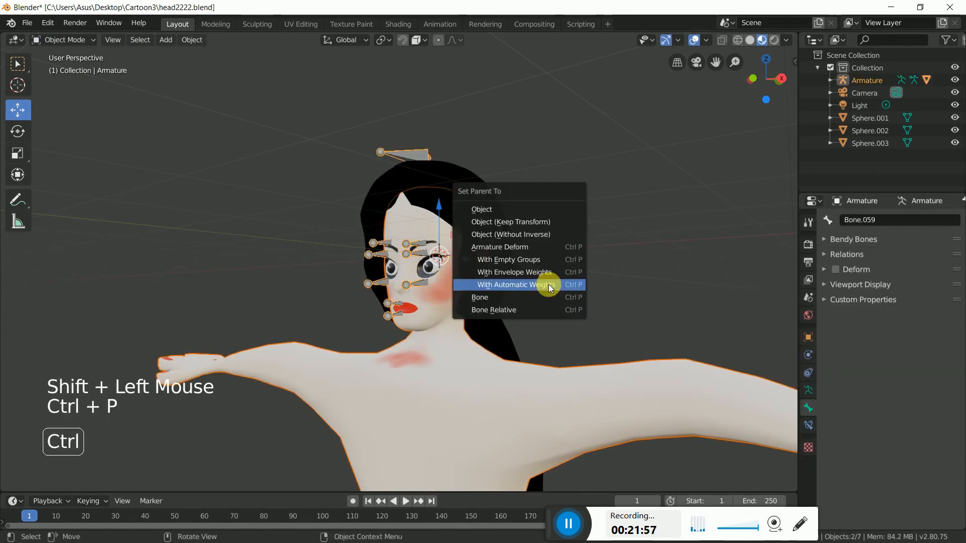
pyautogui.click(548, 285)
# - Try moving the lower left-eye bone in Pose Mode to test how it deforms the face
pyautogui.moveTo(500, 311); pyautogui.dragTo(449, 296, button='middle')
pyautogui.click(63, 39)
pyautogui.click(63, 81)
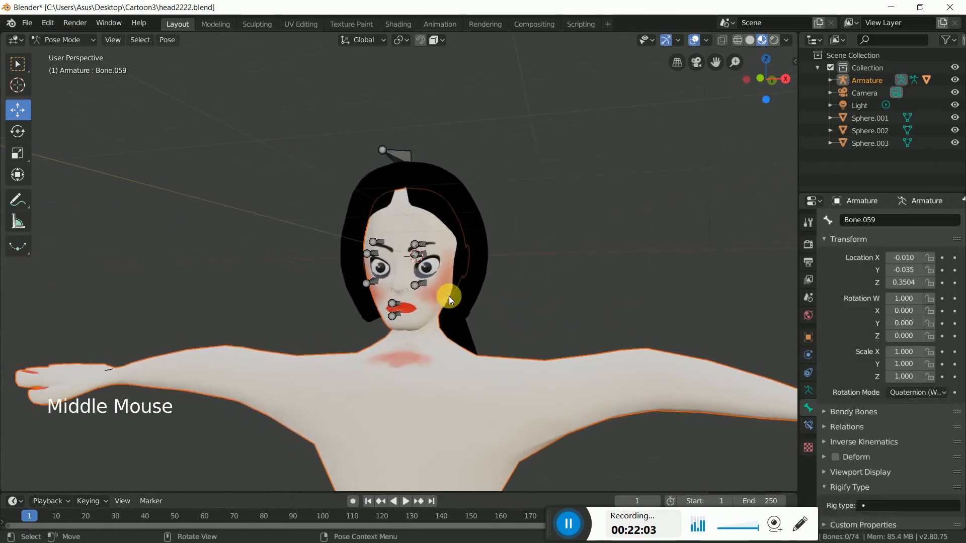
pyautogui.click(426, 283)
pyautogui.moveTo(427, 225)
pyautogui.mouseDown()
pyautogui.moveTo(435, 243)
pyautogui.moveTo(432, 220)
pyautogui.moveTo(425, 234)
pyautogui.moveTo(440, 230)
pyautogui.moveTo(438, 209)
pyautogui.moveTo(429, 237)
pyautogui.moveTo(434, 227)
pyautogui.mouseUp()
pyautogui.moveTo(400, 315); pyautogui.dragTo(454, 315, button='middle')
pyautogui.scroll(-6, 453, 315)
pyautogui.moveTo(560, 321); pyautogui.dragTo(541, 353, button='middle')
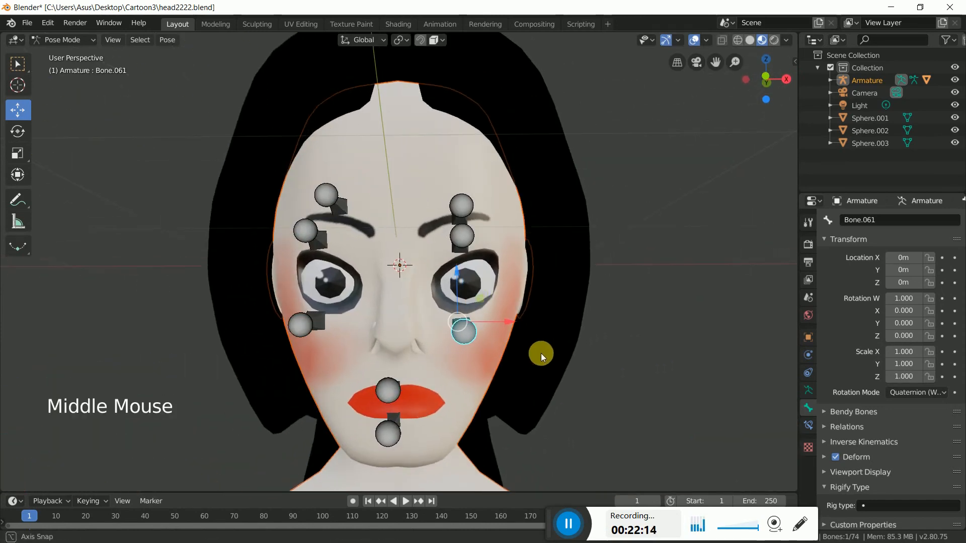
# - Go back to Object Mode, select the armature together with the body mesh, and enter Weight Paint mode on the mesh
pyautogui.click(73, 41)
pyautogui.click(62, 55)
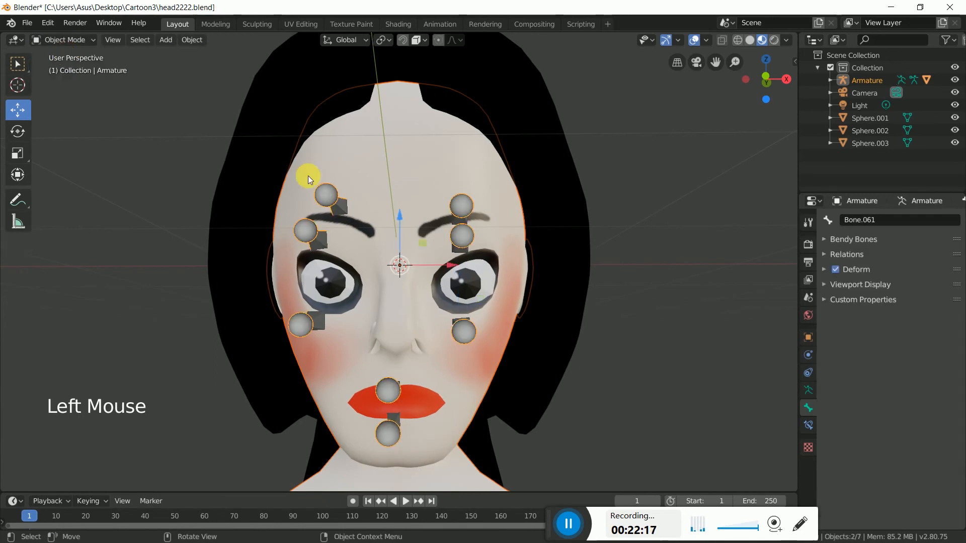
pyautogui.click(463, 216)
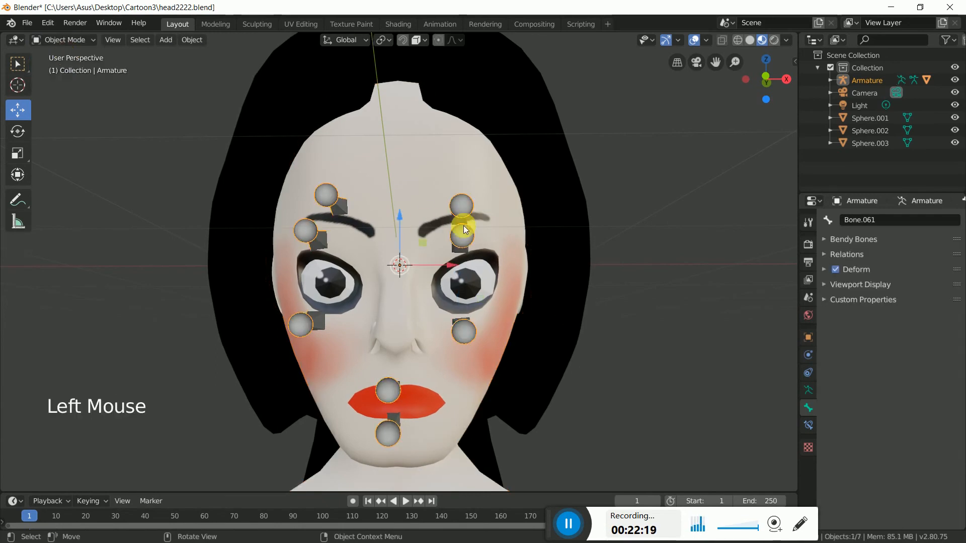
pyautogui.keyDown('shift'); pyautogui.click(406, 170); pyautogui.keyUp('shift')
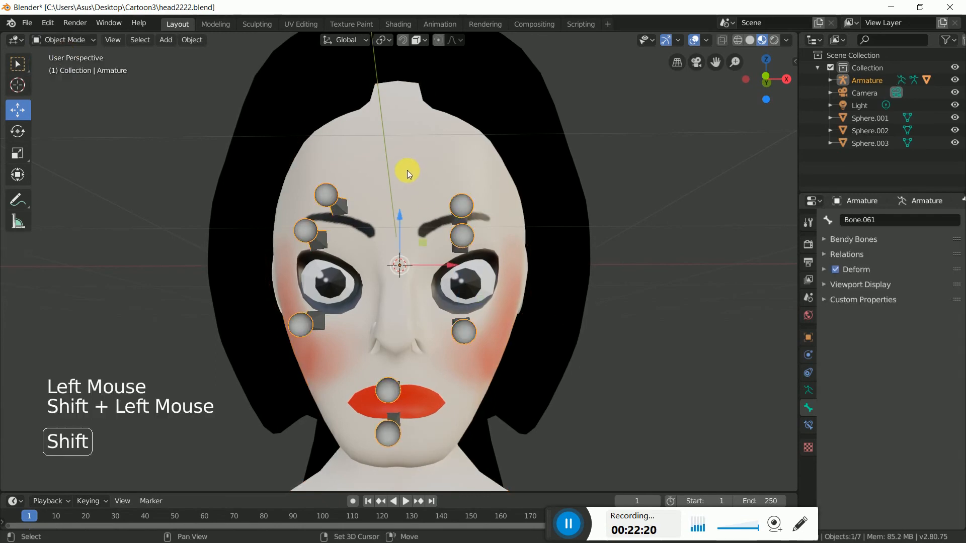
pyautogui.click(73, 40)
pyautogui.click(68, 109)
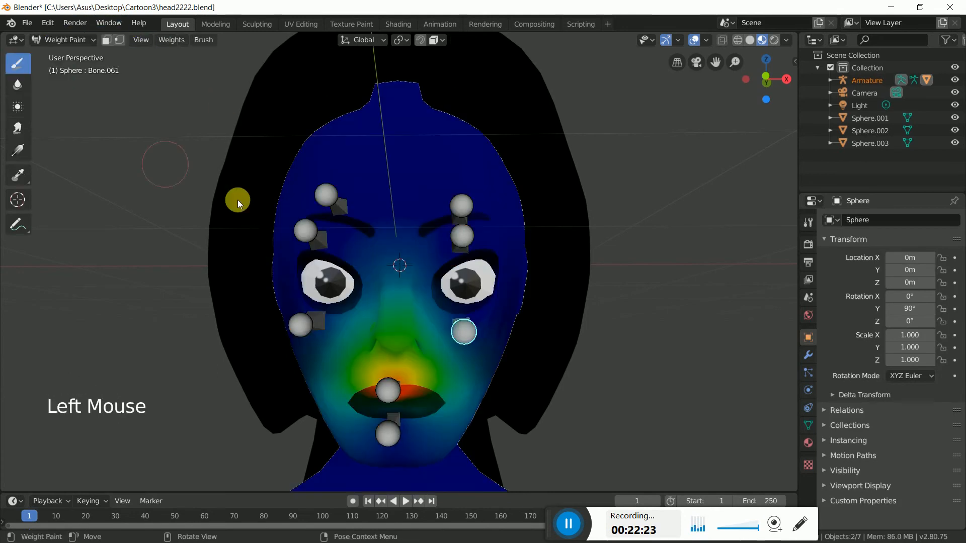
# - Select the lower left-eye bone for weight painting and set up the Subtract brush with a 173 px radius
pyautogui.moveTo(539, 346); pyautogui.dragTo(507, 354, button='middle')
pyautogui.press('ctrl')
pyautogui.keyDown('ctrl'); pyautogui.click(473, 330); pyautogui.keyUp('ctrl')
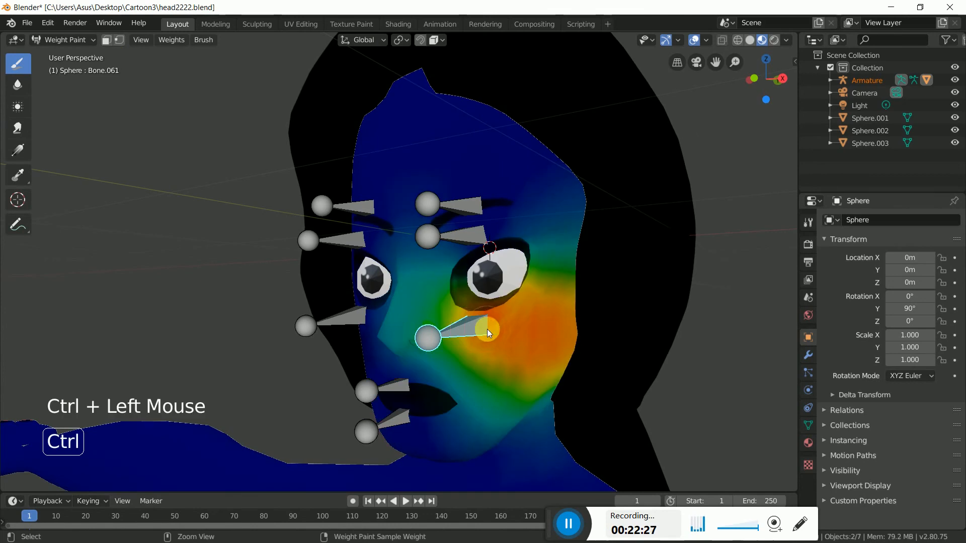
pyautogui.moveTo(578, 334); pyautogui.dragTo(547, 351, button='middle')
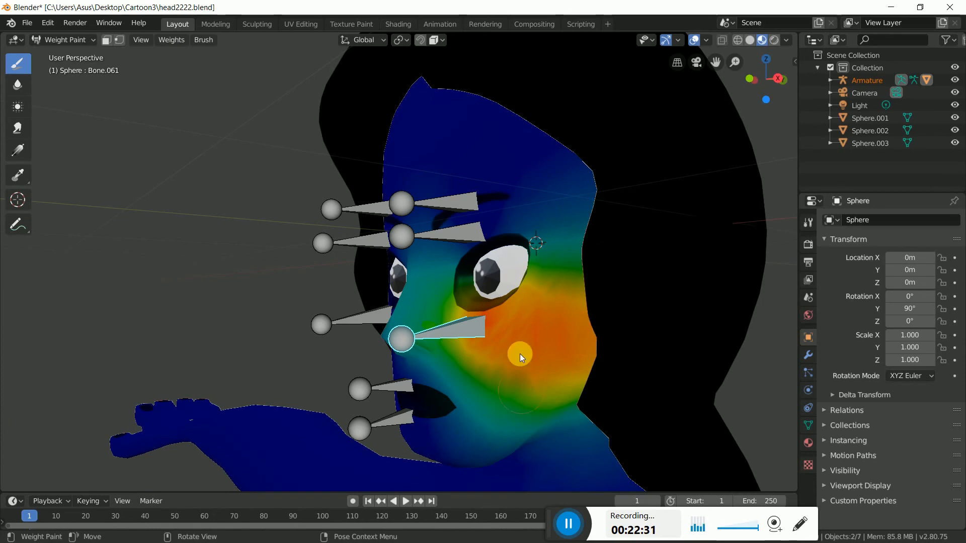
pyautogui.click(806, 222)
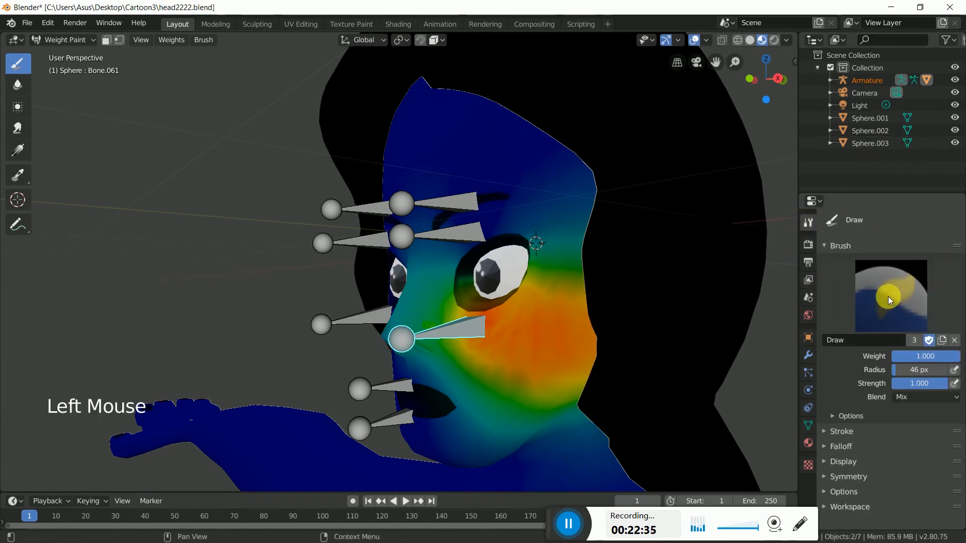
pyautogui.click(888, 300)
pyautogui.click(880, 100)
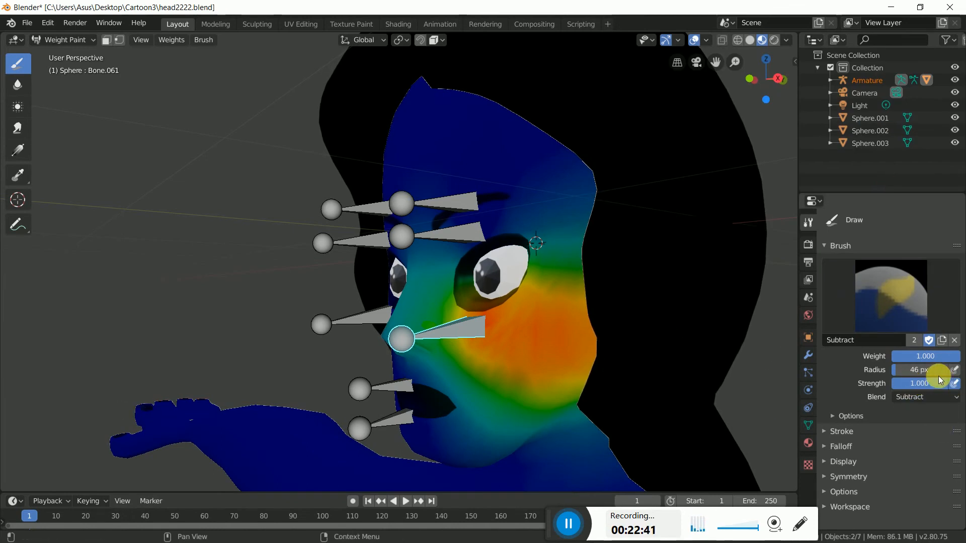
pyautogui.click(900, 374)
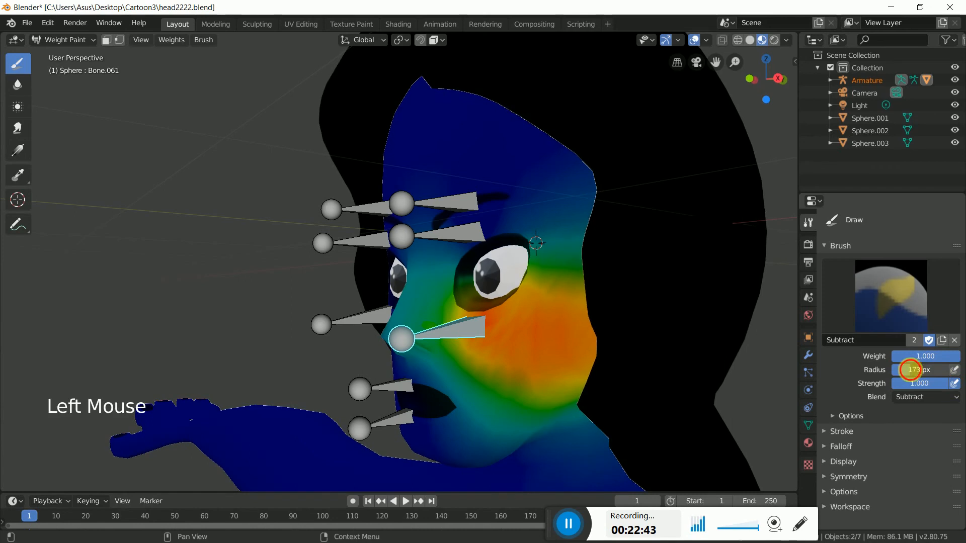
# - Subtract the lower left-eye bone's weights from the nose, mouth, jaw and right half of the face, keeping the area under the left eye
pyautogui.moveTo(605, 387)
pyautogui.mouseDown()
pyautogui.moveTo(502, 420)
pyautogui.moveTo(580, 382)
pyautogui.moveTo(593, 248)
pyautogui.moveTo(565, 354)
pyautogui.moveTo(535, 379)
pyautogui.moveTo(459, 403)
pyautogui.moveTo(589, 400)
pyautogui.mouseUp()
pyautogui.moveTo(588, 401)
pyautogui.mouseDown(button='middle')
pyautogui.moveTo(663, 394)
pyautogui.moveTo(628, 393)
pyautogui.mouseUp(button='middle')
pyautogui.moveTo(392, 386)
pyautogui.mouseDown()
pyautogui.moveTo(363, 250)
pyautogui.moveTo(437, 397)
pyautogui.moveTo(459, 408)
pyautogui.moveTo(487, 385)
pyautogui.moveTo(325, 306)
pyautogui.mouseUp()
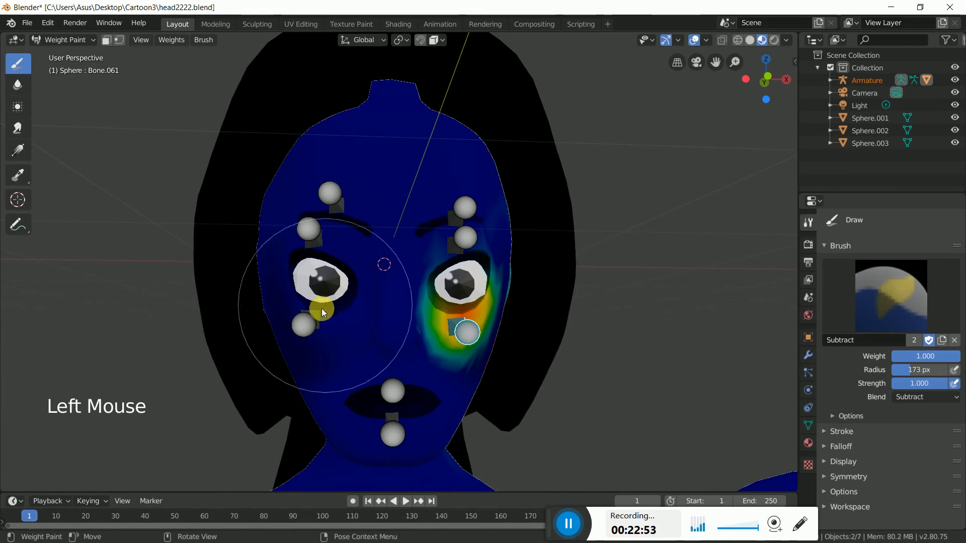
# - Select the lower right-eye bone and subtract its weights from the nose, left half, jaw and side of the head
pyautogui.keyDown('ctrl'); pyautogui.click(316, 318); pyautogui.keyUp('ctrl')
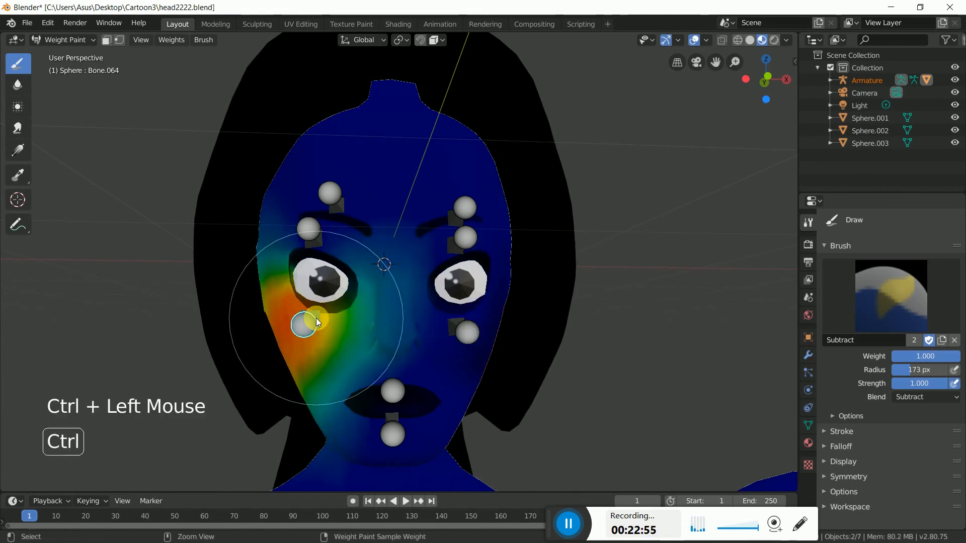
pyautogui.moveTo(399, 300)
pyautogui.mouseDown()
pyautogui.moveTo(369, 391)
pyautogui.moveTo(269, 402)
pyautogui.moveTo(237, 316)
pyautogui.moveTo(237, 283)
pyautogui.mouseUp()
pyautogui.moveTo(237, 282)
pyautogui.mouseDown(button='middle')
pyautogui.moveTo(348, 390)
pyautogui.moveTo(405, 381)
pyautogui.mouseUp(button='middle')
pyautogui.moveTo(200, 405); pyautogui.dragTo(161, 319)
pyautogui.moveTo(192, 271)
pyautogui.mouseDown()
pyautogui.moveTo(198, 209)
pyautogui.moveTo(209, 373)
pyautogui.moveTo(250, 416)
pyautogui.moveTo(104, 430)
pyautogui.mouseUp()
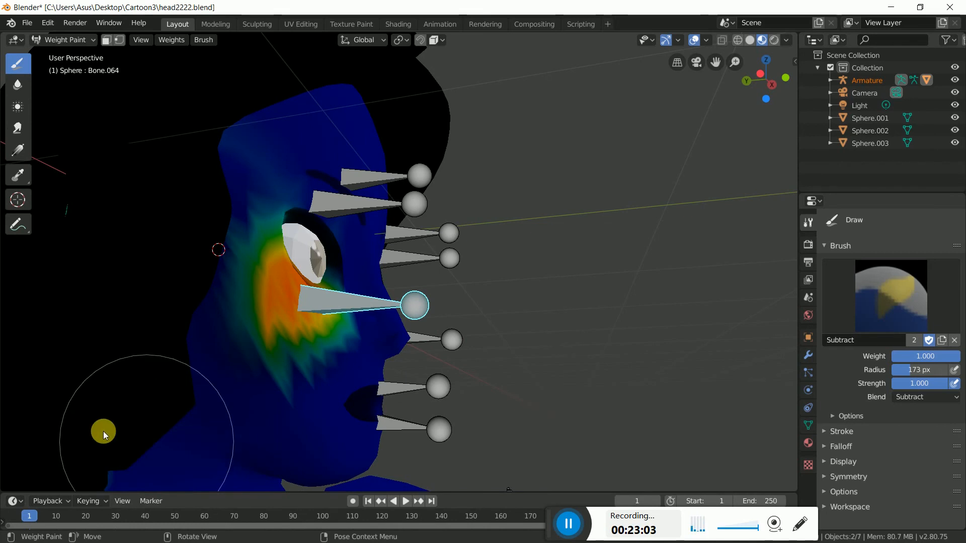
# - Select the upper left-eye bone and subtract its weights from the forehead, nose and right half of the face, leaving the upper eyelid area
pyautogui.moveTo(372, 403)
pyautogui.mouseDown(button='middle')
pyautogui.moveTo(536, 393)
pyautogui.moveTo(490, 407)
pyautogui.moveTo(485, 348)
pyautogui.mouseUp(button='middle')
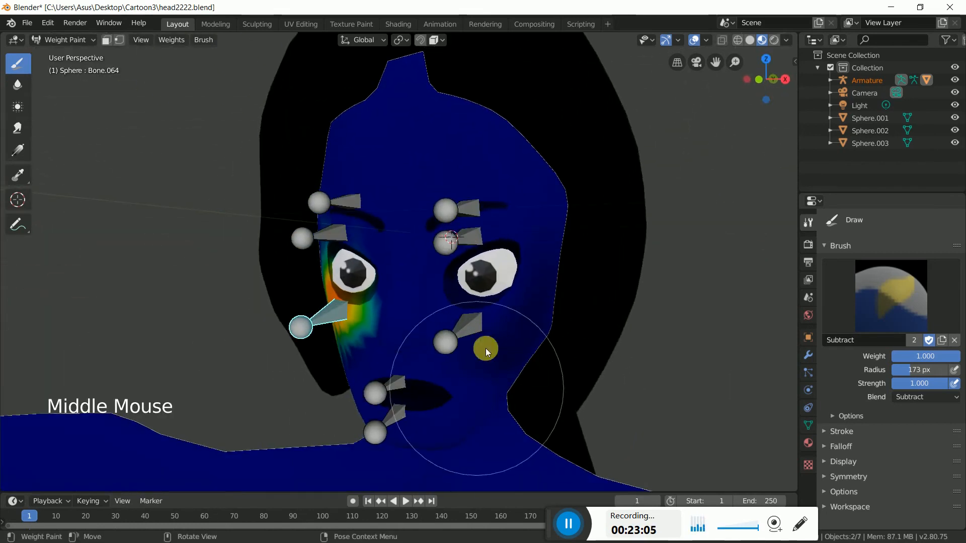
pyautogui.keyDown('ctrl'); pyautogui.click(468, 236); pyautogui.keyUp('ctrl')
pyautogui.moveTo(545, 172); pyautogui.dragTo(554, 282)
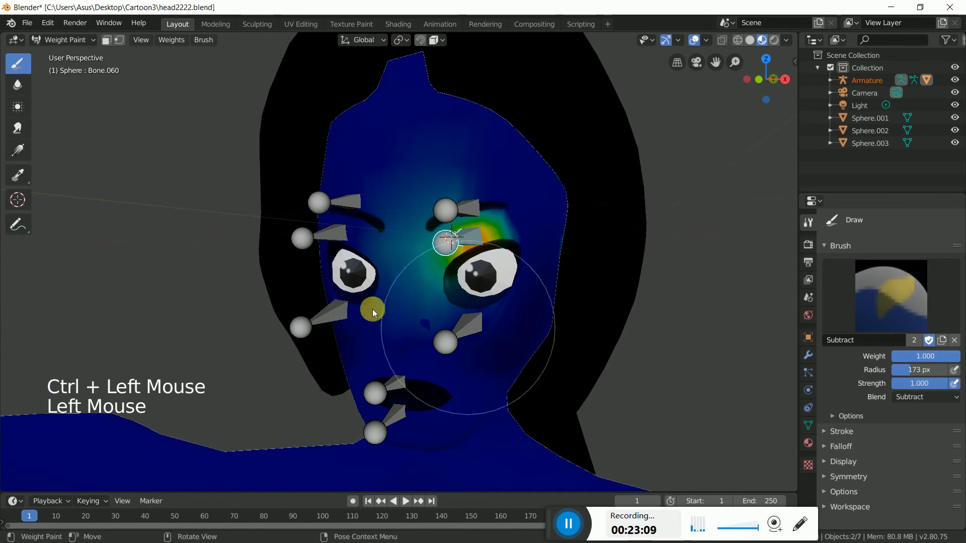
pyautogui.moveTo(344, 239)
pyautogui.mouseDown()
pyautogui.moveTo(382, 309)
pyautogui.moveTo(365, 243)
pyautogui.moveTo(378, 166)
pyautogui.mouseUp()
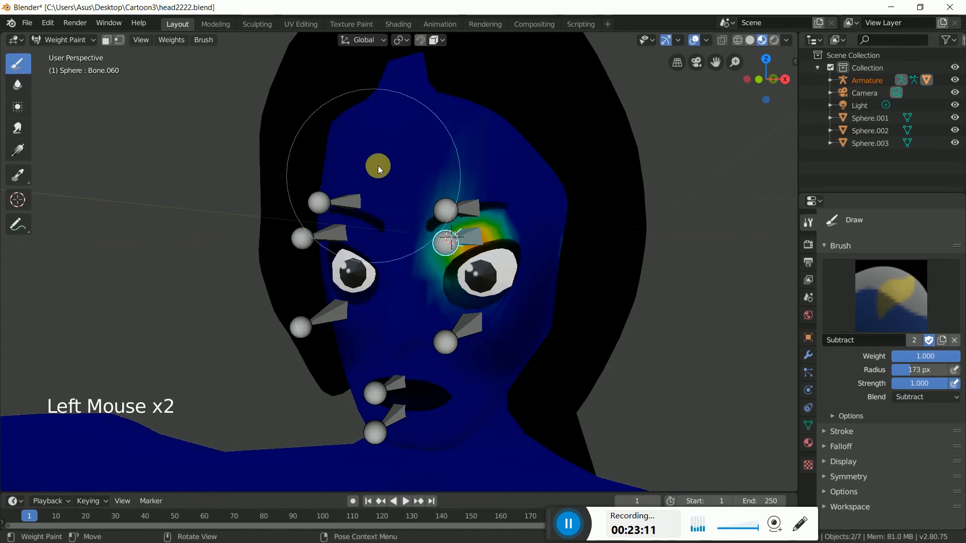
pyautogui.moveTo(355, 275); pyautogui.dragTo(411, 276, button='middle')
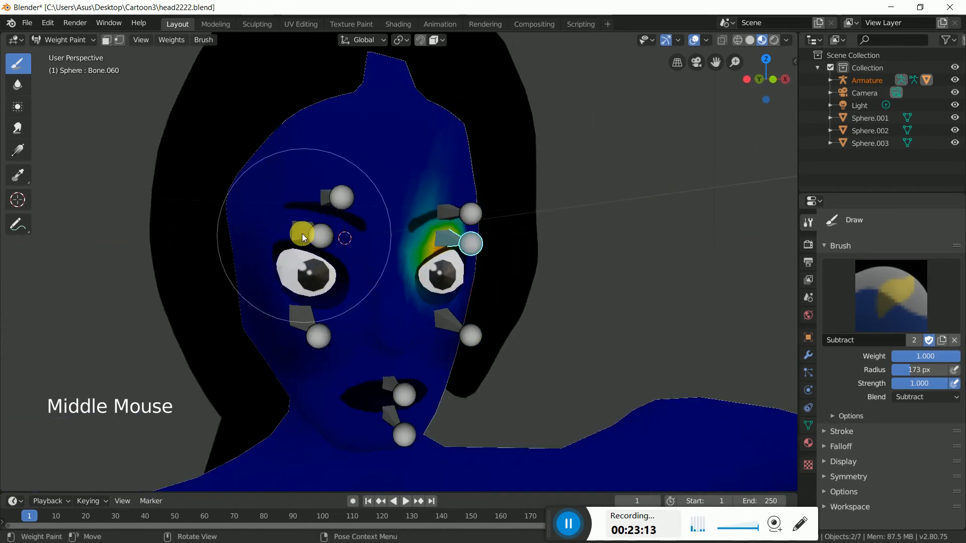
pyautogui.moveTo(447, 168); pyautogui.dragTo(434, 183)
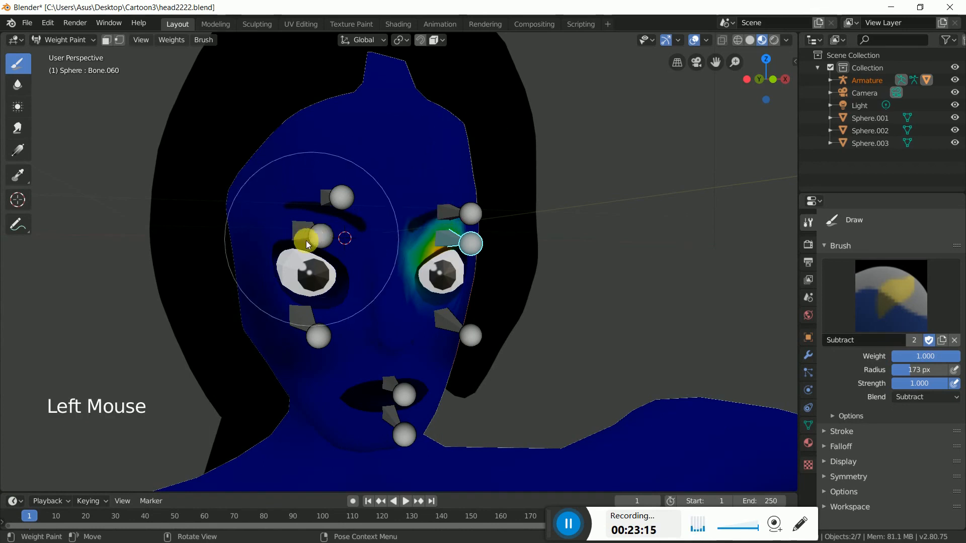
# - Select the upper right-eye bone and subtract its weights from the nose and forehead, keeping the area around the upper eyelid
pyautogui.keyDown('ctrl'); pyautogui.click(298, 231); pyautogui.keyUp('ctrl')
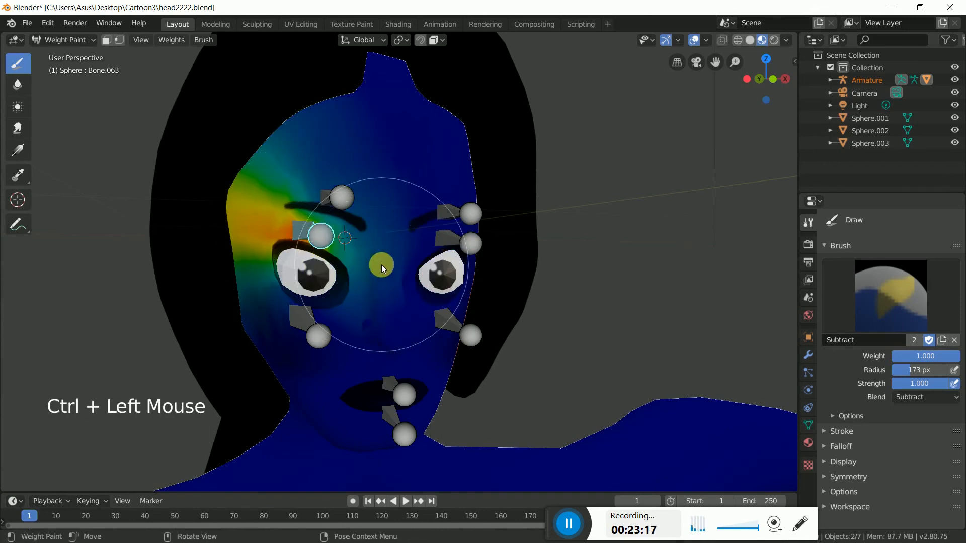
pyautogui.moveTo(381, 265); pyautogui.dragTo(362, 243)
pyautogui.moveTo(237, 135)
pyautogui.mouseDown()
pyautogui.moveTo(215, 289)
pyautogui.moveTo(218, 214)
pyautogui.moveTo(280, 136)
pyautogui.moveTo(216, 217)
pyautogui.moveTo(227, 164)
pyautogui.moveTo(415, 145)
pyautogui.mouseUp()
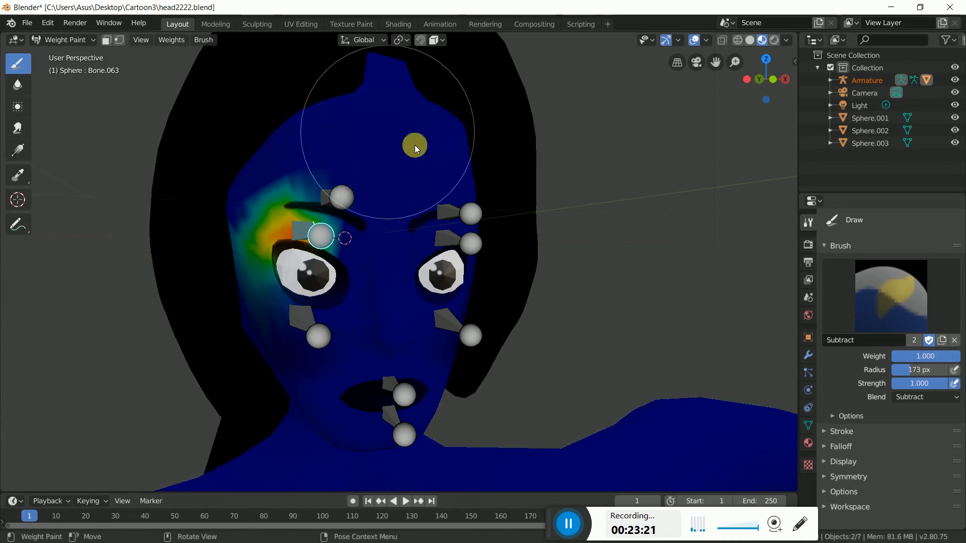
# - Select the right eyebrow bone and subtract its weights from the top of the head, left forehead and nose
pyautogui.keyDown('ctrl'); pyautogui.click(327, 197); pyautogui.keyUp('ctrl')
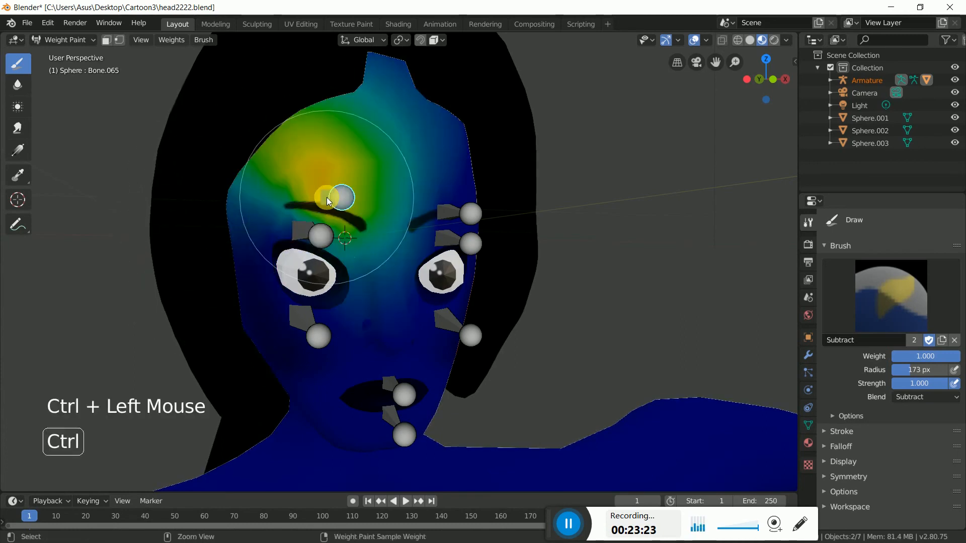
pyautogui.moveTo(402, 157); pyautogui.dragTo(357, 98)
pyautogui.moveTo(232, 152); pyautogui.dragTo(382, 80)
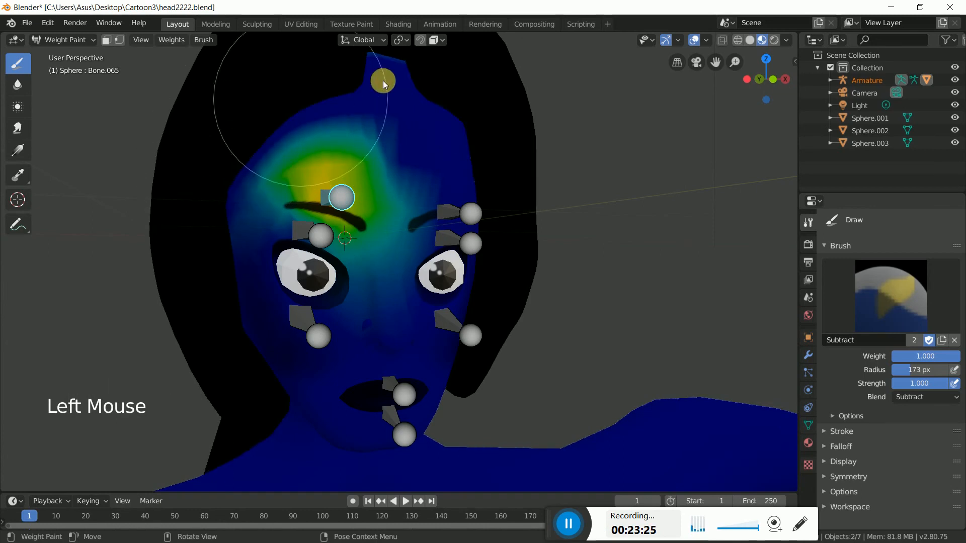
pyautogui.moveTo(422, 163)
pyautogui.mouseDown()
pyautogui.moveTo(338, 116)
pyautogui.moveTo(243, 146)
pyautogui.moveTo(372, 125)
pyautogui.moveTo(410, 154)
pyautogui.moveTo(469, 261)
pyautogui.moveTo(320, 342)
pyautogui.moveTo(387, 334)
pyautogui.mouseUp()
# - Select the left eyebrow bone and subtract its weights from the forehead and side of the head, keeping the left brow area
pyautogui.keyDown('ctrl'); pyautogui.click(452, 214); pyautogui.keyUp('ctrl')
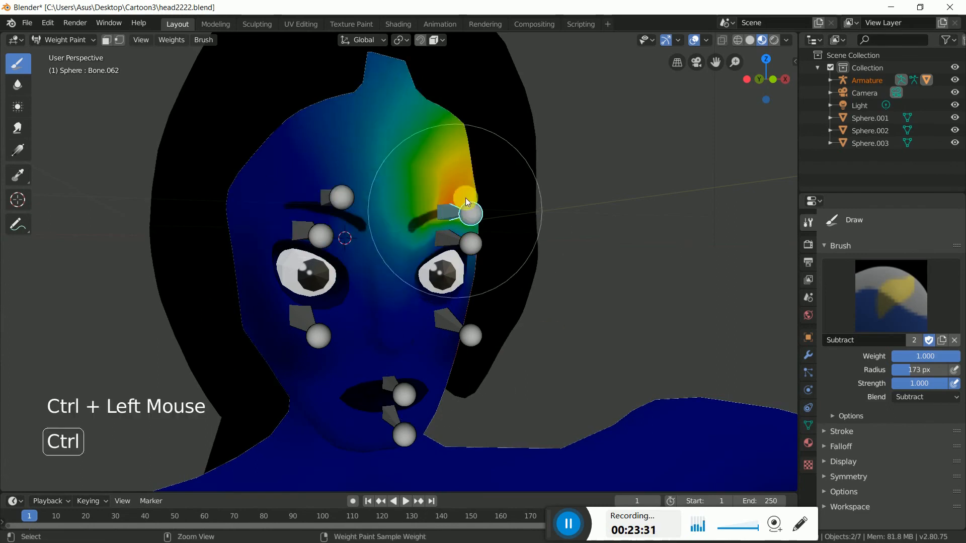
pyautogui.moveTo(583, 198); pyautogui.dragTo(539, 206, button='middle')
pyautogui.moveTo(539, 206)
pyautogui.mouseDown()
pyautogui.moveTo(590, 216)
pyautogui.moveTo(512, 83)
pyautogui.moveTo(407, 89)
pyautogui.moveTo(595, 151)
pyautogui.moveTo(545, 121)
pyautogui.moveTo(586, 194)
pyautogui.moveTo(537, 143)
pyautogui.moveTo(426, 131)
pyautogui.moveTo(397, 158)
pyautogui.moveTo(573, 140)
pyautogui.moveTo(627, 227)
pyautogui.moveTo(644, 340)
pyautogui.mouseUp()
pyautogui.moveTo(591, 352); pyautogui.dragTo(629, 338, button='middle')
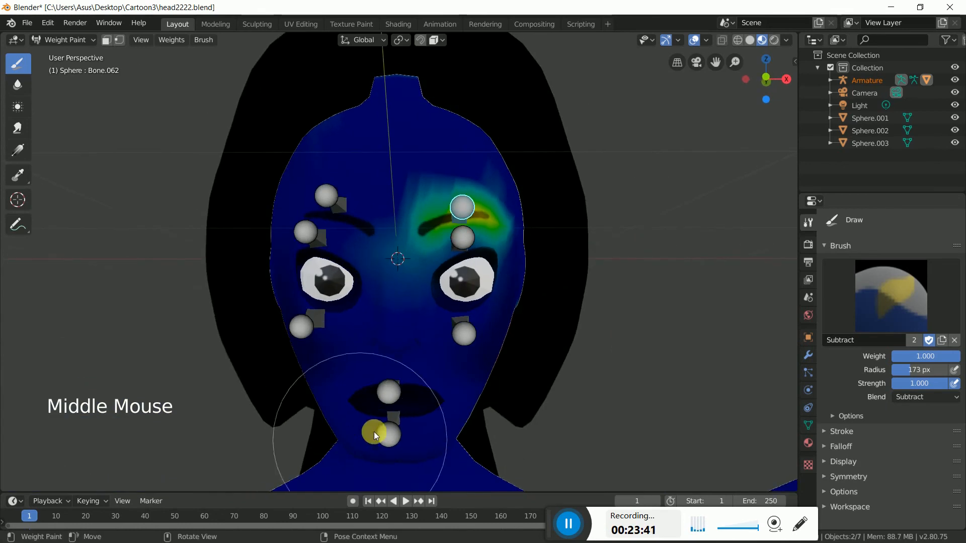
# - Select the upper-lip bone and subtract its weights from the left cheek and jaw
pyautogui.keyDown('ctrl'); pyautogui.click(388, 395); pyautogui.keyUp('ctrl')
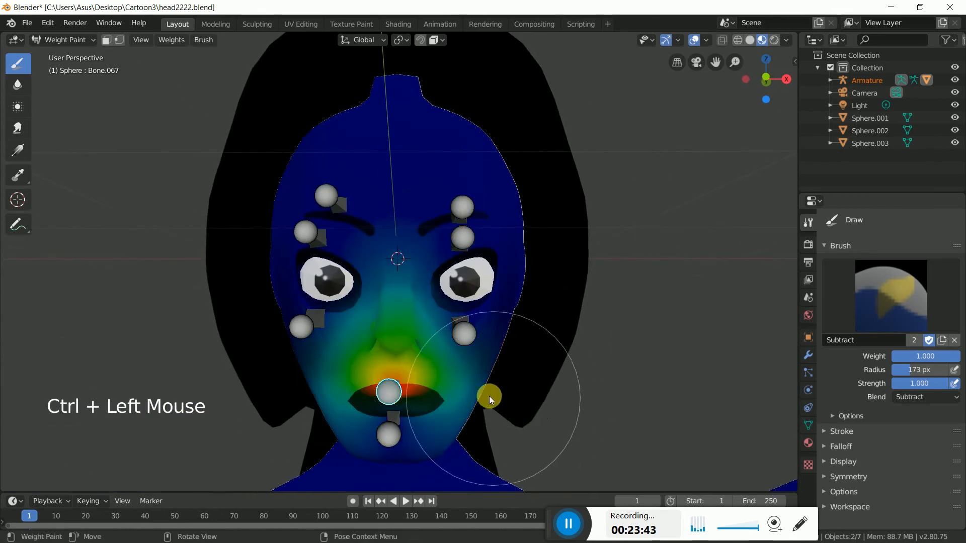
pyautogui.click(487, 340)
pyautogui.moveTo(487, 339)
pyautogui.mouseDown()
pyautogui.moveTo(421, 282)
pyautogui.moveTo(319, 315)
pyautogui.moveTo(383, 302)
pyautogui.moveTo(435, 309)
pyautogui.moveTo(476, 355)
pyautogui.moveTo(340, 344)
pyautogui.moveTo(310, 406)
pyautogui.moveTo(386, 462)
pyautogui.moveTo(451, 463)
pyautogui.moveTo(478, 420)
pyautogui.moveTo(476, 406)
pyautogui.moveTo(460, 428)
pyautogui.mouseUp()
# - Select the lower-lip bone and subtract its weights from the cheeks and neck, keeping the lower lip and chin
pyautogui.moveTo(378, 449)
pyautogui.mouseDown()
pyautogui.moveTo(390, 437)
pyautogui.moveTo(472, 445)
pyautogui.moveTo(454, 449)
pyautogui.mouseUp()
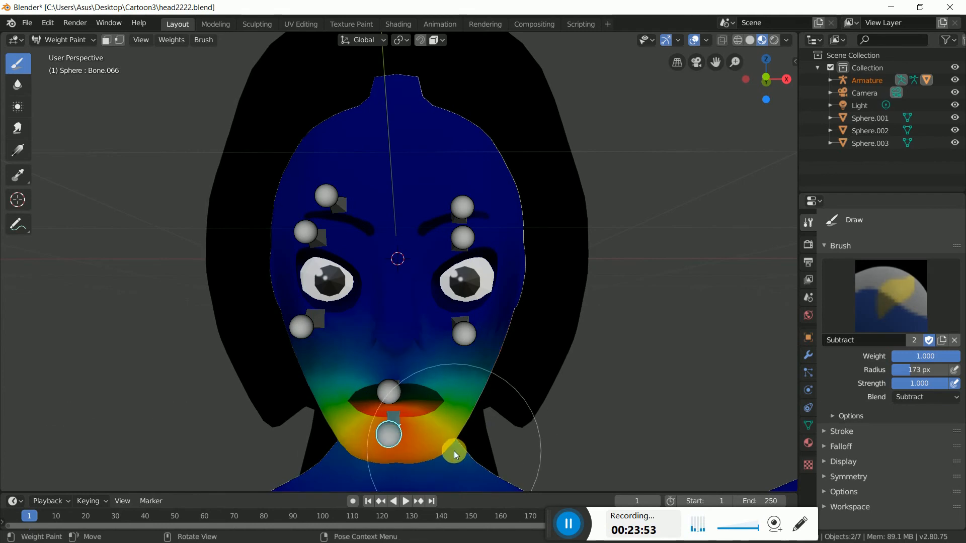
pyautogui.keyDown('shift'); pyautogui.moveTo(452, 449); pyautogui.dragTo(461, 333, button='middle'); pyautogui.keyUp('shift')
pyautogui.moveTo(498, 274)
pyautogui.mouseDown()
pyautogui.moveTo(500, 289)
pyautogui.moveTo(491, 275)
pyautogui.moveTo(378, 221)
pyautogui.moveTo(325, 240)
pyautogui.moveTo(297, 273)
pyautogui.moveTo(361, 255)
pyautogui.moveTo(440, 264)
pyautogui.moveTo(493, 272)
pyautogui.moveTo(490, 299)
pyautogui.moveTo(454, 277)
pyautogui.moveTo(569, 249)
pyautogui.moveTo(475, 235)
pyautogui.mouseUp()
pyautogui.scroll(-3, 475, 235)
pyautogui.scroll(6, 475, 234)
pyautogui.scroll(2, 474, 234)
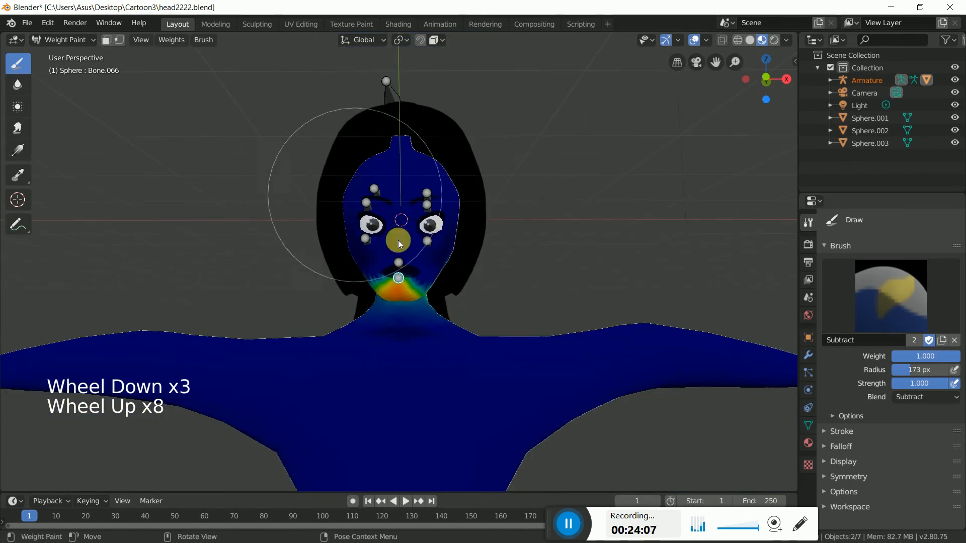
pyautogui.scroll(3, 481, 243)
pyautogui.moveTo(521, 274)
pyautogui.mouseDown(button='middle')
pyautogui.moveTo(336, 258)
pyautogui.moveTo(400, 262)
pyautogui.moveTo(405, 272)
pyautogui.mouseUp(button='middle')
pyautogui.moveTo(459, 282); pyautogui.dragTo(469, 285)
pyautogui.moveTo(469, 284)
pyautogui.mouseDown(button='middle')
pyautogui.moveTo(670, 294)
pyautogui.moveTo(554, 300)
pyautogui.moveTo(584, 300)
pyautogui.mouseUp(button='middle')
pyautogui.scroll(-4, 584, 300)
pyautogui.scroll(-1, 585, 300)
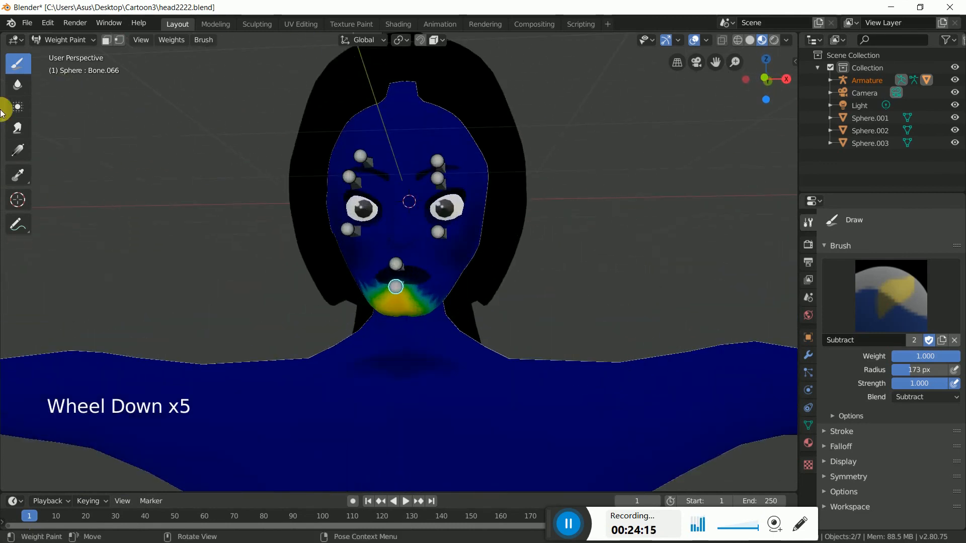
# - Return to Object Mode and clear the selection to inspect the textured face
pyautogui.click(64, 40)
pyautogui.click(65, 54)
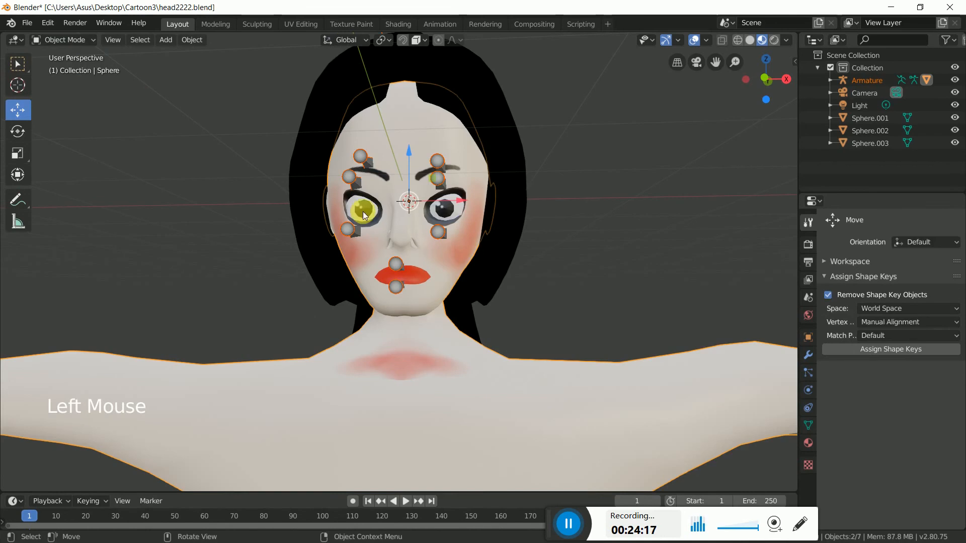
pyautogui.keyDown('shift'); pyautogui.moveTo(471, 252); pyautogui.dragTo(567, 270, button='middle'); pyautogui.keyUp('shift')
pyautogui.scroll(4, 480, 244)
pyautogui.click(566, 270)
pyautogui.moveTo(421, 262); pyautogui.dragTo(474, 222, button='middle')
pyautogui.scroll(-5, 468, 267)
# - Select the left eyeball, Sphere.001, and snap the 3D cursor to it
pyautogui.click(71, 42)
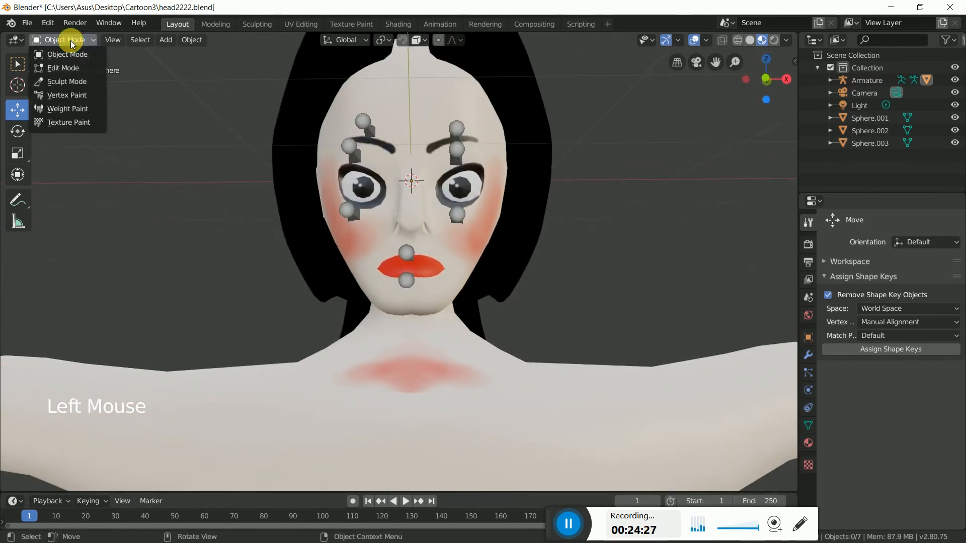
pyautogui.doubleClick(458, 147)
pyautogui.moveTo(517, 220); pyautogui.dragTo(491, 230, button='middle')
pyautogui.click(475, 187)
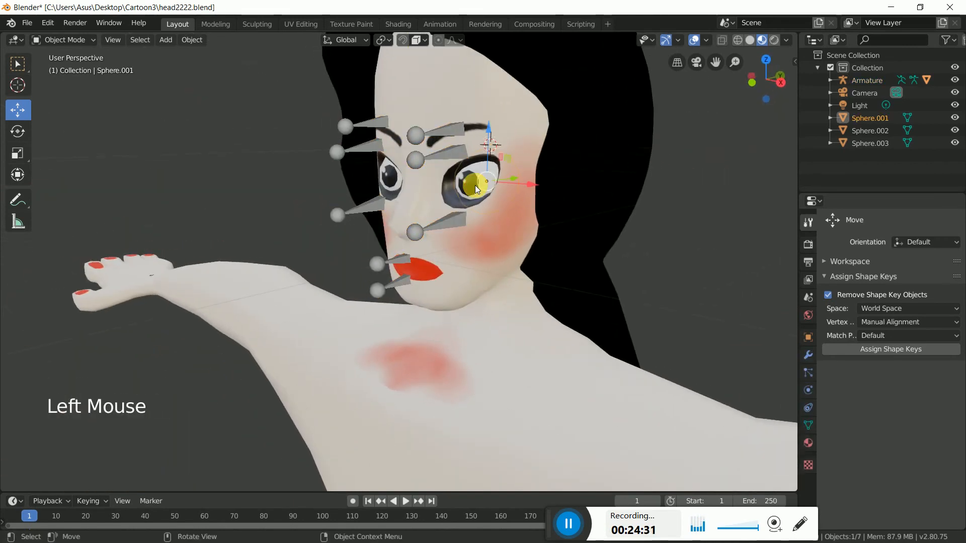
pyautogui.moveTo(352, 319); pyautogui.dragTo(425, 299, button='middle')
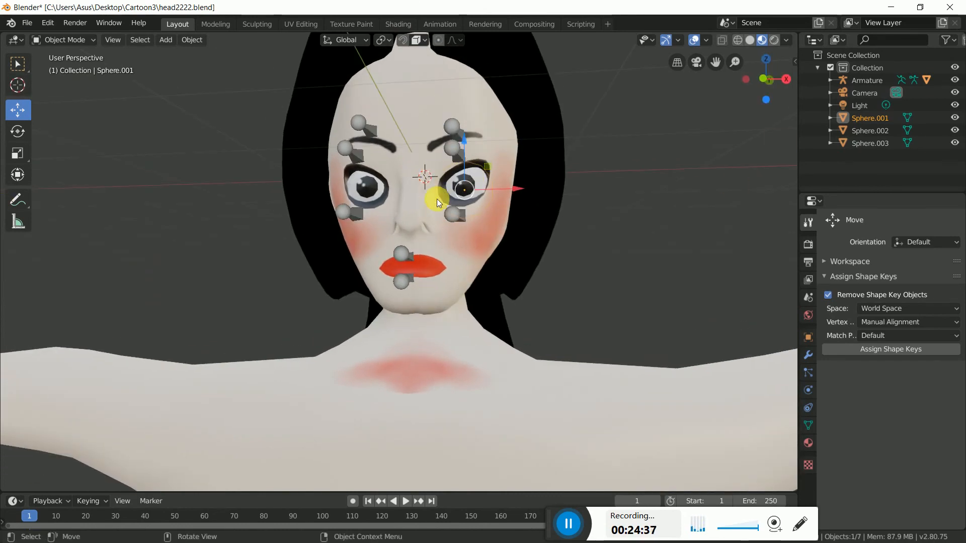
pyautogui.moveTo(477, 223); pyautogui.dragTo(492, 242, button='middle')
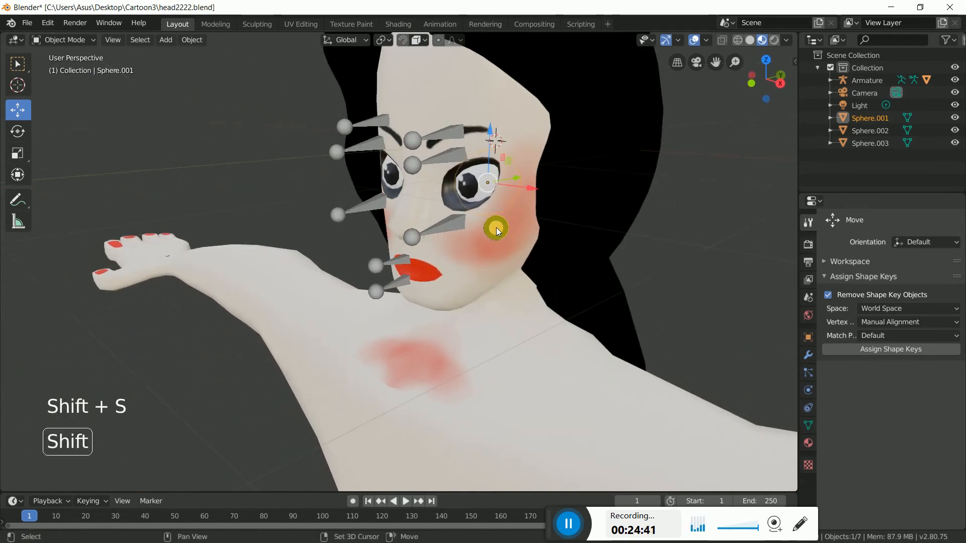
pyautogui.hotkey('shift', 's')
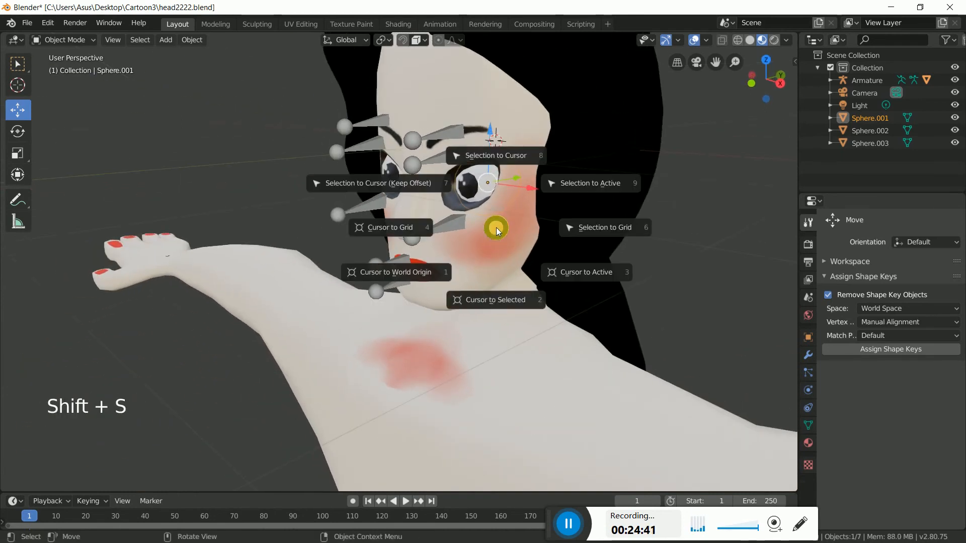
pyautogui.click(491, 300)
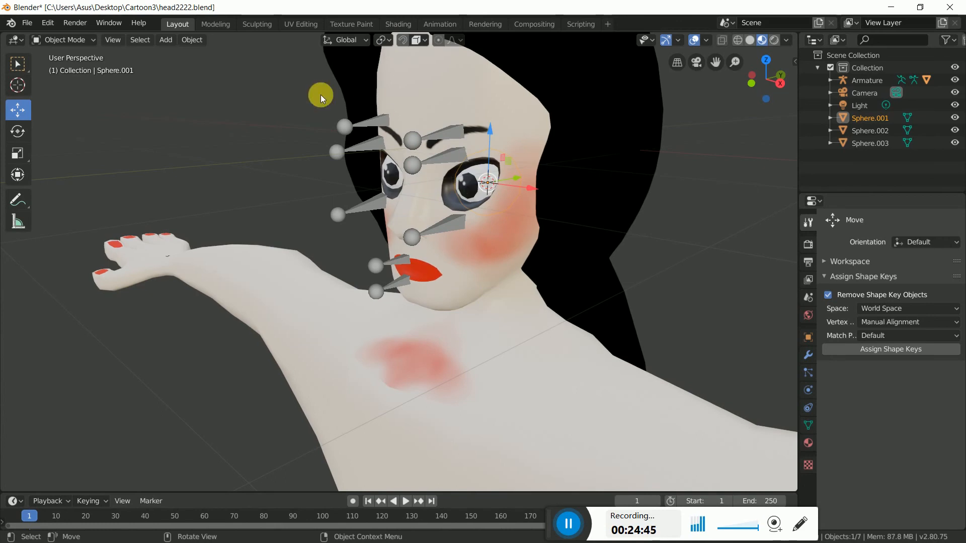
# - Put the armature into Edit Mode and add a single bone at the 3D cursor in the left eye
pyautogui.click(433, 157)
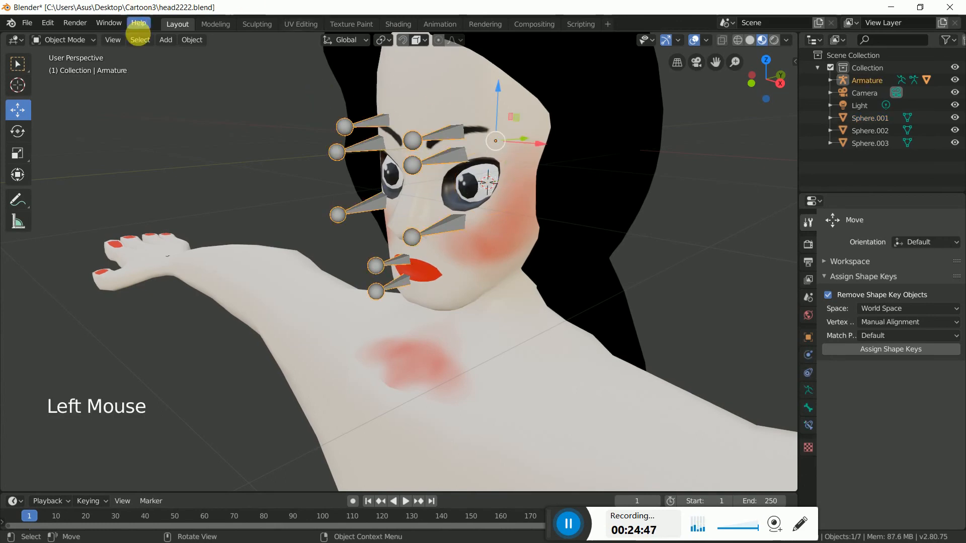
pyautogui.click(171, 39)
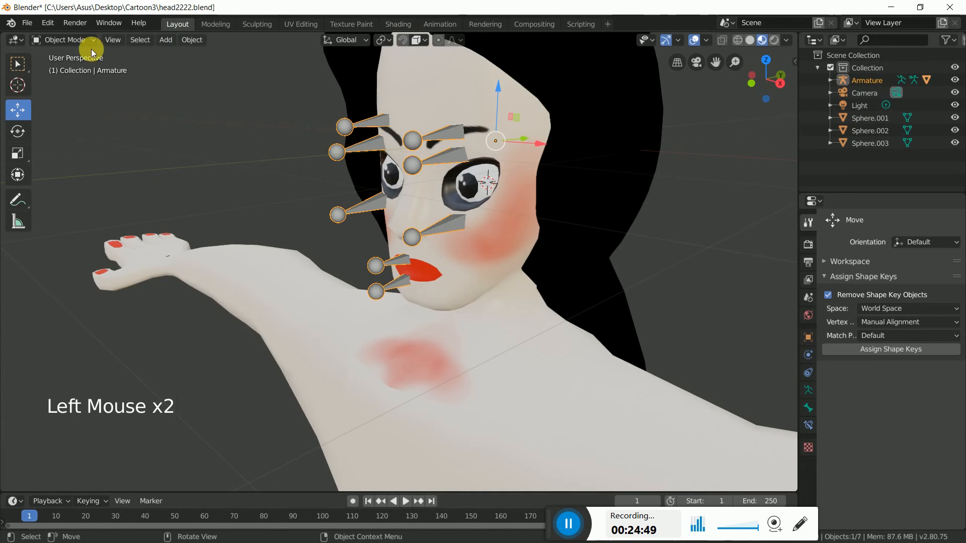
pyautogui.moveTo(70, 41); pyautogui.dragTo(66, 60)
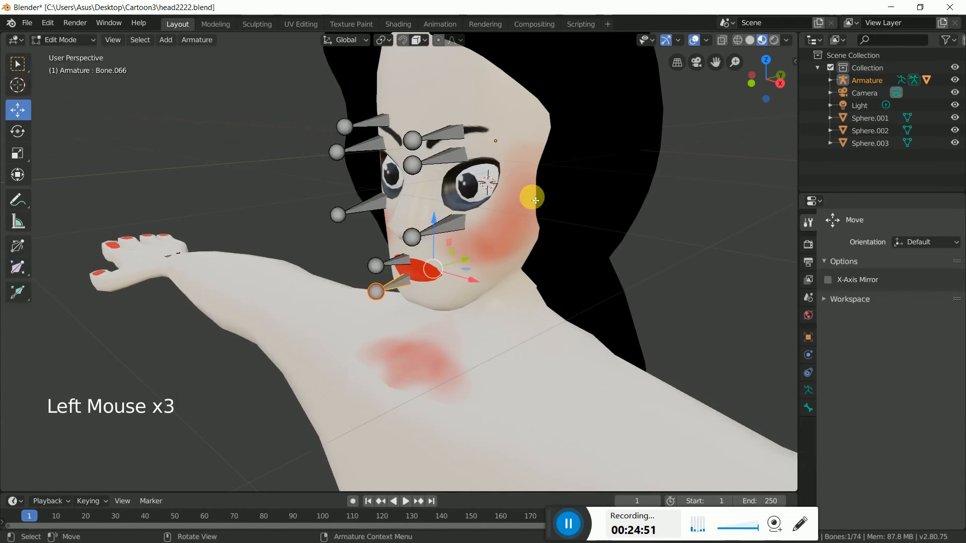
pyautogui.click(457, 168)
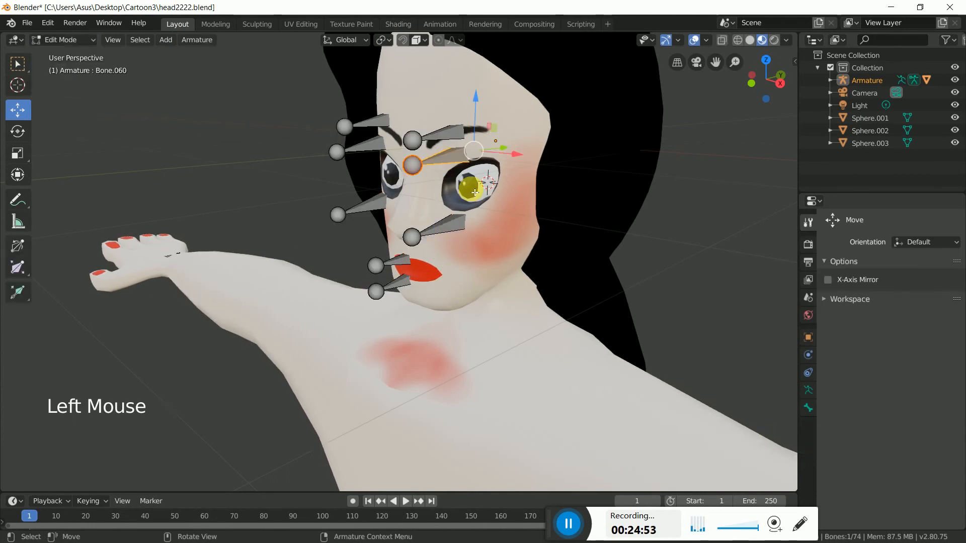
pyautogui.click(475, 193)
pyautogui.click(171, 40)
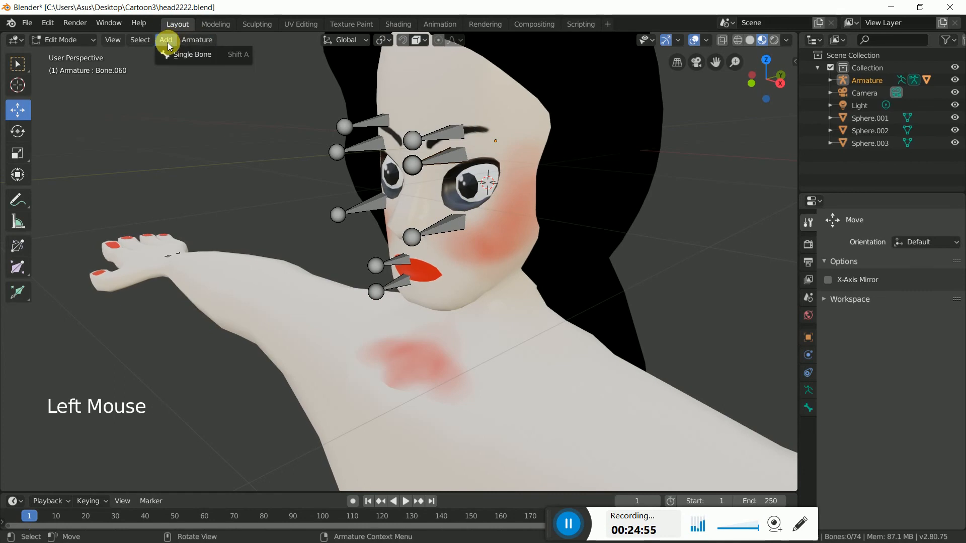
pyautogui.click(191, 54)
# - Turn on In Front display for the armature
pyautogui.scroll(-5, 570, 248)
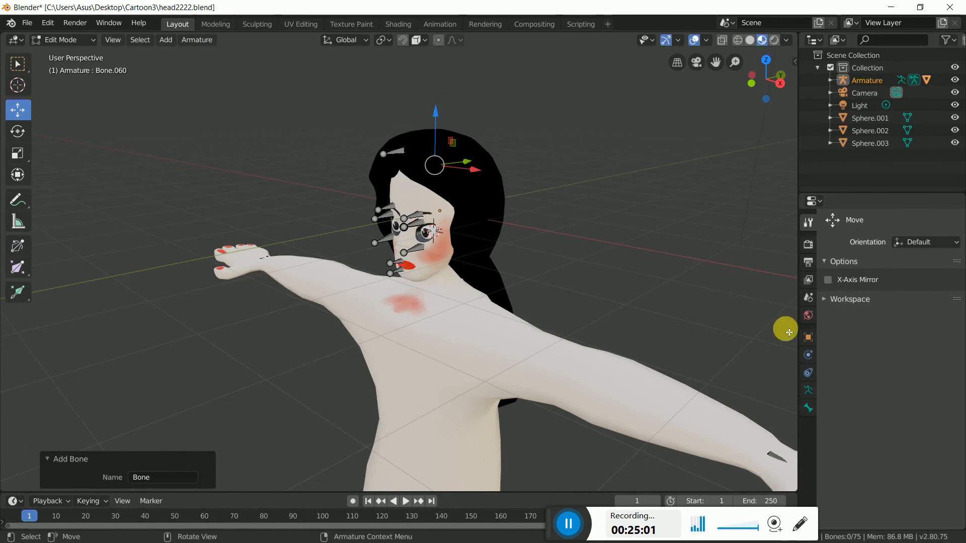
pyautogui.click(806, 390)
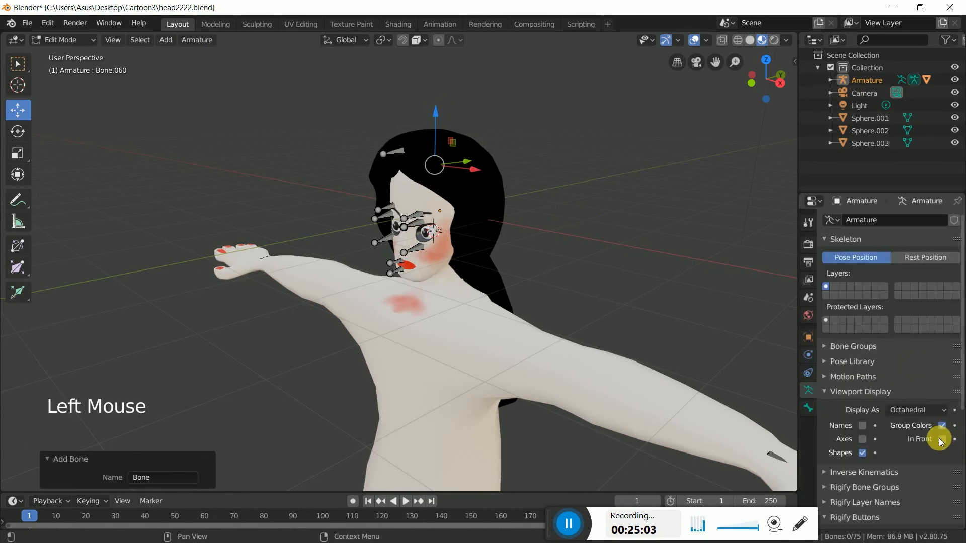
pyautogui.click(947, 441)
# - Move the new left-eye bone's tail forward out of the face, to about X 0.408, Y -1.1, Z -0.281 m
pyautogui.moveTo(526, 213); pyautogui.dragTo(423, 157, button='middle')
pyautogui.moveTo(422, 157); pyautogui.dragTo(381, 233)
pyautogui.moveTo(451, 275); pyautogui.dragTo(472, 274, button='middle')
pyautogui.scroll(-5, 475, 276)
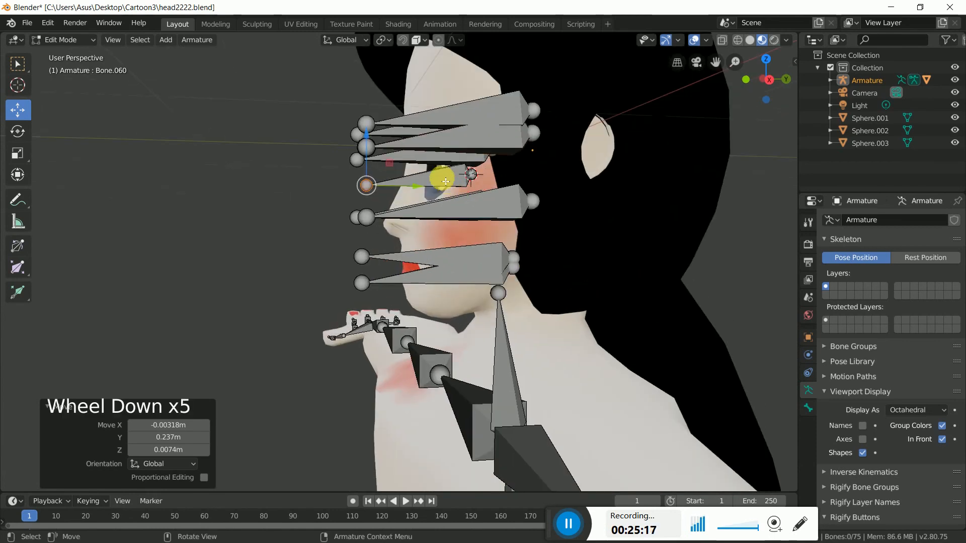
# - Duplicate the left-eye bone and move the copy about 0.9 m forward and 0.0657 m down
pyautogui.click(444, 180)
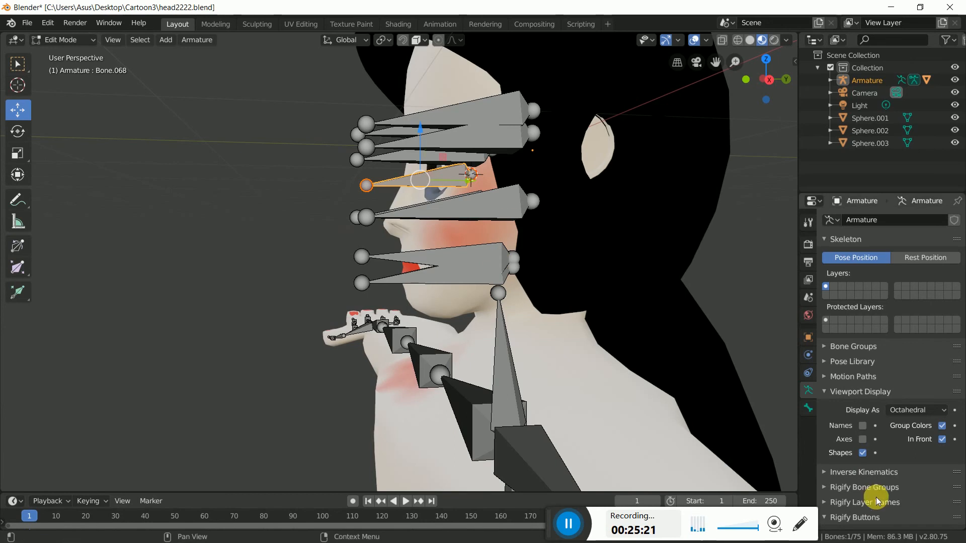
pyautogui.click(810, 408)
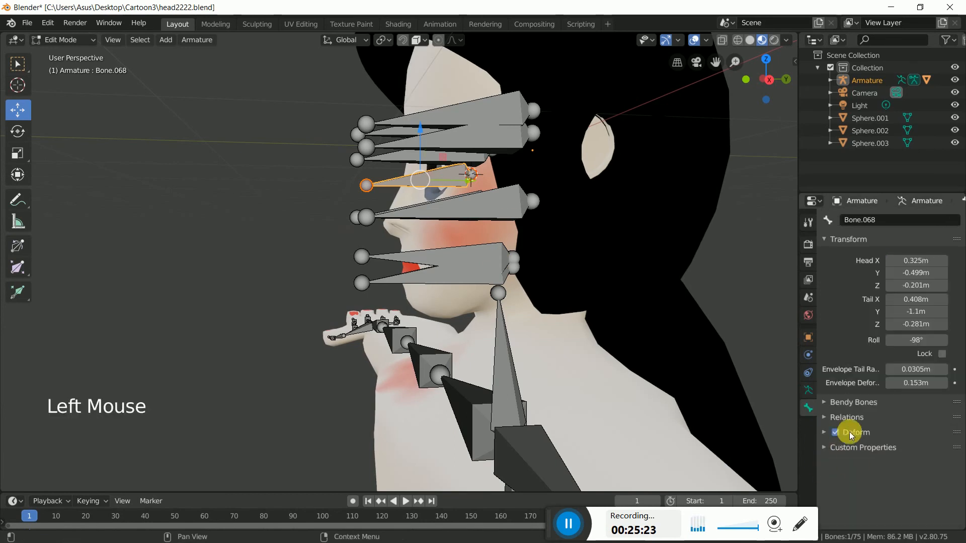
pyautogui.hotkey('shift', 'd')
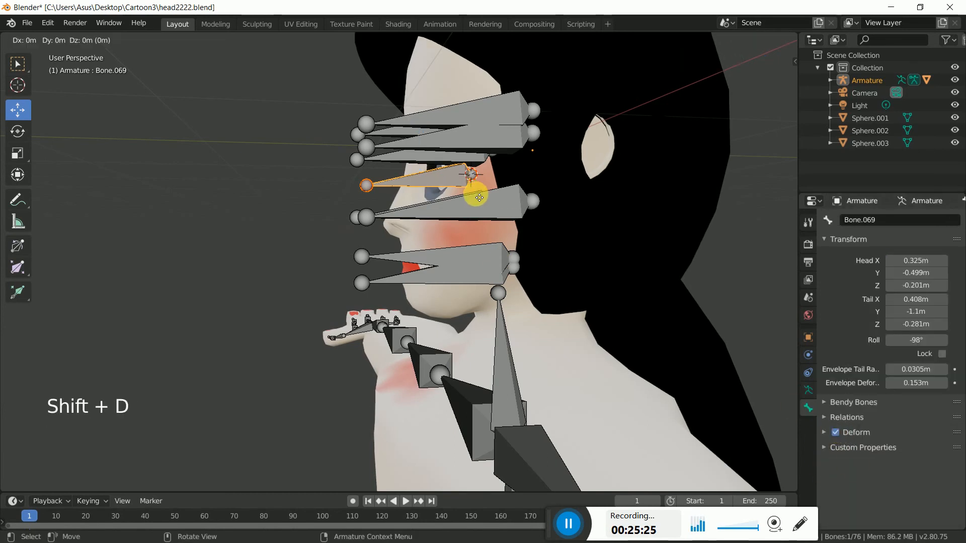
pyautogui.click(479, 198)
pyautogui.moveTo(475, 186); pyautogui.dragTo(301, 210)
pyautogui.moveTo(257, 127); pyautogui.dragTo(253, 137)
pyautogui.moveTo(308, 173); pyautogui.dragTo(517, 244, button='middle')
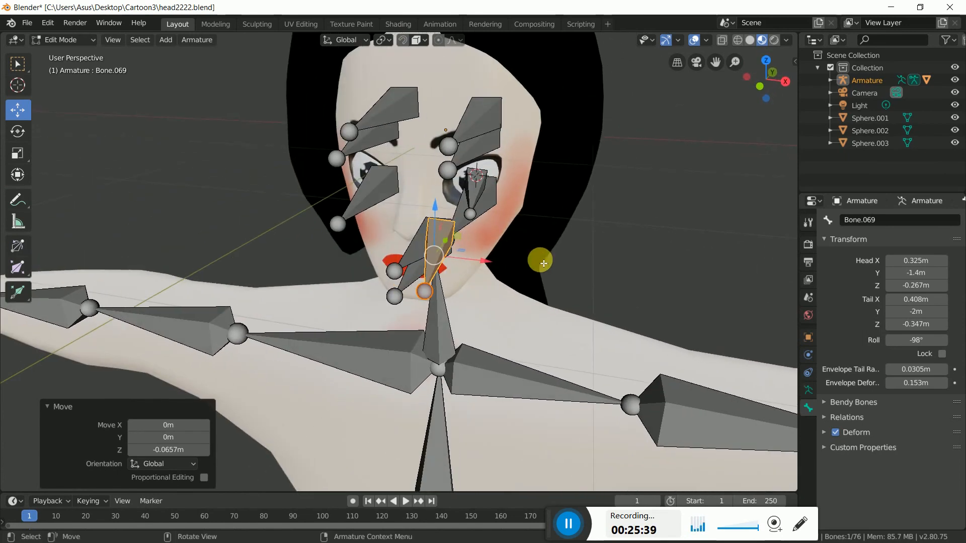
# - From the front view, move the duplicated eye bone 0.0728 m along X
pyautogui.press('KP_1')
pyautogui.moveTo(519, 199); pyautogui.dragTo(533, 204)
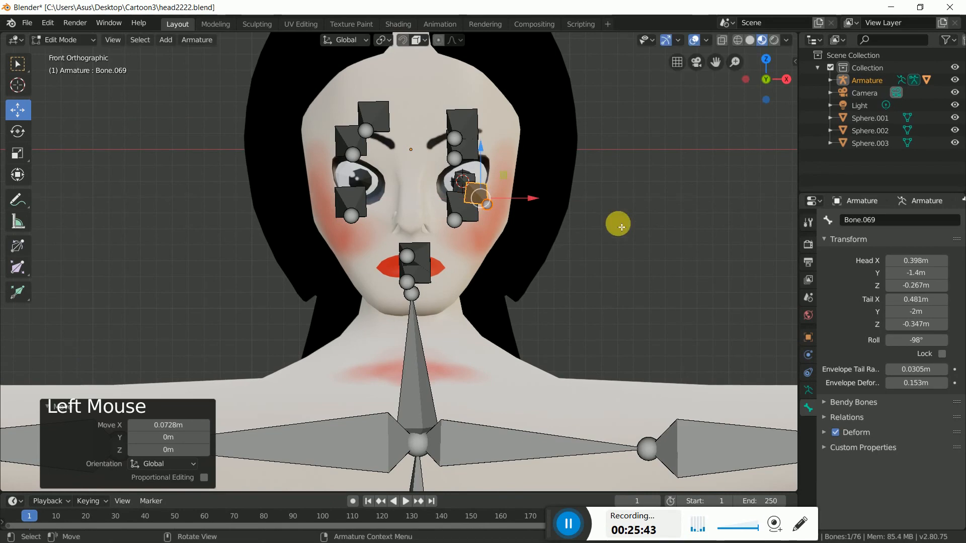
pyautogui.scroll(-5, 632, 216)
pyautogui.keyDown('shift'); pyautogui.moveTo(674, 219); pyautogui.dragTo(534, 308, button='middle'); pyautogui.keyUp('shift')
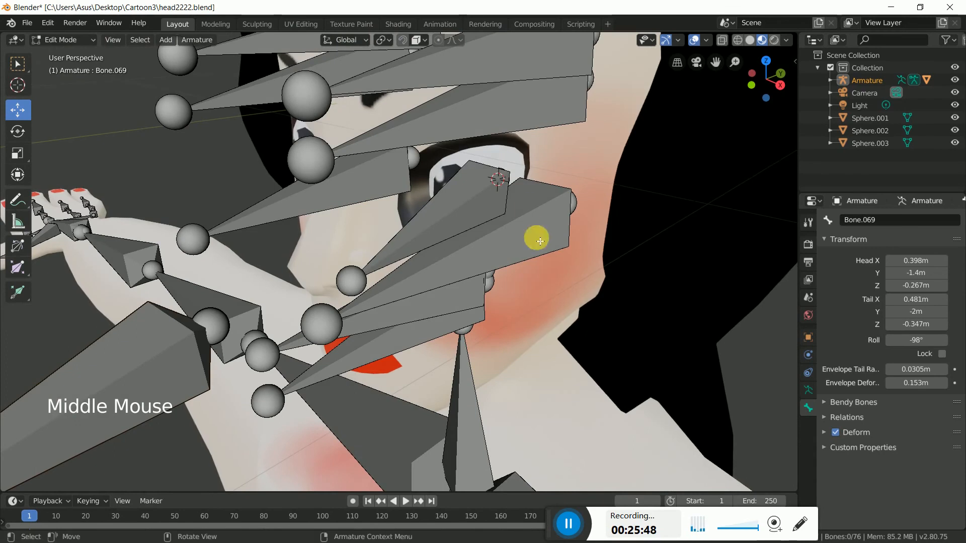
# - Leave Edit Mode, select the left eyeball mesh and add the armature as the active object, and enter Pose Mode
pyautogui.click(56, 39)
pyautogui.click(60, 53)
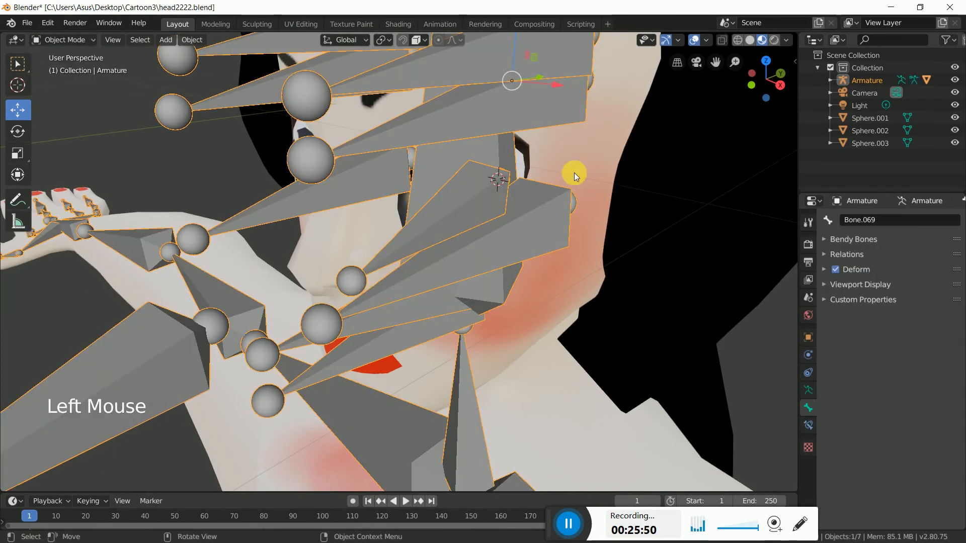
pyautogui.click(522, 164)
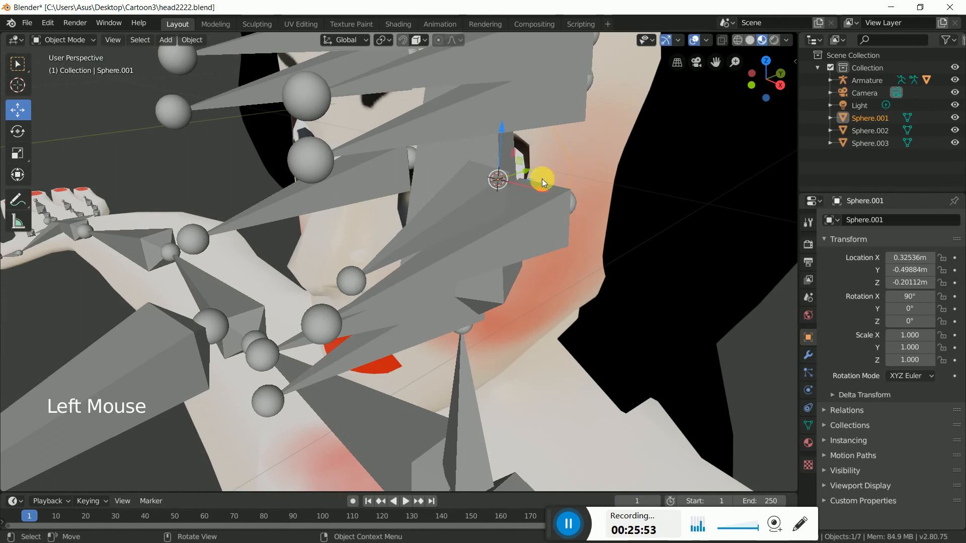
pyautogui.keyDown('shift'); pyautogui.click(454, 262); pyautogui.keyUp('shift')
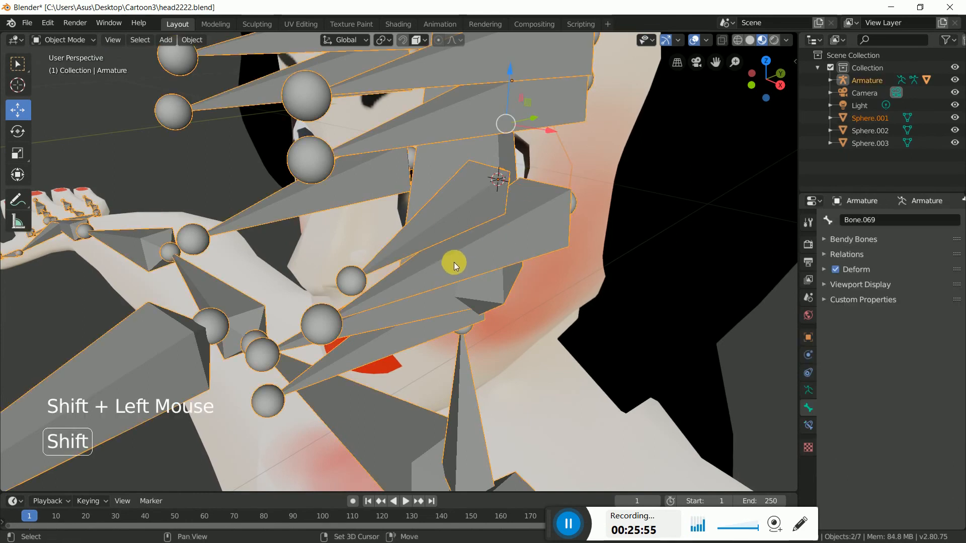
pyautogui.click(62, 41)
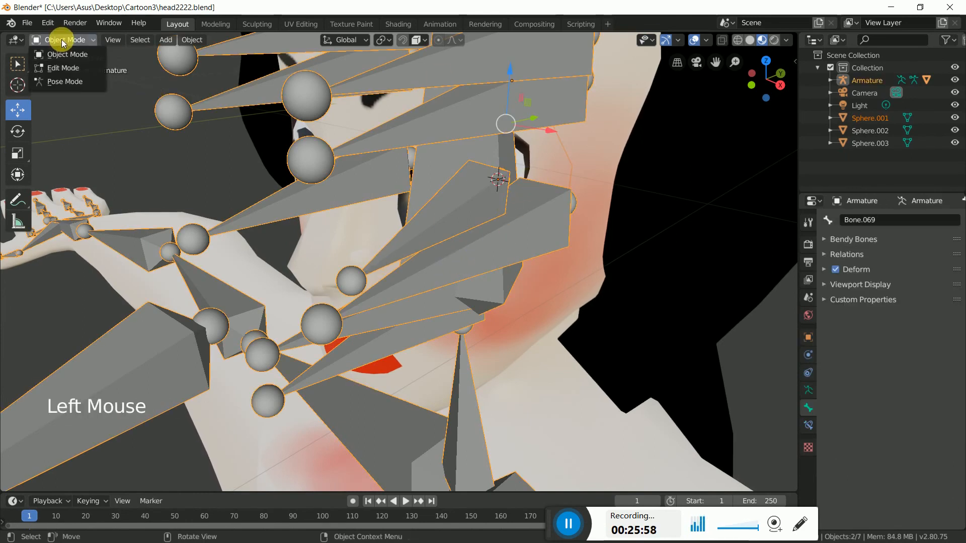
pyautogui.click(62, 84)
# - Parent the left eyeball mesh to the left-eye bone using the Bone parenting option
pyautogui.moveTo(184, 146); pyautogui.dragTo(421, 188, button='middle')
pyautogui.click(462, 211)
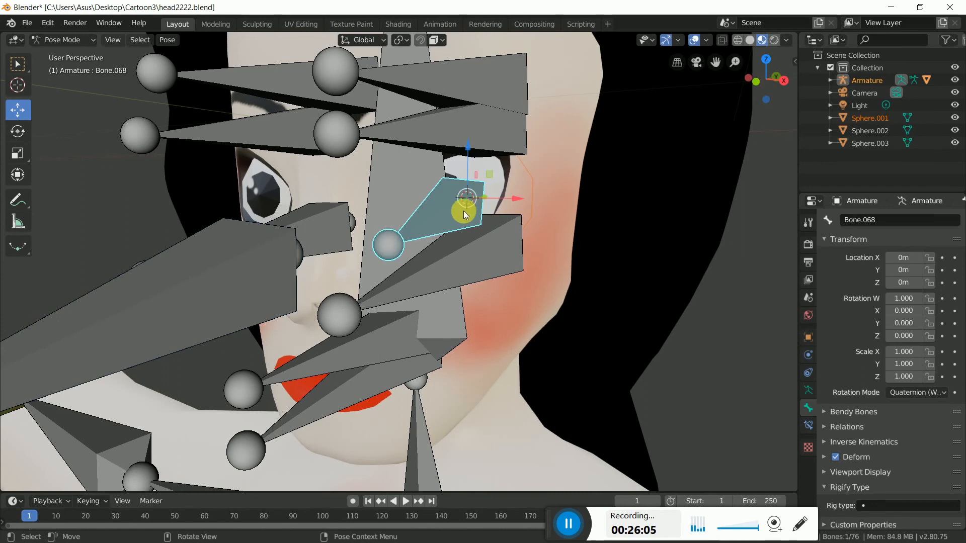
pyautogui.moveTo(457, 212); pyautogui.dragTo(484, 215, button='middle')
pyautogui.scroll(-3, 485, 215)
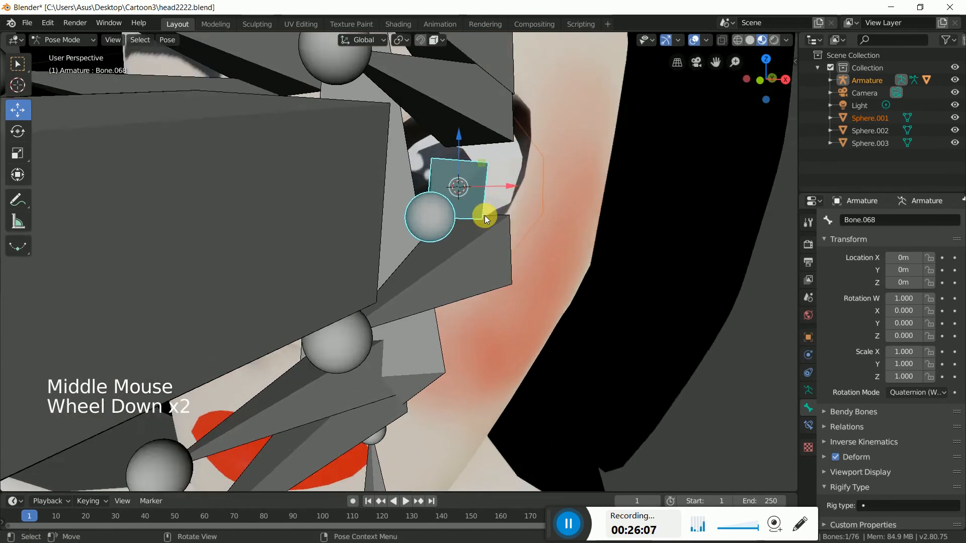
pyautogui.scroll(5, 484, 216)
pyautogui.scroll(2, 484, 215)
pyautogui.hotkey('ctrl', 'p')
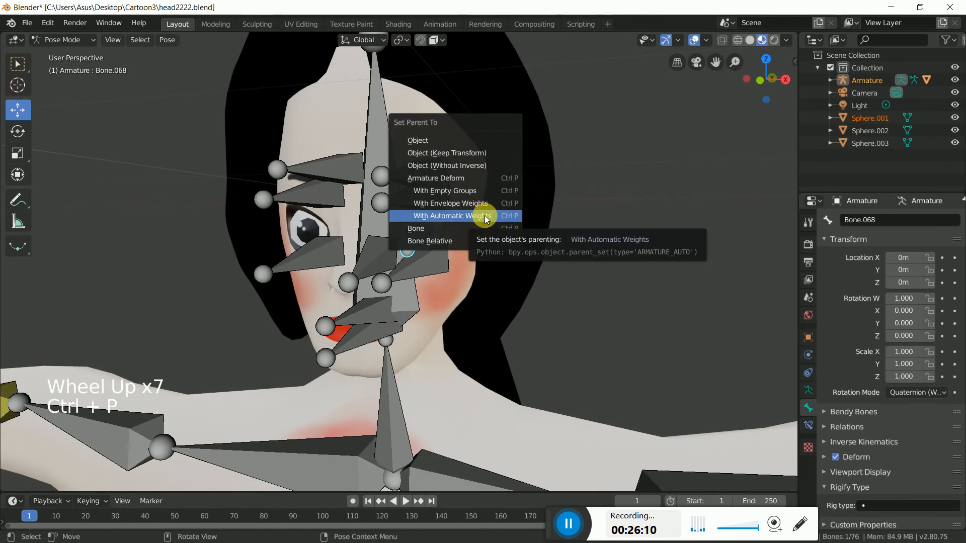
pyautogui.click(437, 229)
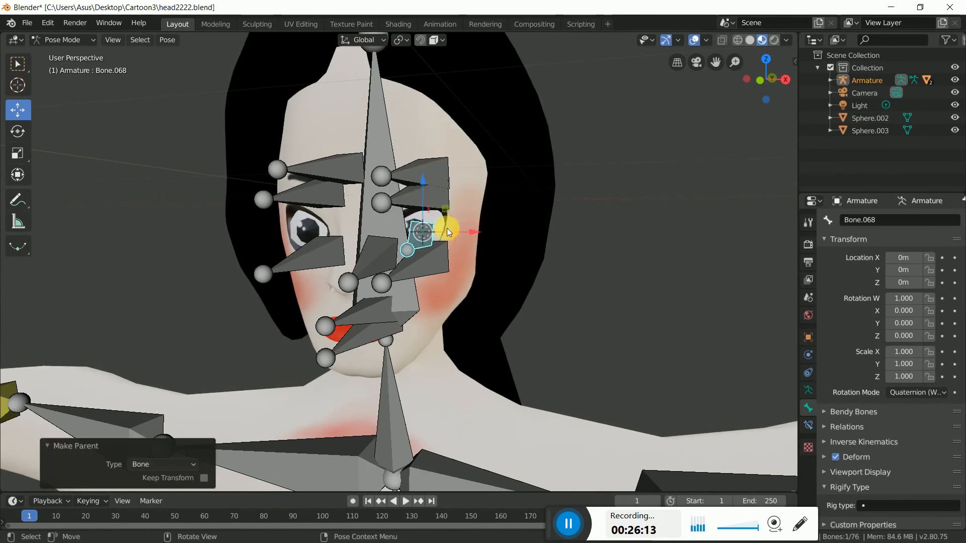
# - Select the control bone floating in front of the left eye and turn off its Deform option
pyautogui.moveTo(447, 228); pyautogui.dragTo(575, 235, button='middle')
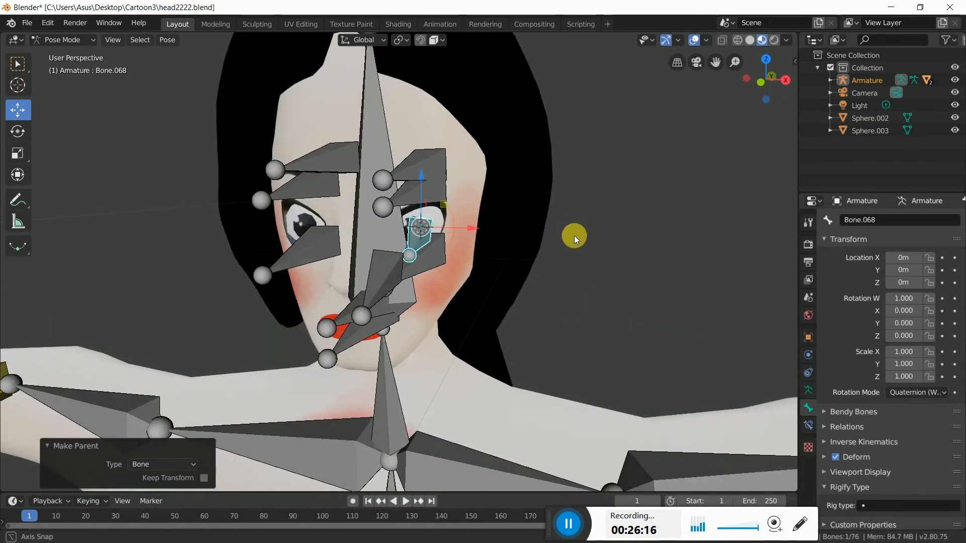
pyautogui.click(605, 276)
pyautogui.moveTo(402, 270); pyautogui.dragTo(472, 277, button='middle')
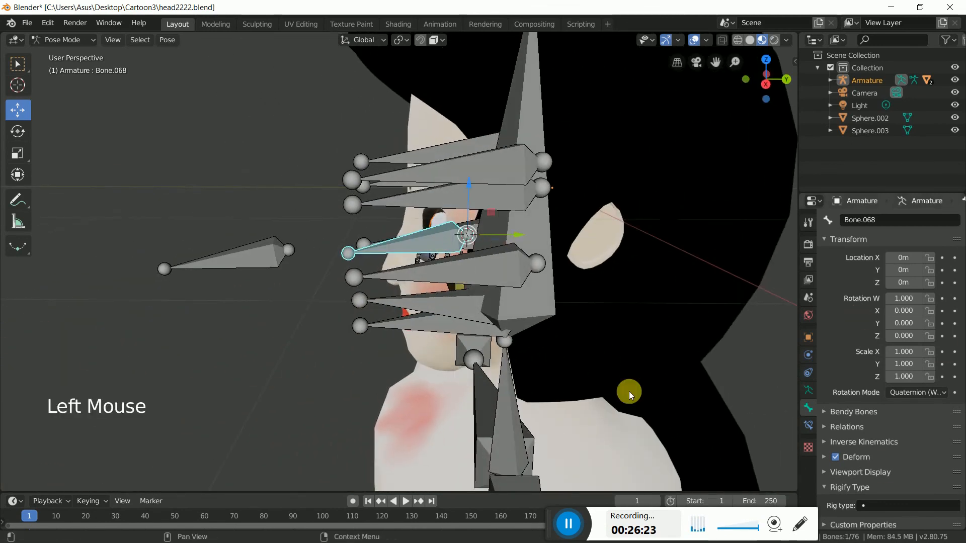
pyautogui.click(235, 258)
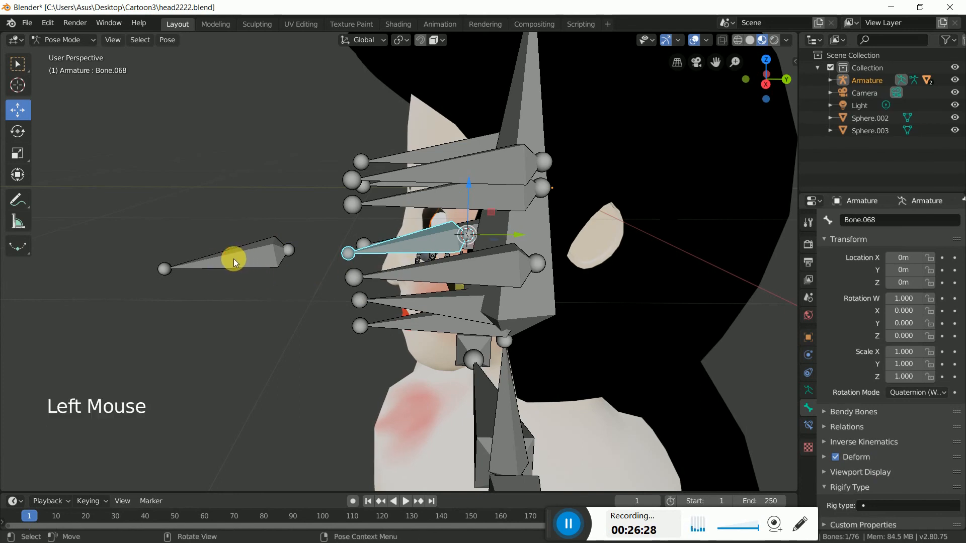
pyautogui.keyDown('shift'); pyautogui.click(436, 242); pyautogui.keyUp('shift')
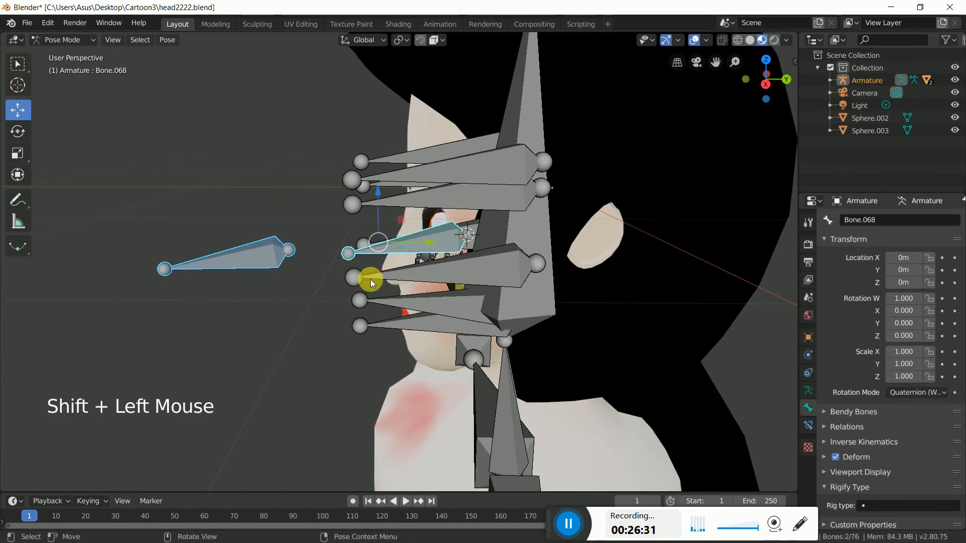
pyautogui.click(248, 258)
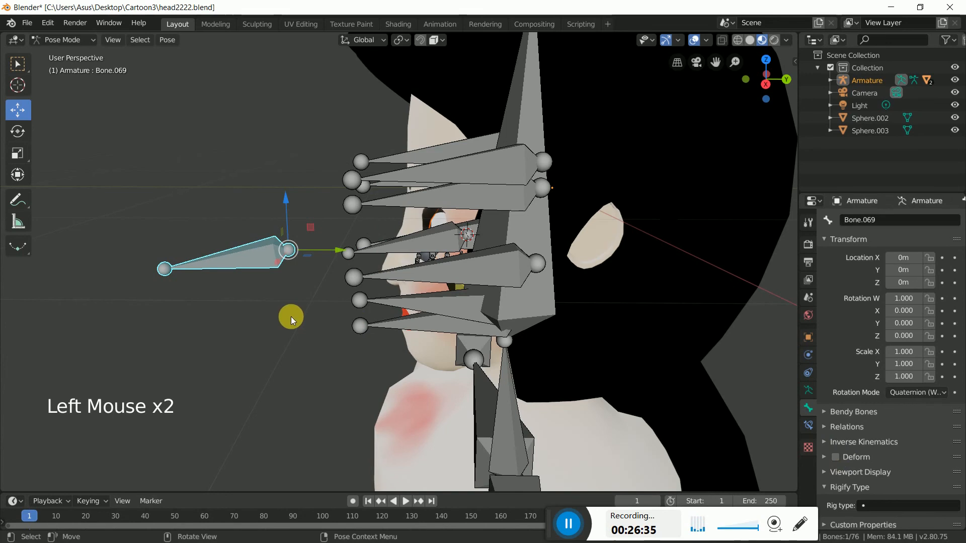
# - Clear the parent of the left-eye control bone in Edit Mode so it is independent of the rest of the rig
pyautogui.hotkey('alt', 'p')
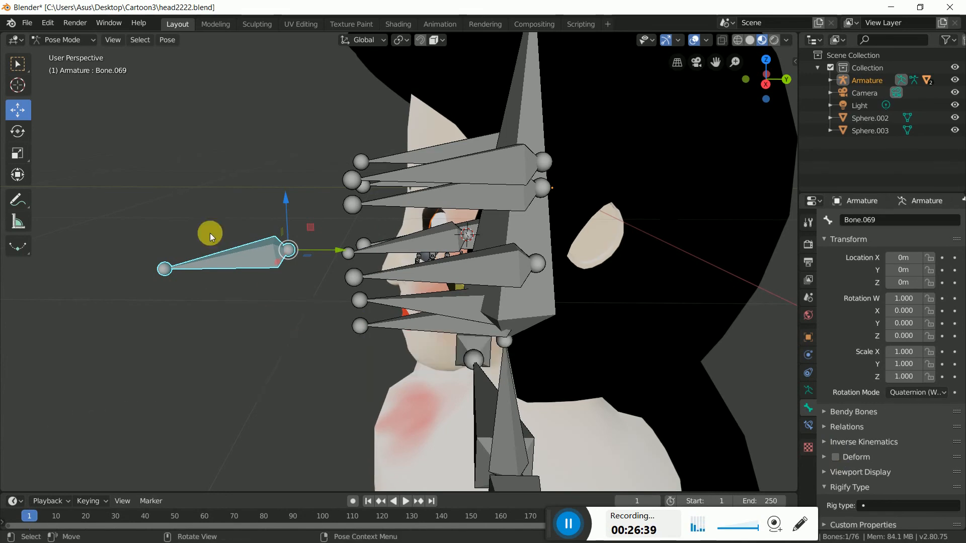
pyautogui.click(65, 40)
pyautogui.click(61, 69)
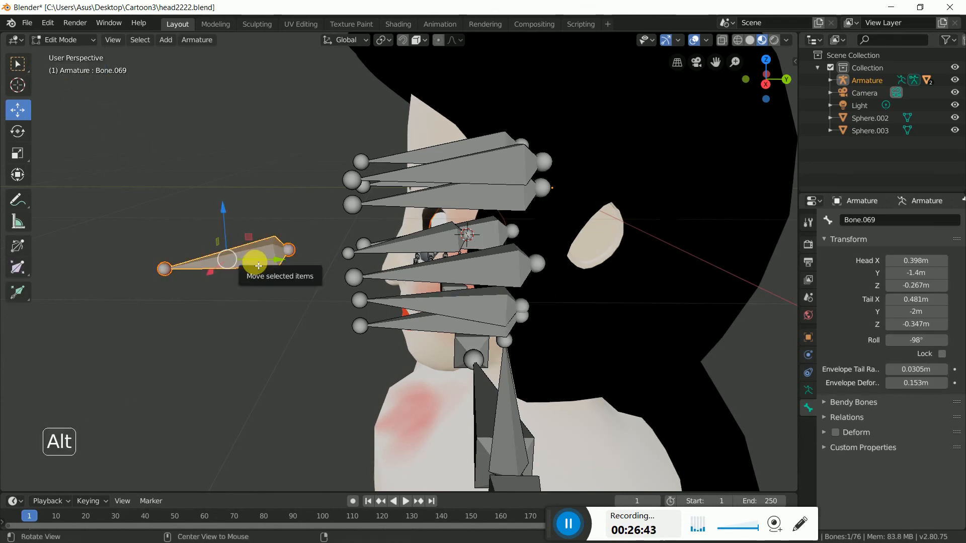
pyautogui.hotkey('alt', 'p')
pyautogui.click(238, 280)
pyautogui.click(182, 247)
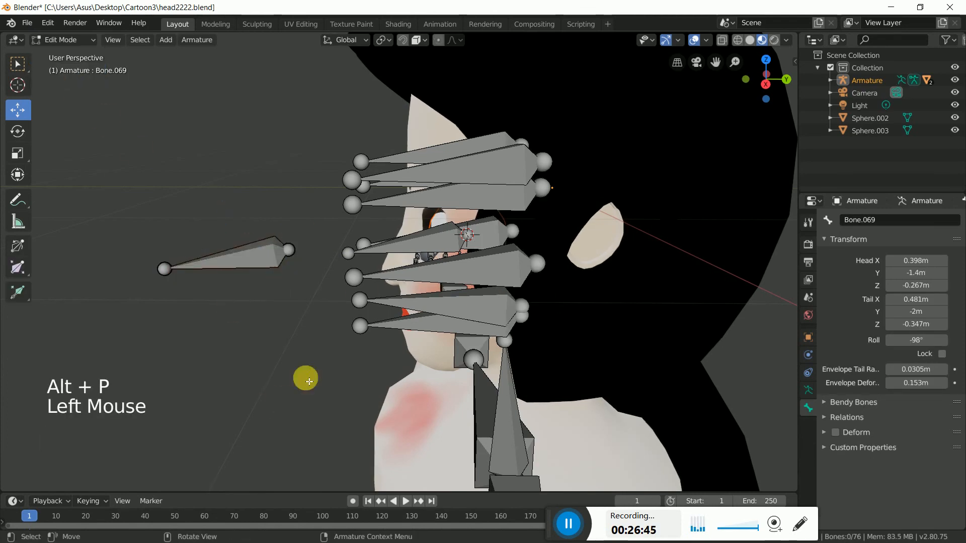
# - In Pose Mode, add a Damped Track constraint to the left-eye bone with the floating control bone as its target
pyautogui.click(443, 190)
pyautogui.click(66, 43)
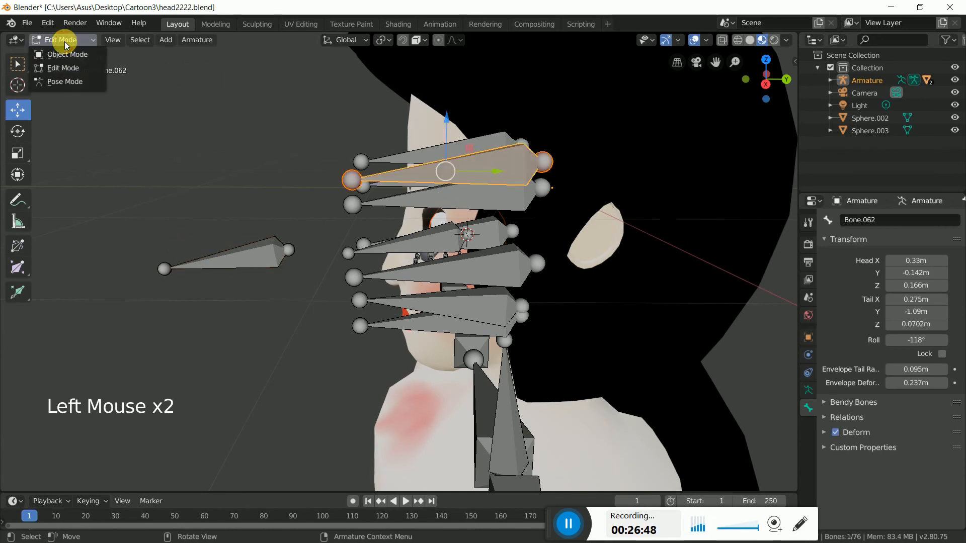
pyautogui.click(65, 81)
pyautogui.click(237, 315)
pyautogui.moveTo(238, 316); pyautogui.dragTo(255, 276, button='middle')
pyautogui.click(257, 250)
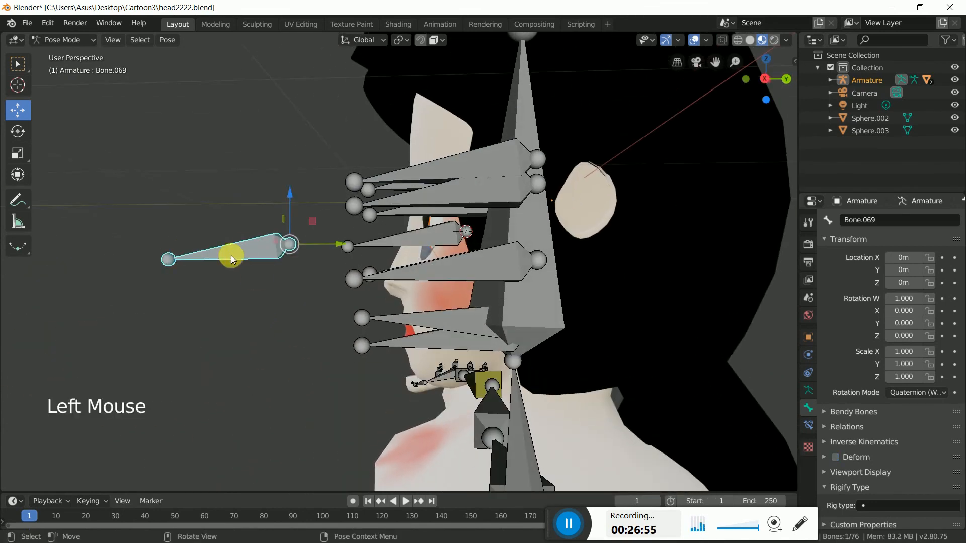
pyautogui.keyDown('shift'); pyautogui.click(437, 238); pyautogui.keyUp('shift')
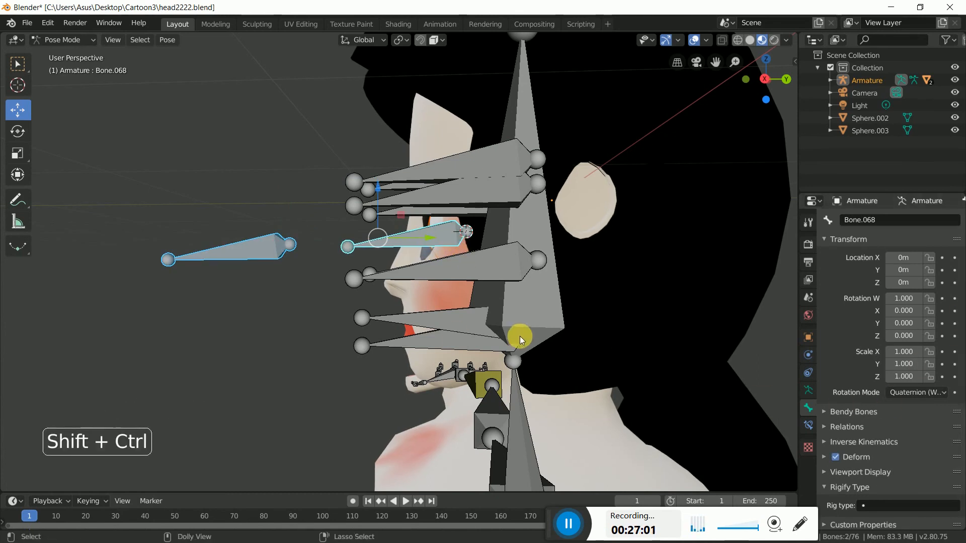
pyautogui.hotkey('shift', 'ctrl', 'c')
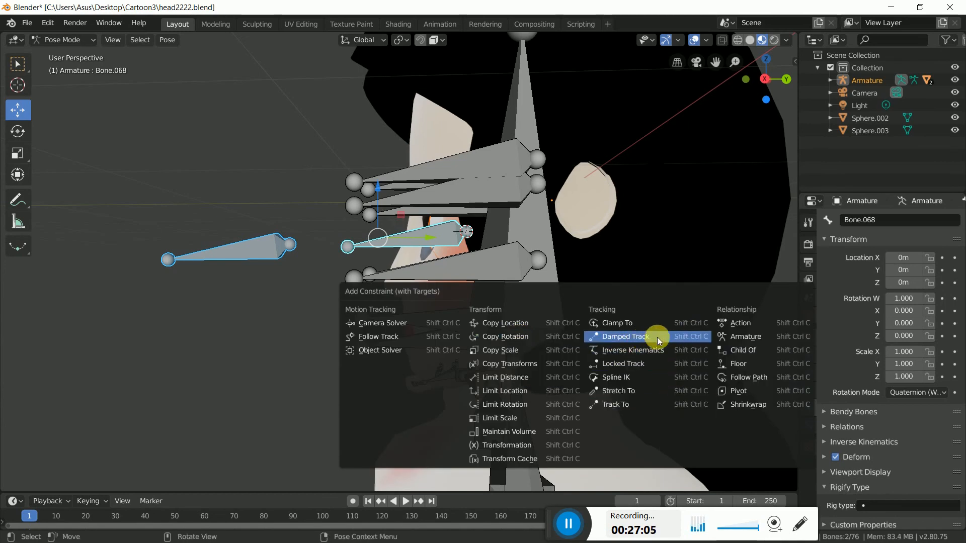
pyautogui.click(633, 340)
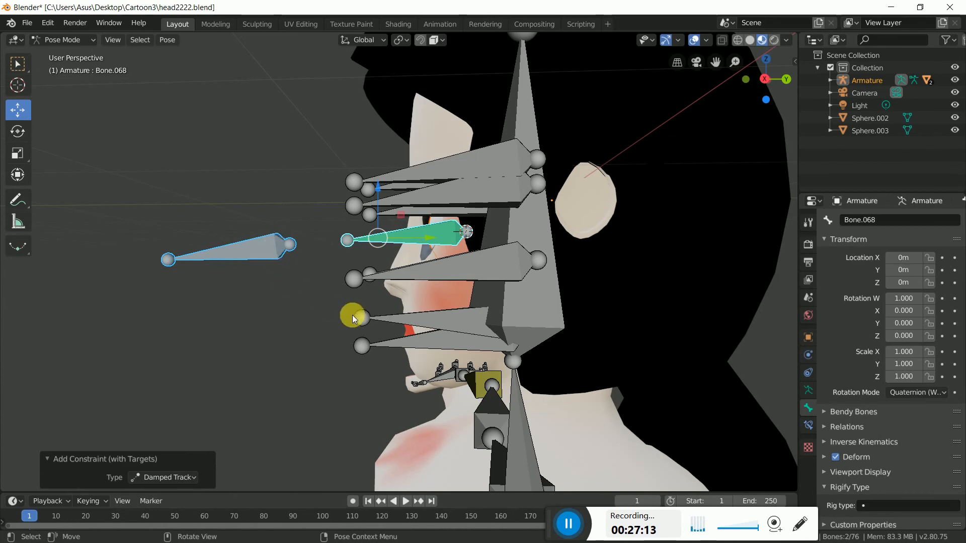
# - Test the left eye's tracking by moving the control bone along X, leaving it offset by about -0.00738 m
pyautogui.moveTo(348, 320); pyautogui.dragTo(472, 323, button='middle')
pyautogui.click(469, 276)
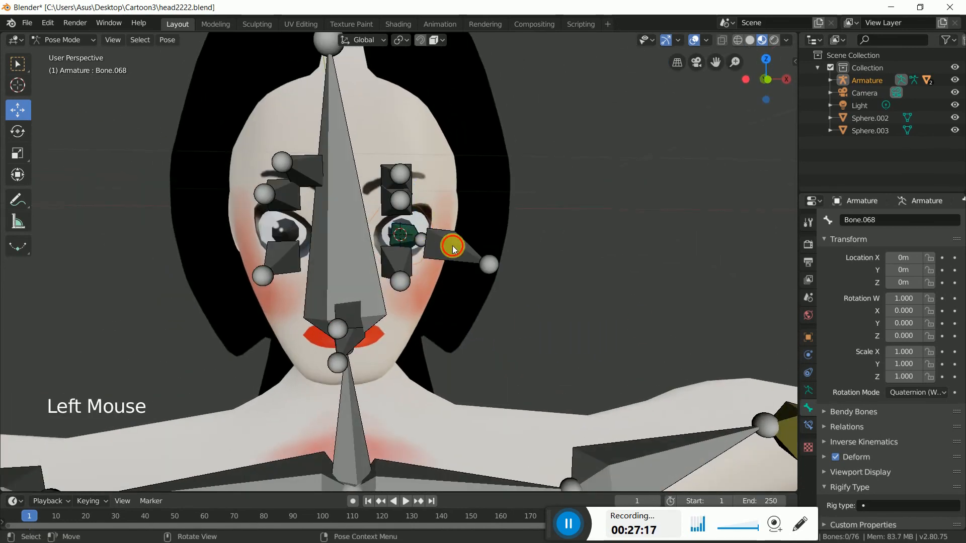
pyautogui.moveTo(481, 244); pyautogui.dragTo(428, 267)
pyautogui.rightClick(428, 268)
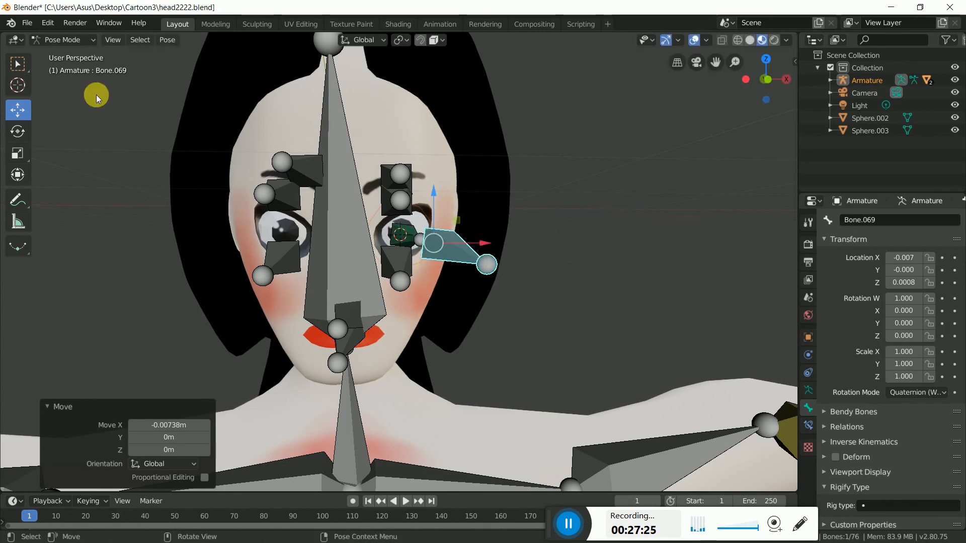
# - In Object Mode, select the right eyeball mesh and snap the 3D cursor to it
pyautogui.click(47, 40)
pyautogui.click(60, 45)
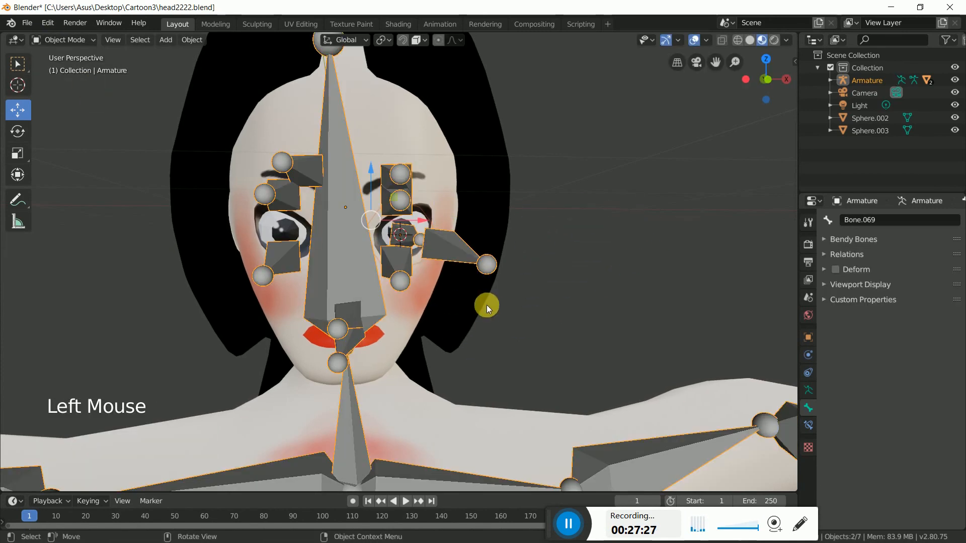
pyautogui.click(342, 274)
pyautogui.click(289, 222)
pyautogui.moveTo(511, 283); pyautogui.dragTo(472, 295, button='middle')
pyautogui.click(333, 216)
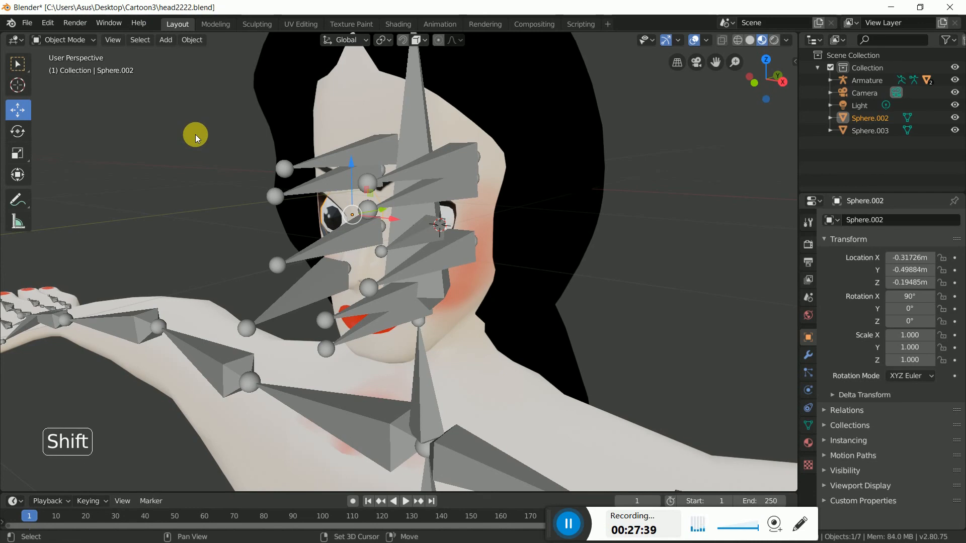
pyautogui.hotkey('shift', 's')
pyautogui.hotkey('shift', 's')
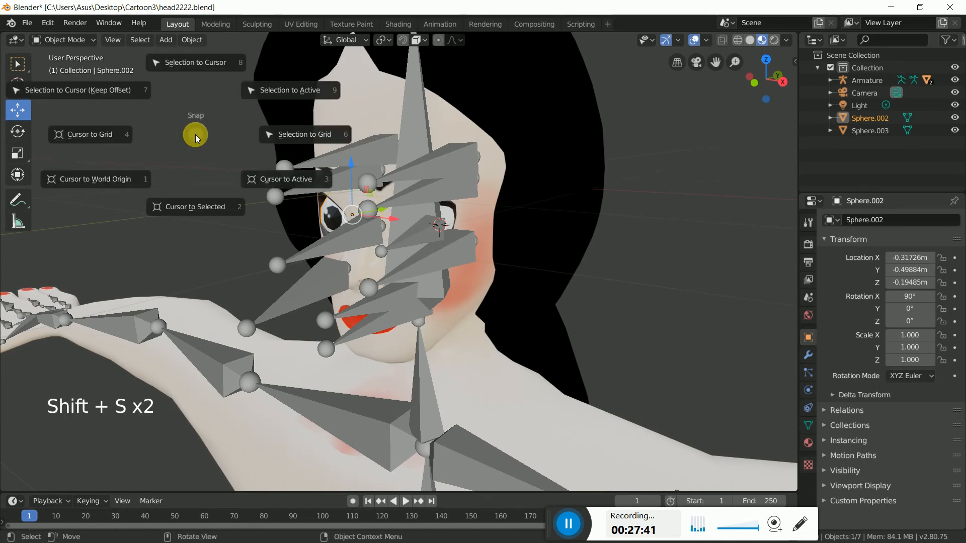
pyautogui.click(194, 206)
# - Select the armature and add a new bone at the right eye's 3D cursor position in Edit Mode
pyautogui.moveTo(243, 225); pyautogui.dragTo(312, 212, button='middle')
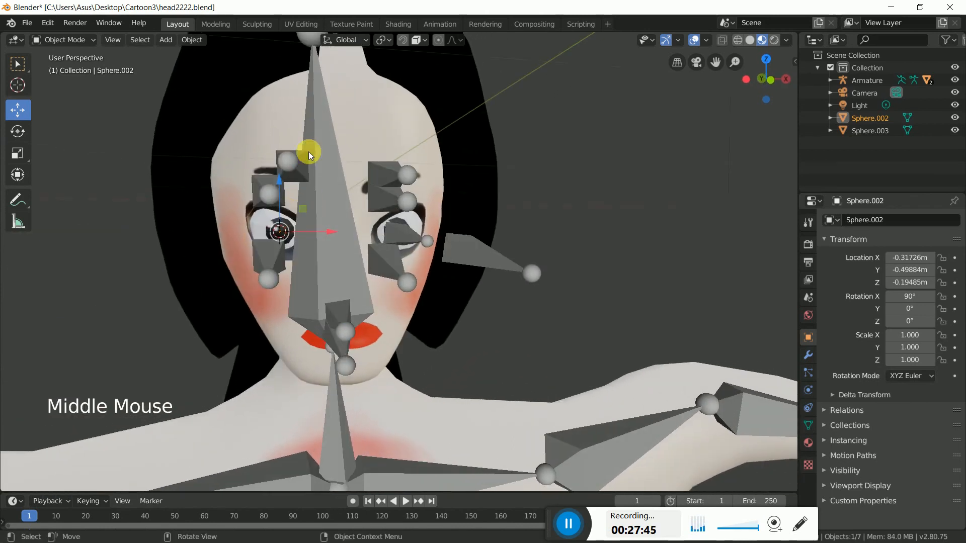
pyautogui.click(165, 43)
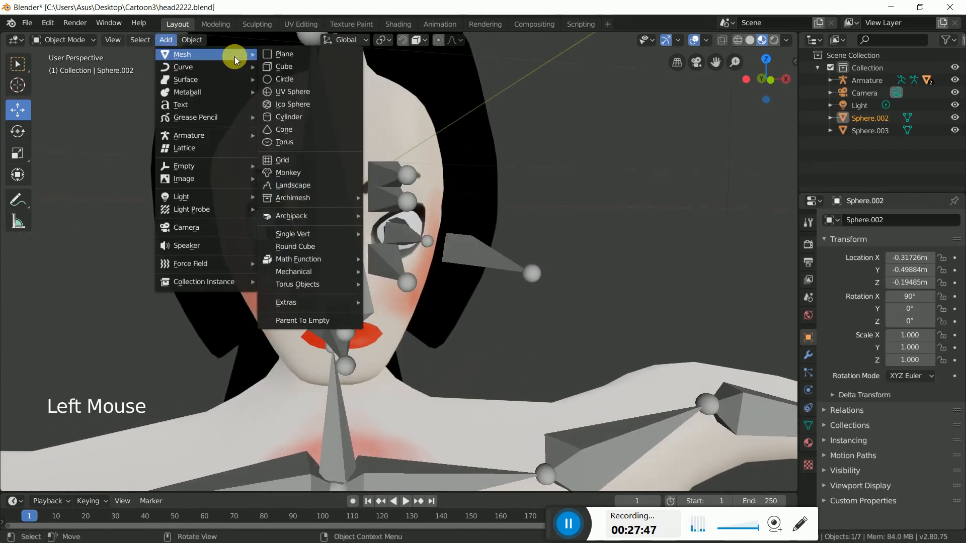
pyautogui.moveTo(136, 49)
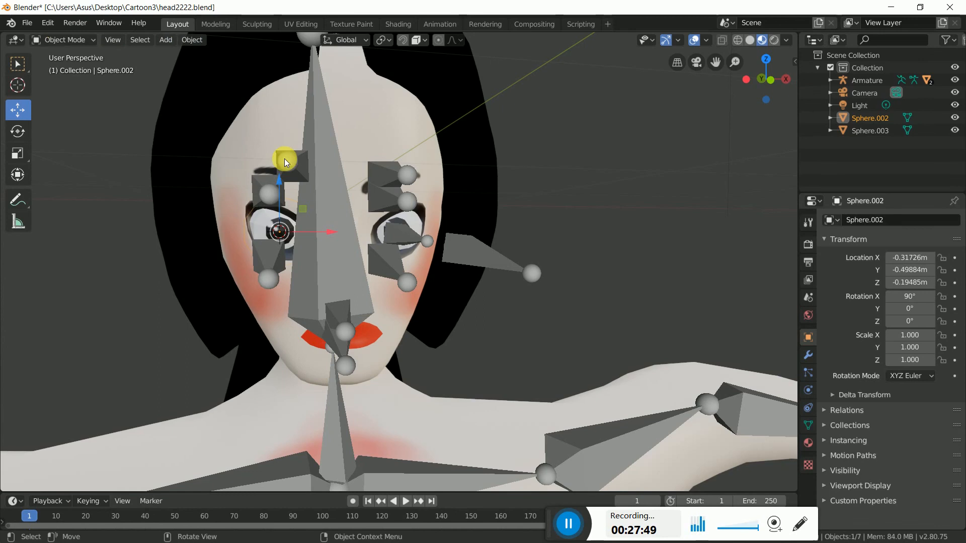
pyautogui.click(337, 216)
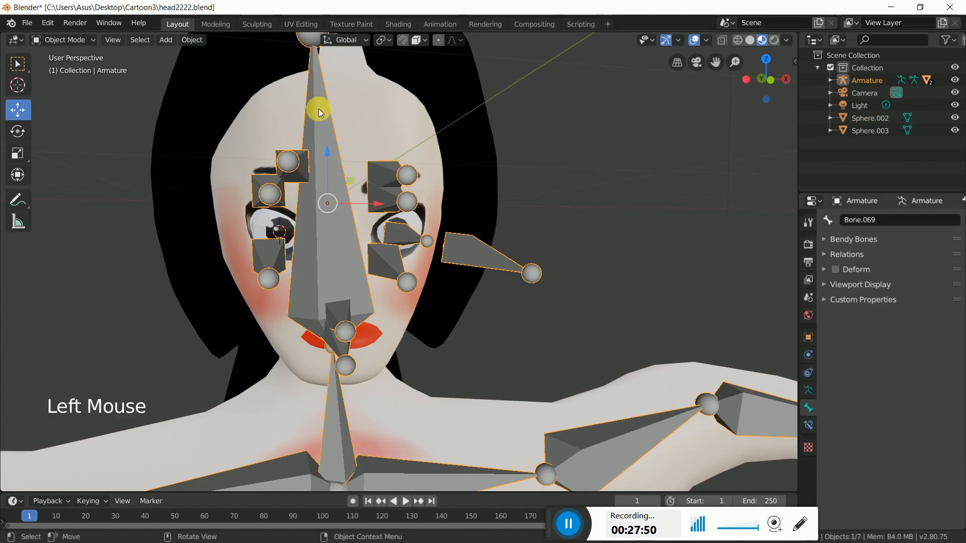
pyautogui.click(95, 42)
pyautogui.click(70, 66)
pyautogui.click(166, 40)
pyautogui.click(181, 56)
# - Move the new right-eye bone's tail forward out of the face, to about X -0.317, Y -1.17, Z -0.196 m
pyautogui.moveTo(390, 214); pyautogui.dragTo(308, 221, button='middle')
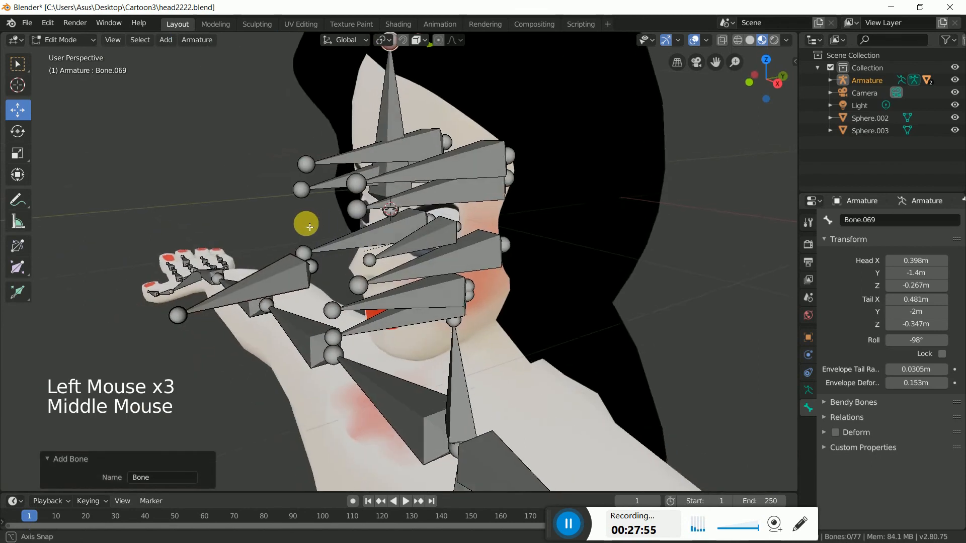
pyautogui.scroll(5, 312, 211)
pyautogui.moveTo(397, 167); pyautogui.dragTo(355, 256)
pyautogui.moveTo(355, 256); pyautogui.dragTo(492, 256, button='middle')
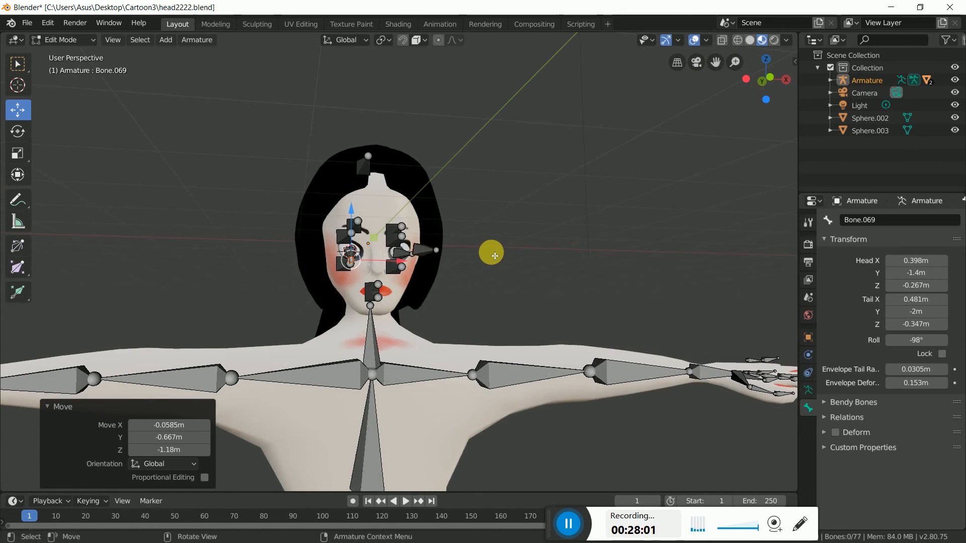
pyautogui.press('KP_1')
pyautogui.moveTo(361, 218)
pyautogui.mouseDown()
pyautogui.moveTo(346, 204)
pyautogui.moveTo(357, 205)
pyautogui.mouseUp()
pyautogui.moveTo(402, 251); pyautogui.dragTo(406, 253)
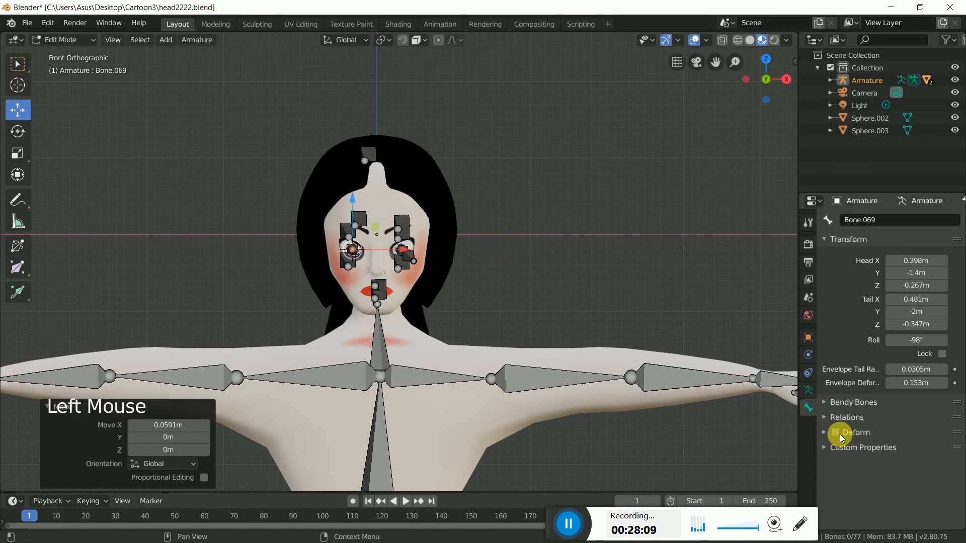
# - Duplicate the right-eye bone and move the copy -1.07 m along Y, out in front of the face
pyautogui.moveTo(565, 298); pyautogui.dragTo(539, 298, button='middle')
pyautogui.scroll(-3, 543, 300)
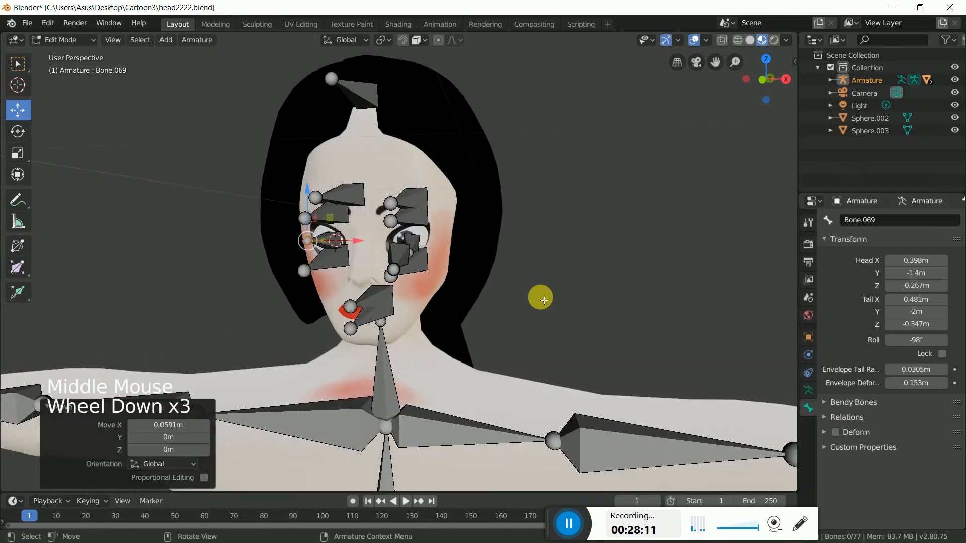
pyautogui.scroll(-2, 543, 300)
pyautogui.click(352, 243)
pyautogui.click(301, 231)
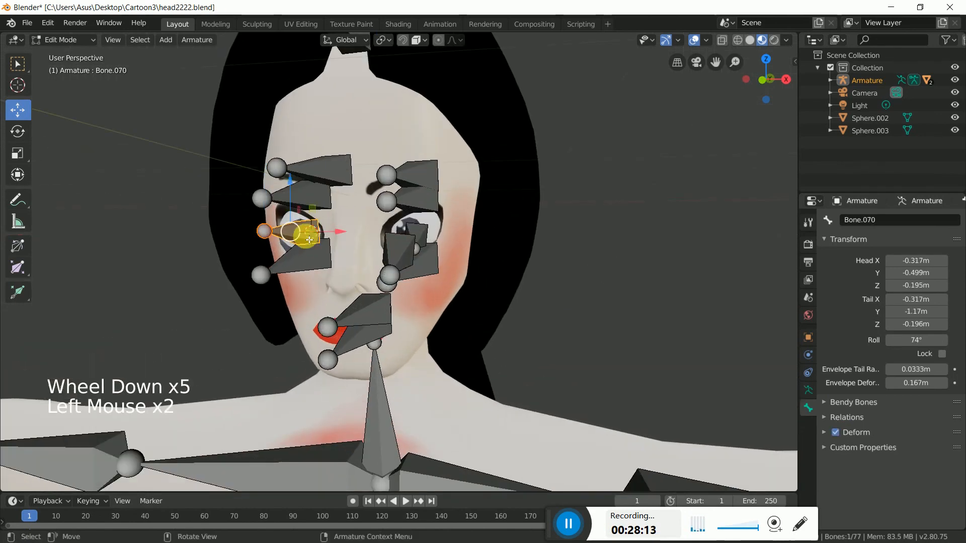
pyautogui.moveTo(549, 261); pyautogui.dragTo(485, 270, button='middle')
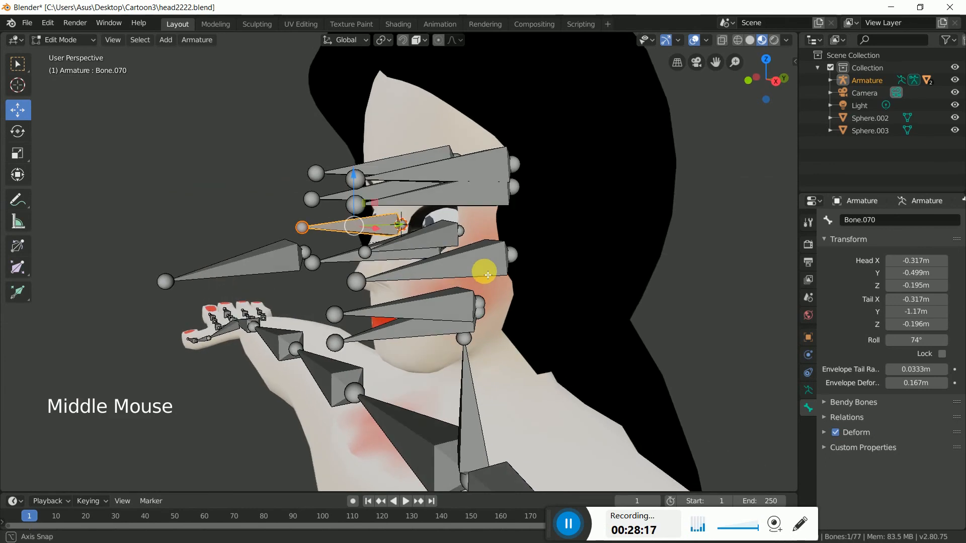
pyautogui.hotkey('shift', 'd')
pyautogui.click(401, 225)
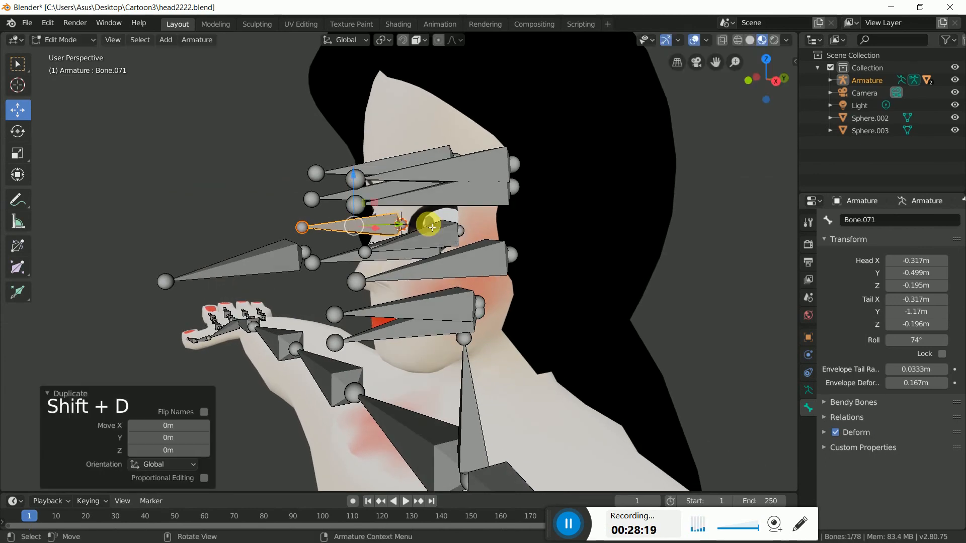
pyautogui.moveTo(431, 222); pyautogui.dragTo(461, 226, button='middle')
pyautogui.moveTo(455, 216); pyautogui.dragTo(276, 220)
pyautogui.moveTo(319, 237); pyautogui.dragTo(504, 257, button='middle')
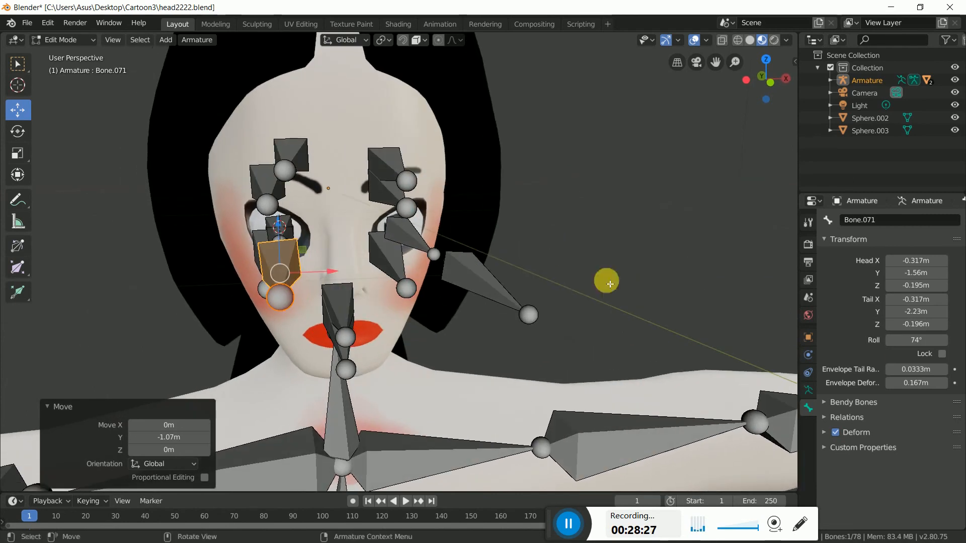
# - Turn off Deform for the duplicated right-eye control bone and clear its parent
pyautogui.click(836, 434)
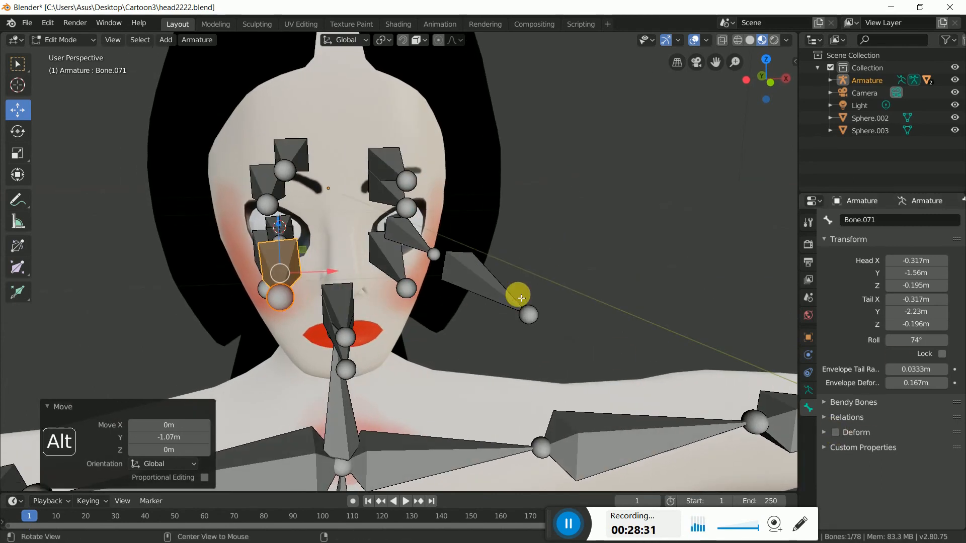
pyautogui.hotkey('alt', 'p')
pyautogui.click(497, 312)
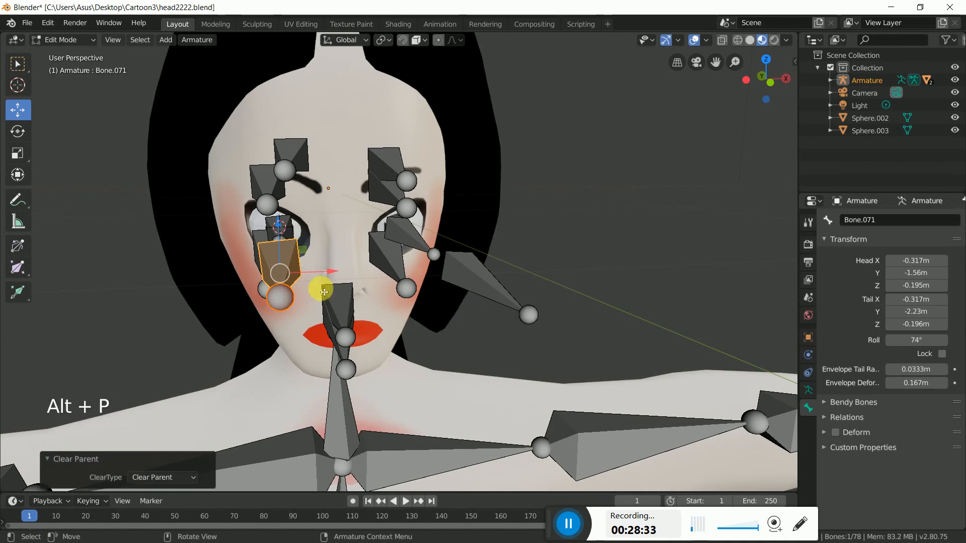
pyautogui.click(61, 40)
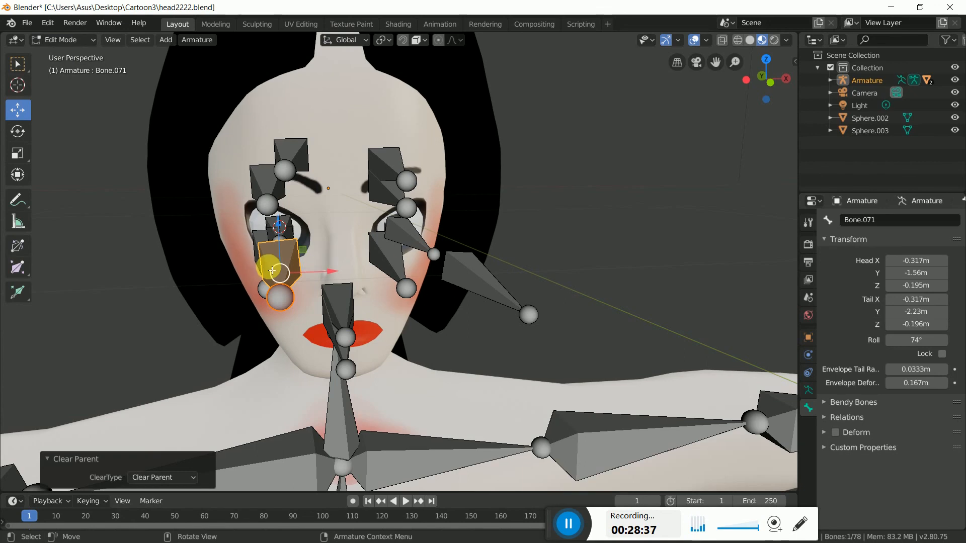
# - Duplicate the right-eye control bone and move the copy 0.322 m along X to sit between the two eye controls
pyautogui.moveTo(341, 271)
pyautogui.mouseDown(button='middle')
pyautogui.moveTo(358, 263)
pyautogui.moveTo(354, 276)
pyautogui.moveTo(346, 271)
pyautogui.mouseUp(button='middle')
pyautogui.moveTo(491, 276); pyautogui.dragTo(469, 302, button='middle')
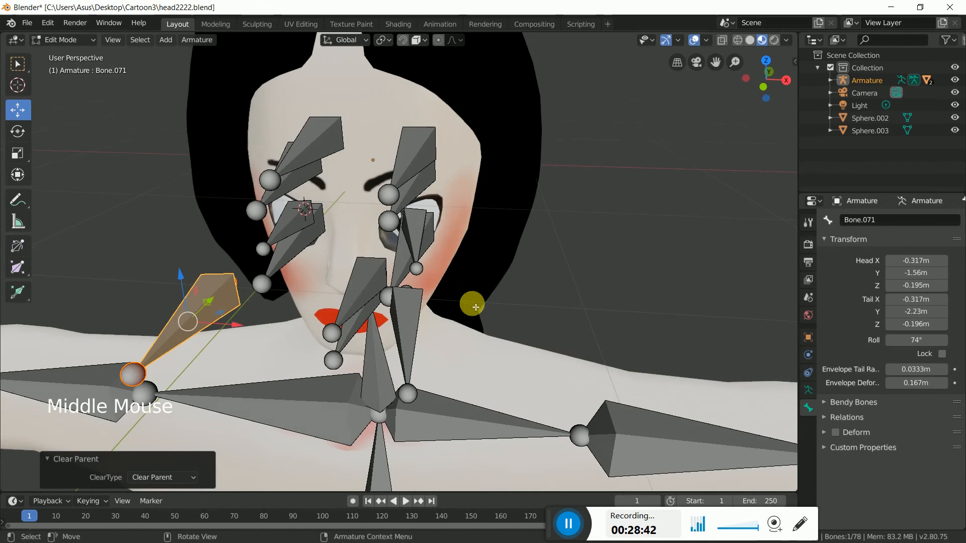
pyautogui.hotkey('shift', 'd')
pyautogui.click(200, 318)
pyautogui.moveTo(233, 325); pyautogui.dragTo(314, 352)
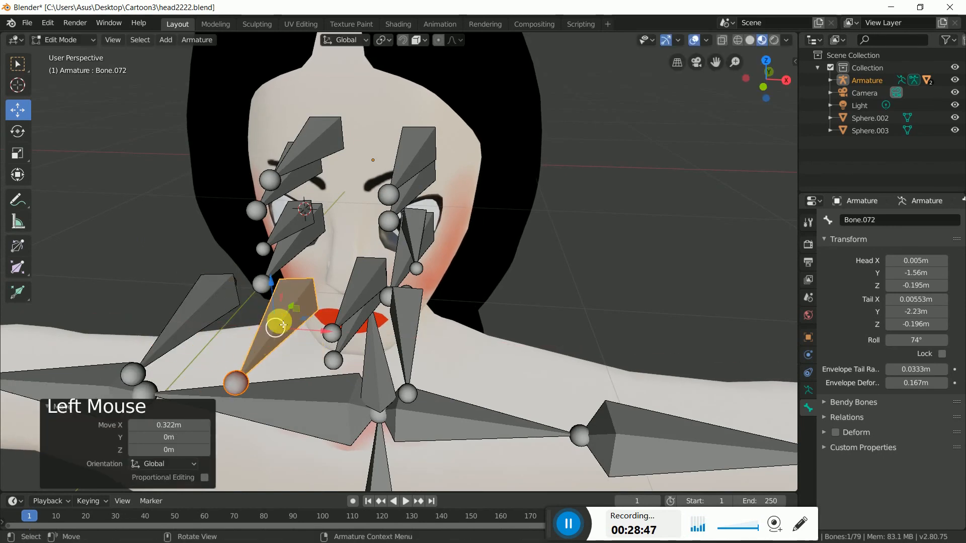
# - Parent the left and right eye control bones to the middle control bone with Keep Offset
pyautogui.moveTo(405, 350); pyautogui.dragTo(413, 303, button='middle')
pyautogui.click(523, 288)
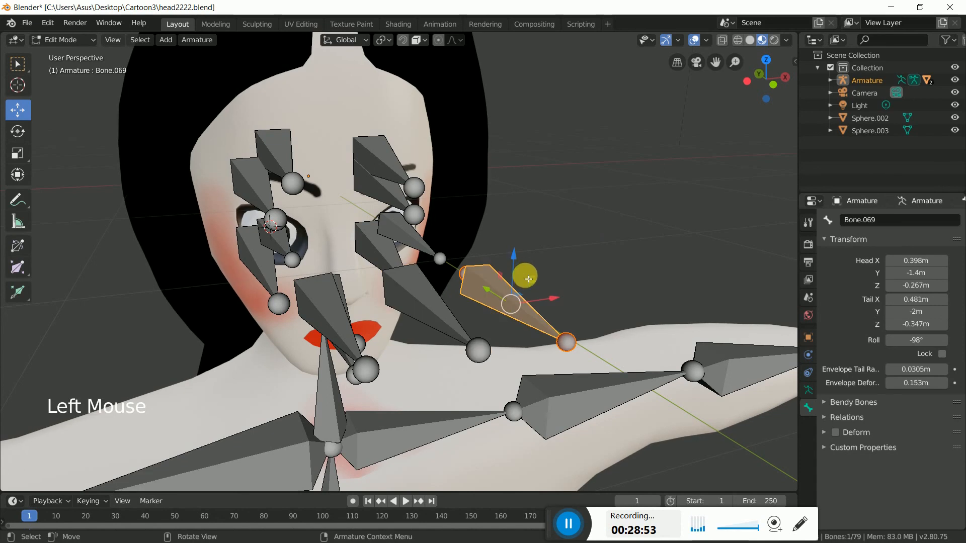
pyautogui.keyDown('shift'); pyautogui.click(327, 317); pyautogui.keyUp('shift')
pyautogui.moveTo(402, 323); pyautogui.dragTo(523, 384, button='middle')
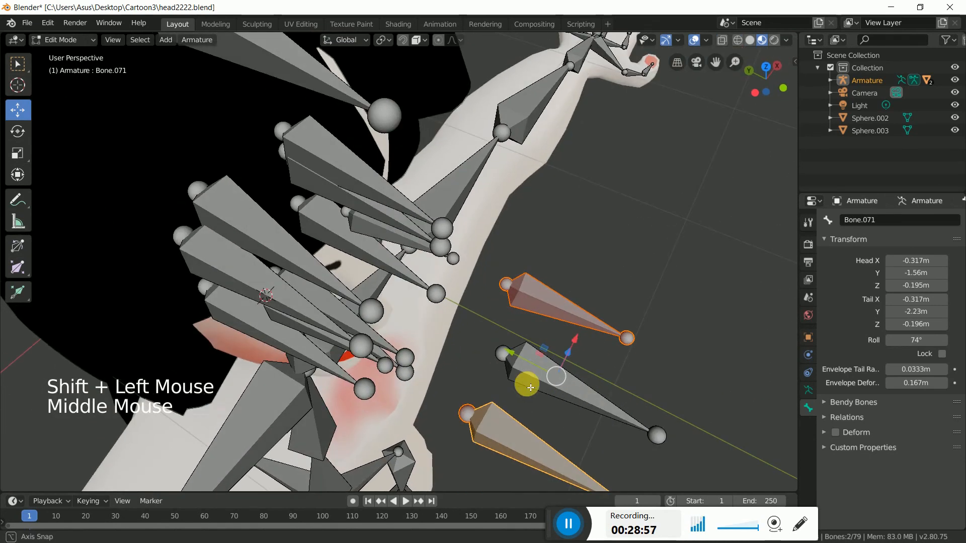
pyautogui.keyDown('shift'); pyautogui.click(604, 407); pyautogui.keyUp('shift')
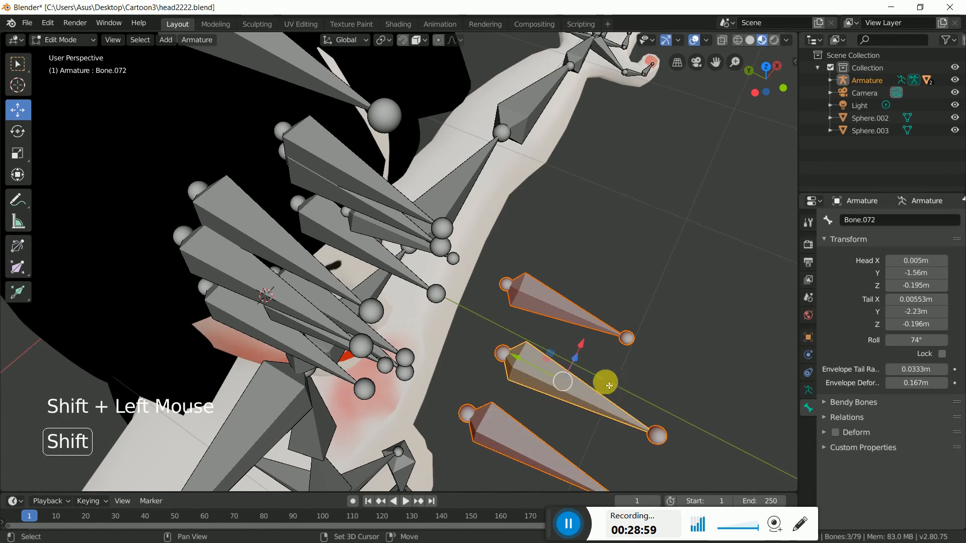
pyautogui.hotkey('ctrl', 'p')
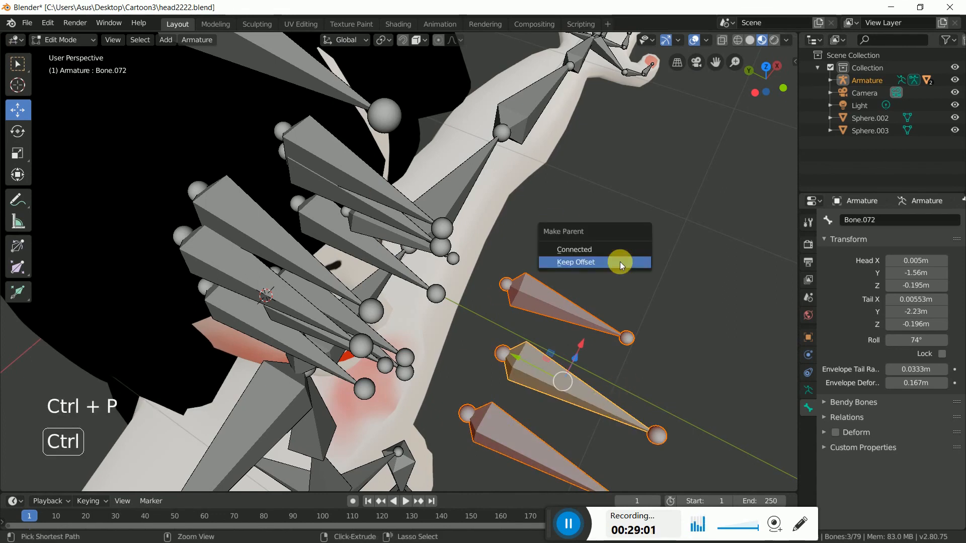
pyautogui.click(573, 263)
pyautogui.moveTo(577, 263); pyautogui.dragTo(418, 322, button='middle')
pyautogui.click(611, 222)
# - Parent the right eyeball mesh to the right-eye bone in Pose Mode, using the Bone parent type
pyautogui.moveTo(479, 210); pyautogui.dragTo(308, 226, button='middle')
pyautogui.click(63, 39)
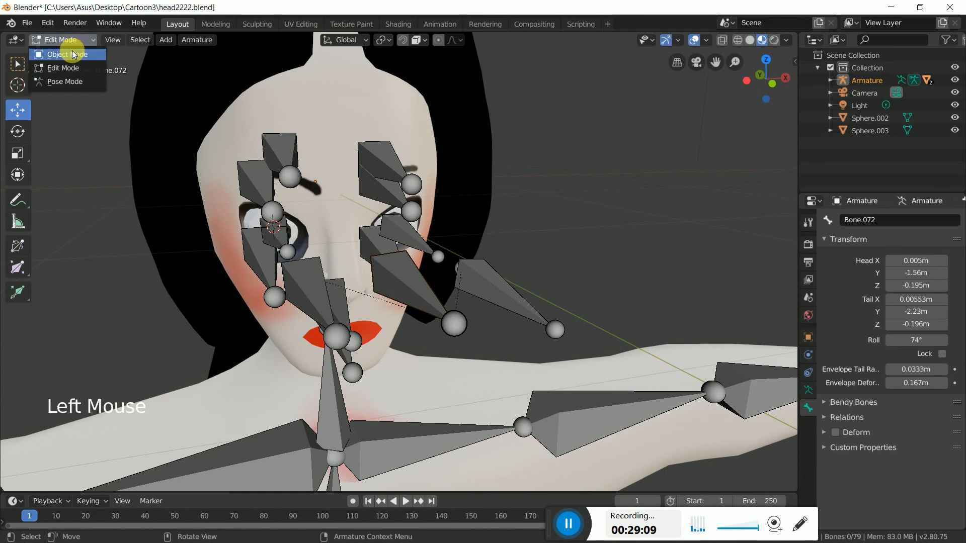
pyautogui.click(68, 52)
pyautogui.click(251, 218)
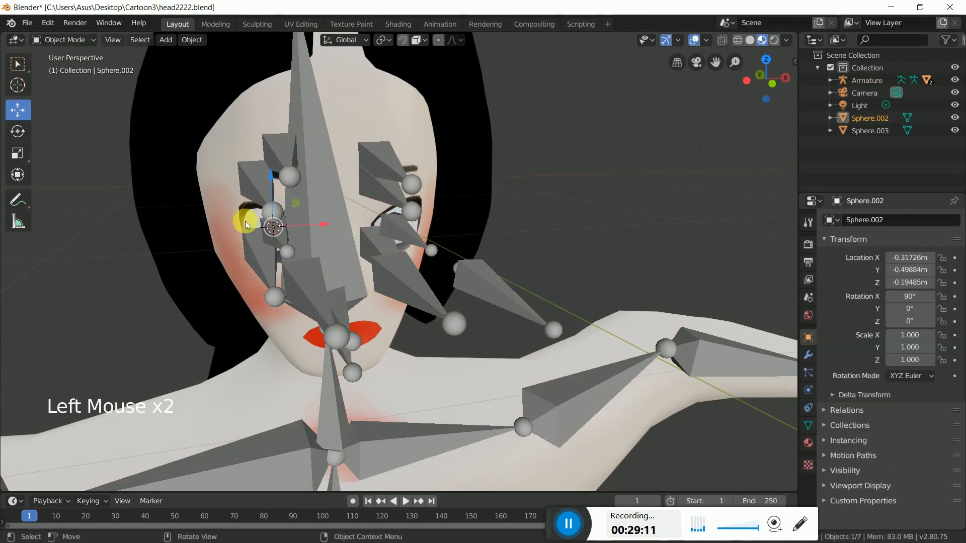
pyautogui.moveTo(279, 246); pyautogui.dragTo(382, 270, button='middle')
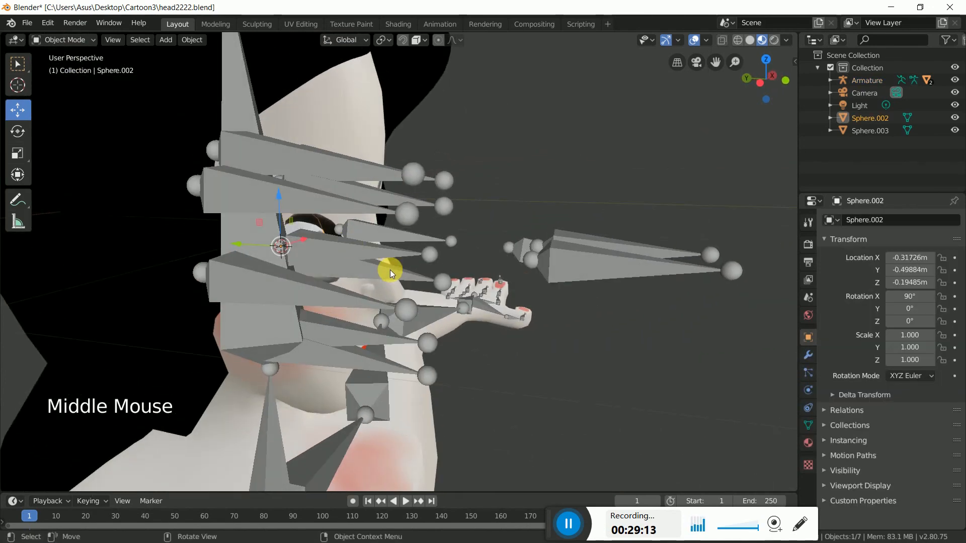
pyautogui.keyDown('shift'); pyautogui.click(363, 230); pyautogui.keyUp('shift')
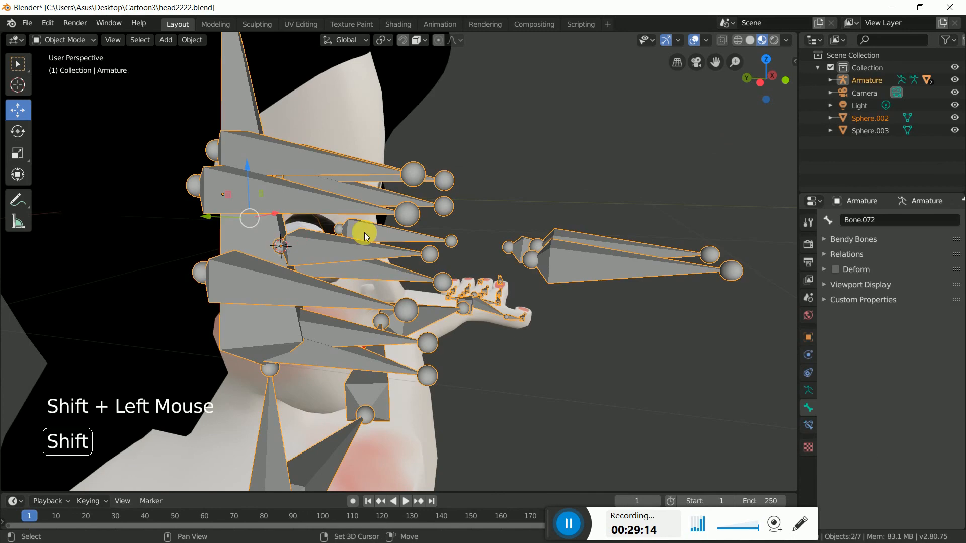
pyautogui.click(69, 40)
pyautogui.click(60, 79)
pyautogui.moveTo(367, 208); pyautogui.dragTo(345, 209, button='middle')
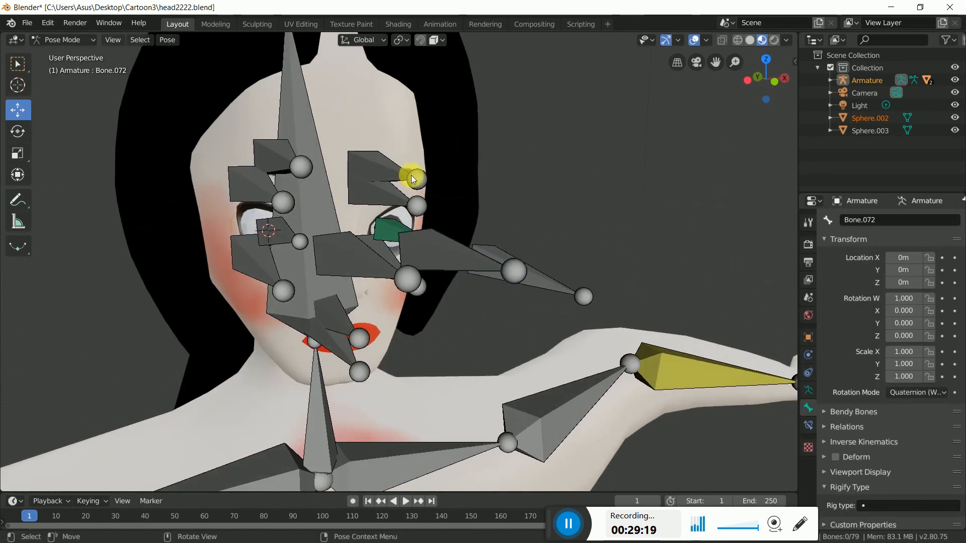
pyautogui.click(285, 234)
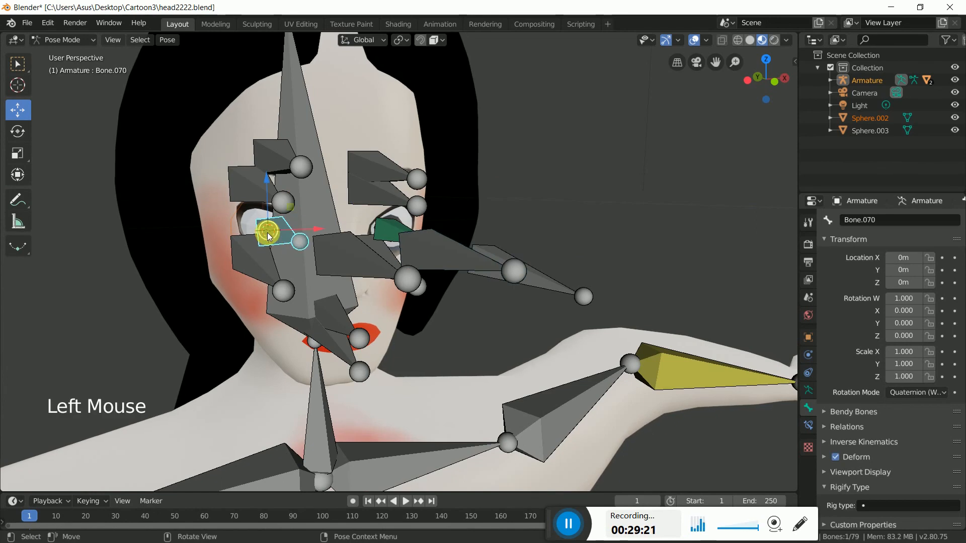
pyautogui.hotkey('ctrl', 'p')
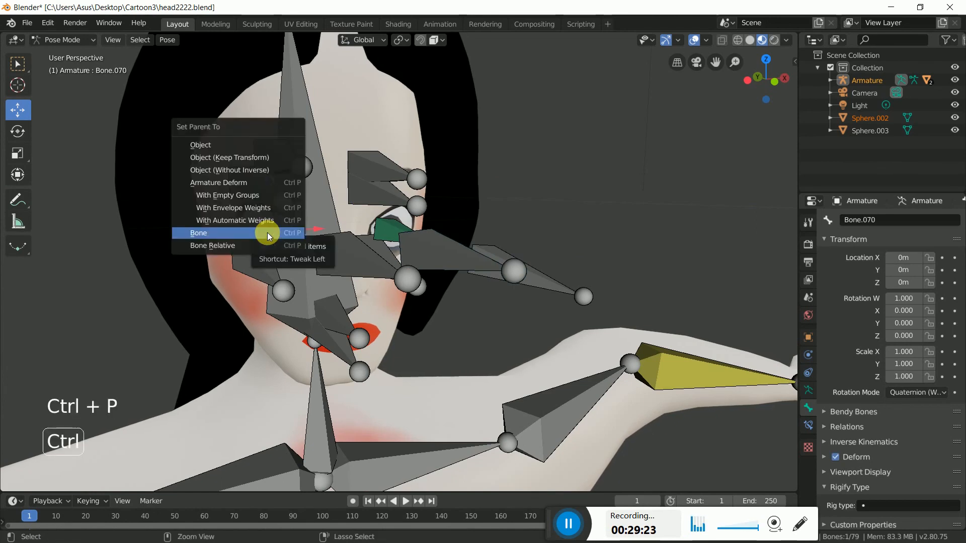
pyautogui.click(221, 231)
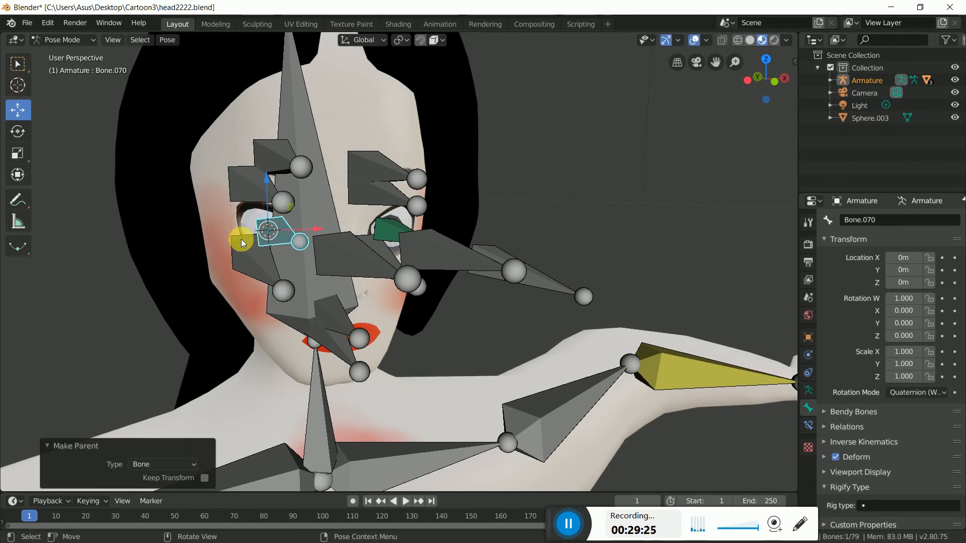
# - Add a Damped Track constraint to the right-eye bone, targeting the right-eye control bone
pyautogui.moveTo(385, 277); pyautogui.dragTo(325, 227, button='middle')
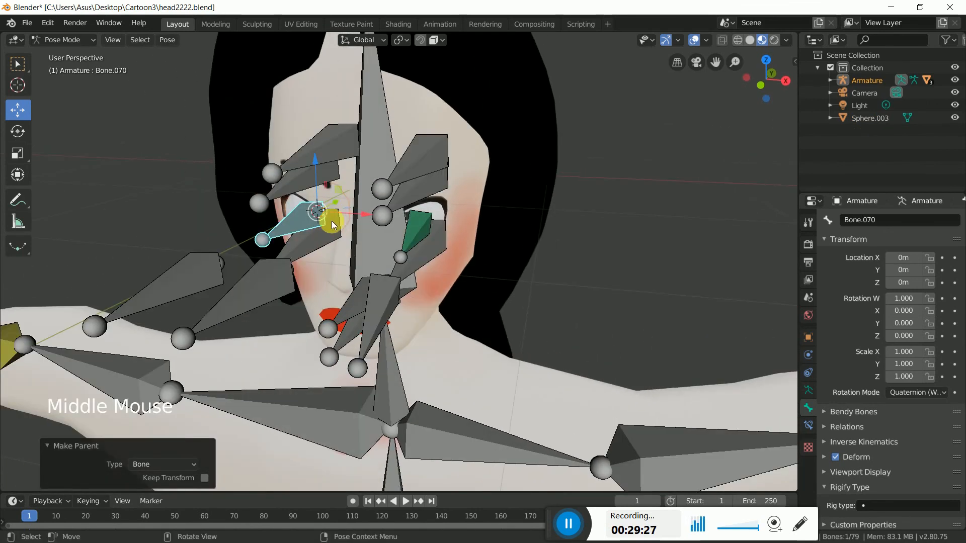
pyautogui.click(115, 177)
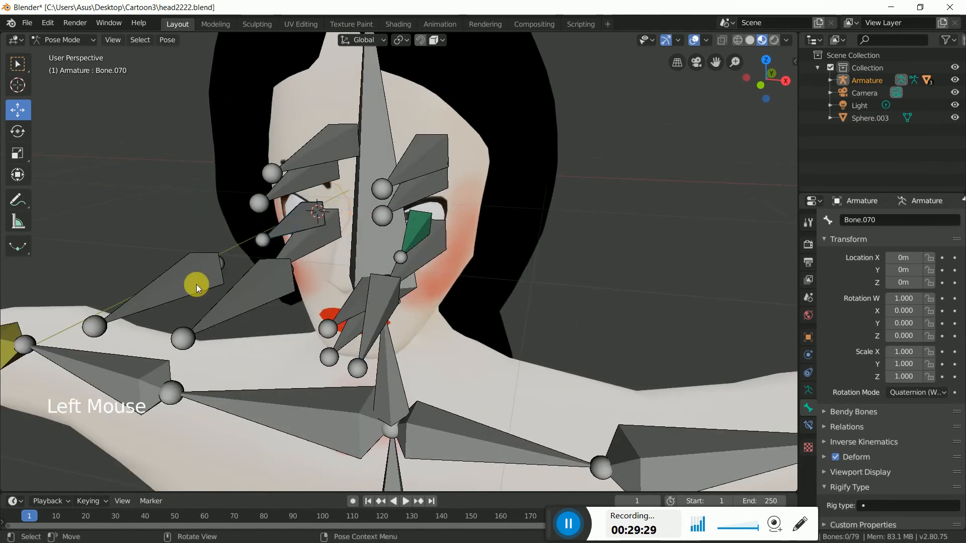
pyautogui.click(182, 281)
pyautogui.moveTo(248, 300); pyautogui.dragTo(252, 325, button='middle')
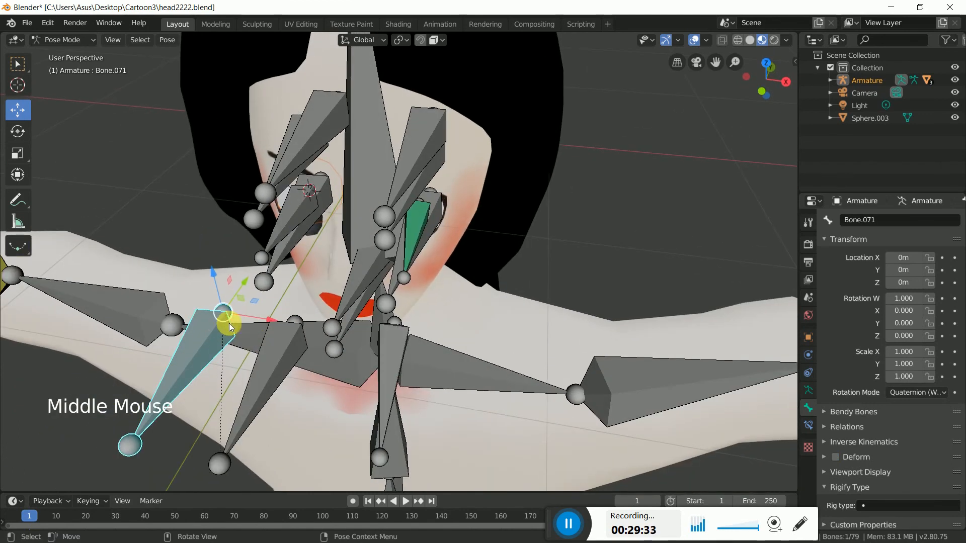
pyautogui.keyDown('shift'); pyautogui.click(290, 231); pyautogui.keyUp('shift')
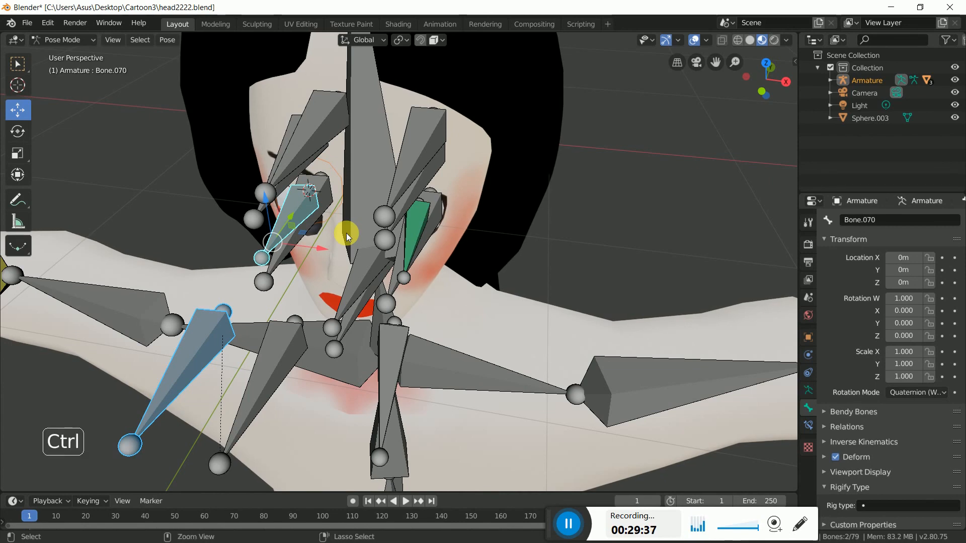
pyautogui.hotkey('shift', 'ctrl', 'c')
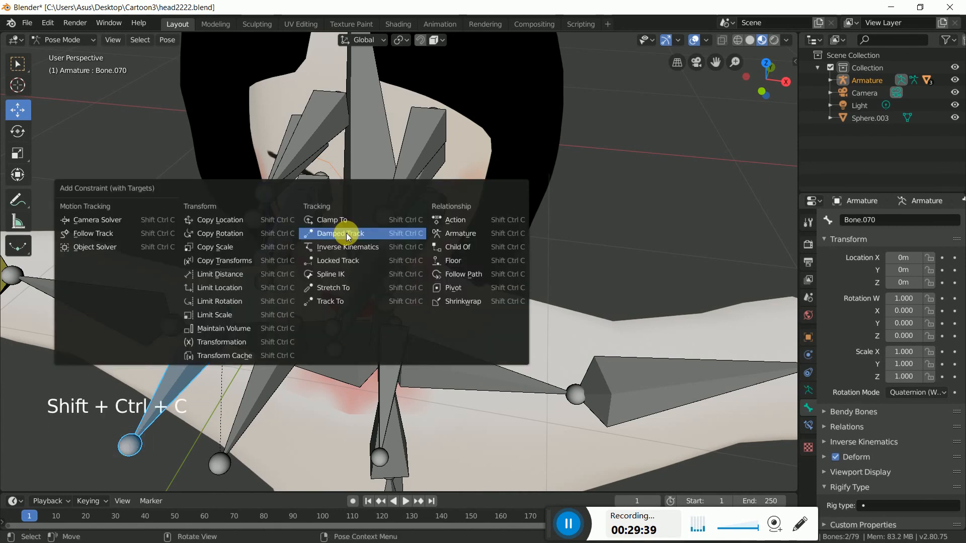
pyautogui.click(351, 235)
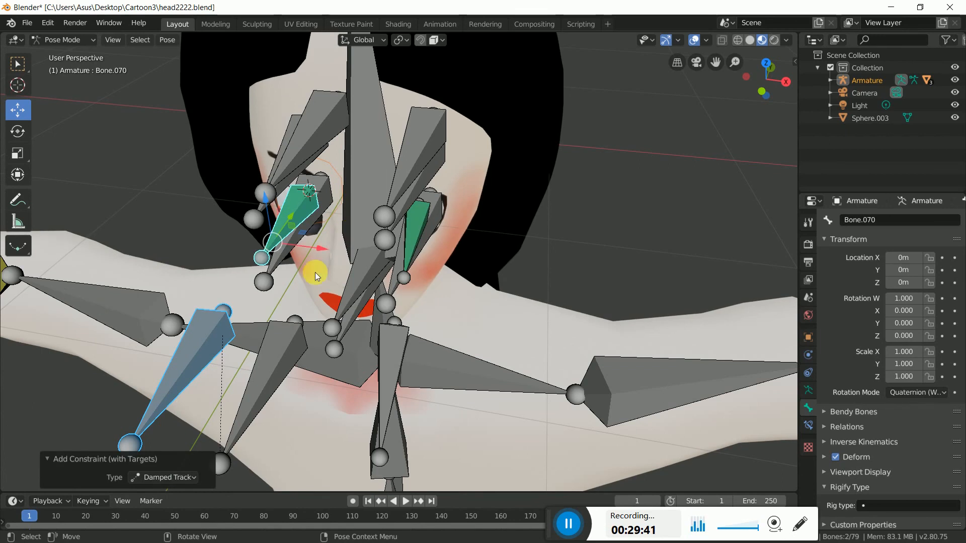
pyautogui.moveTo(325, 314); pyautogui.dragTo(351, 278, button='middle')
pyautogui.click(423, 244)
pyautogui.moveTo(303, 212); pyautogui.dragTo(426, 324, button='middle')
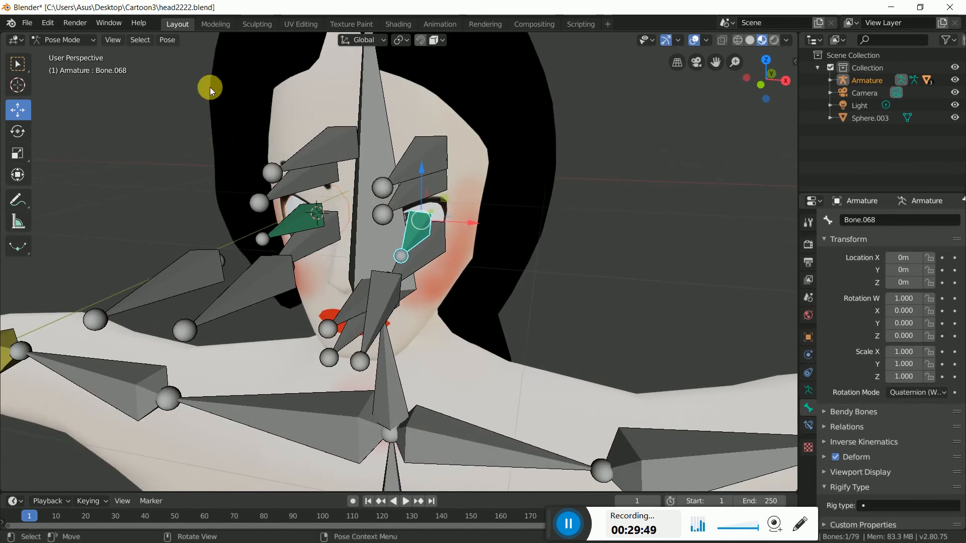
pyautogui.scroll(5, 490, 237)
pyautogui.moveTo(491, 242); pyautogui.dragTo(479, 210, button='middle')
pyautogui.scroll(-4, 539, 226)
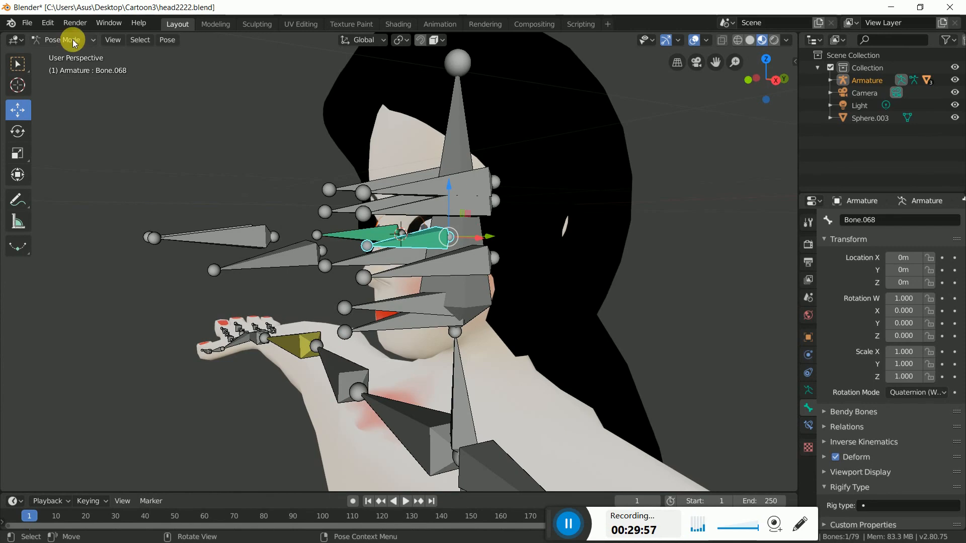
# - Parent the black hair mesh to the head bone in Pose Mode, using the Bone parent type
pyautogui.click(61, 40)
pyautogui.click(67, 53)
pyautogui.scroll(5, 401, 223)
pyautogui.click(496, 212)
pyautogui.click(476, 201)
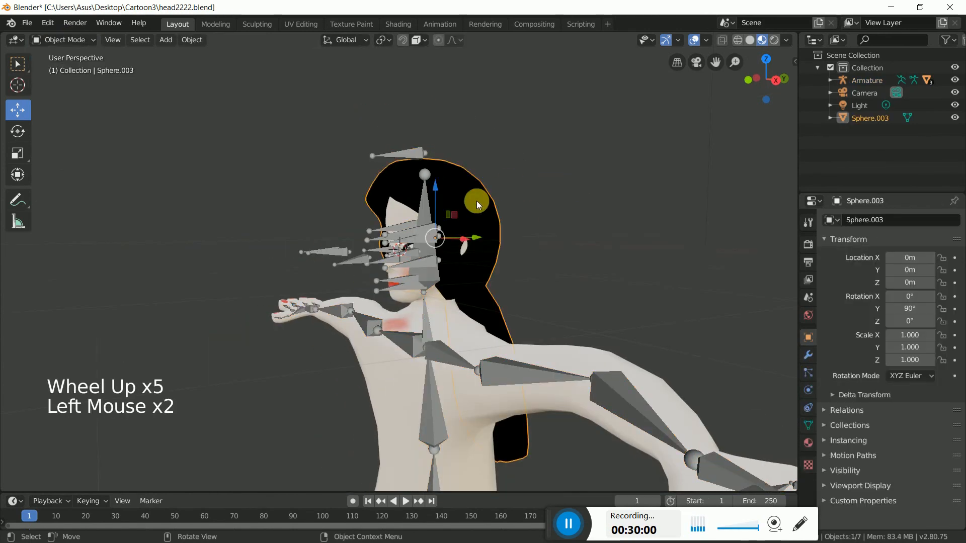
pyautogui.keyDown('shift'); pyautogui.click(424, 350); pyautogui.keyUp('shift')
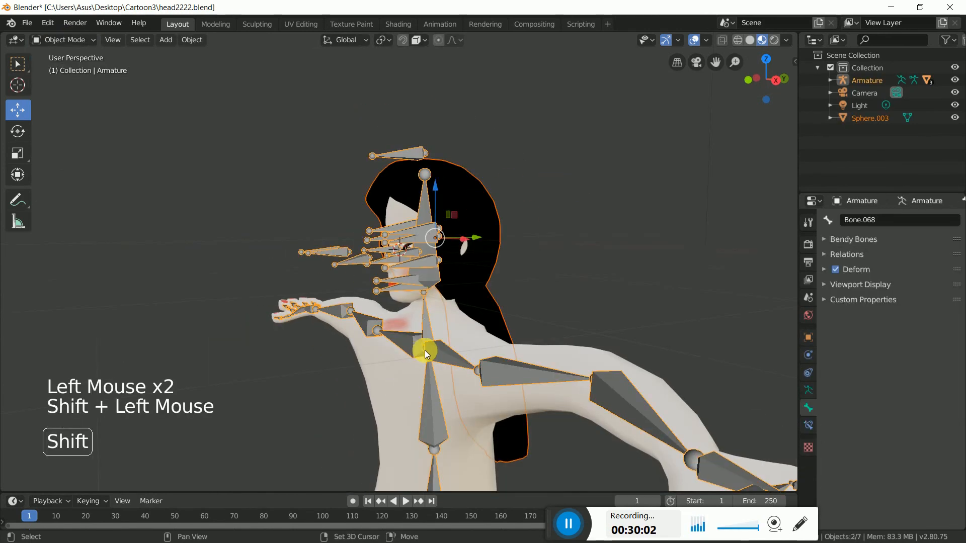
pyautogui.click(63, 41)
pyautogui.click(63, 81)
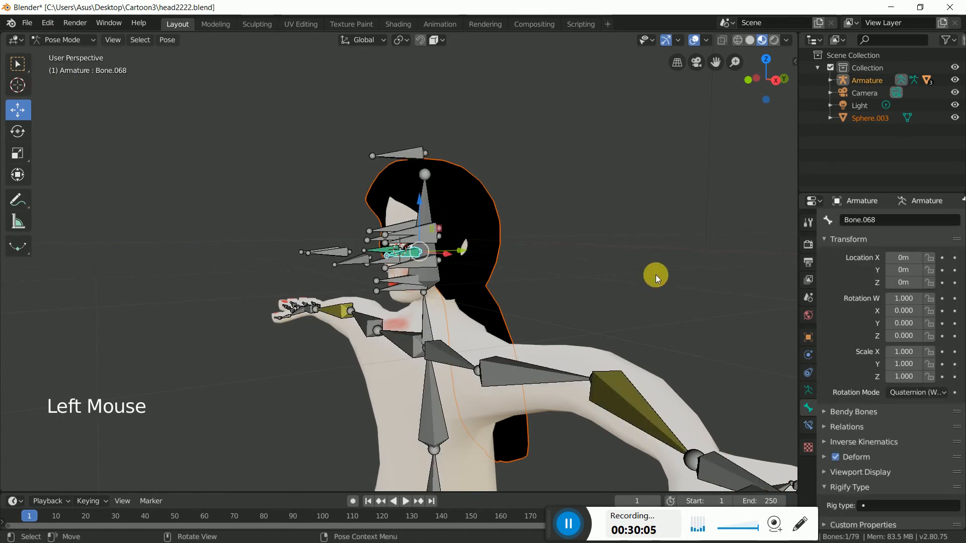
pyautogui.moveTo(587, 228); pyautogui.dragTo(445, 203, button='middle')
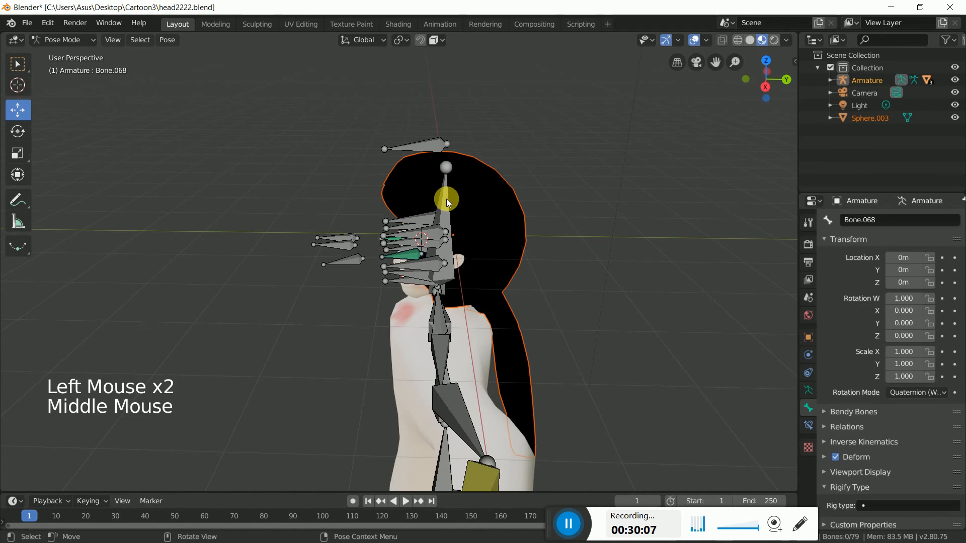
pyautogui.click(449, 198)
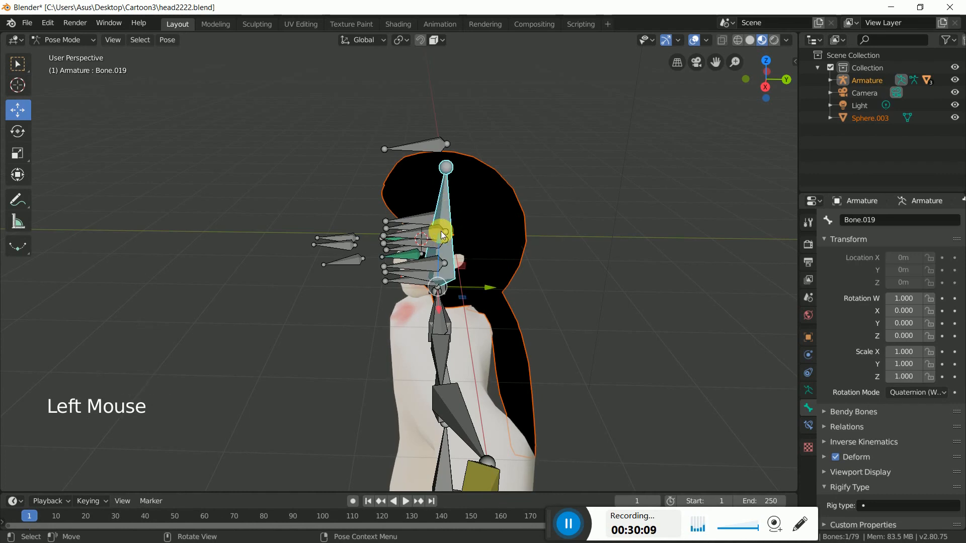
pyautogui.hotkey('ctrl', 'p')
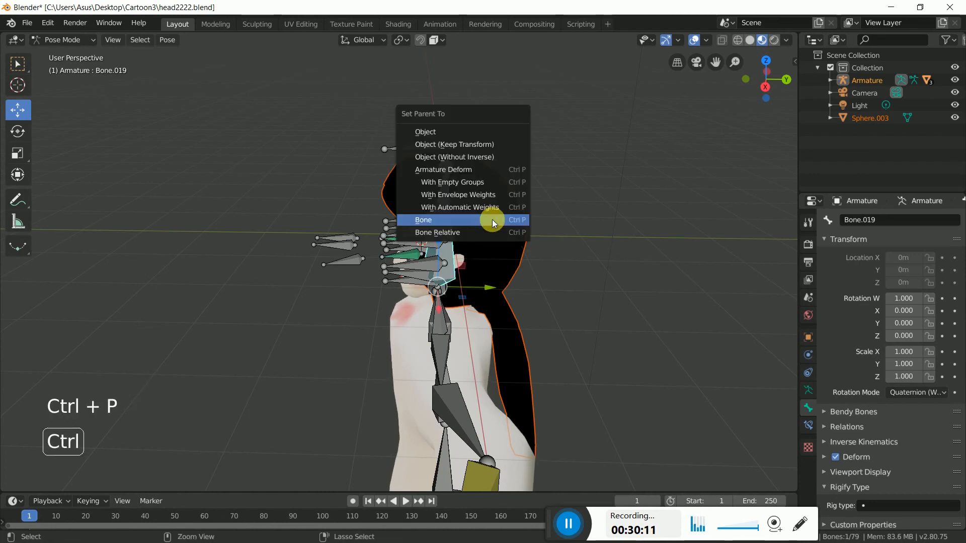
pyautogui.click(445, 219)
# - In Edit Mode, circle-select the shoulder, upper-arm, neck, face-control, spine and pelvis bones
pyautogui.moveTo(448, 221); pyautogui.dragTo(557, 260, button='middle')
pyautogui.scroll(-3, 668, 255)
pyautogui.scroll(-1, 668, 255)
pyautogui.scroll(5, 667, 255)
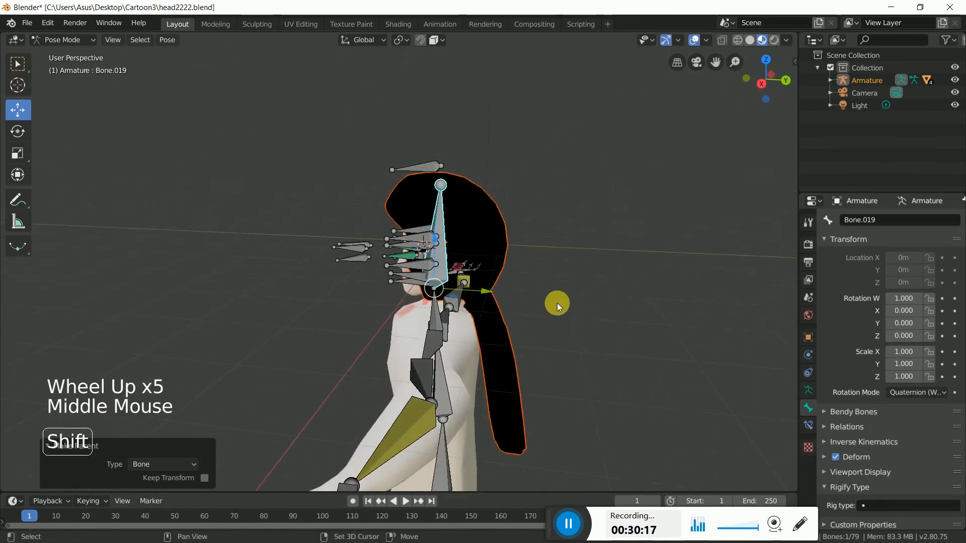
pyautogui.keyDown('shift'); pyautogui.moveTo(557, 303); pyautogui.dragTo(523, 212, button='middle'); pyautogui.keyUp('shift')
pyautogui.scroll(1, 523, 222)
pyautogui.moveTo(518, 333); pyautogui.dragTo(584, 373, button='middle')
pyautogui.click(431, 274)
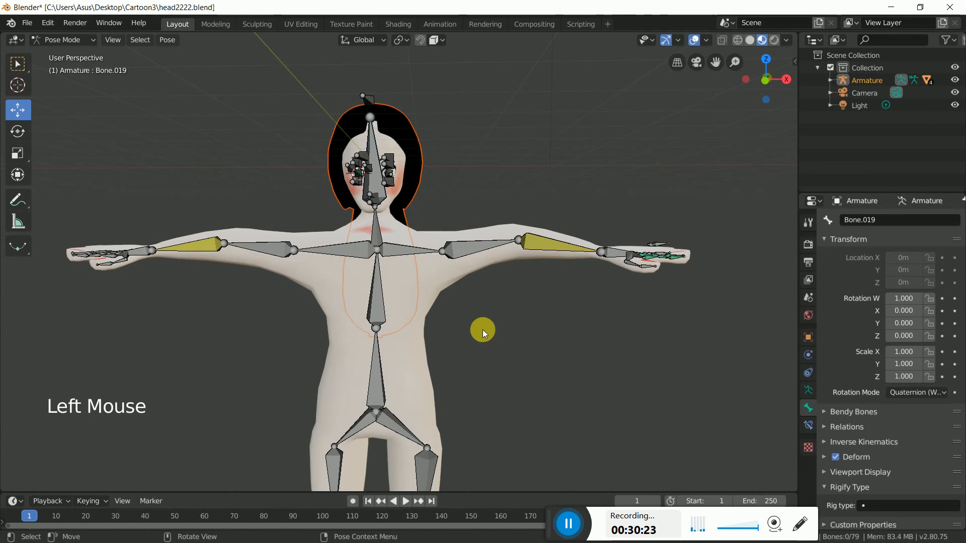
pyautogui.click(64, 40)
pyautogui.click(61, 63)
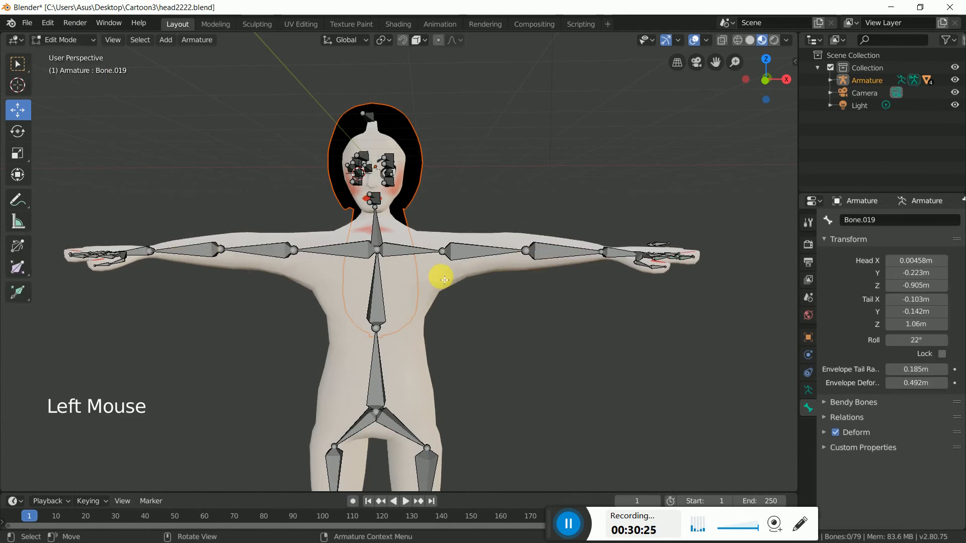
pyautogui.press('c')
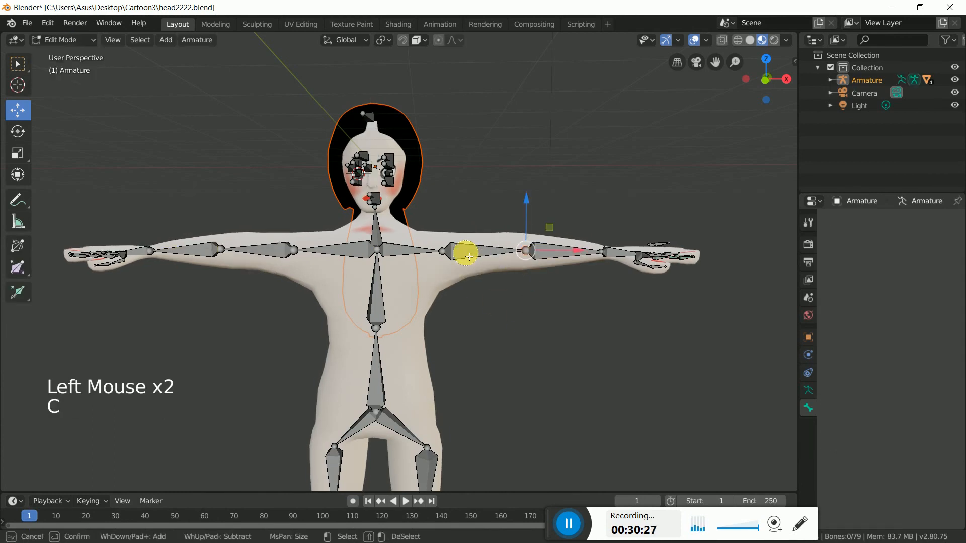
pyautogui.moveTo(365, 252); pyautogui.dragTo(348, 253)
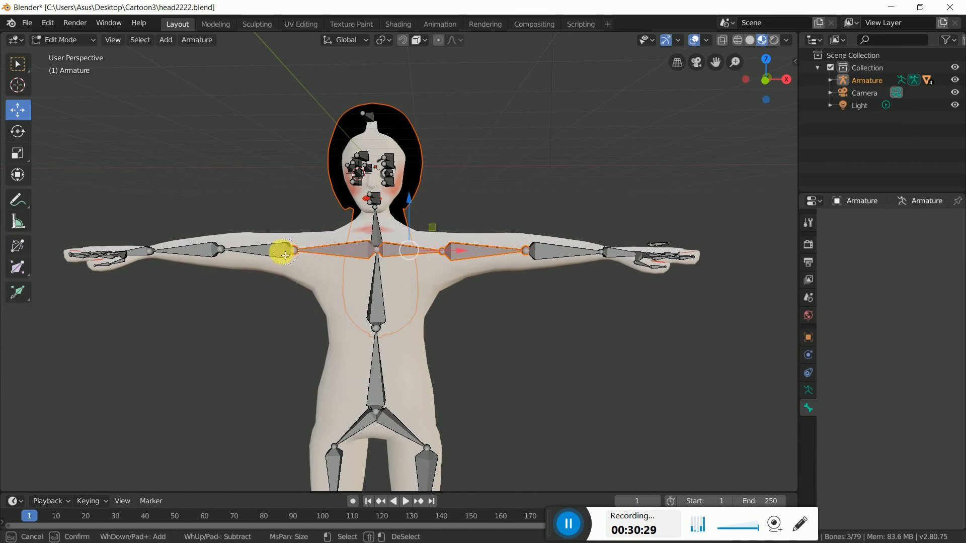
pyautogui.moveTo(373, 223); pyautogui.dragTo(336, 192)
pyautogui.moveTo(363, 156); pyautogui.dragTo(380, 124)
pyautogui.moveTo(371, 236); pyautogui.dragTo(383, 339)
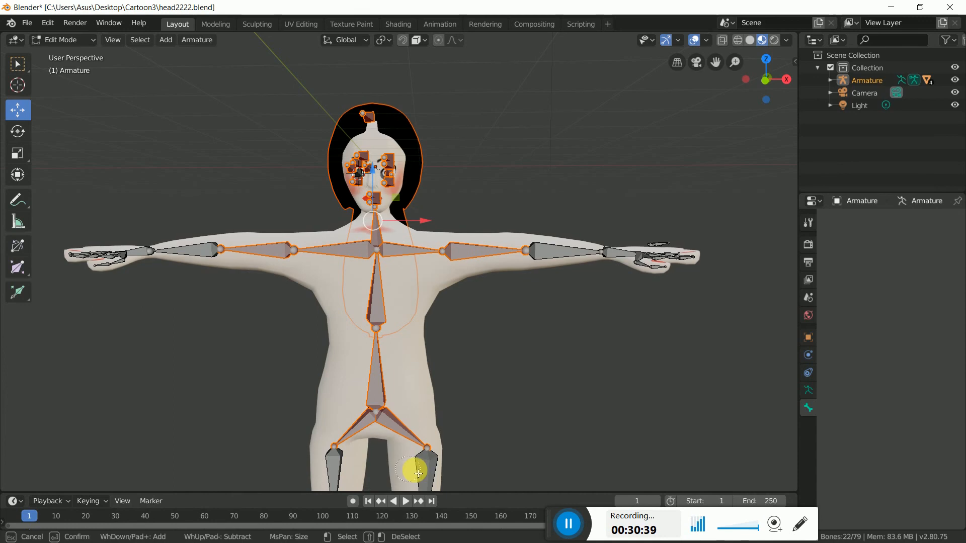
pyautogui.press('Escape')
# - Add the thigh bones and both IK hand bones to the selection and parent everything to the bone behind the hips with Keep Offset
pyautogui.scroll(3, 486, 442)
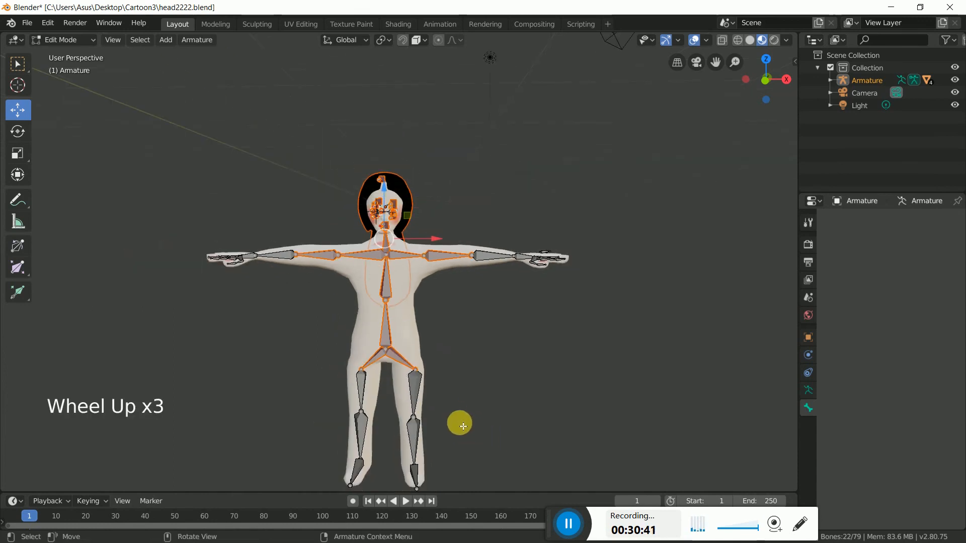
pyautogui.press('c')
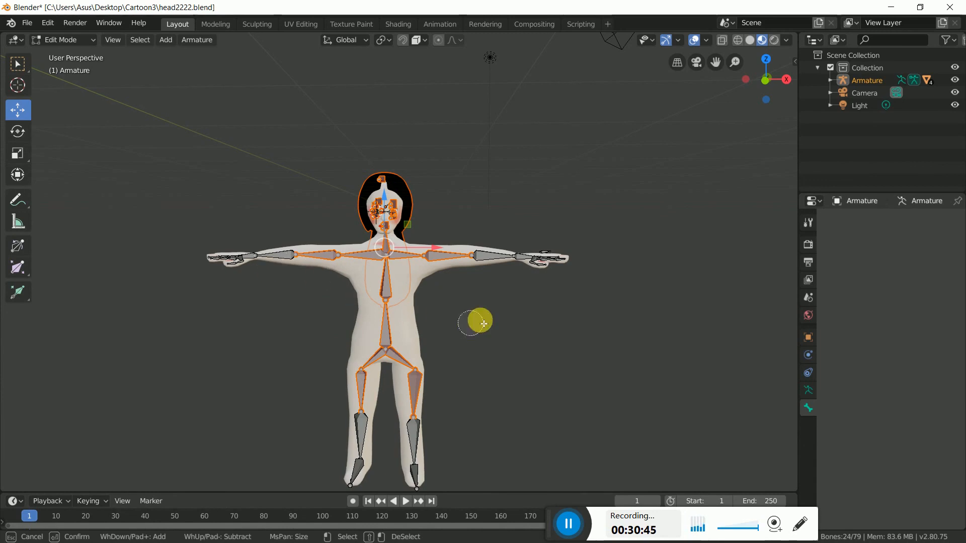
pyautogui.moveTo(530, 317); pyautogui.dragTo(409, 352, button='middle')
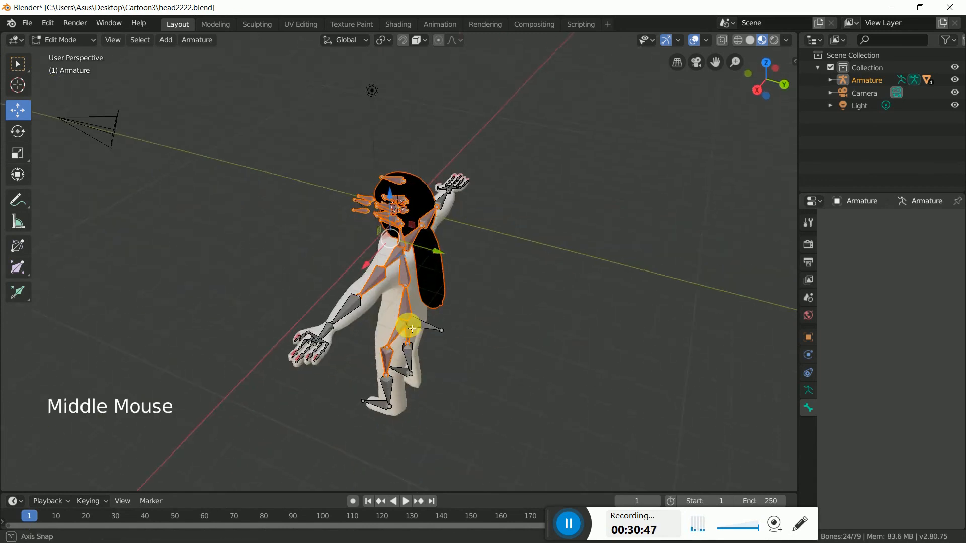
pyautogui.scroll(-6, 410, 327)
pyautogui.keyDown('shift'); pyautogui.moveTo(276, 384); pyautogui.dragTo(451, 252, button='middle'); pyautogui.keyUp('shift')
pyautogui.keyDown('shift'); pyautogui.click(366, 307); pyautogui.keyUp('shift')
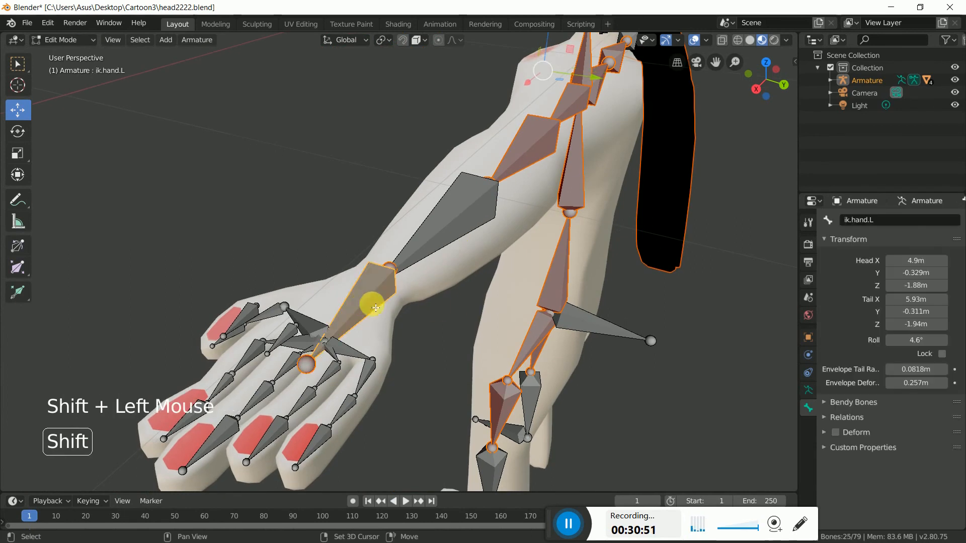
pyautogui.scroll(4, 597, 216)
pyautogui.moveTo(597, 215); pyautogui.dragTo(508, 221, button='middle')
pyautogui.keyDown('shift'); pyautogui.click(740, 373); pyautogui.keyUp('shift')
pyautogui.moveTo(566, 374); pyautogui.dragTo(609, 328, button='middle')
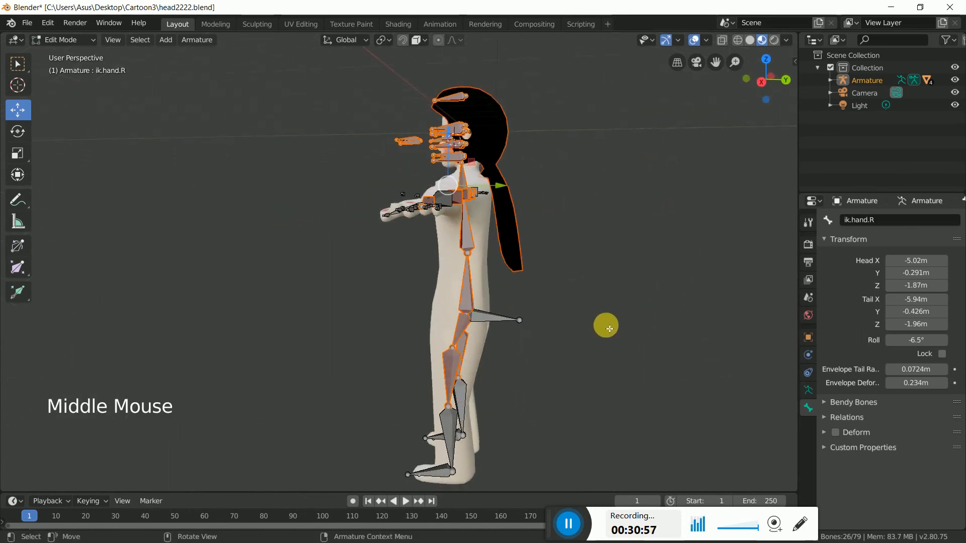
pyautogui.keyDown('shift'); pyautogui.click(490, 320); pyautogui.keyUp('shift')
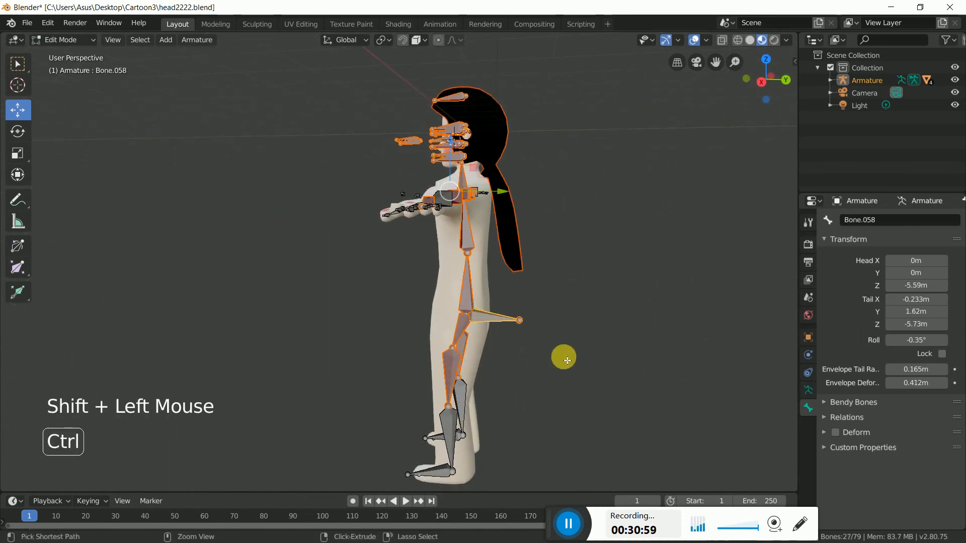
pyautogui.hotkey('ctrl', 'p')
pyautogui.click(535, 359)
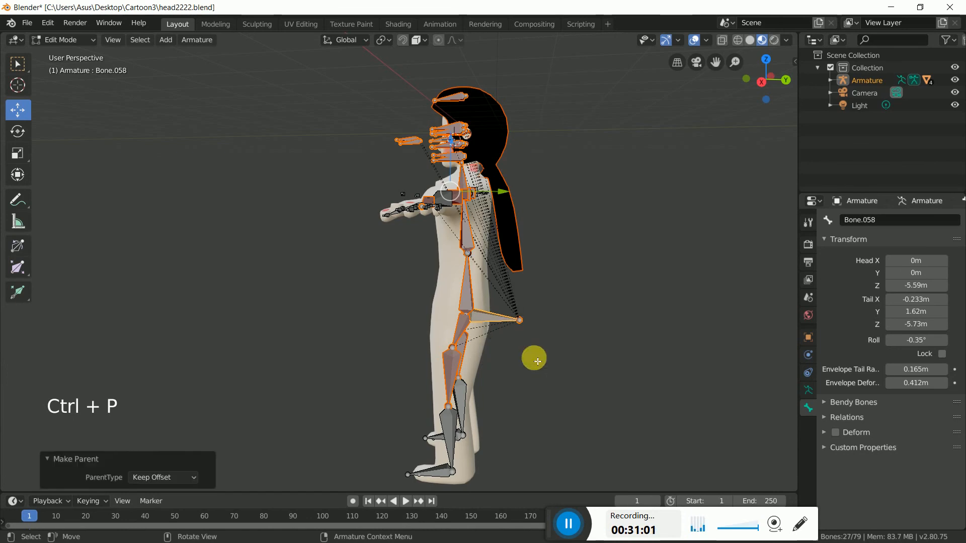
# - Deselect all bones and return the armature to Pose Mode
pyautogui.moveTo(260, 318); pyautogui.dragTo(265, 366, button='middle')
pyautogui.scroll(-4, 552, 330)
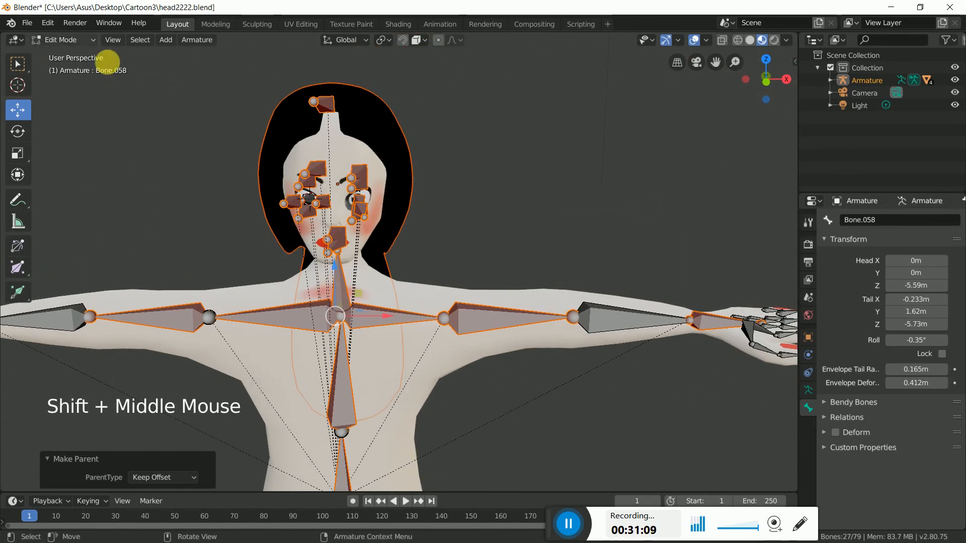
pyautogui.click(645, 204)
pyautogui.click(66, 39)
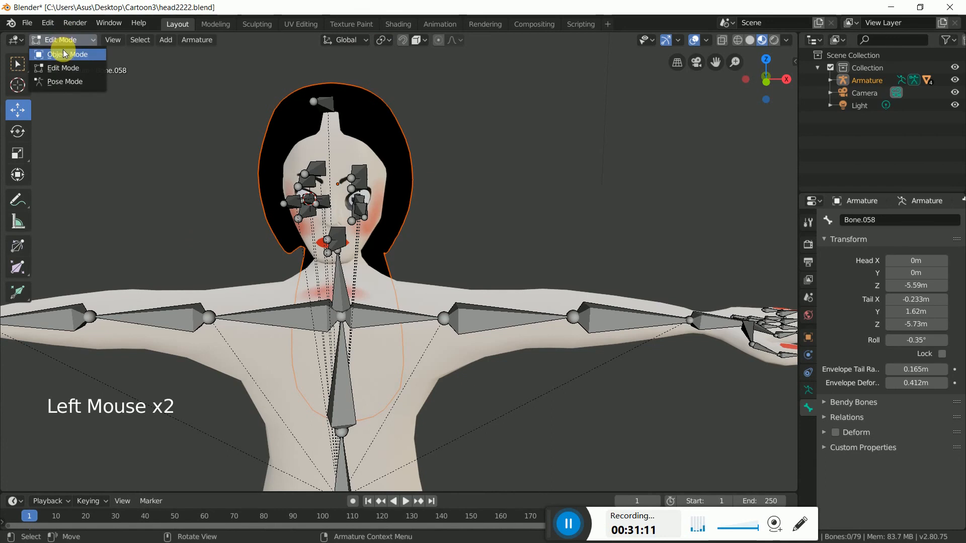
pyautogui.click(66, 55)
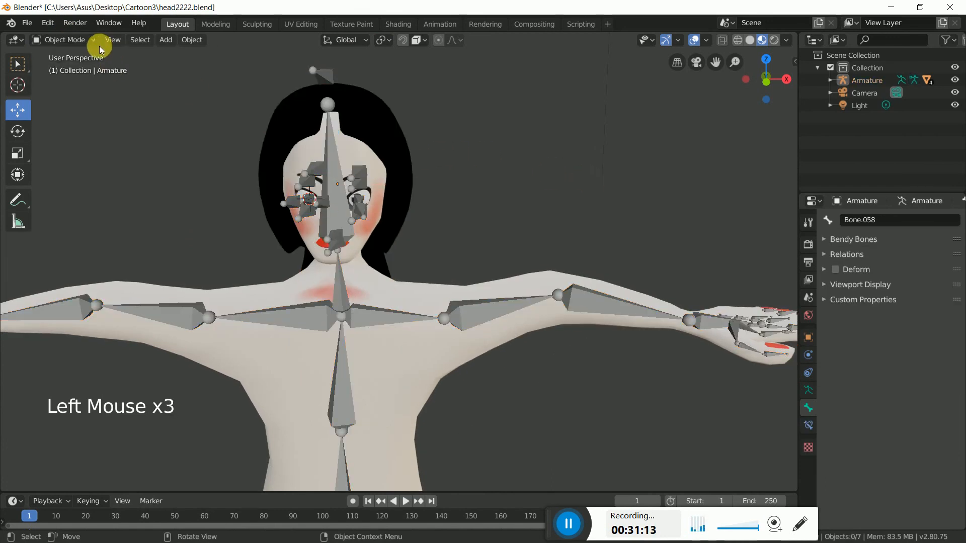
pyautogui.click(71, 39)
pyautogui.click(330, 171)
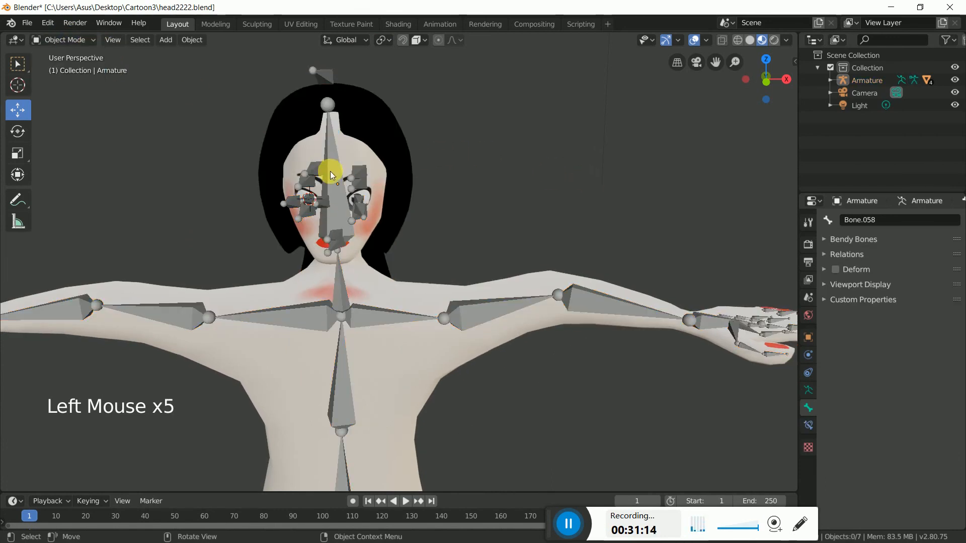
pyautogui.click(66, 40)
pyautogui.click(65, 80)
# - Hide the two green constrained eye bones in Pose Mode
pyautogui.moveTo(489, 159); pyautogui.dragTo(607, 288, button='middle')
pyautogui.scroll(-5, 412, 167)
pyautogui.scroll(-2, 553, 284)
pyautogui.click(426, 243)
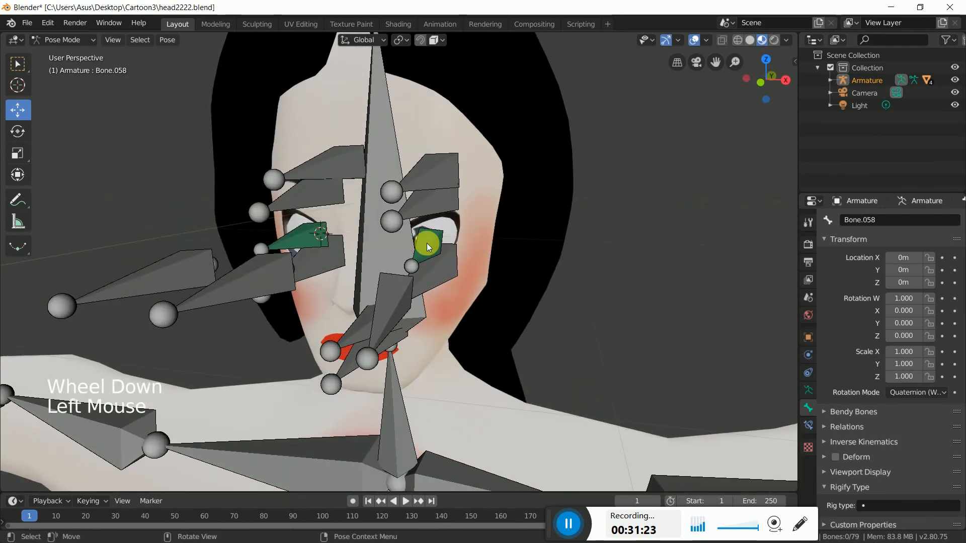
pyautogui.press('h')
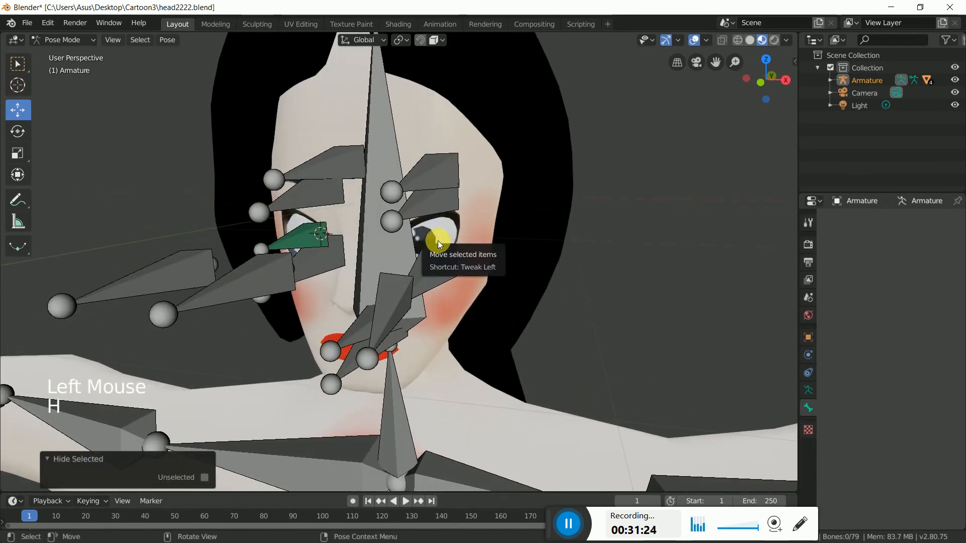
pyautogui.click(304, 236)
pyautogui.press('h')
# - Try moving the uppermost brow bone above each eye to test the face deformation
pyautogui.moveTo(462, 279); pyautogui.dragTo(421, 188, button='middle')
pyautogui.click(395, 187)
pyautogui.moveTo(392, 186); pyautogui.dragTo(408, 168)
pyautogui.rightClick(409, 169)
pyautogui.click(292, 180)
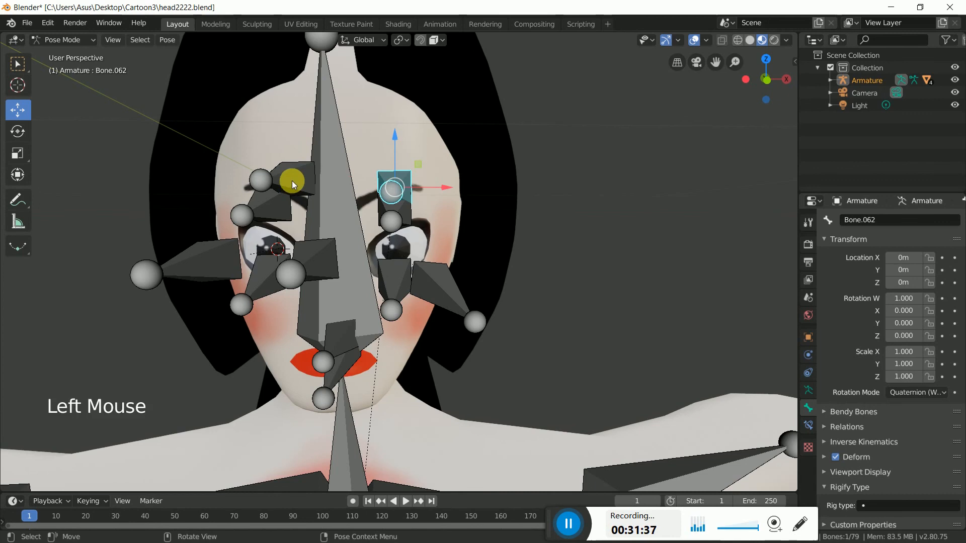
pyautogui.moveTo(302, 179); pyautogui.dragTo(303, 147)
pyautogui.rightClick(303, 147)
# - Move the lower-eyelid bone under the character's right eye 0.0836 m up along Z
pyautogui.moveTo(299, 310); pyautogui.dragTo(314, 291, button='middle')
pyautogui.click(256, 309)
pyautogui.moveTo(257, 280); pyautogui.dragTo(254, 277)
# - Move the middle eye control bone by 0.0398 m in X, -0.00717 m in Y and -0.0241 m in Z
pyautogui.moveTo(434, 327)
pyautogui.mouseDown(button='middle')
pyautogui.moveTo(398, 328)
pyautogui.moveTo(417, 342)
pyautogui.moveTo(442, 342)
pyautogui.mouseUp(button='middle')
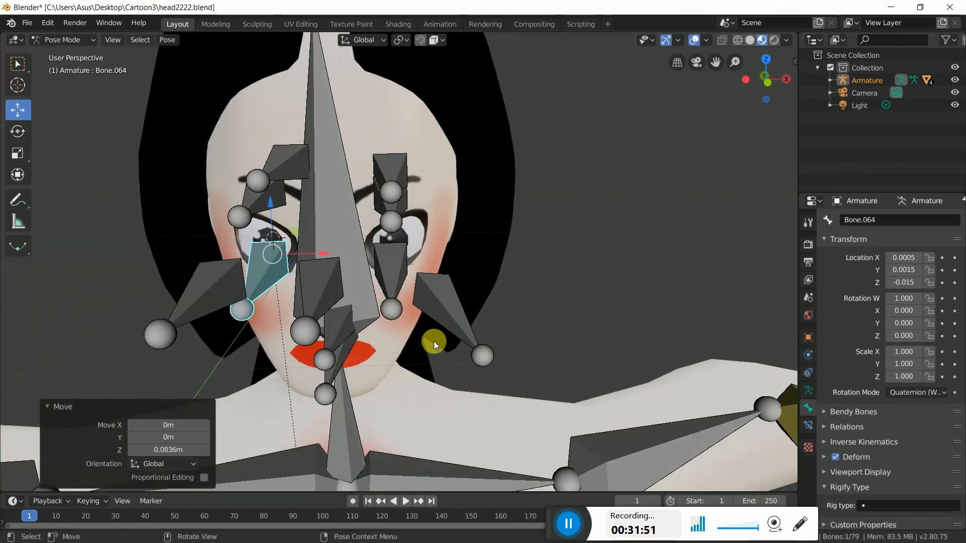
pyautogui.click(320, 285)
pyautogui.moveTo(339, 294)
pyautogui.mouseDown()
pyautogui.moveTo(346, 283)
pyautogui.moveTo(408, 280)
pyautogui.moveTo(329, 282)
pyautogui.mouseUp()
pyautogui.moveTo(384, 268)
pyautogui.mouseDown(button='middle')
pyautogui.moveTo(418, 319)
pyautogui.moveTo(454, 311)
pyautogui.moveTo(439, 290)
pyautogui.moveTo(322, 294)
pyautogui.moveTo(366, 273)
pyautogui.mouseUp(button='middle')
# - In Edit Mode, select the middle eye control bone with the bone behind the hips and apply Clear Parent
pyautogui.scroll(4, 409, 308)
pyautogui.moveTo(556, 298); pyautogui.dragTo(465, 358, button='middle')
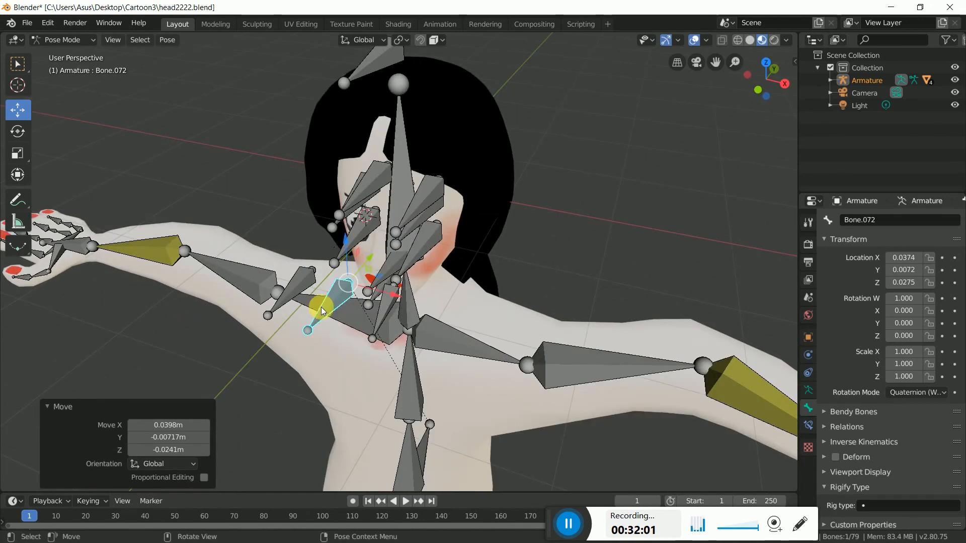
pyautogui.click(63, 40)
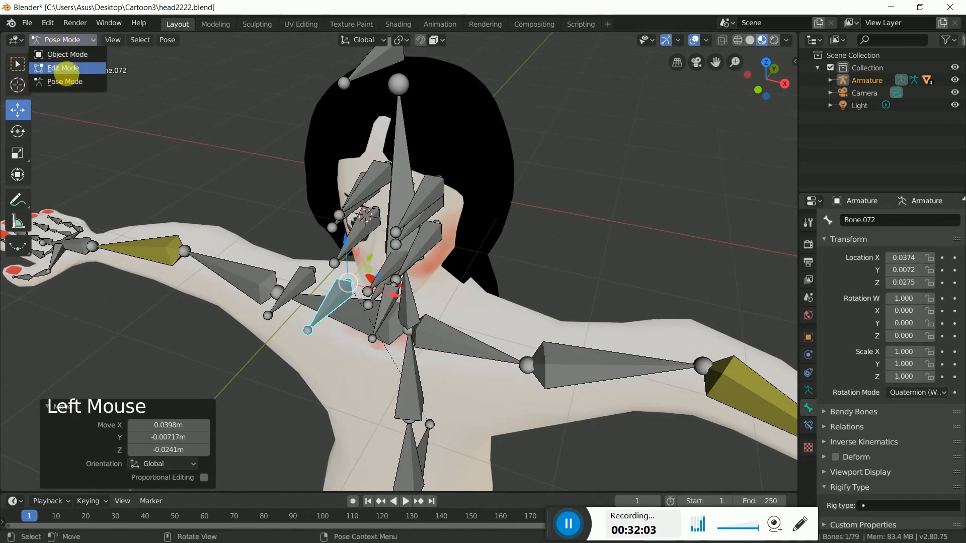
pyautogui.click(63, 67)
pyautogui.moveTo(578, 312); pyautogui.dragTo(351, 288, button='middle')
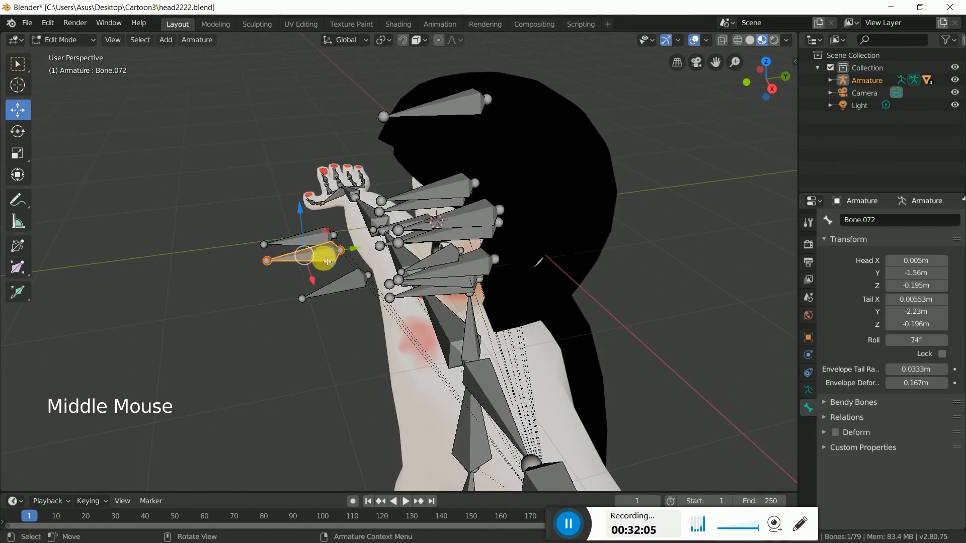
pyautogui.moveTo(694, 431); pyautogui.dragTo(589, 251, button='middle')
pyautogui.keyDown('shift'); pyautogui.moveTo(629, 442); pyautogui.dragTo(572, 321, button='middle'); pyautogui.keyUp('shift')
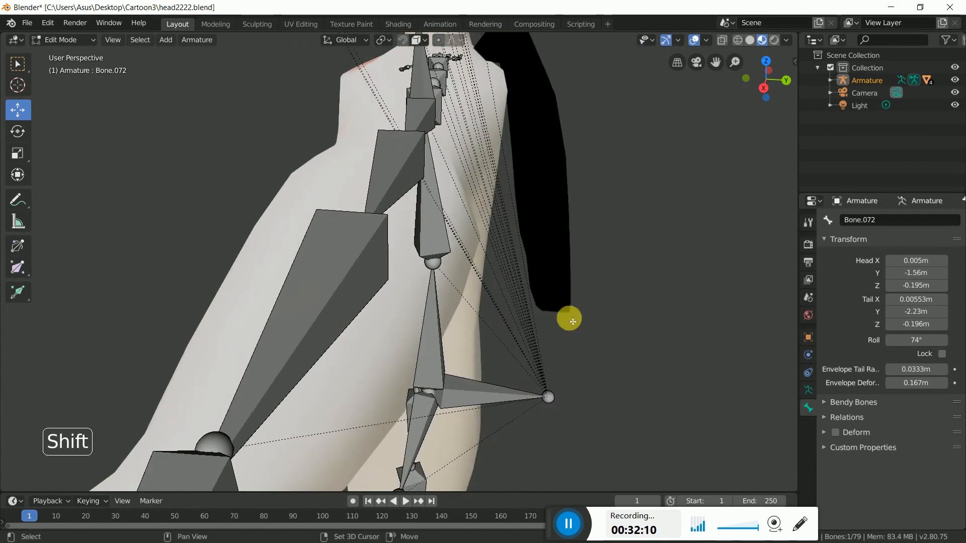
pyautogui.keyDown('shift'); pyautogui.click(483, 400); pyautogui.keyUp('shift')
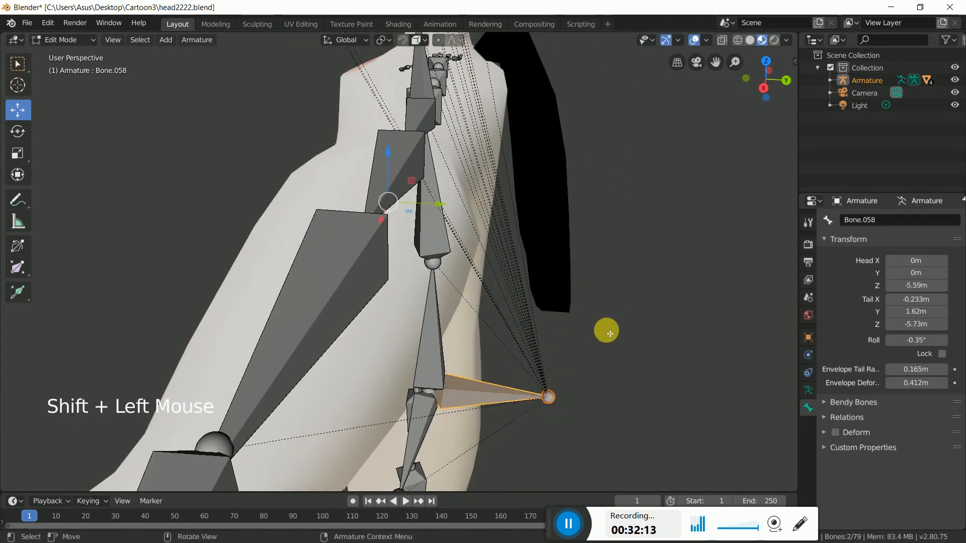
pyautogui.press('p')
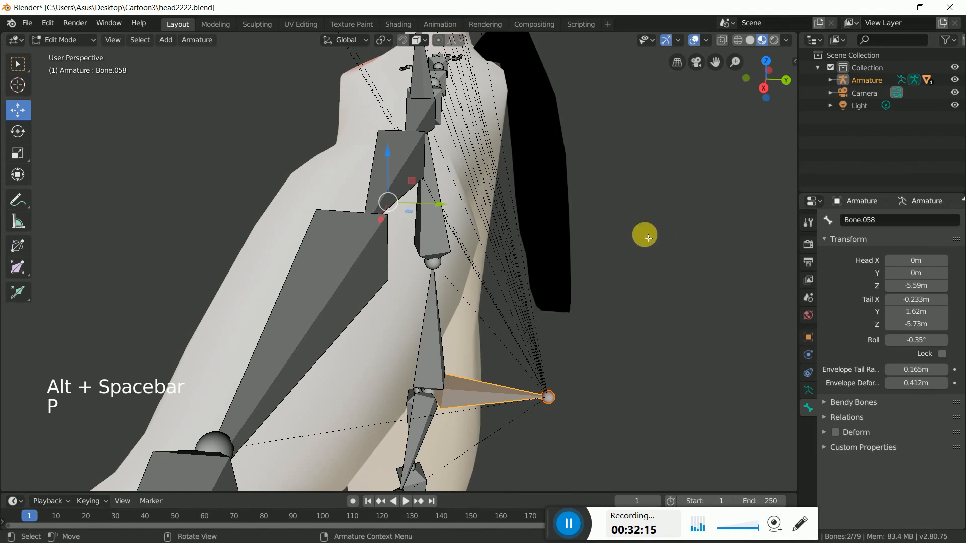
pyautogui.hotkey('alt', 'p')
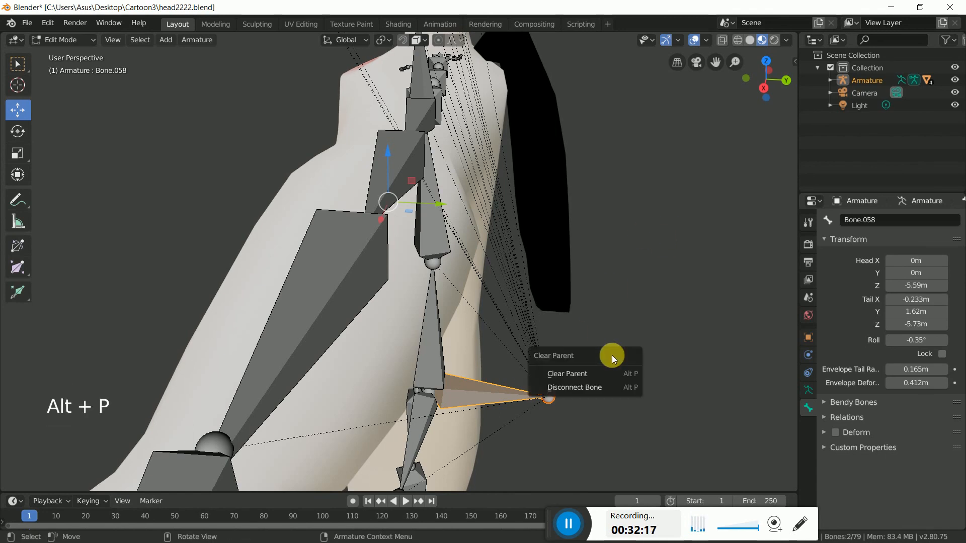
pyautogui.click(561, 373)
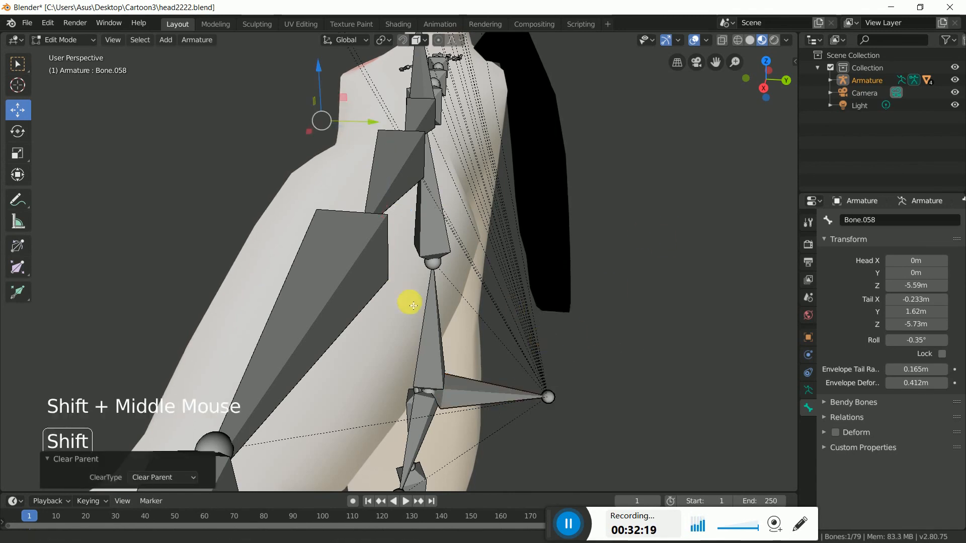
# - Parent the two outer eye control bones to the middle eye control bone using Keep Offset
pyautogui.keyDown('shift'); pyautogui.moveTo(399, 287); pyautogui.dragTo(595, 395, button='middle'); pyautogui.keyUp('shift')
pyautogui.scroll(5, 442, 311)
pyautogui.moveTo(442, 311); pyautogui.dragTo(370, 244, button='middle')
pyautogui.keyDown('shift'); pyautogui.moveTo(444, 282); pyautogui.dragTo(497, 372, button='middle'); pyautogui.keyUp('shift')
pyautogui.scroll(-5, 497, 371)
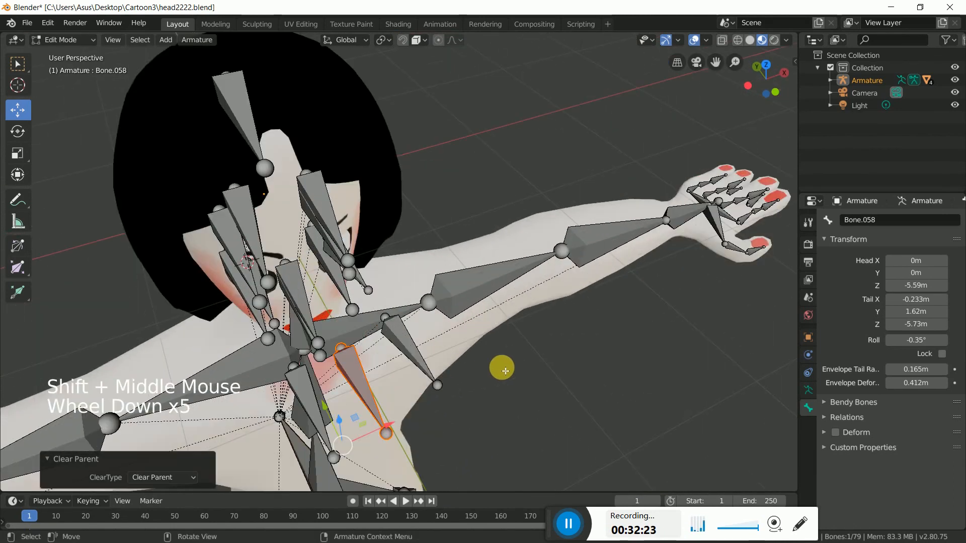
pyautogui.click(406, 355)
pyautogui.keyDown('shift'); pyautogui.click(305, 390); pyautogui.keyUp('shift')
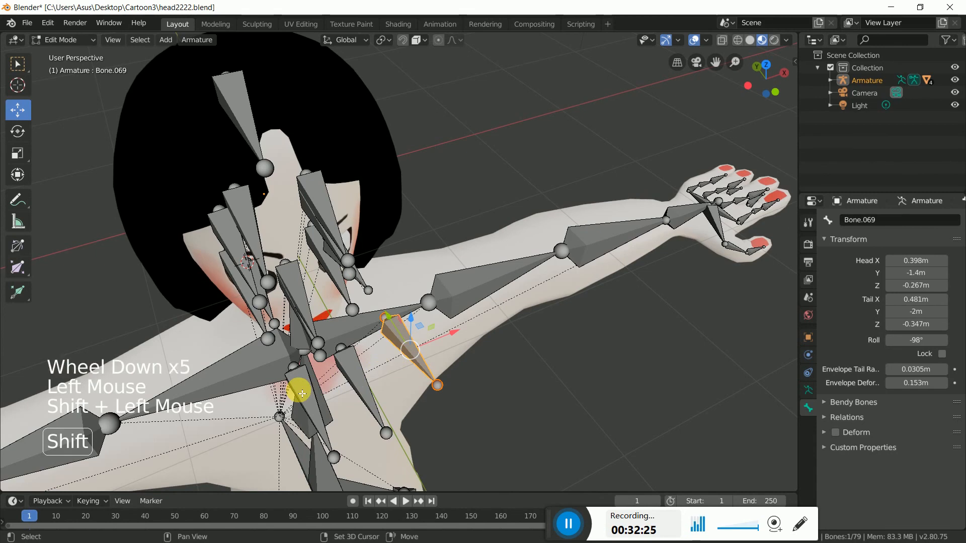
pyautogui.keyDown('shift'); pyautogui.click(374, 409); pyautogui.keyUp('shift')
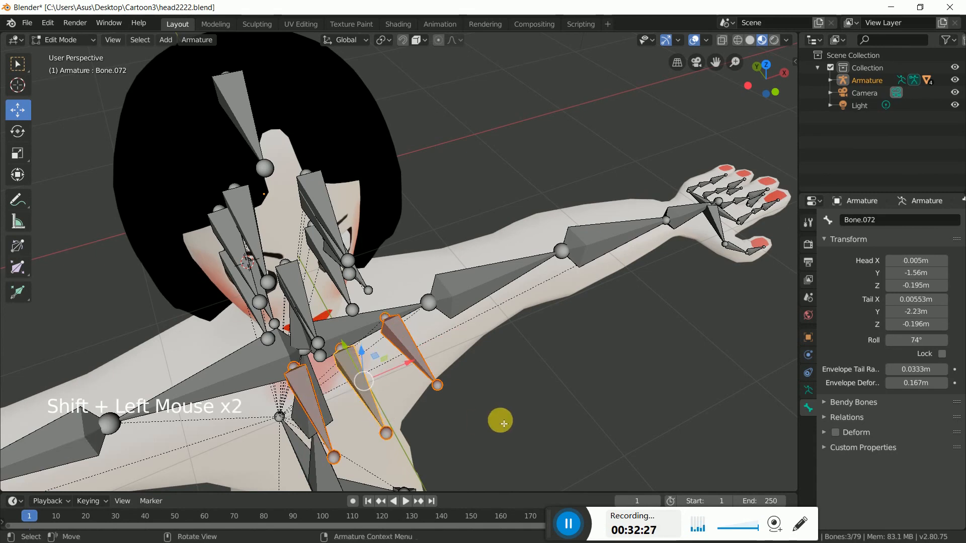
pyautogui.hotkey('ctrl', 'p')
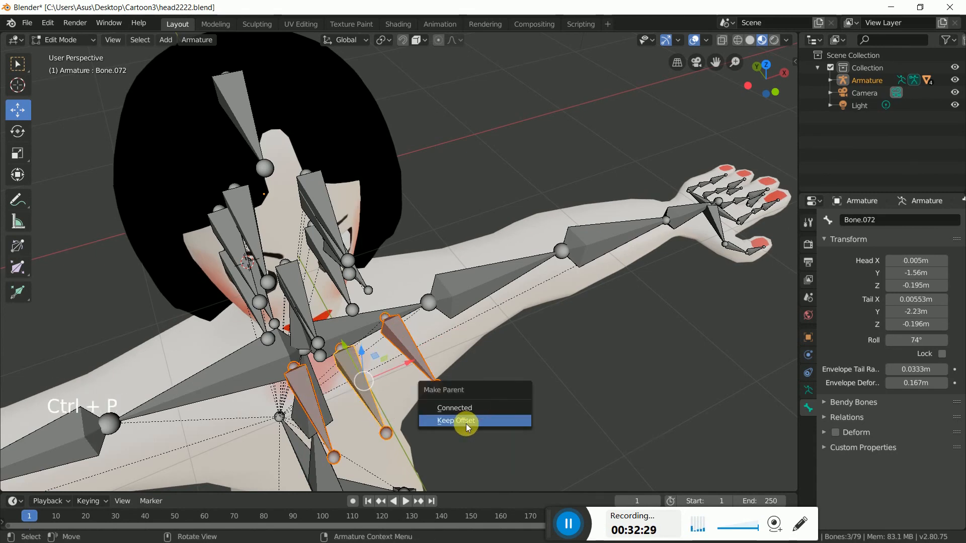
pyautogui.click(466, 421)
pyautogui.click(511, 409)
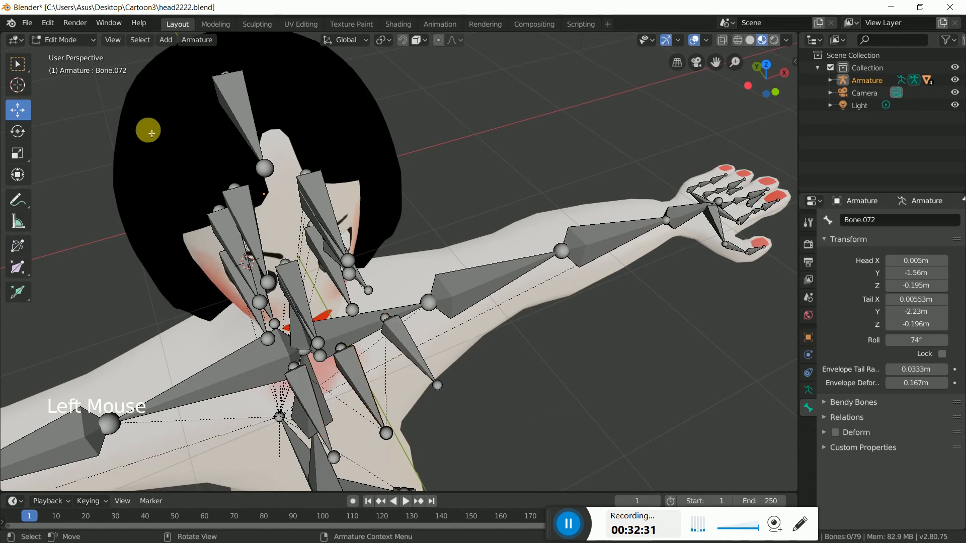
# - Switch the armature to Pose Mode and try moving the middle eye control bone downward to test the eyes
pyautogui.click(53, 43)
pyautogui.click(64, 81)
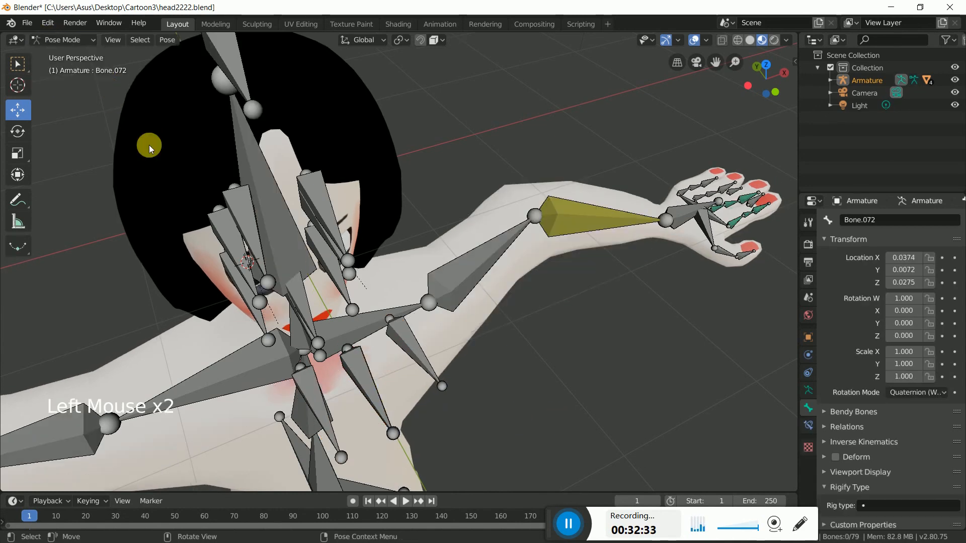
pyautogui.click(387, 403)
pyautogui.moveTo(566, 421); pyautogui.dragTo(574, 372, button='middle')
pyautogui.moveTo(274, 181); pyautogui.dragTo(275, 217)
pyautogui.rightClick(279, 218)
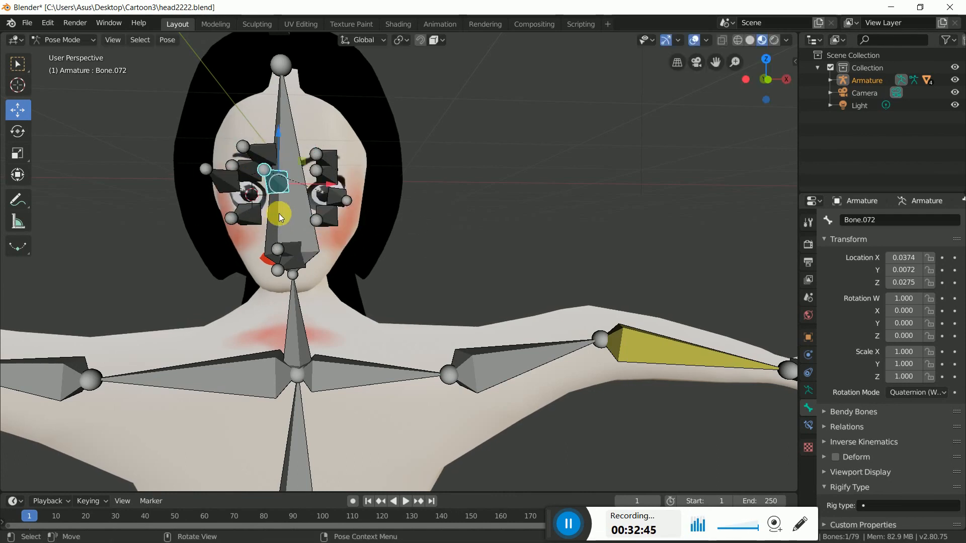